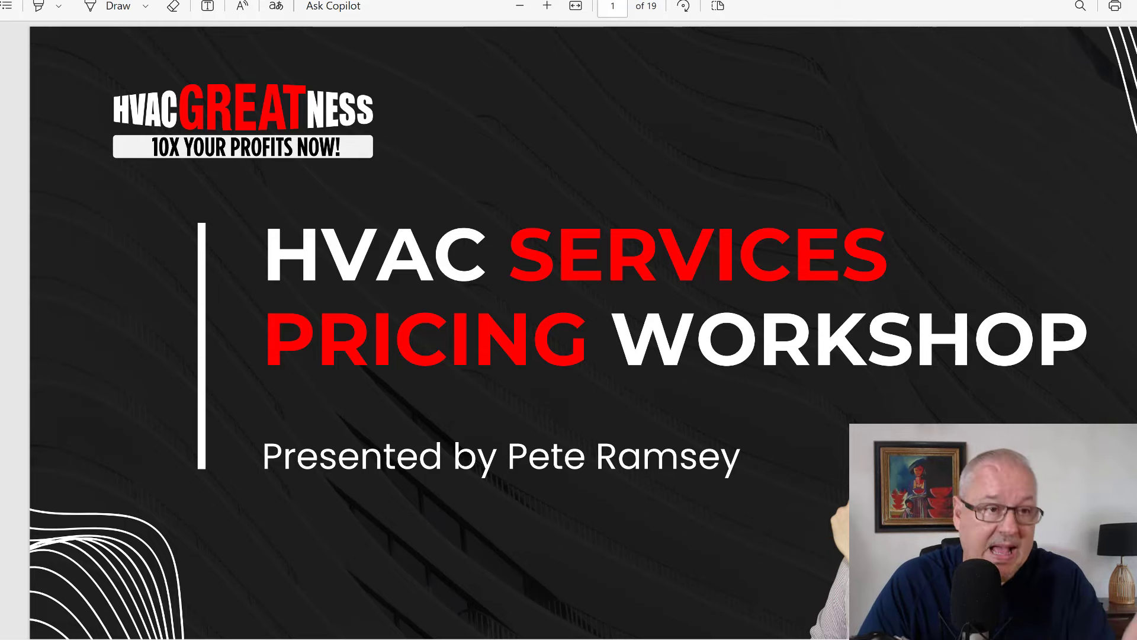
Page through the pricing workshop PDF from page 1 to page 3.
scroll(1002, 397, "down", 5)
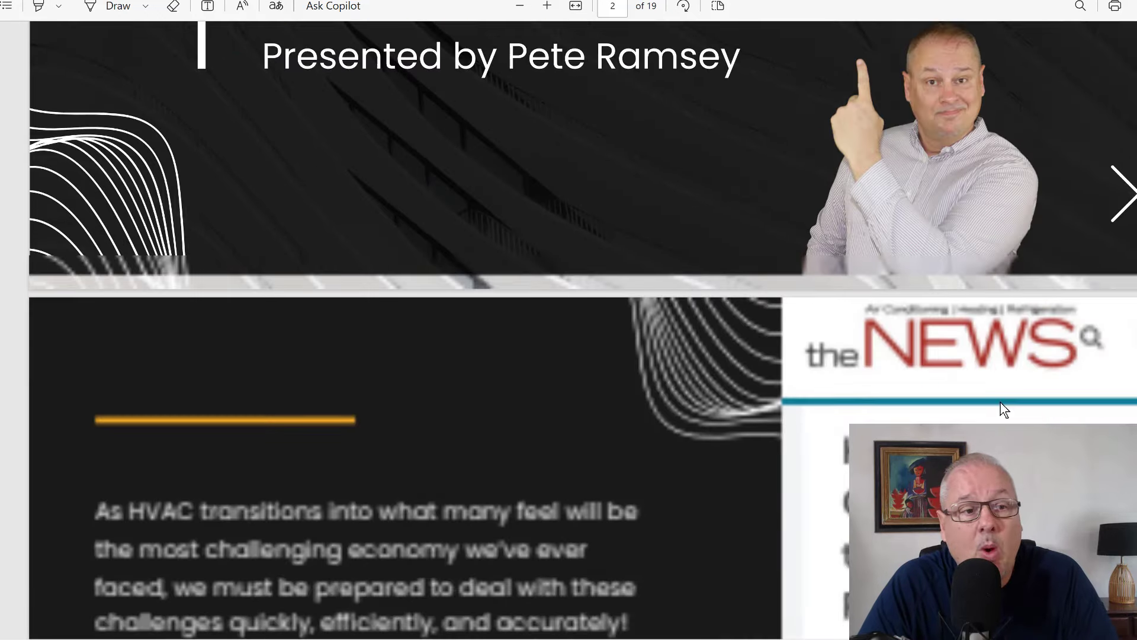
scroll(1003, 407, "down", 4)
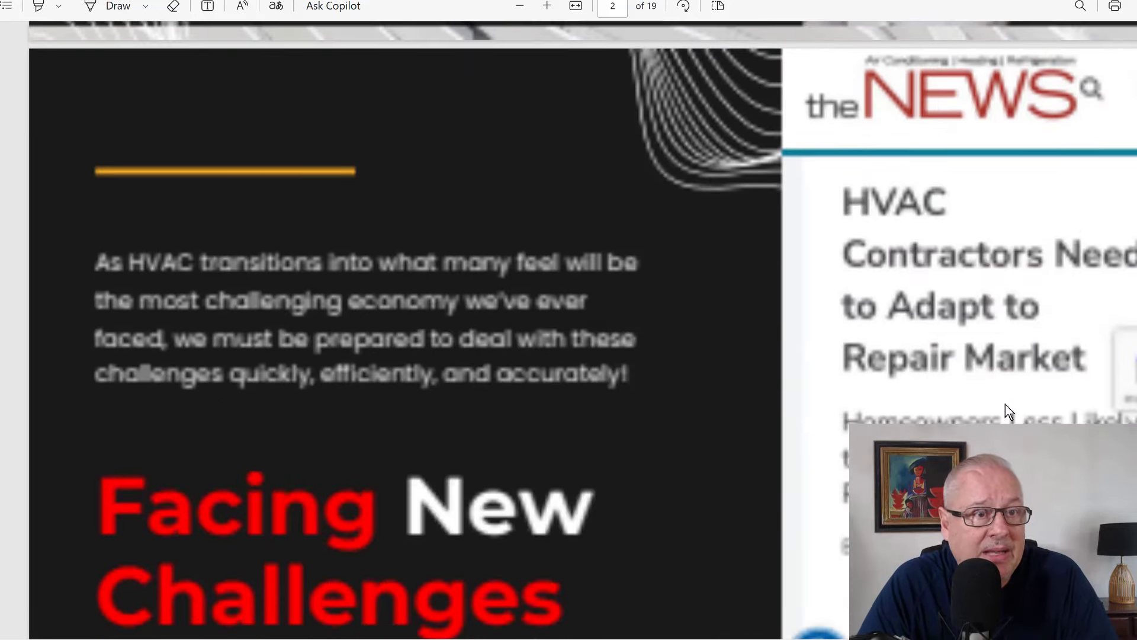
scroll(1005, 406, "down", 2)
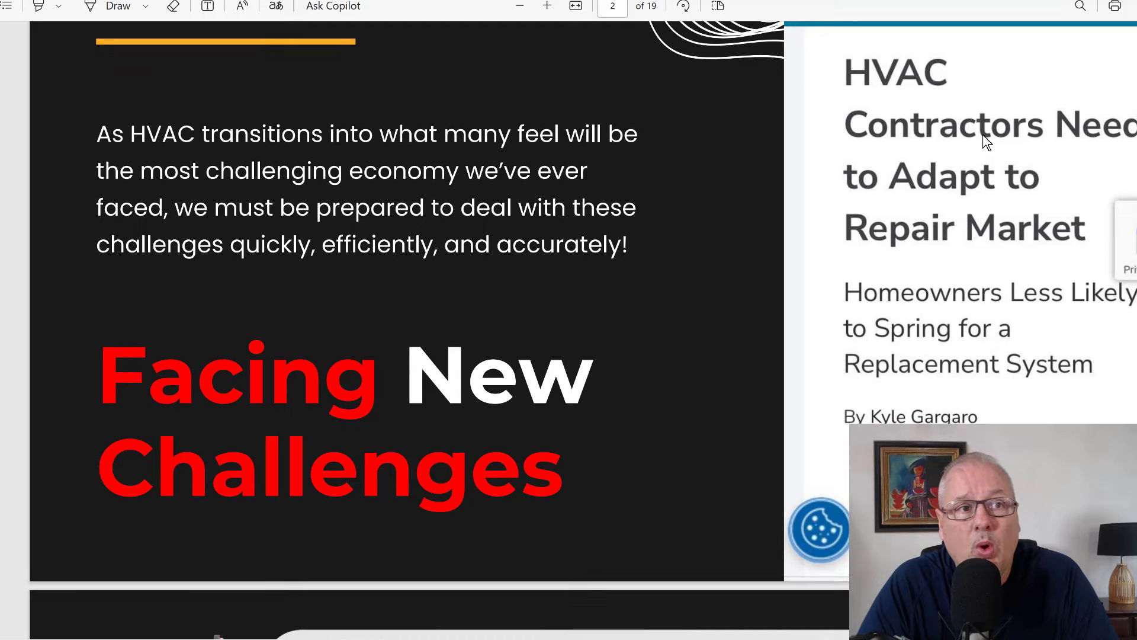
scroll(954, 116, "up", 2)
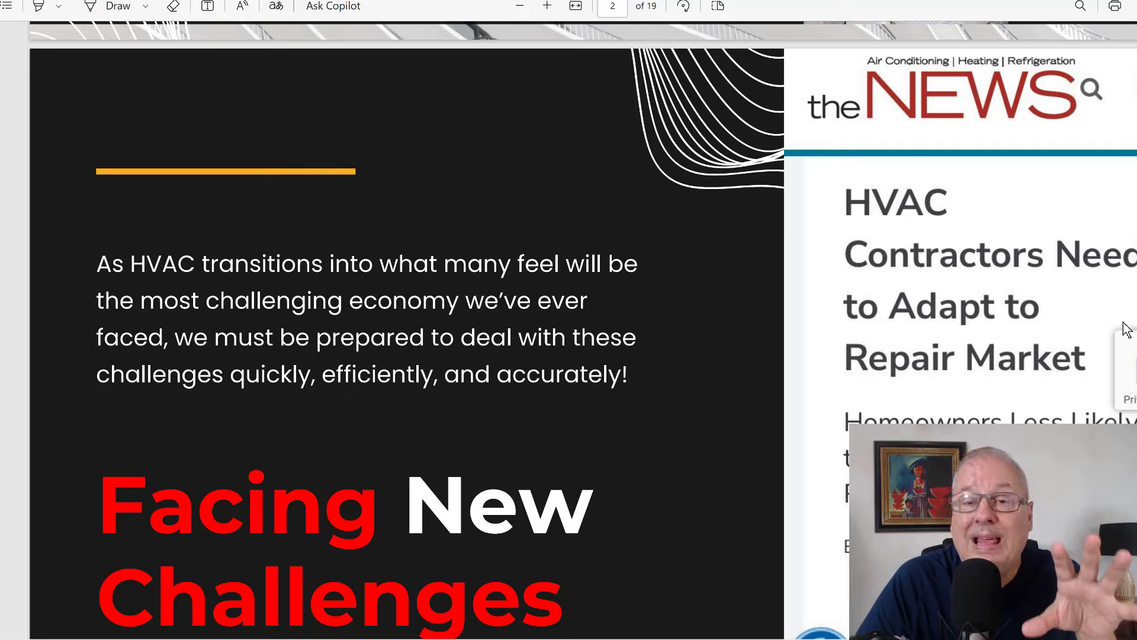
scroll(1126, 330, "down", 2)
scroll(1126, 330, "down", 10)
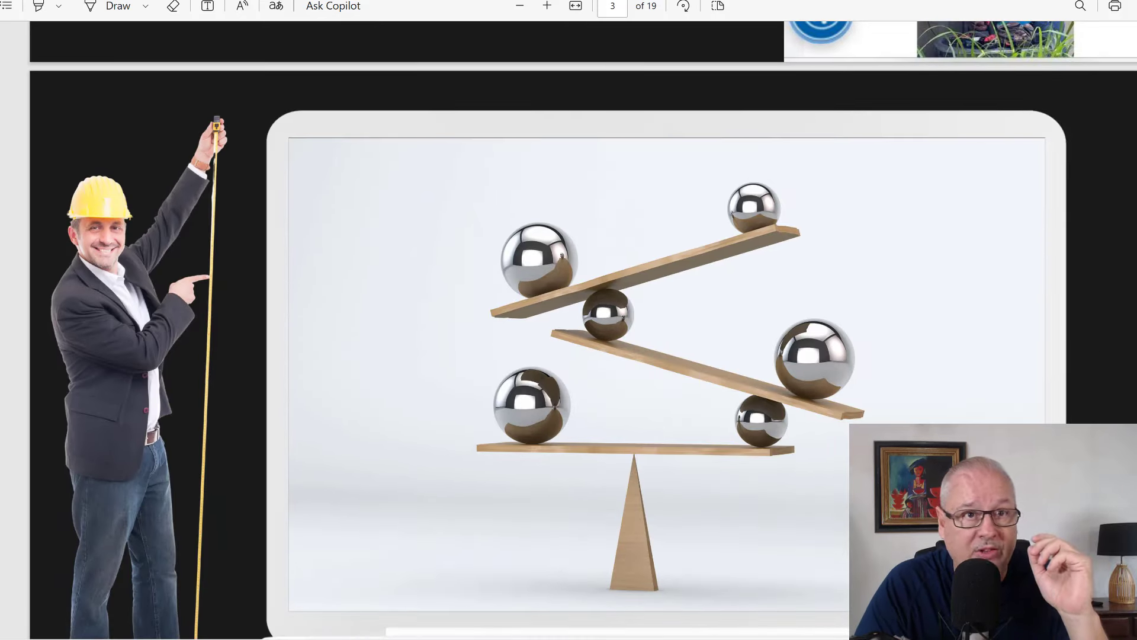
key("alt+Tab")
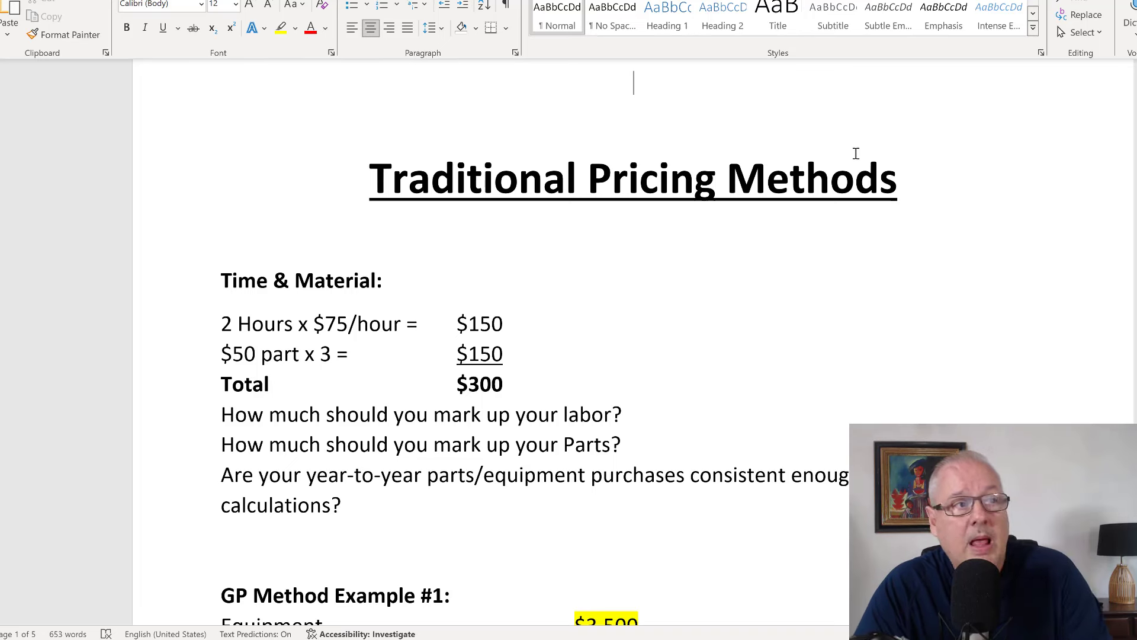
scroll(599, 322, "down", 1)
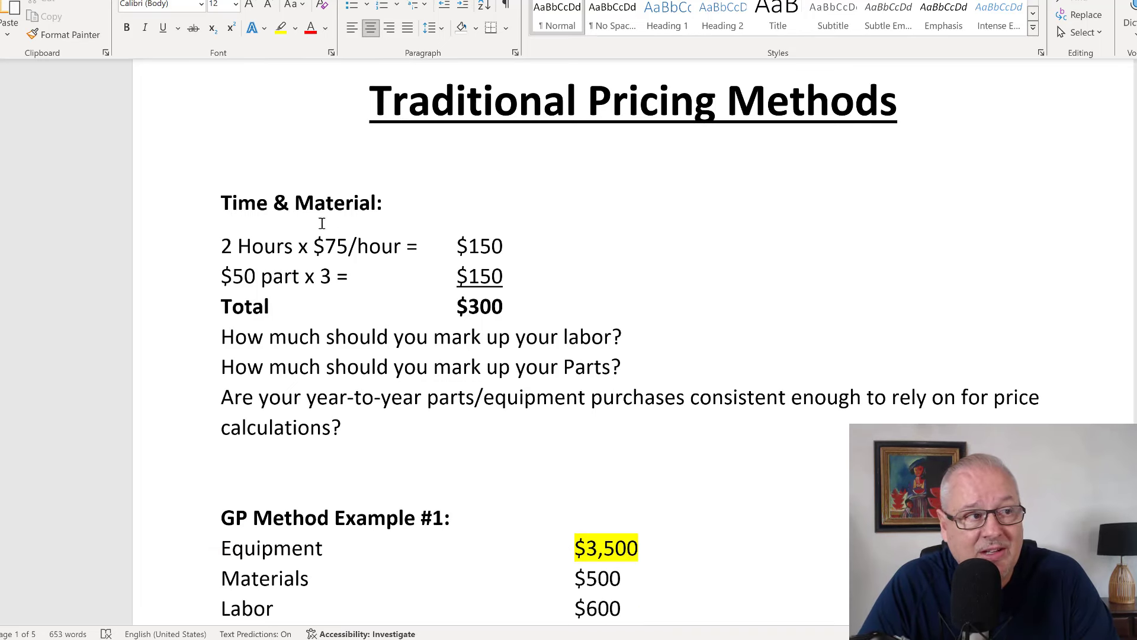
left_click_drag(271, 200, 378, 201)
left_click(626, 223)
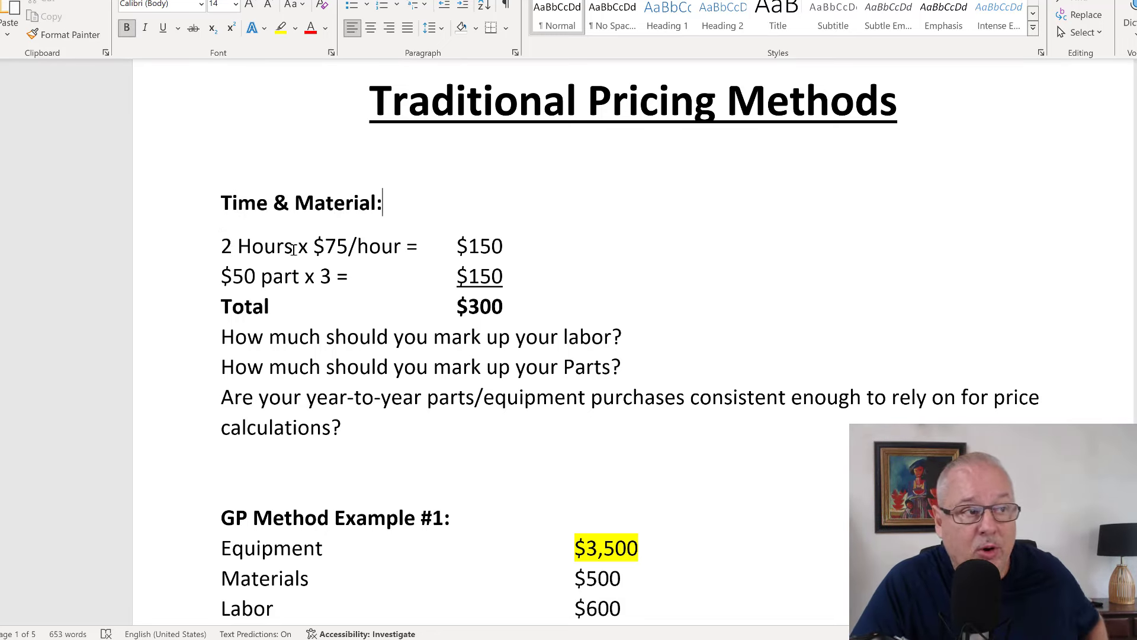
left_click_drag(508, 246, 325, 248)
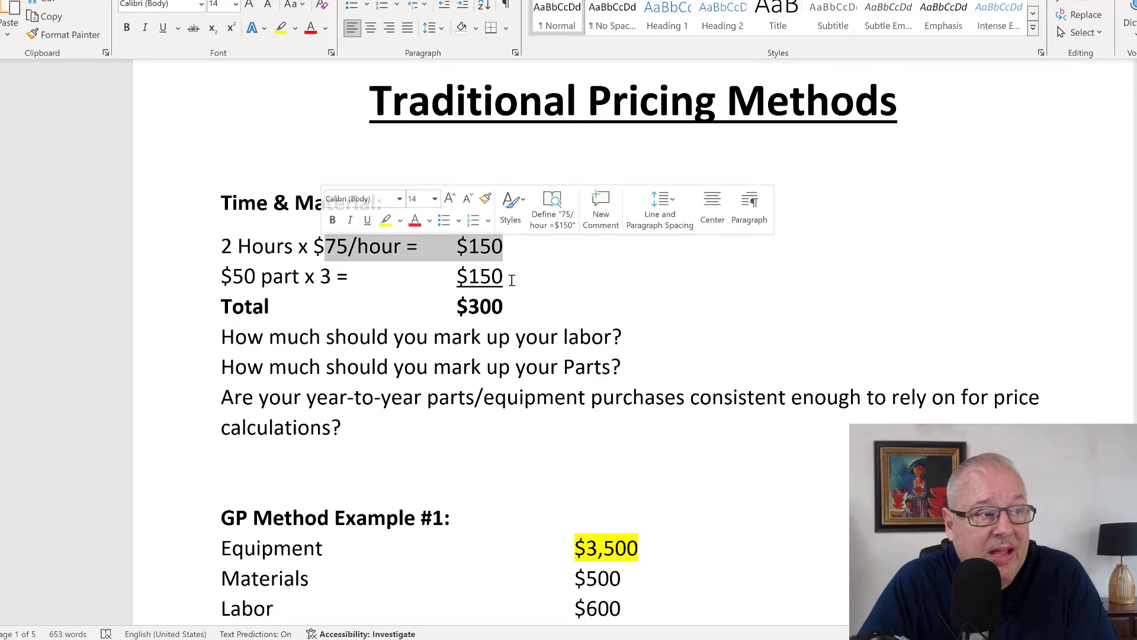
left_click_drag(507, 278, 315, 294)
left_click(340, 298)
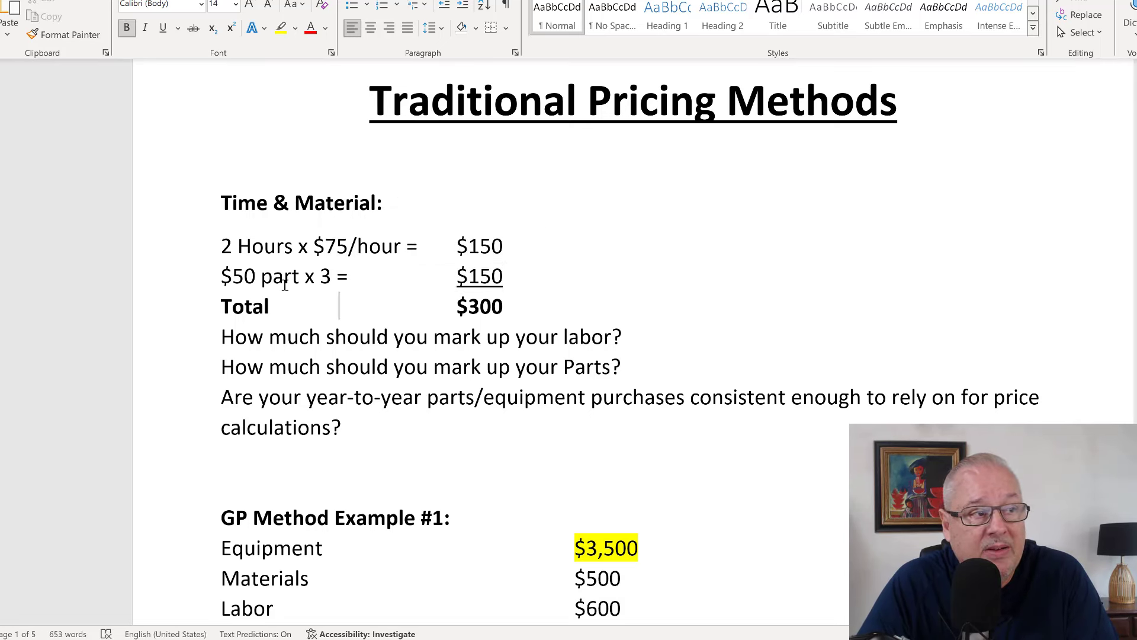
left_click_drag(222, 276, 264, 278)
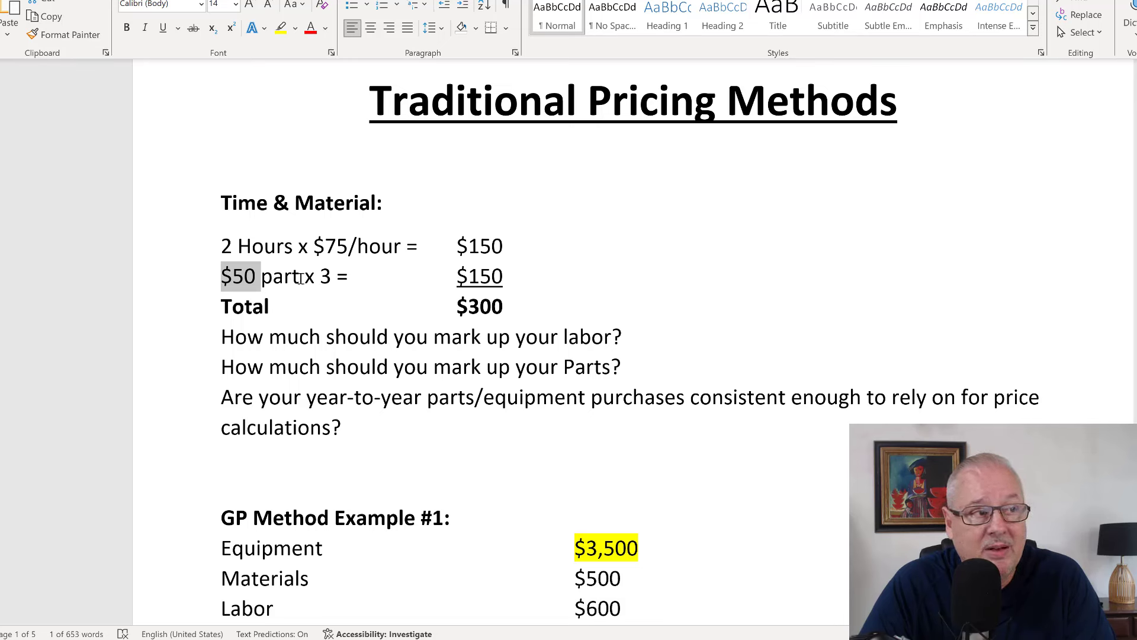
left_click_drag(302, 279, 353, 282)
left_click(658, 305)
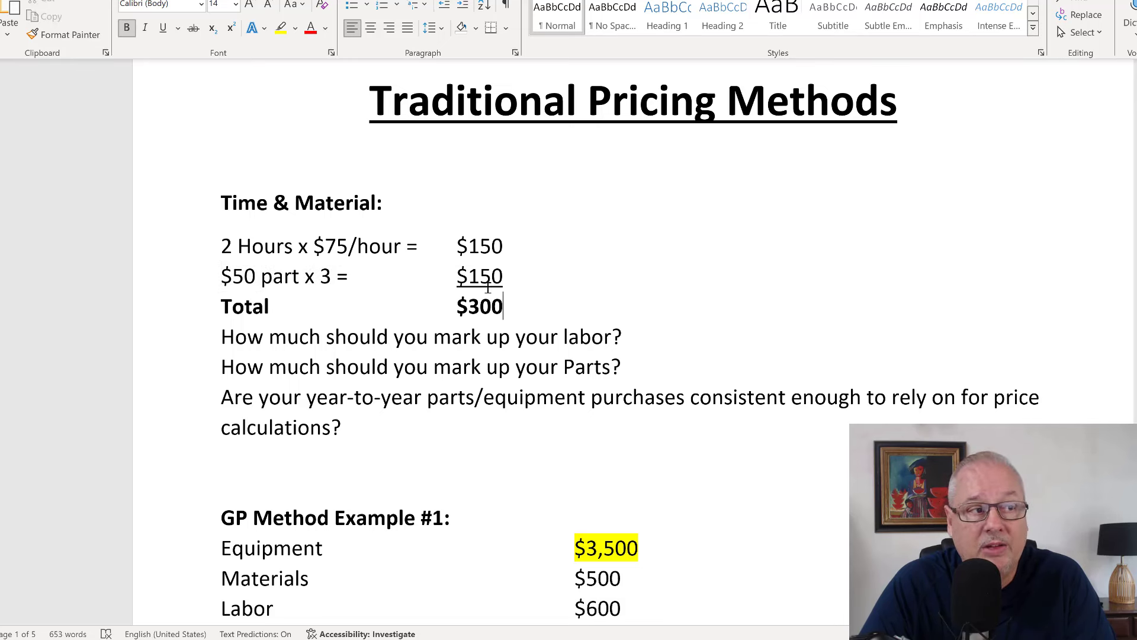
left_click_drag(460, 283, 505, 280)
left_click(809, 305)
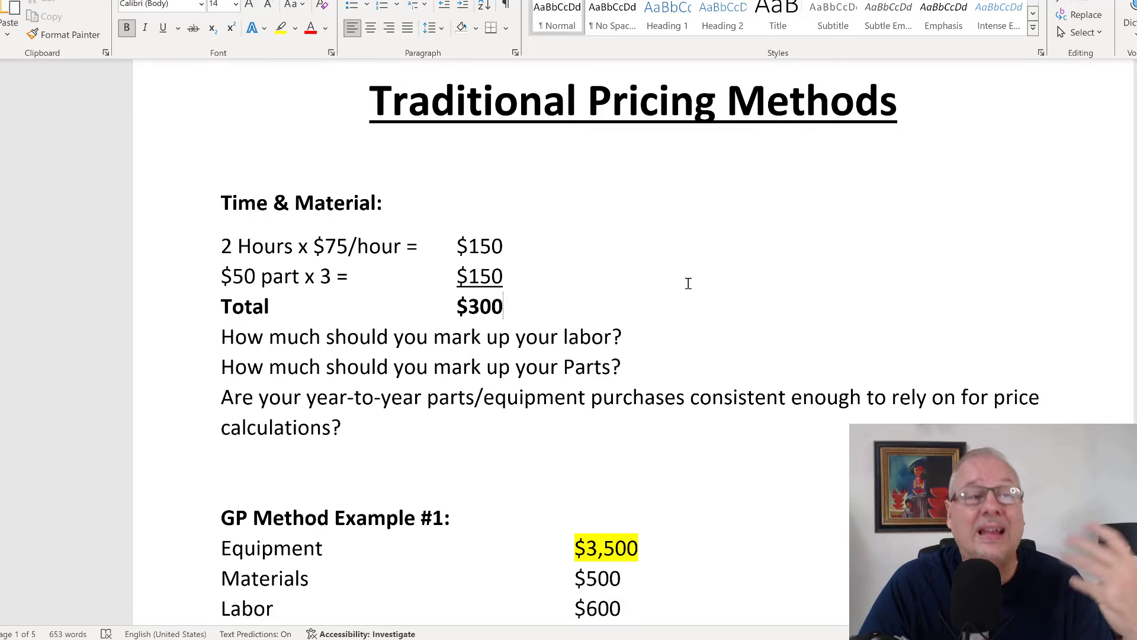
left_click(688, 287)
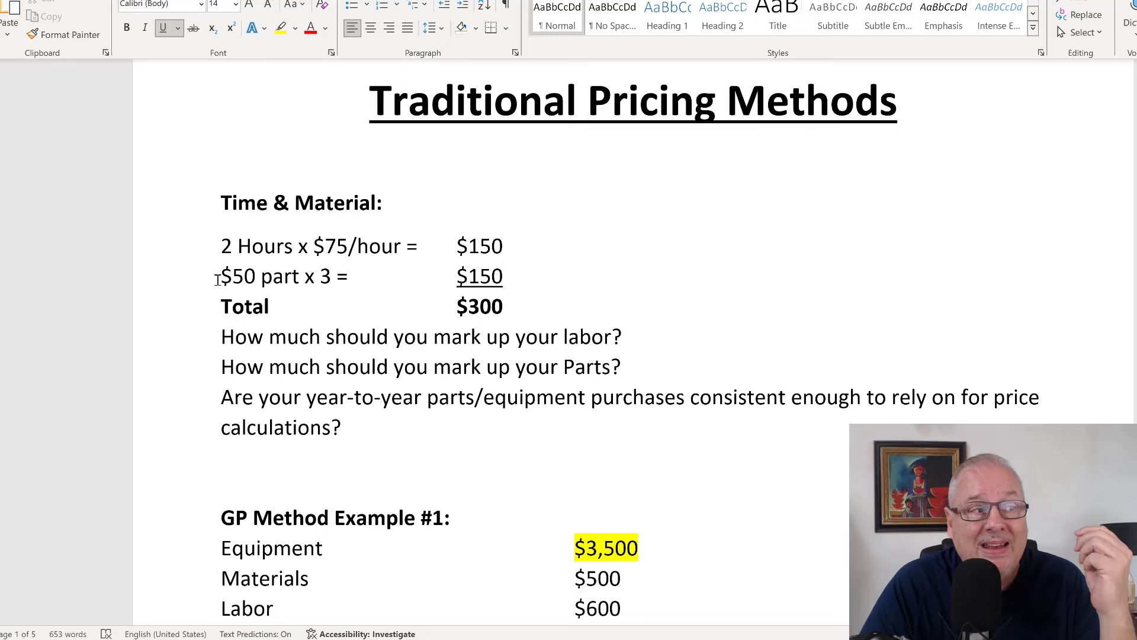
left_click_drag(217, 277, 261, 277)
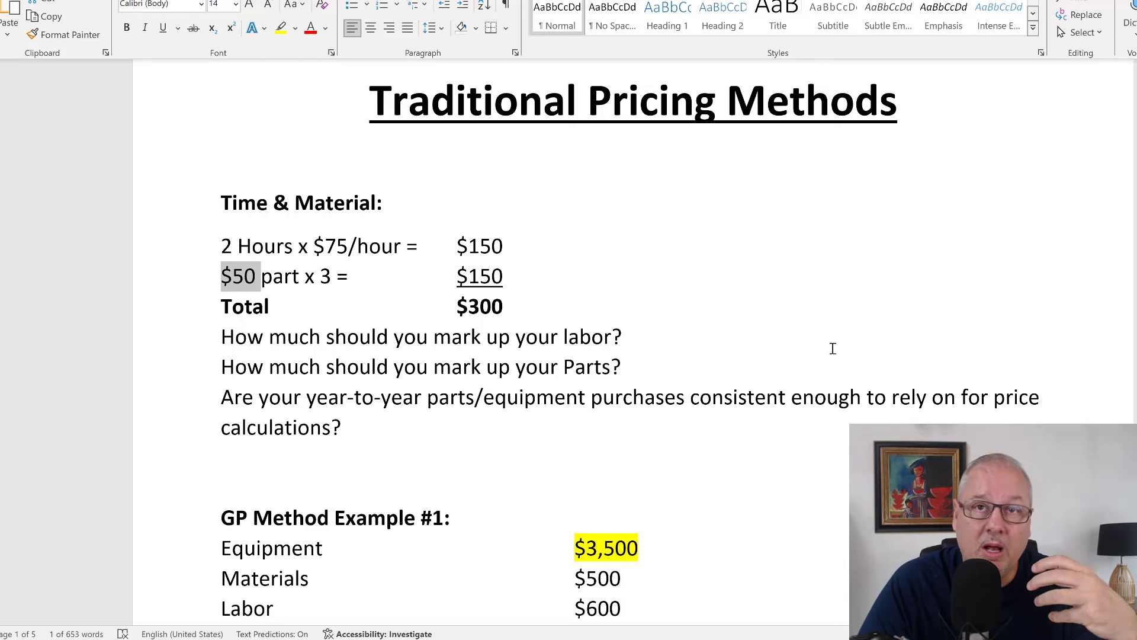
scroll(668, 414, "down", 3)
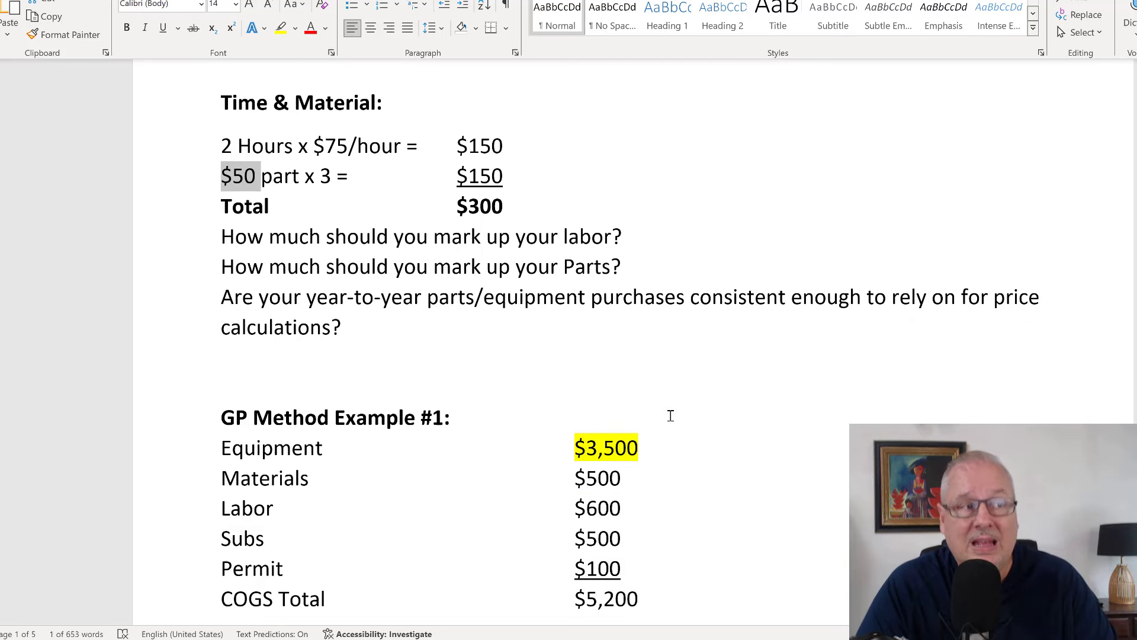
scroll(671, 412, "down", 3)
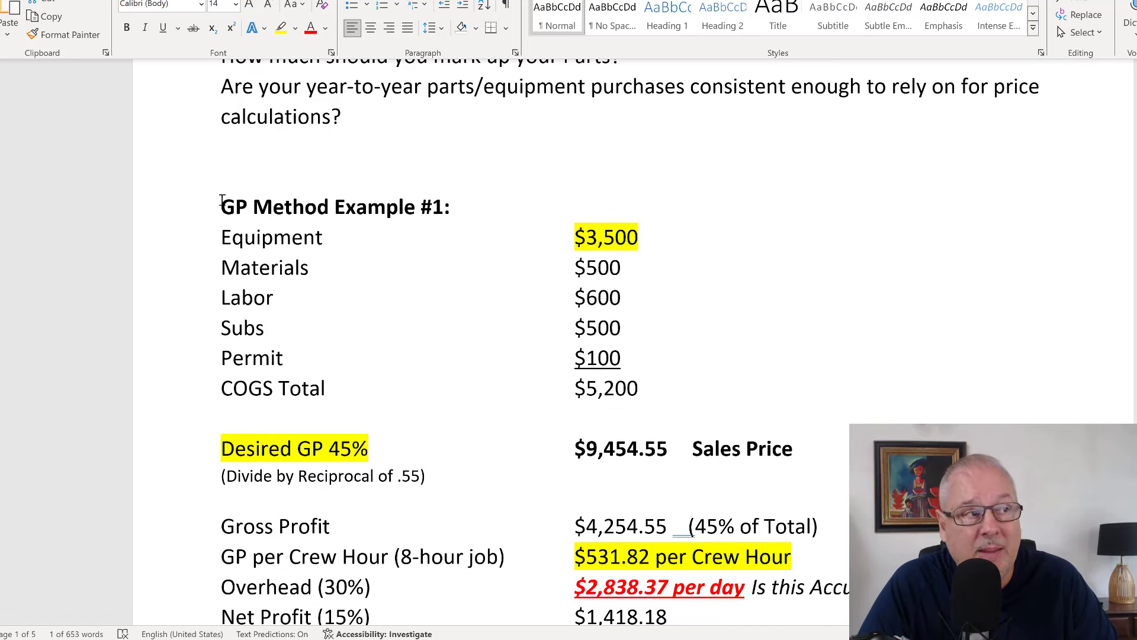
left_click_drag(242, 199, 452, 204)
left_click(661, 269)
left_click_drag(648, 386, 235, 387)
left_click(779, 392)
scroll(800, 373, "down", 2)
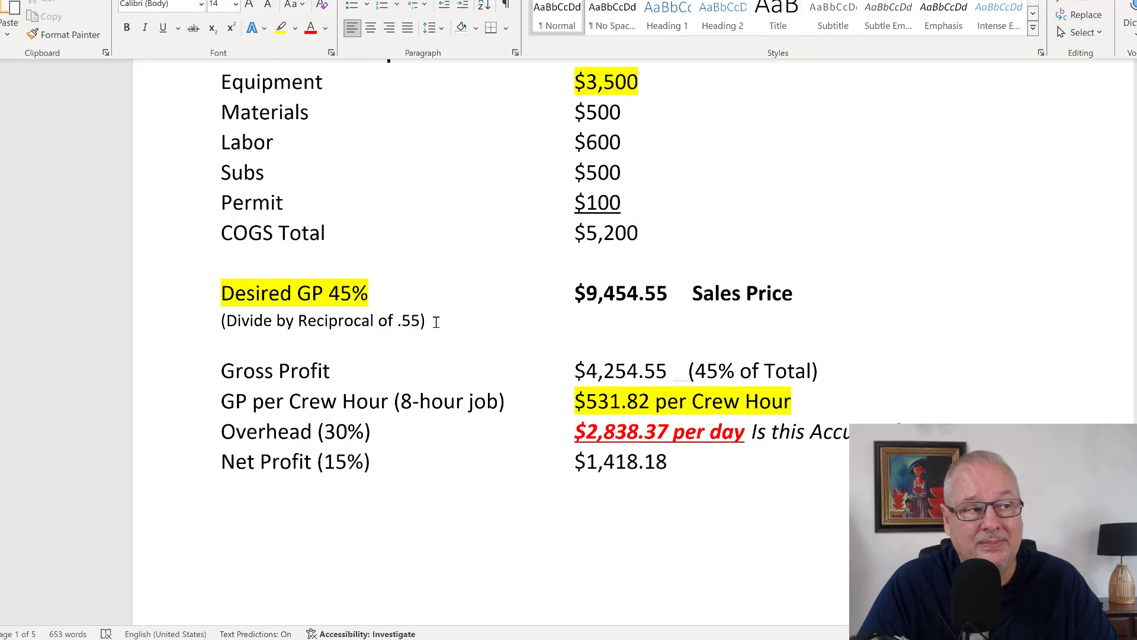
left_click_drag(433, 322, 221, 321)
left_click(394, 342)
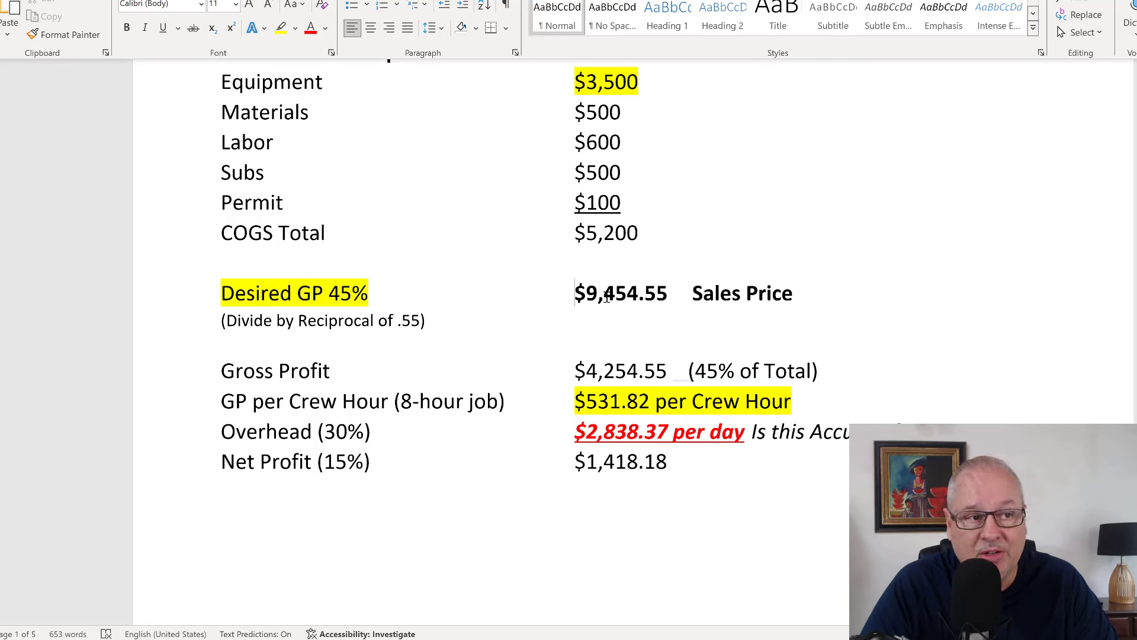
key("shift+End")
key("Down")
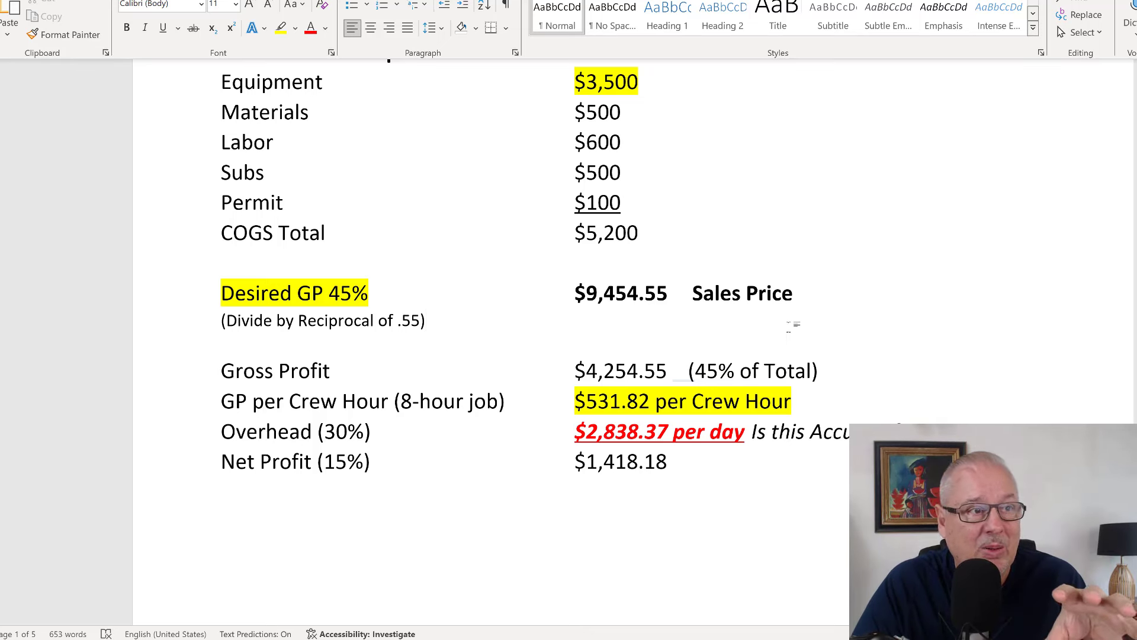
scroll(711, 240, "up", 2)
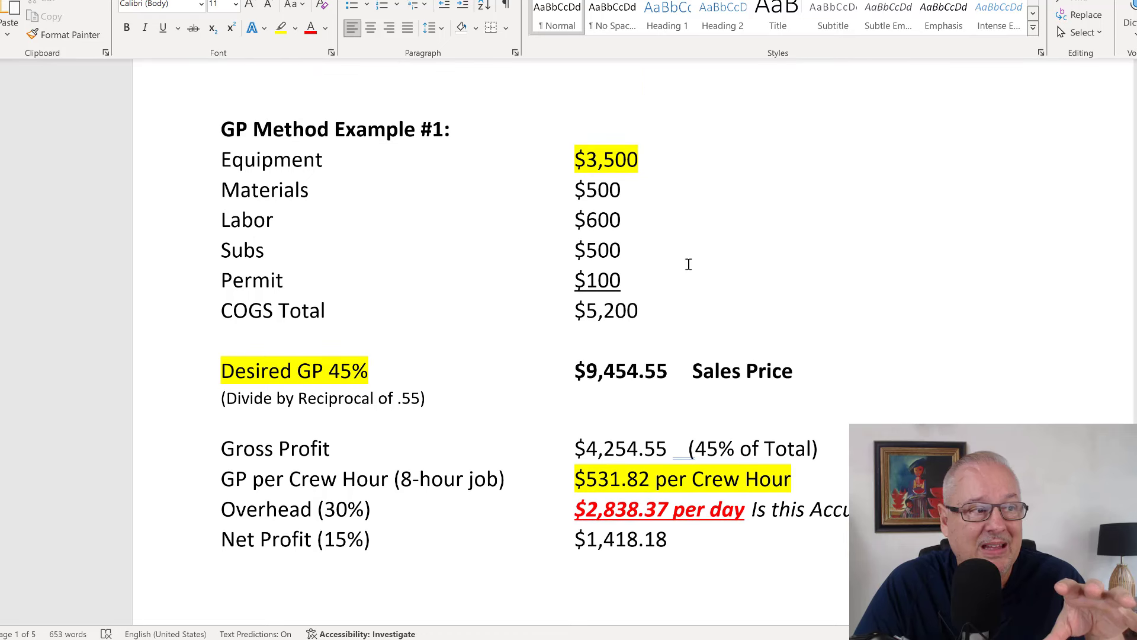
double_click(292, 168)
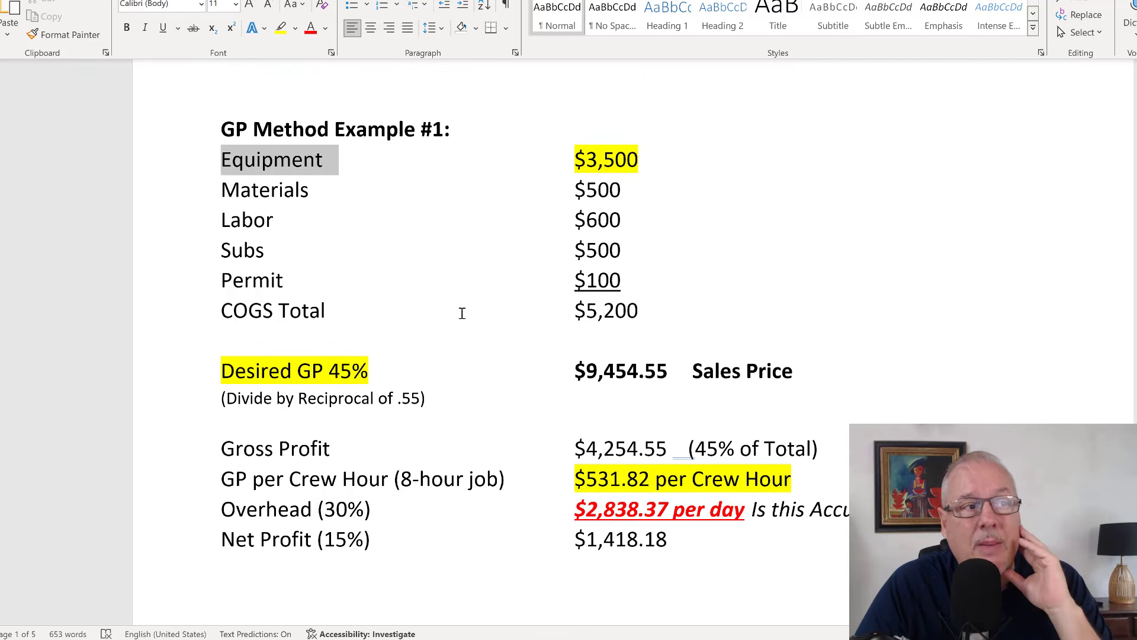
left_click_drag(648, 159, 544, 160)
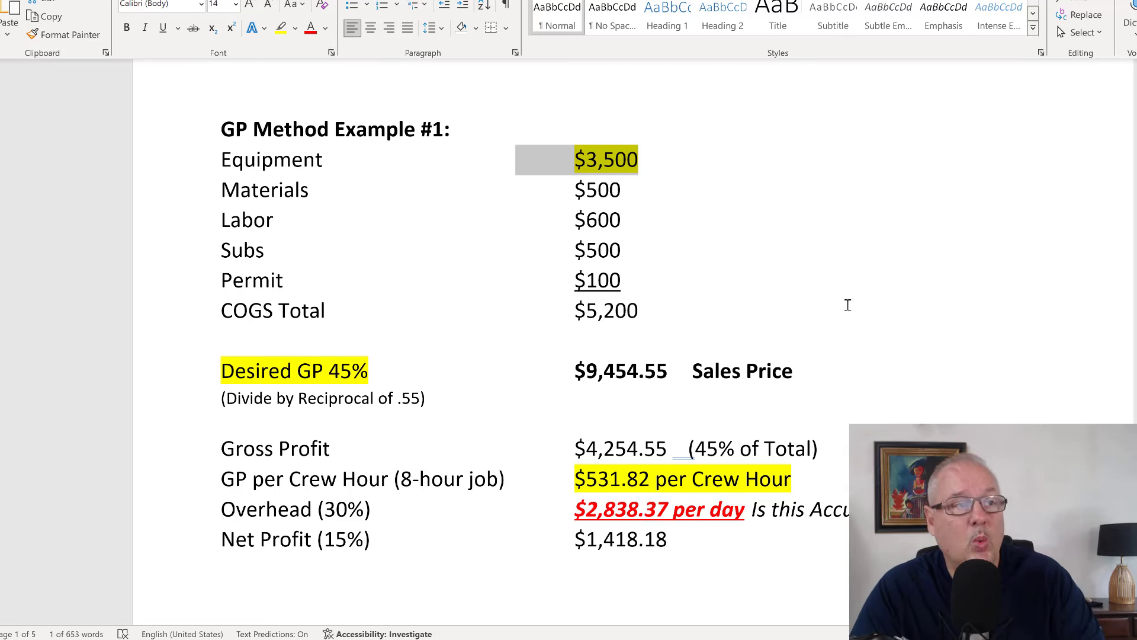
Highlight the $600 labor cost and the $2,838.37 overhead per day in turn.
scroll(849, 307, "down", 3)
scroll(849, 307, "down", 10)
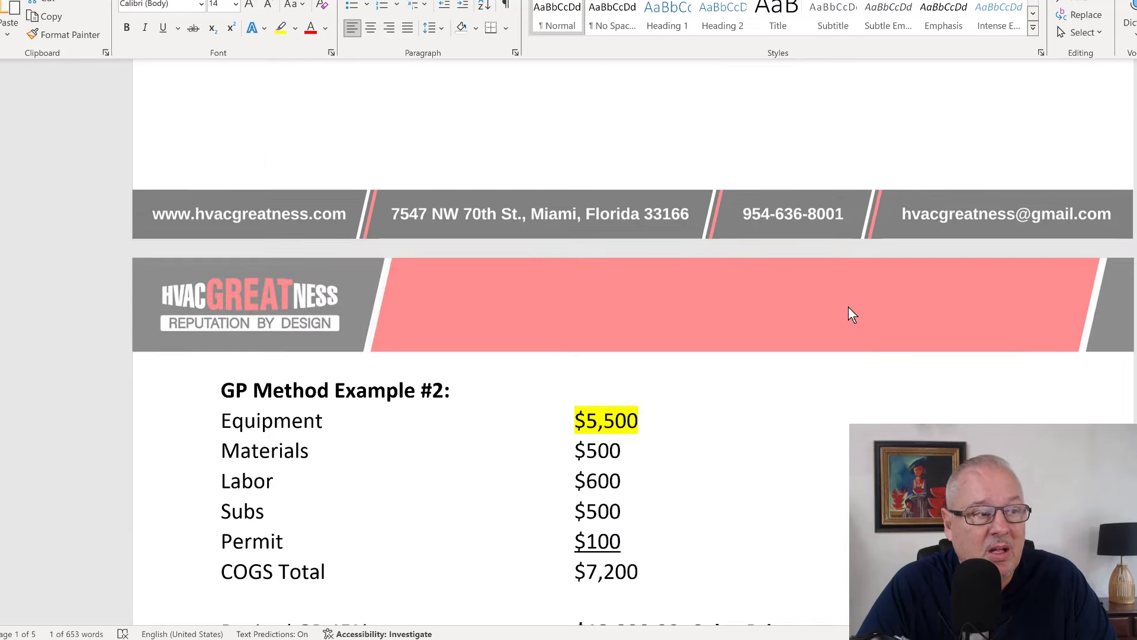
scroll(849, 307, "down", 1)
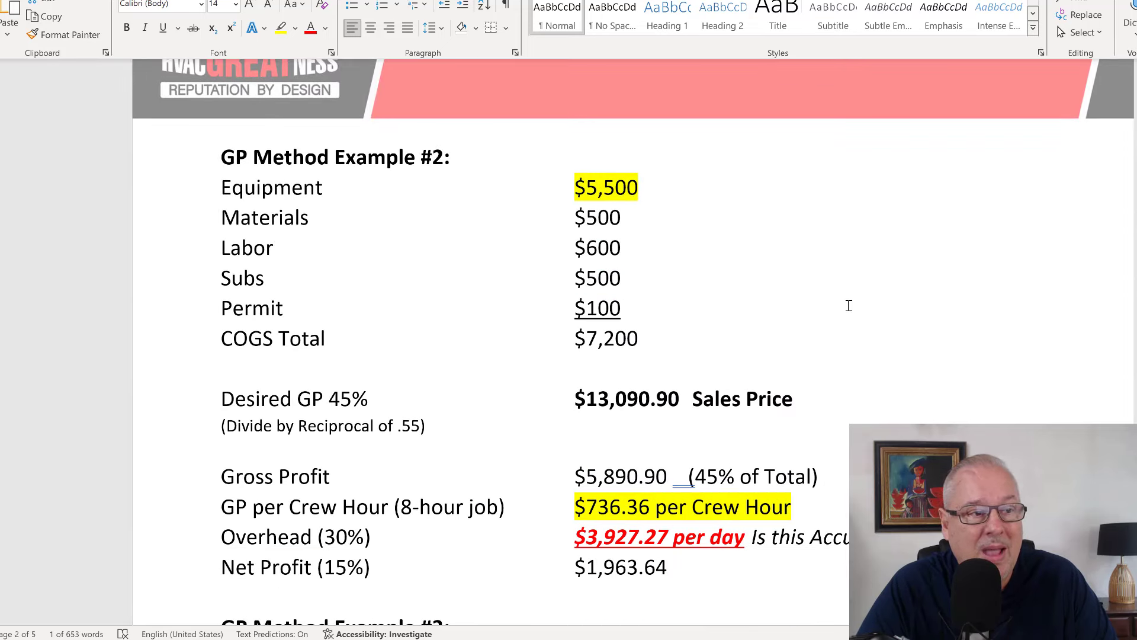
scroll(836, 302, "down", 1)
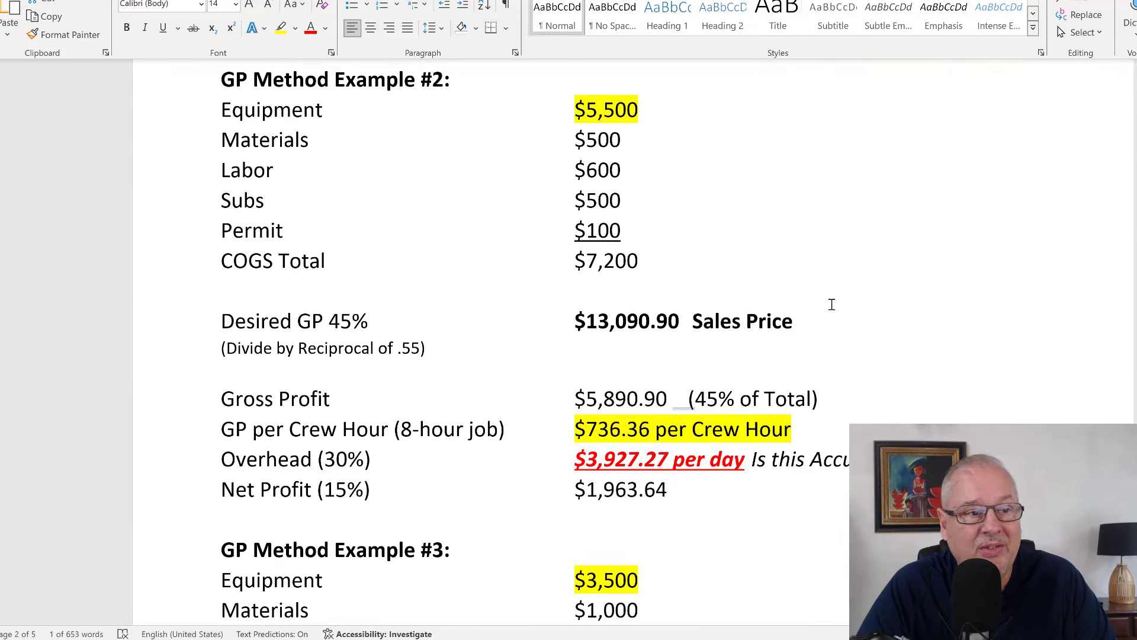
scroll(832, 305, "down", 1)
scroll(828, 306, "up", 8)
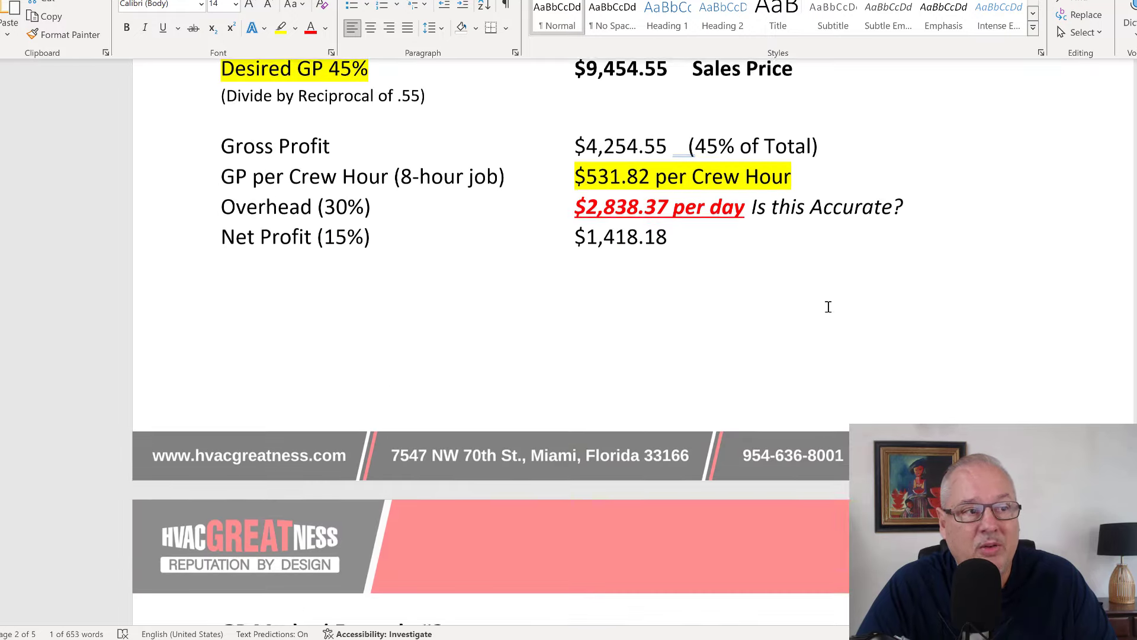
scroll(828, 307, "up", 1)
scroll(709, 322, "up", 2)
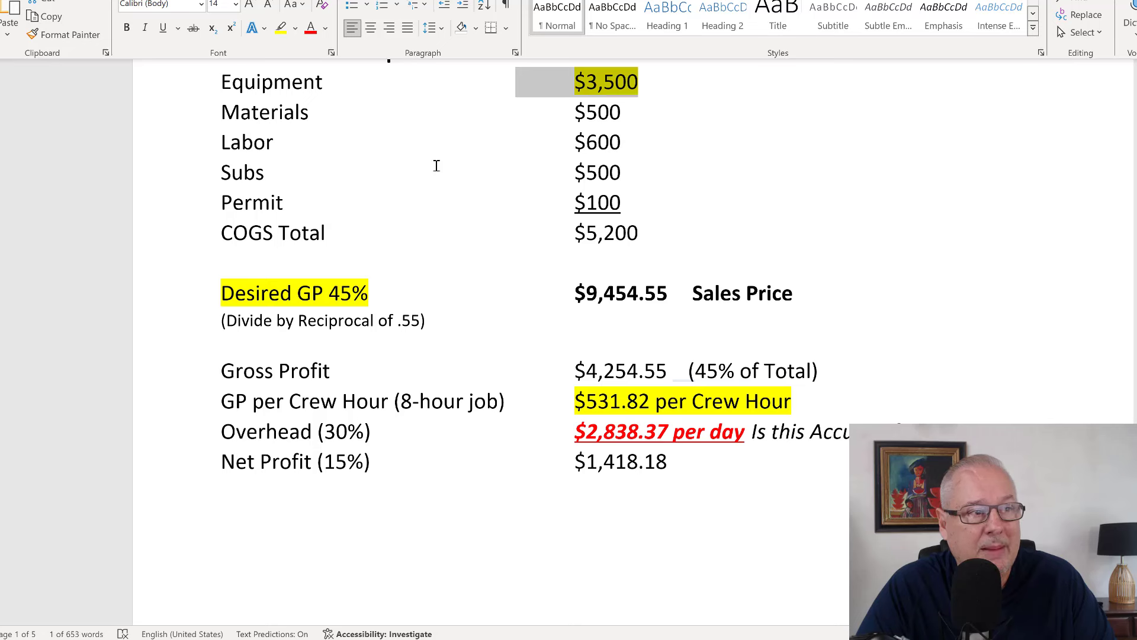
double_click(591, 145)
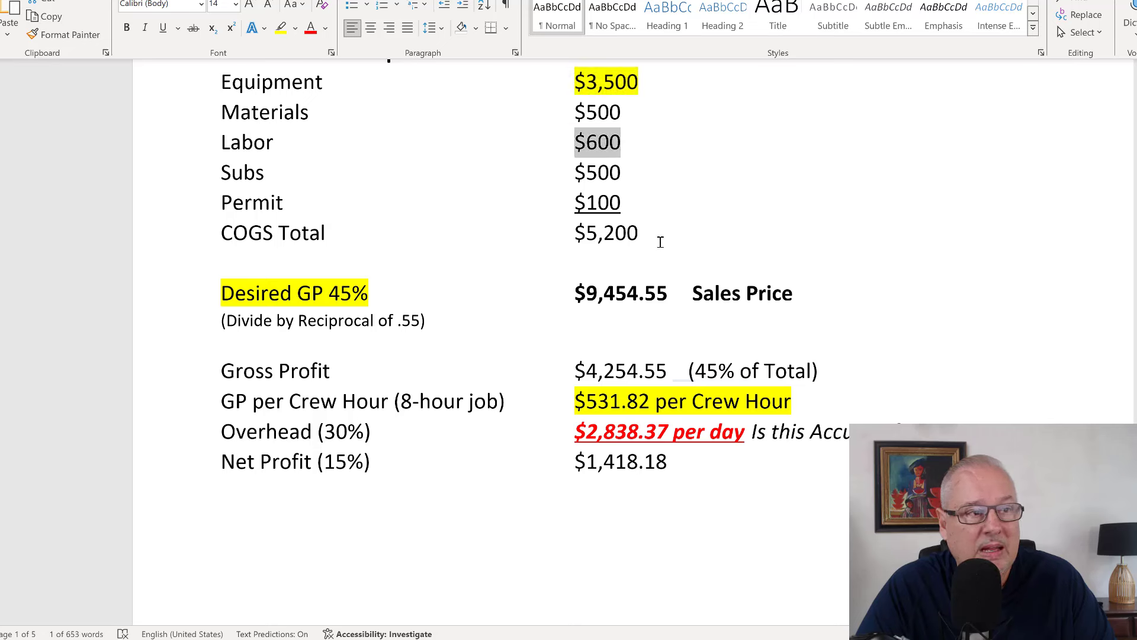
left_click(667, 244)
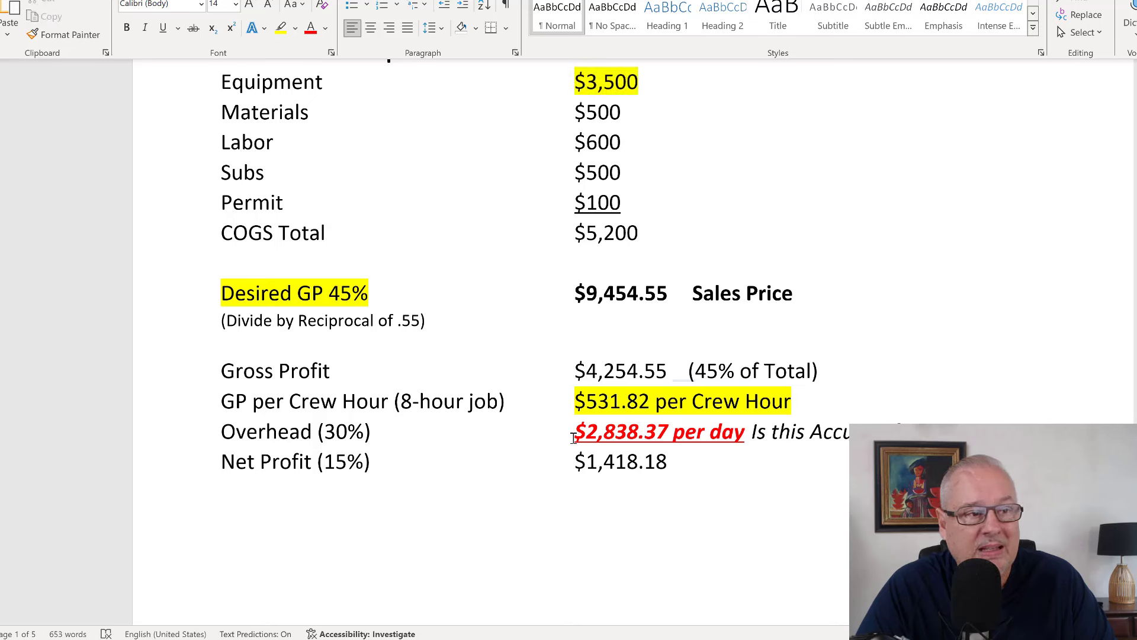
left_click_drag(574, 437, 672, 434)
left_click(791, 499)
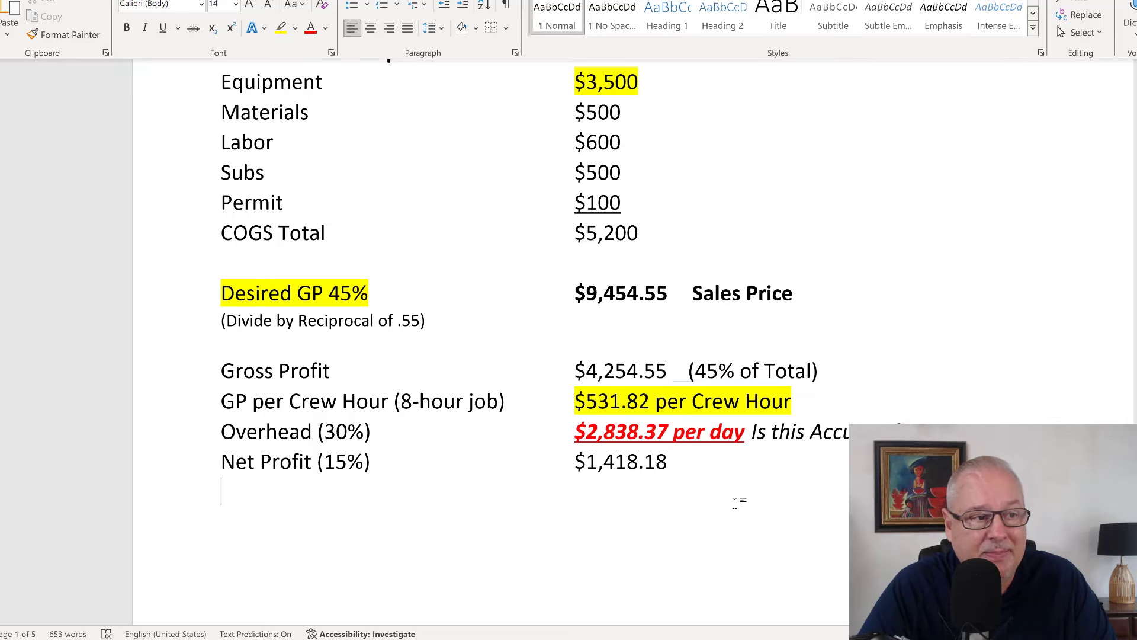
Scroll further down and briefly highlight the Example #2 overhead per-day figure.
scroll(736, 503, "down", 10)
scroll(673, 247, "down", 1)
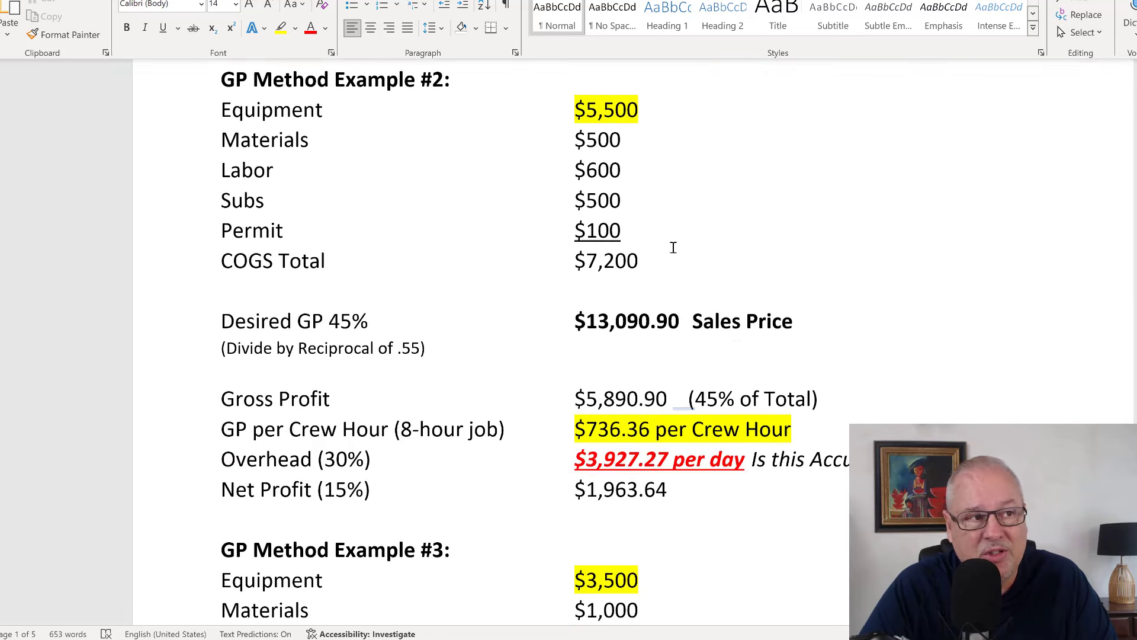
scroll(733, 250, "down", 3)
scroll(680, 183, "up", 3)
scroll(646, 145, "down", 1)
scroll(717, 328, "down", 1)
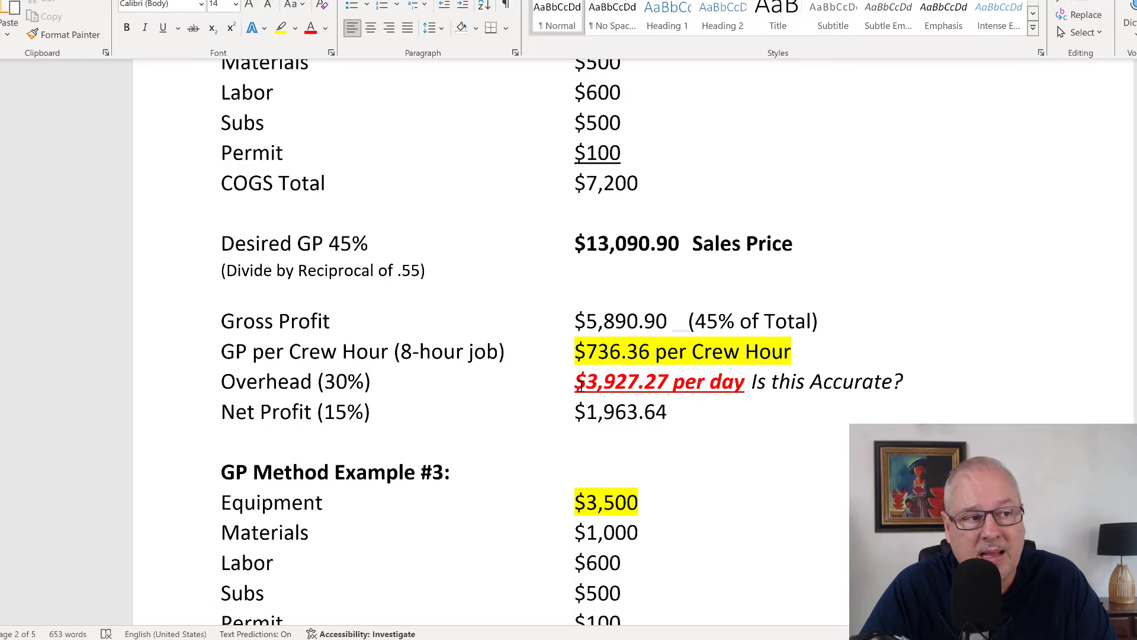
left_click_drag(576, 383, 655, 382)
left_click(764, 443)
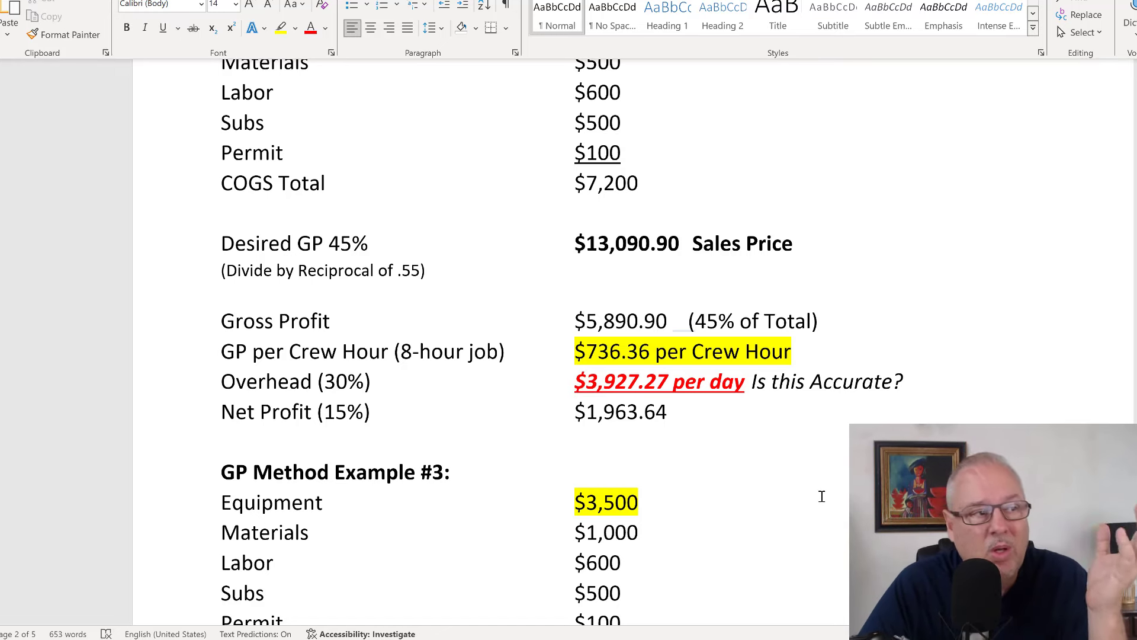
Scroll to GP Method Example #3 and highlight the $1,554.55 per day overhead figure.
scroll(823, 496, "down", 3)
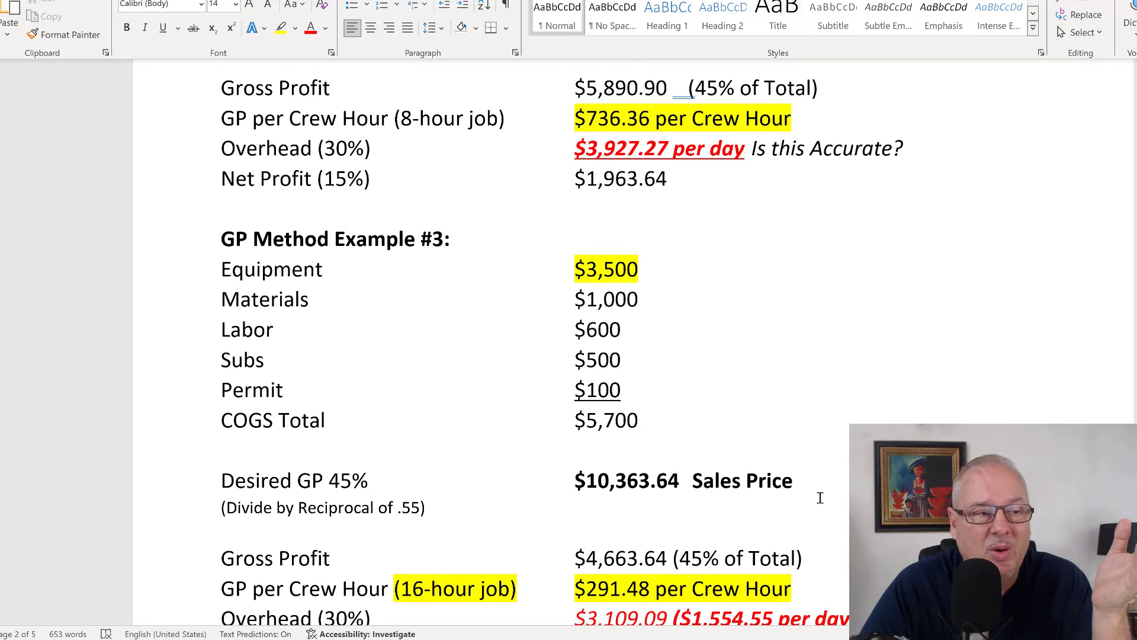
scroll(820, 498, "down", 2)
scroll(821, 498, "down", 1)
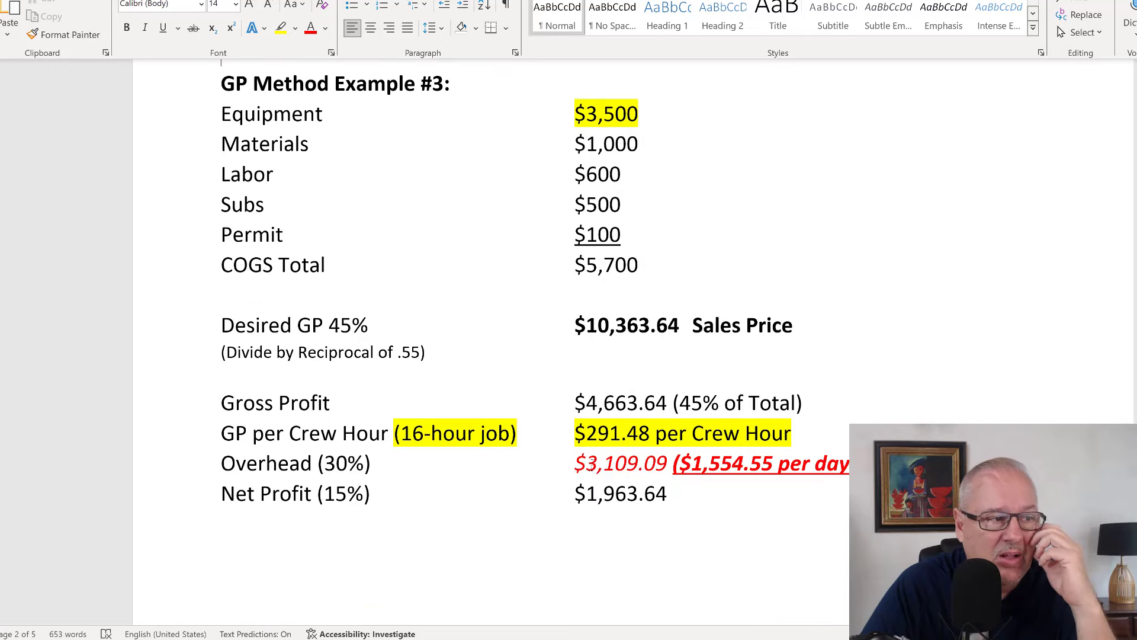
scroll(591, 462, "up", 2)
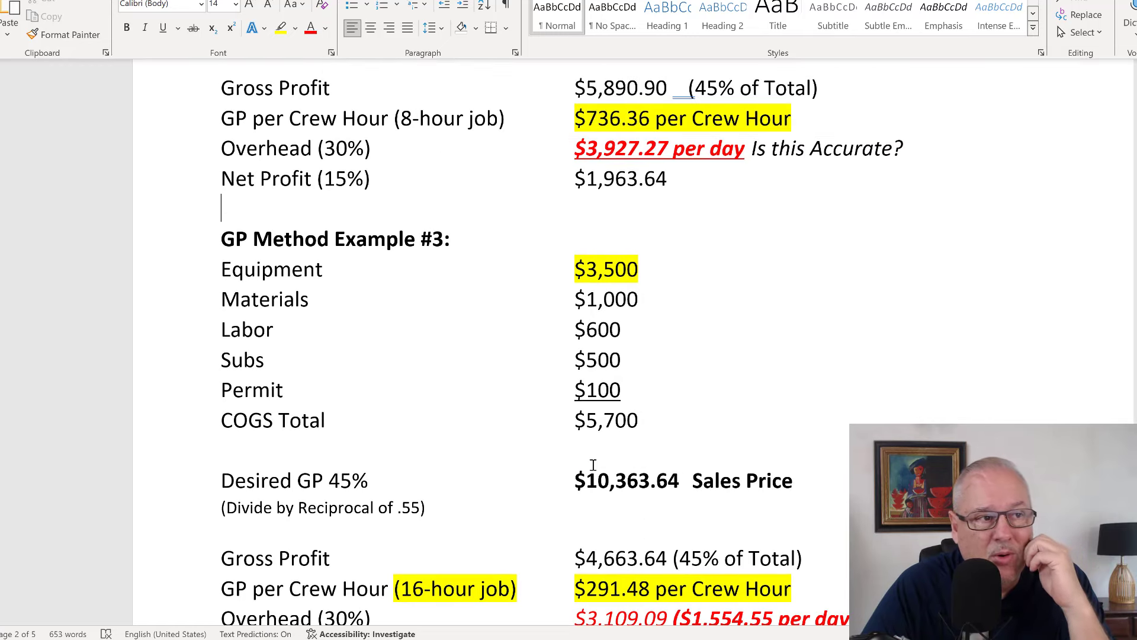
scroll(730, 376, "down", 1)
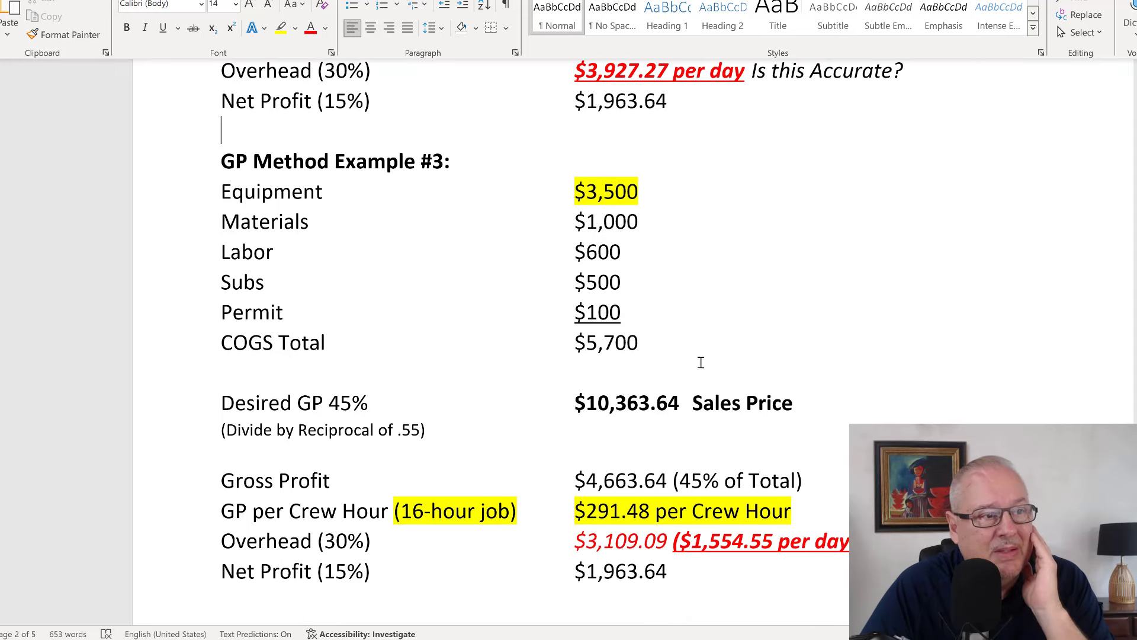
scroll(770, 356, "down", 2)
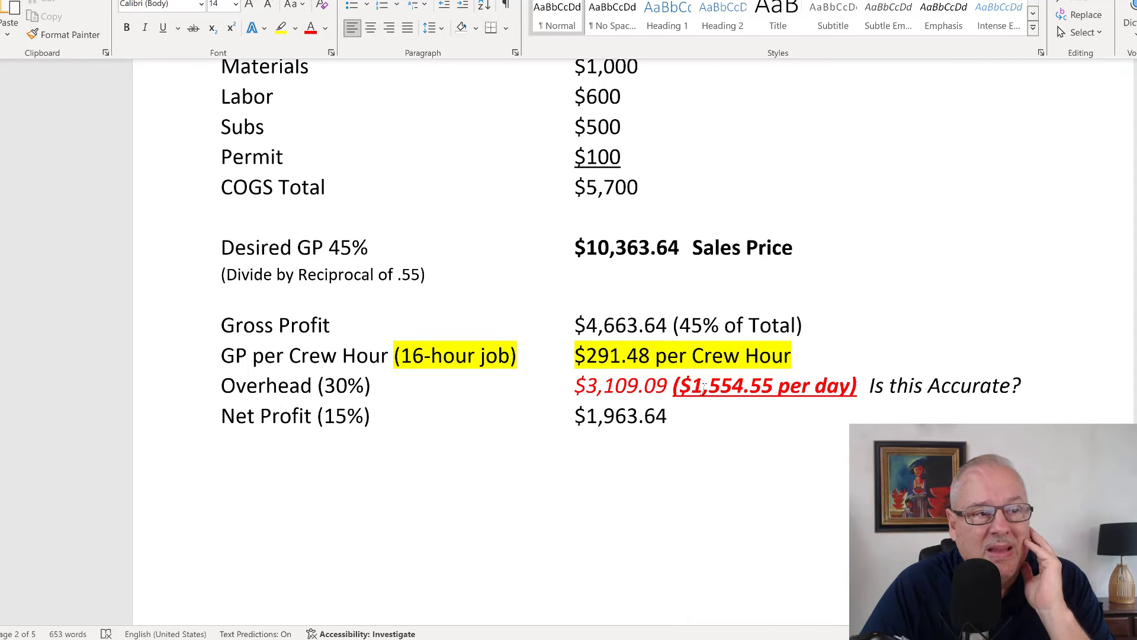
left_click_drag(675, 385, 779, 385)
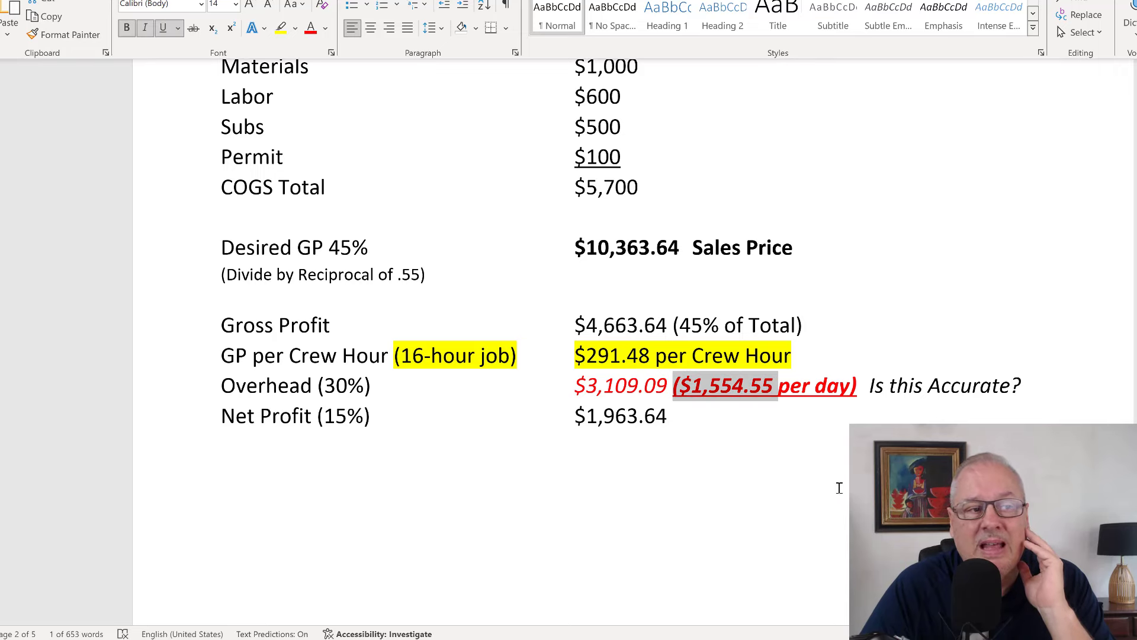
Clear the highlight and scroll past the Repair GP Formula to the 'What is your Capacity?' table.
left_click(840, 503)
scroll(840, 502, "down", 7)
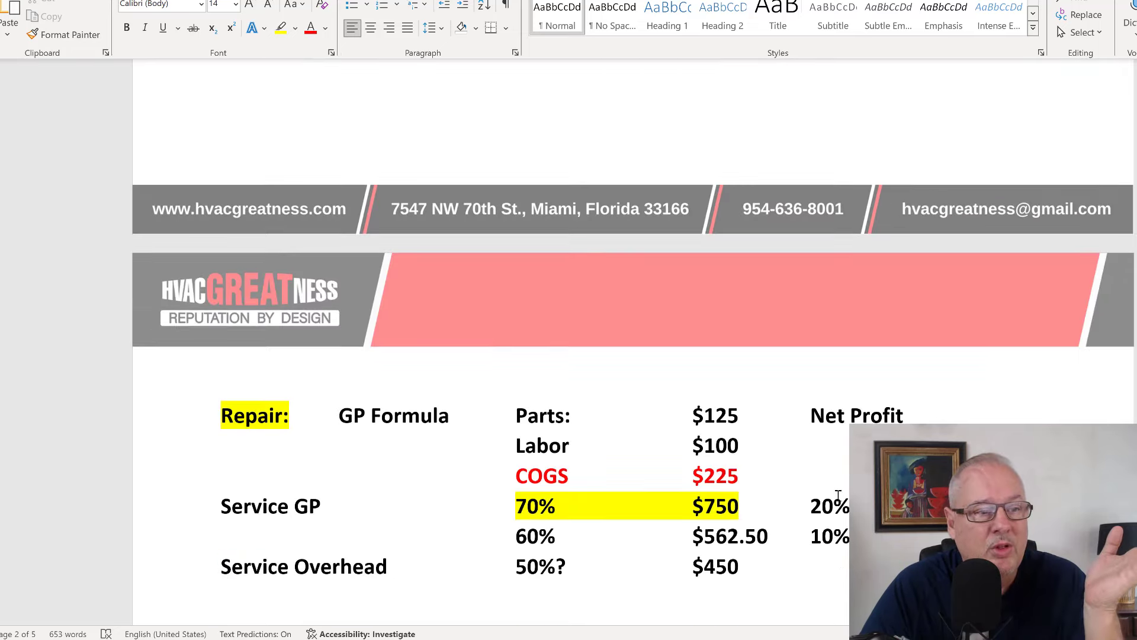
scroll(838, 495, "down", 7)
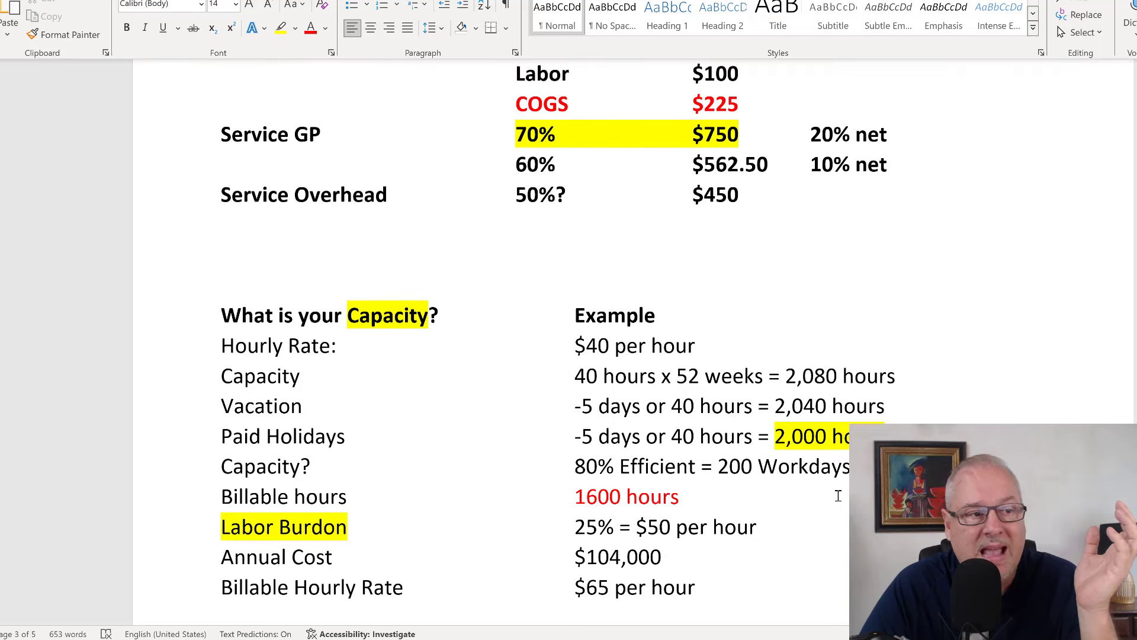
scroll(837, 495, "down", 1)
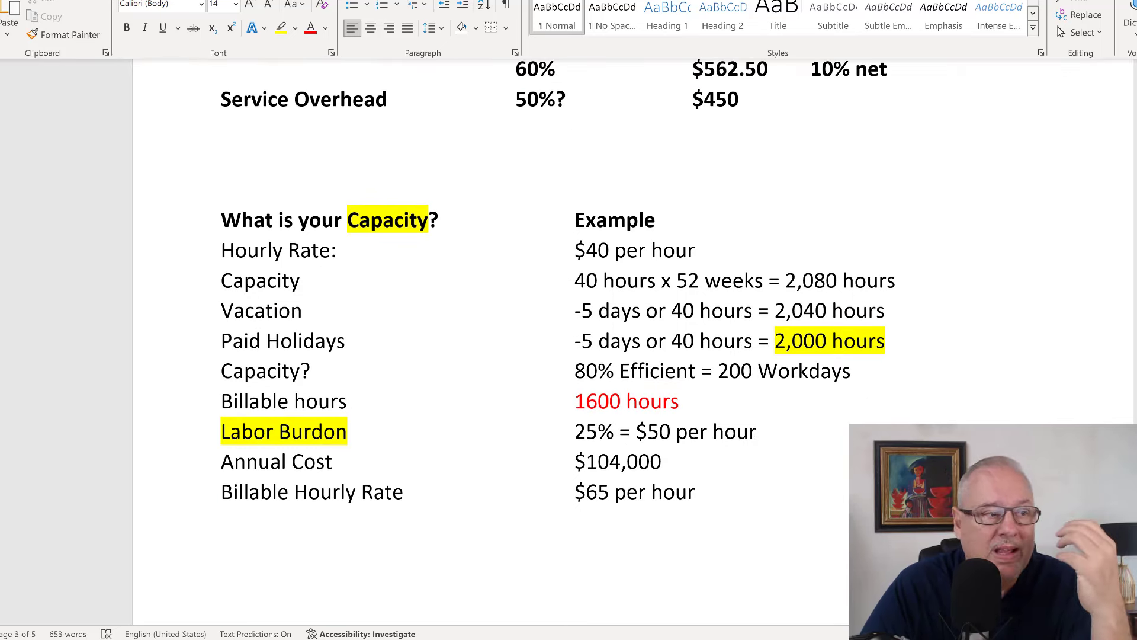
scroll(962, 356, "down", 1)
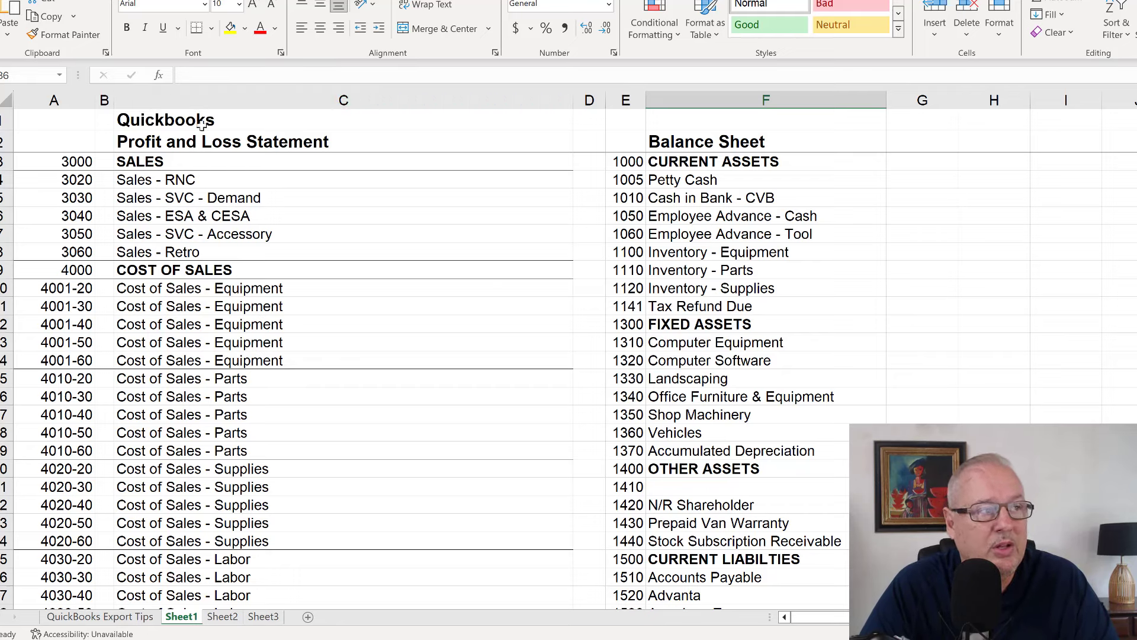
key("ctrl+Up")
left_click(378, 256)
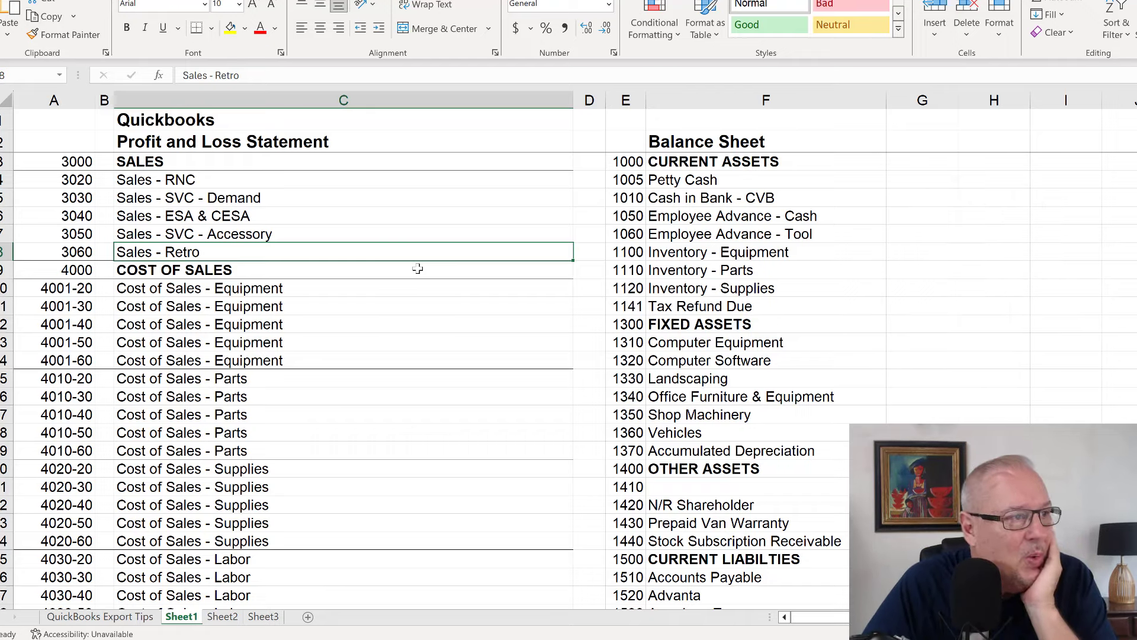
left_click(253, 173)
key("Down")
key("Down")
key("Down")
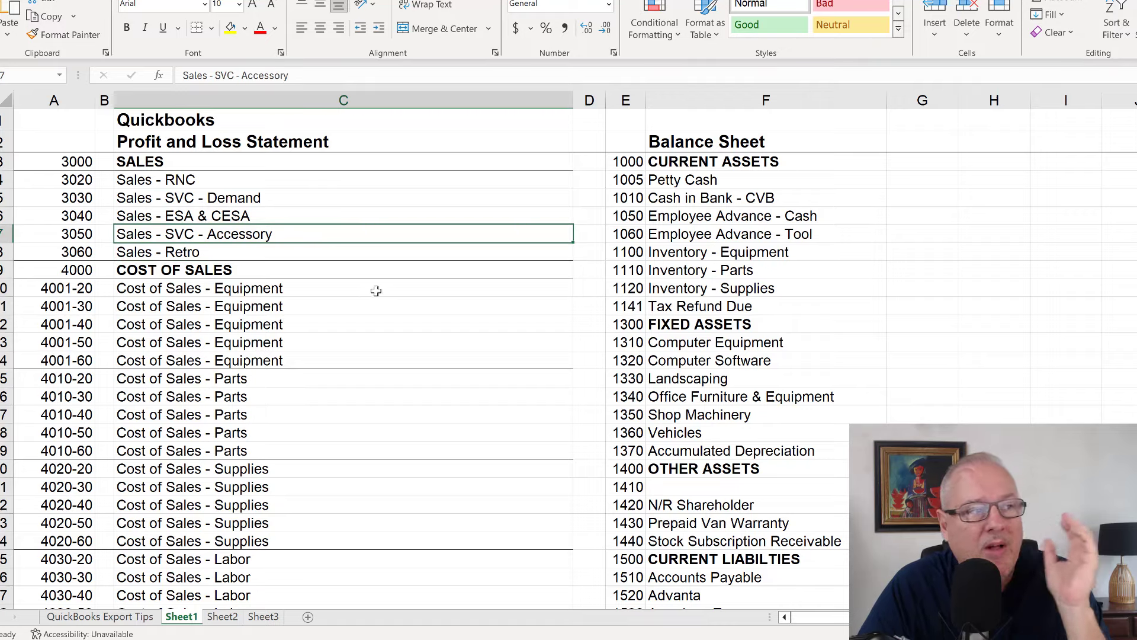
scroll(493, 426, "down", 2)
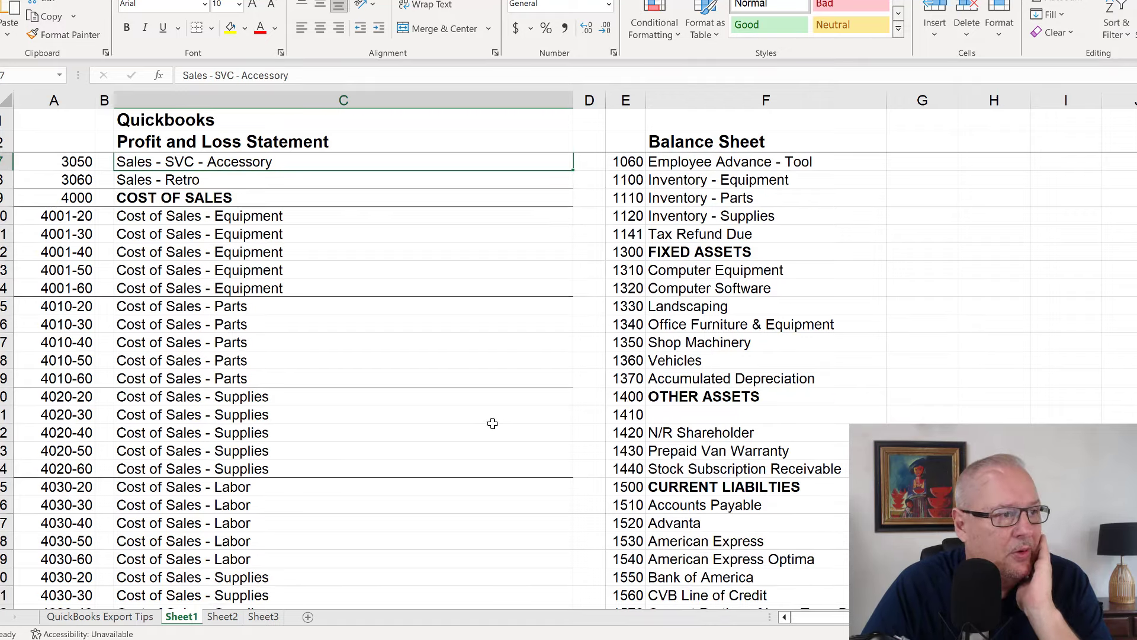
scroll(492, 423, "up", 2)
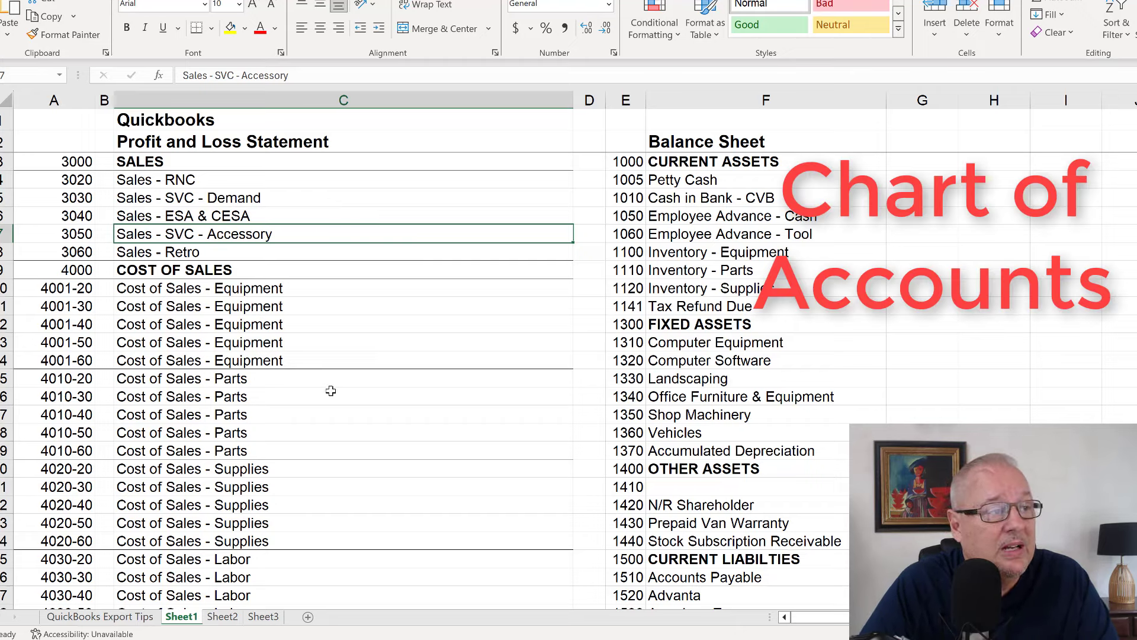
scroll(330, 391, "down", 2)
scroll(331, 388, "up", 2)
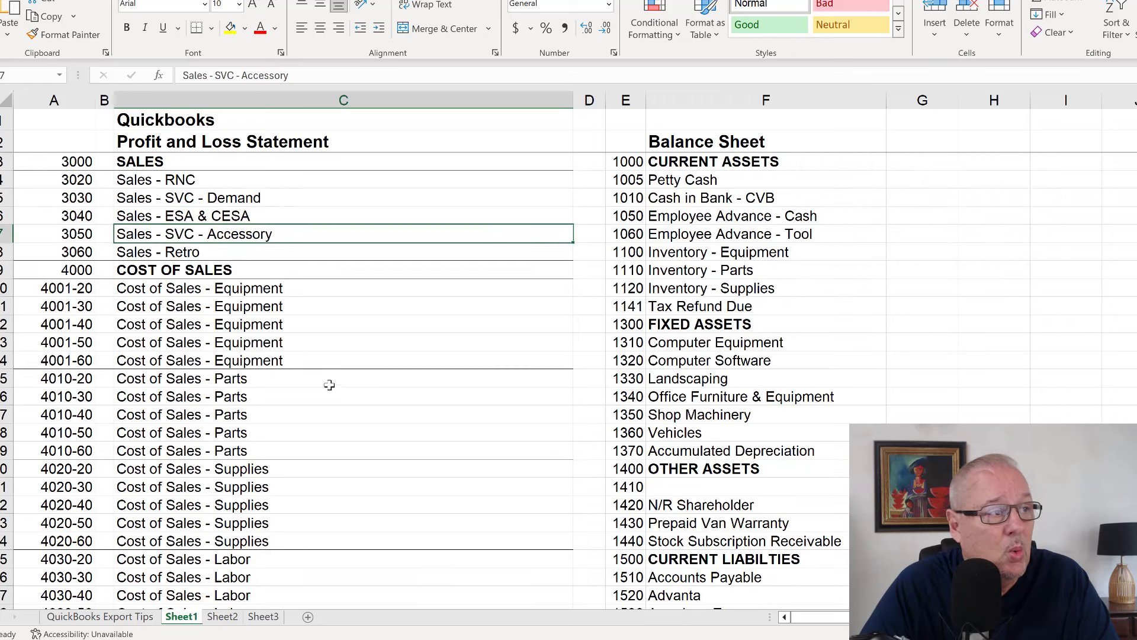
left_click(6, 162)
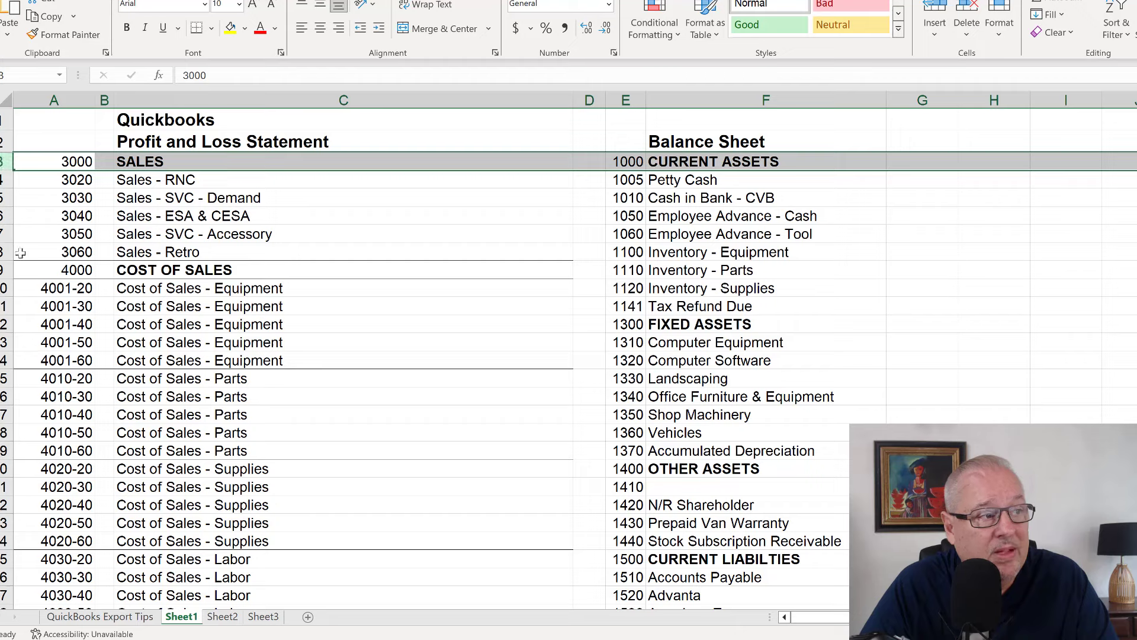
left_click(4, 270)
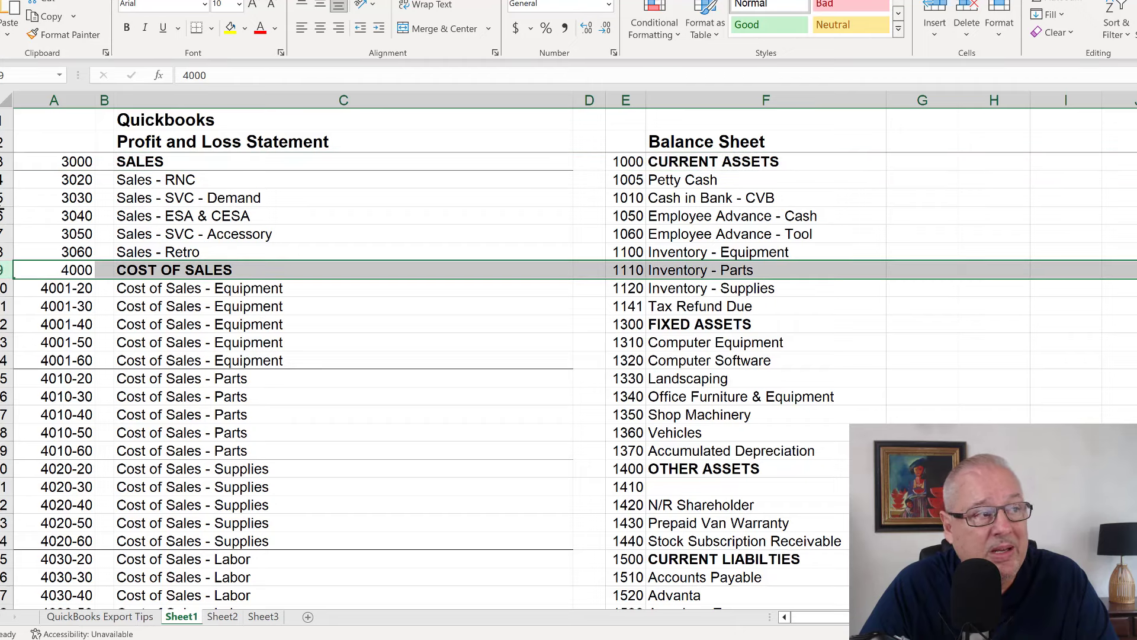
left_click(2, 179)
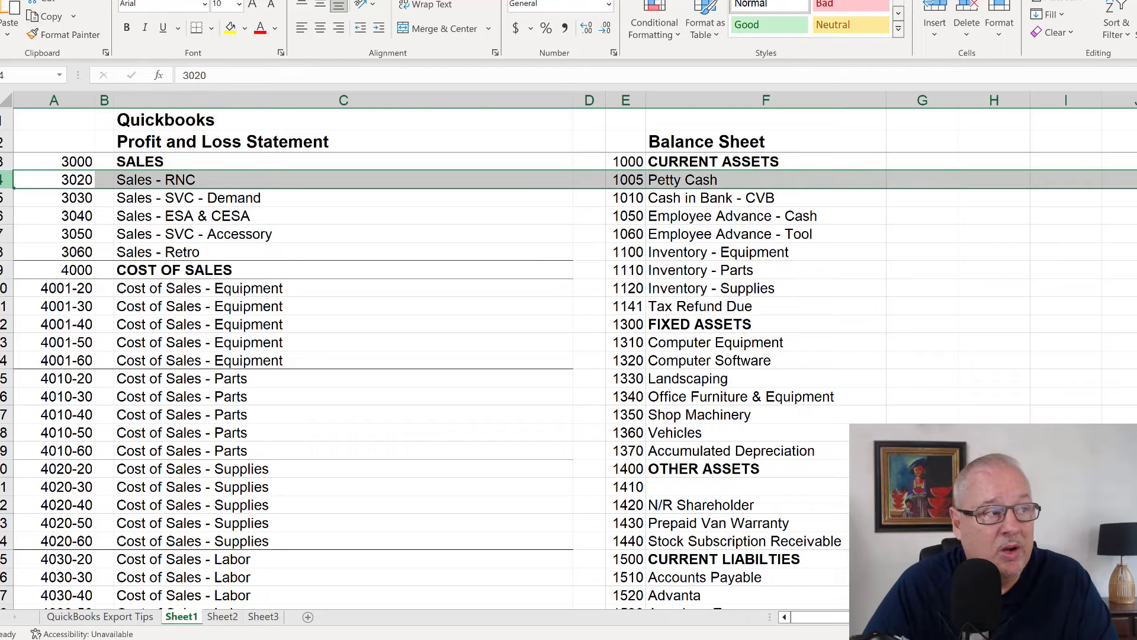
left_click(2, 197)
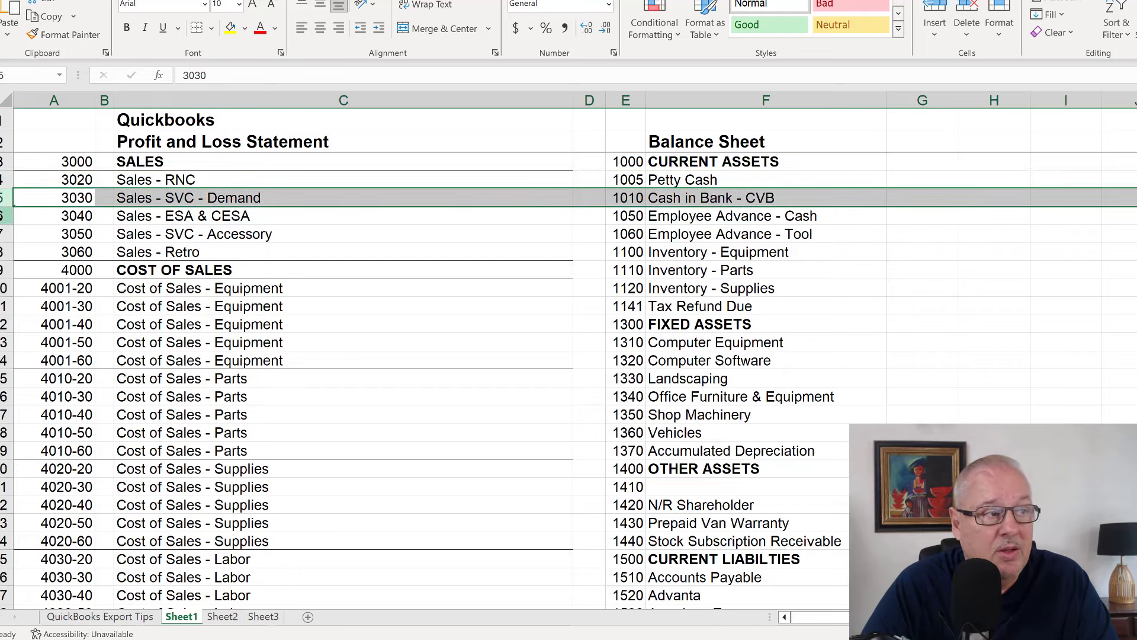
left_click(2, 216)
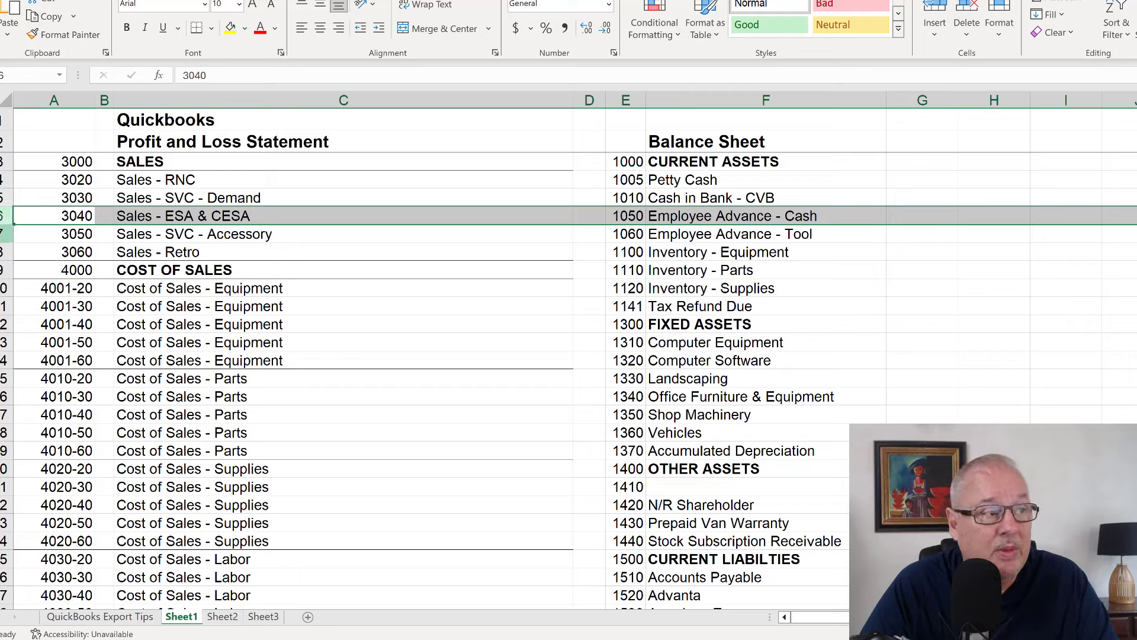
left_click(2, 234)
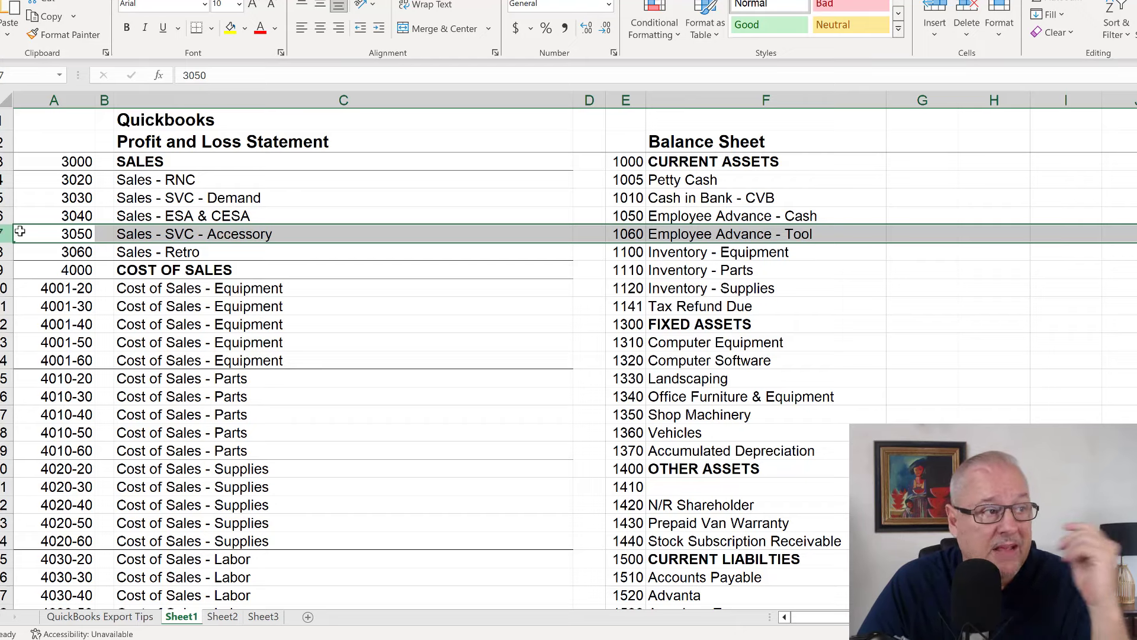
left_click(2, 197)
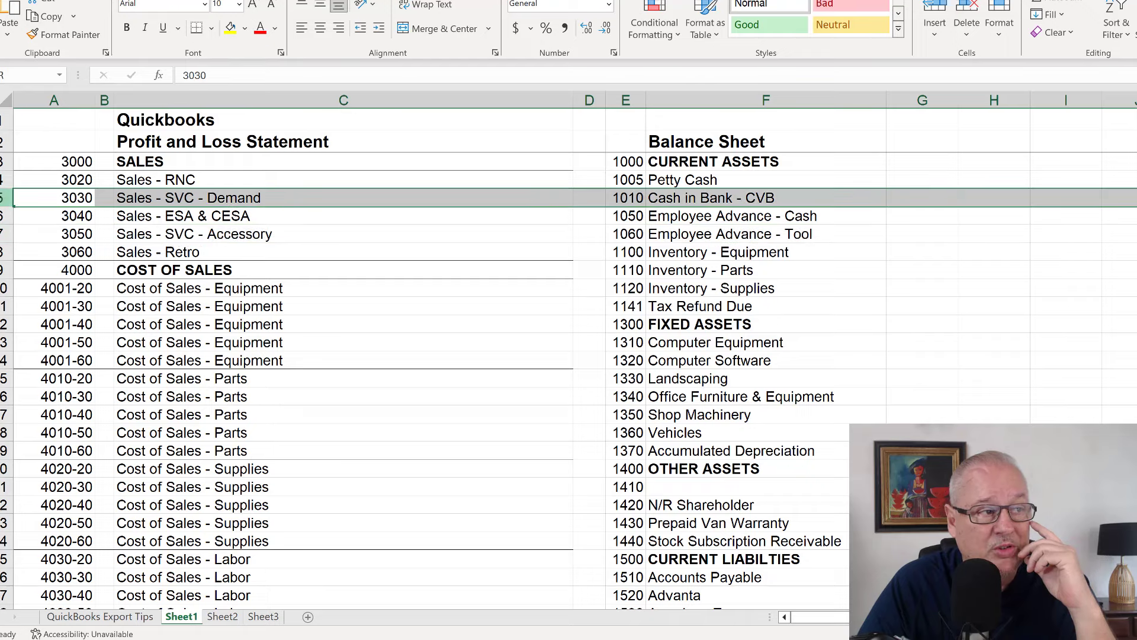
left_click(3, 234)
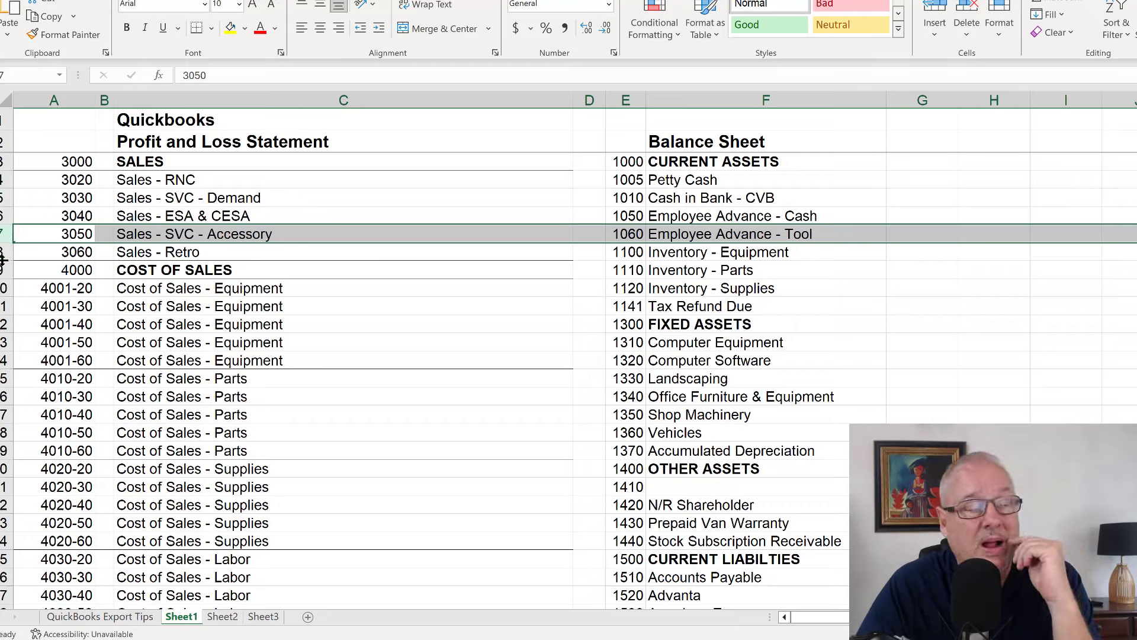
left_click(3, 252)
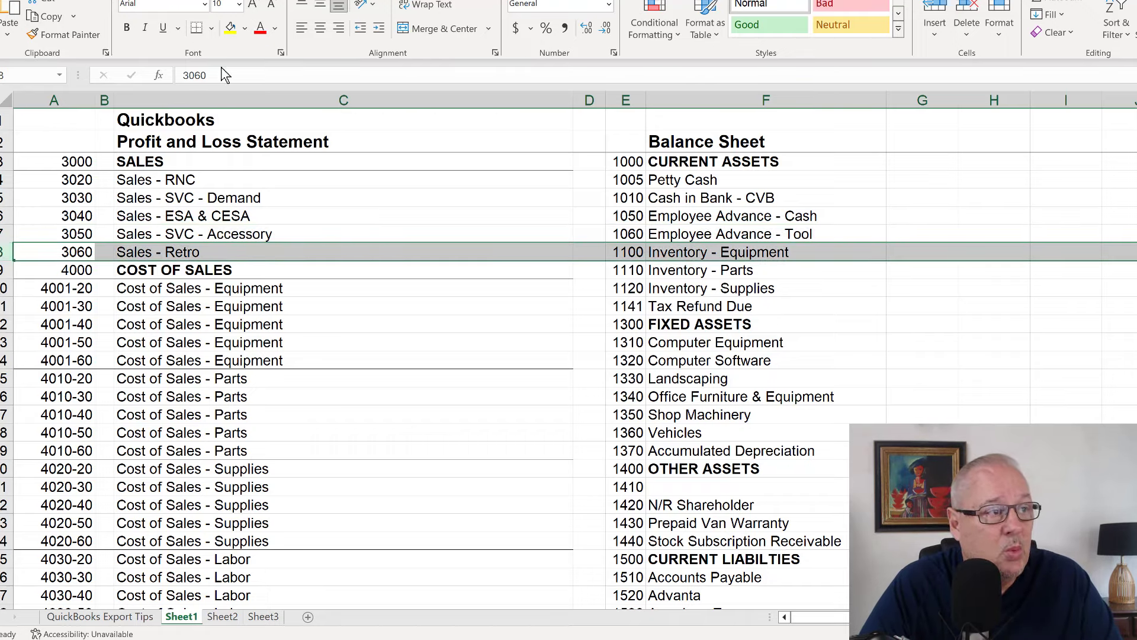
left_click(75, 254)
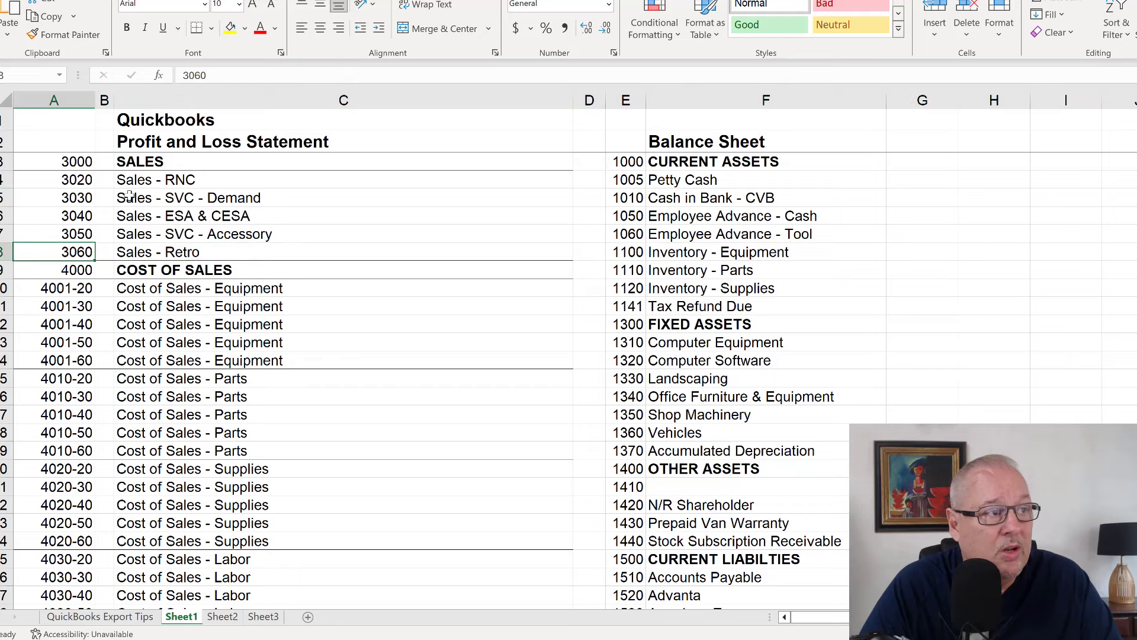
Fill the sales account codes 3060, 3030, 3040 and 3050 yellow.
left_click(231, 27)
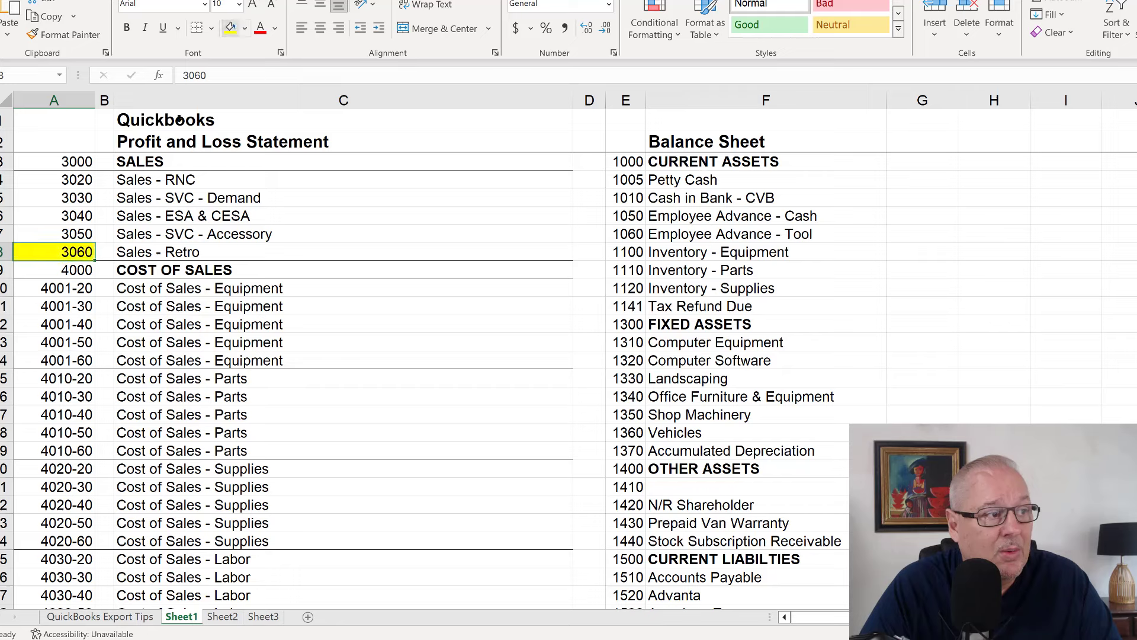
left_click(50, 202)
left_click(230, 27)
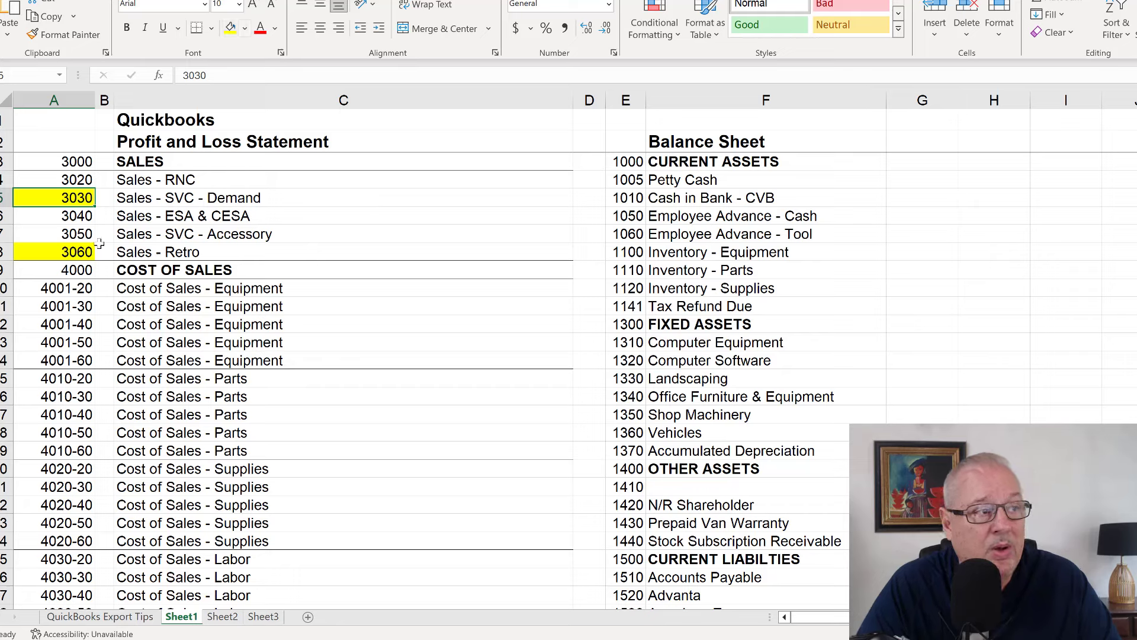
left_click(73, 218)
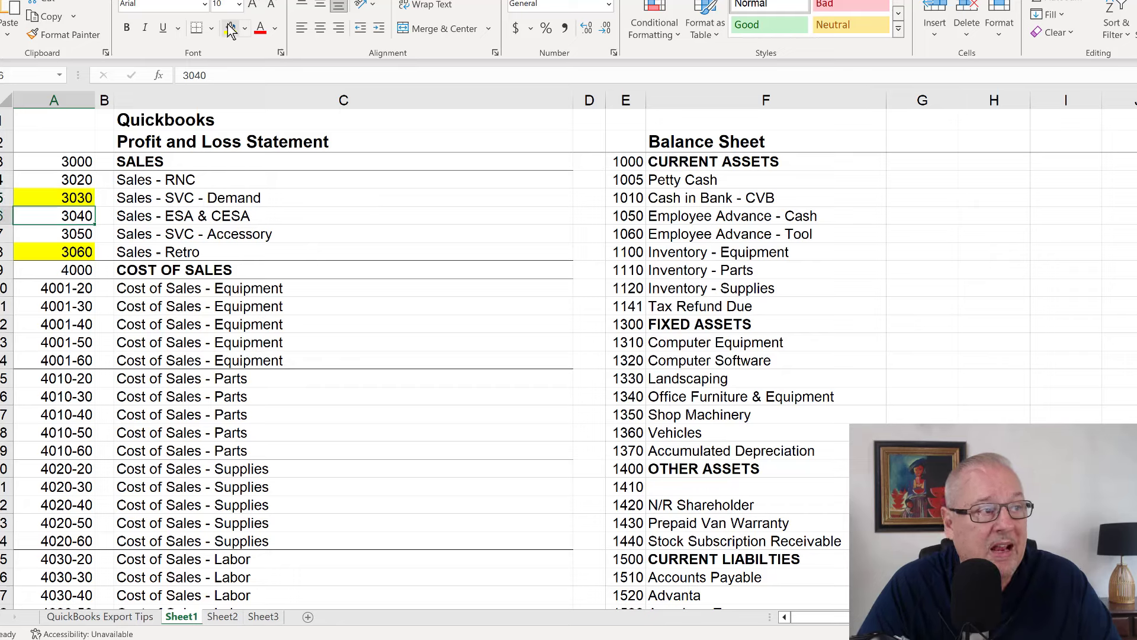
left_click(230, 28)
left_click(48, 235)
left_click(231, 28)
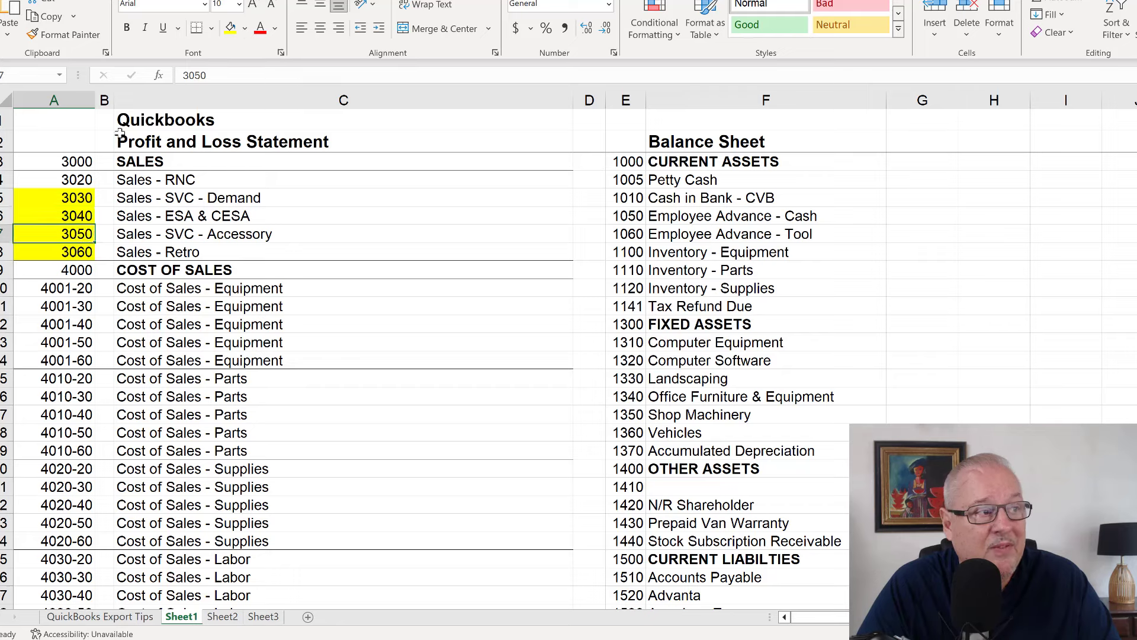
Undo the yellow fills on the extra sales codes.
left_click(77, 182)
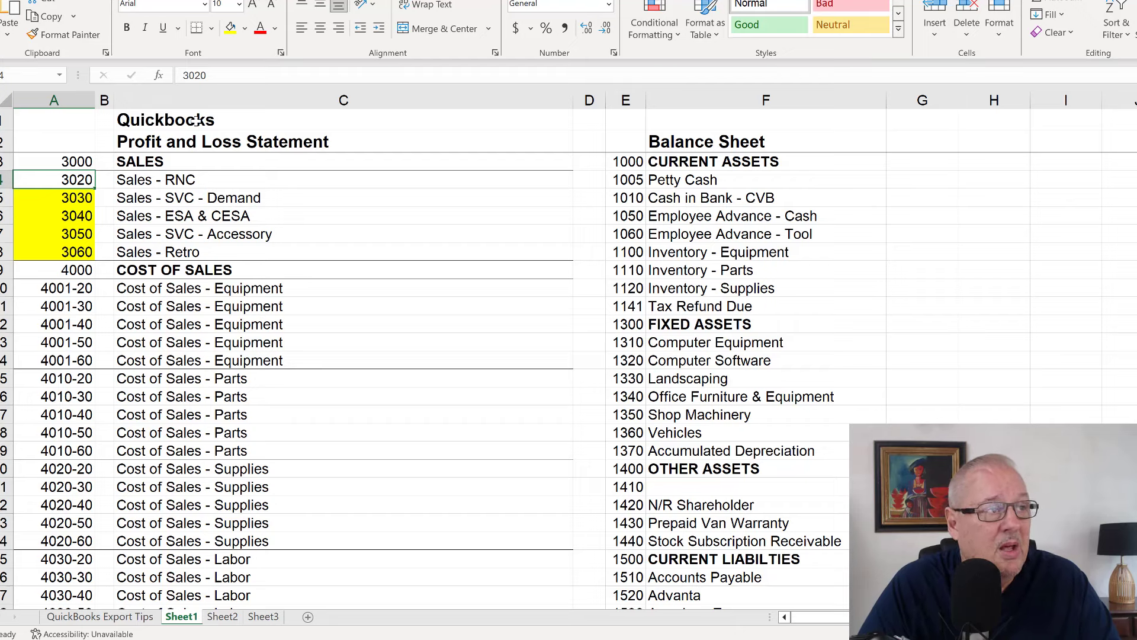
key("ctrl+z")
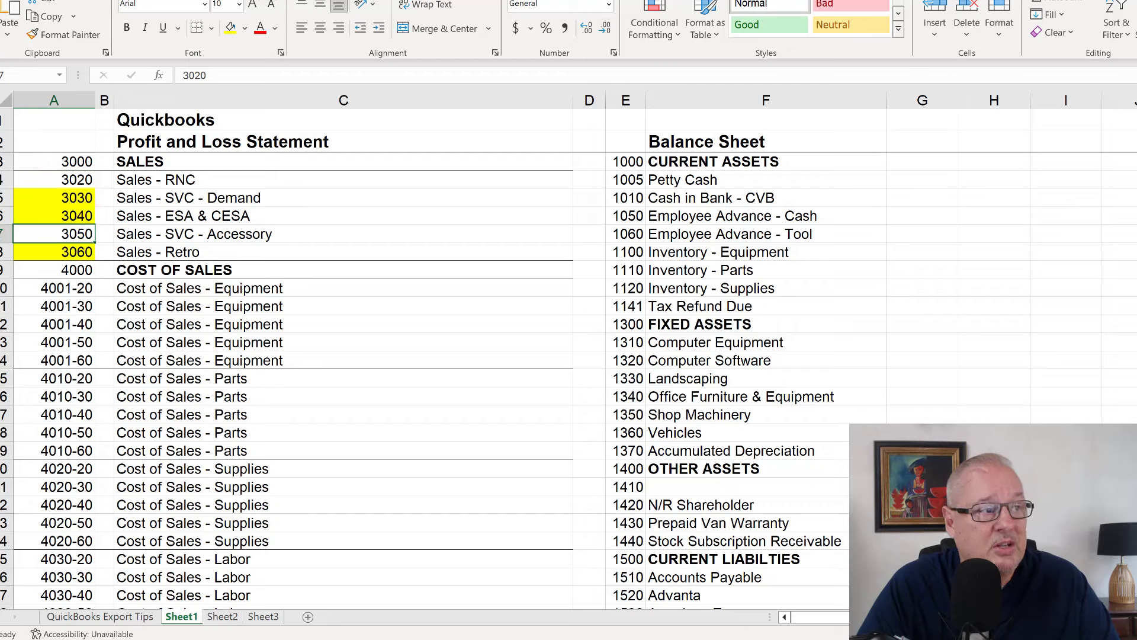
key("ctrl+z")
key("ctrl+z")
key("ctrl+z")
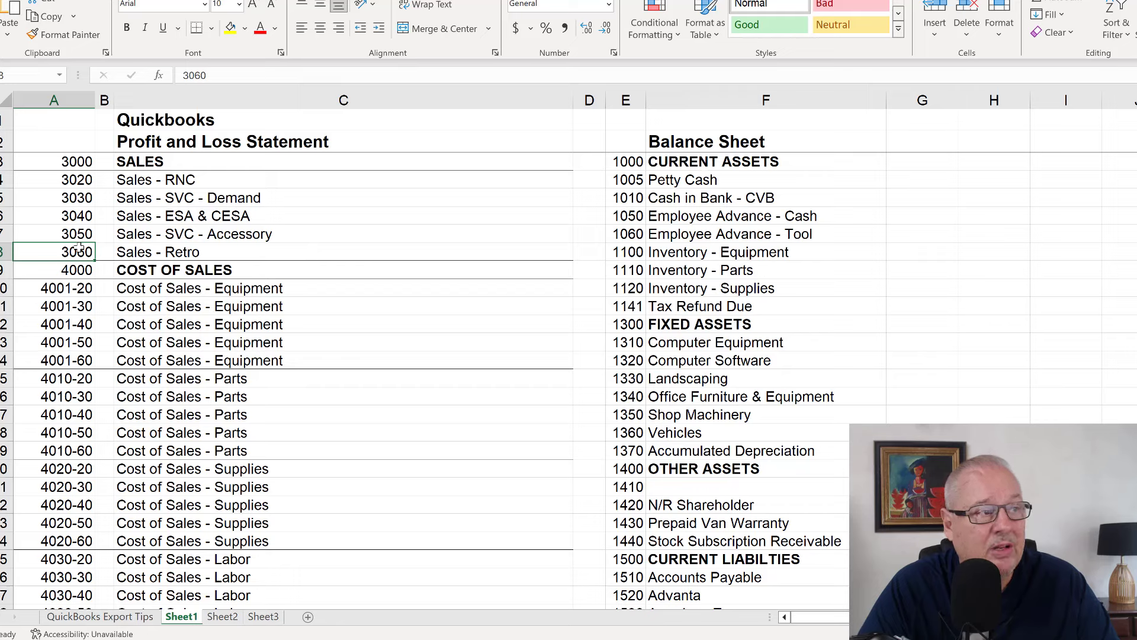
Fill account 3060 and account 4001-60 (Cost of Sales - Equipment) yellow.
left_click(232, 28)
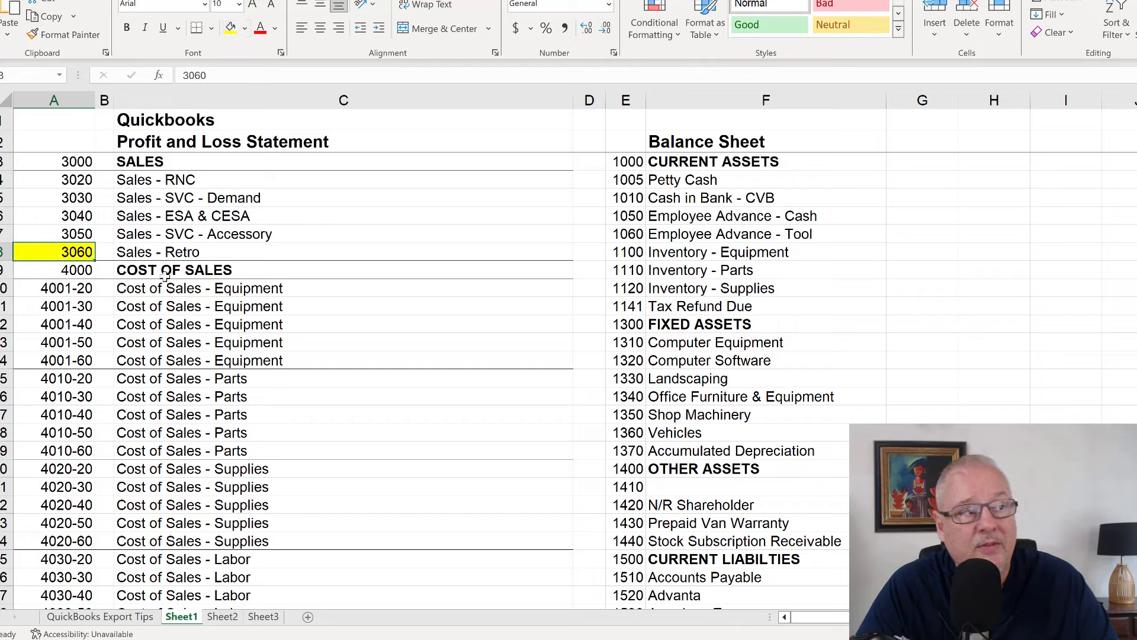
left_click(178, 253)
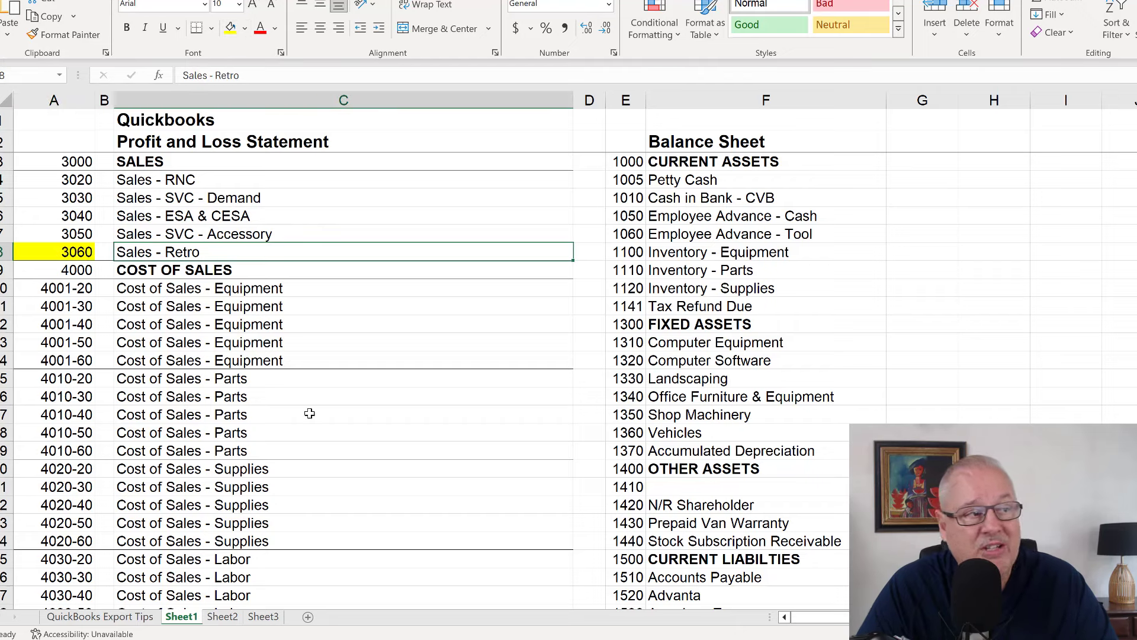
left_click(89, 363)
left_click(230, 28)
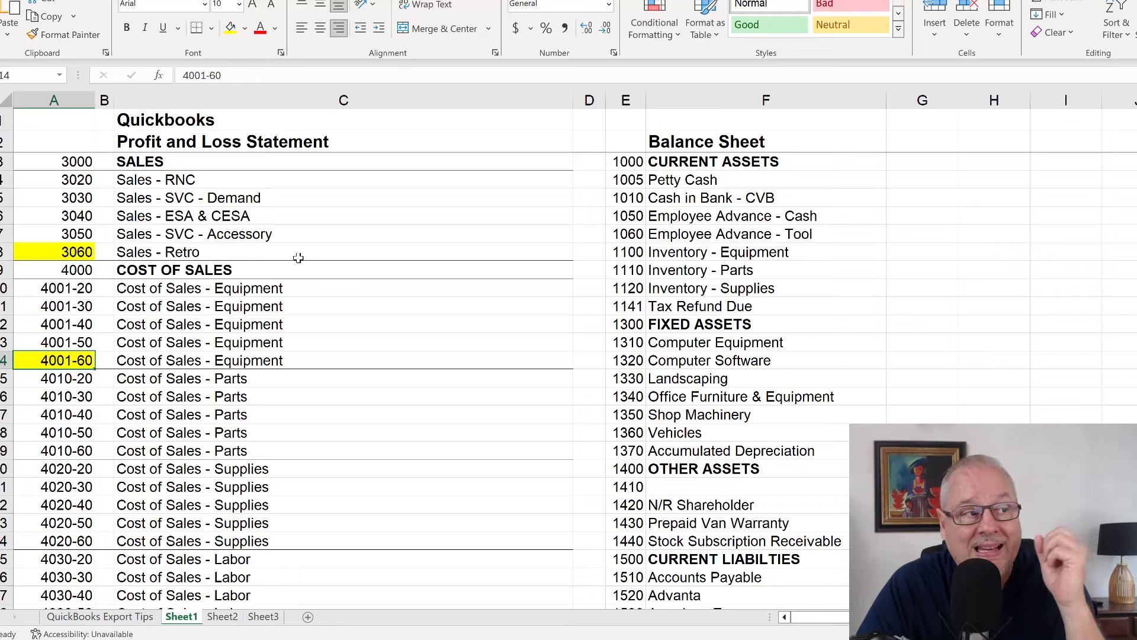
Select the Sales - SVC - Accessory, SVC - Demand and Sales - Retro descriptions in column C.
left_click(275, 248)
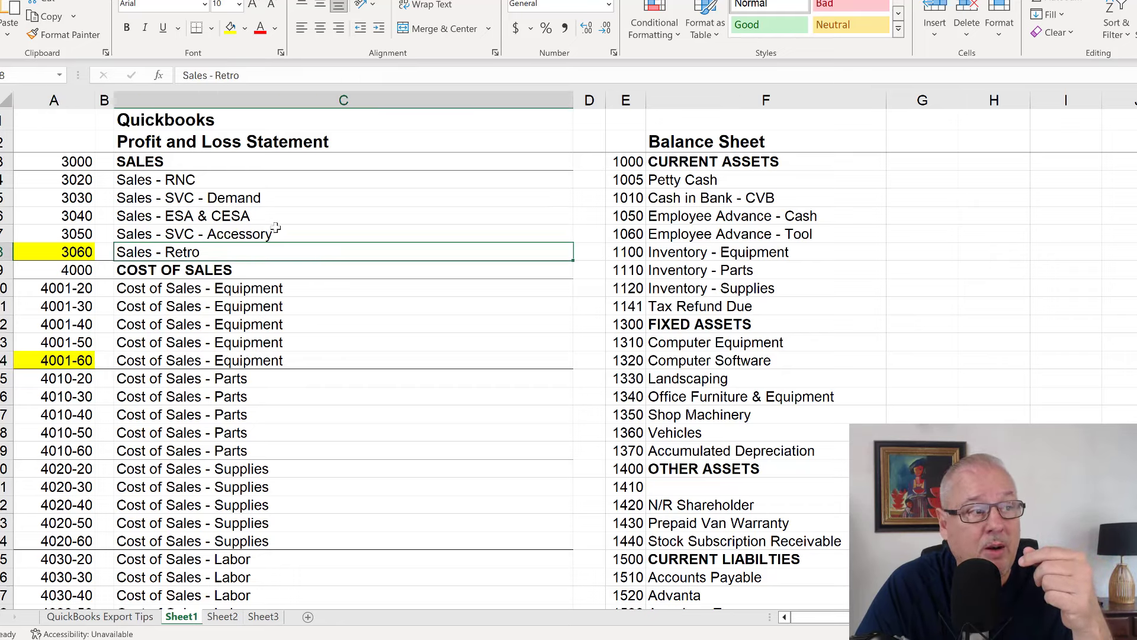
left_click(276, 230)
left_click(279, 204)
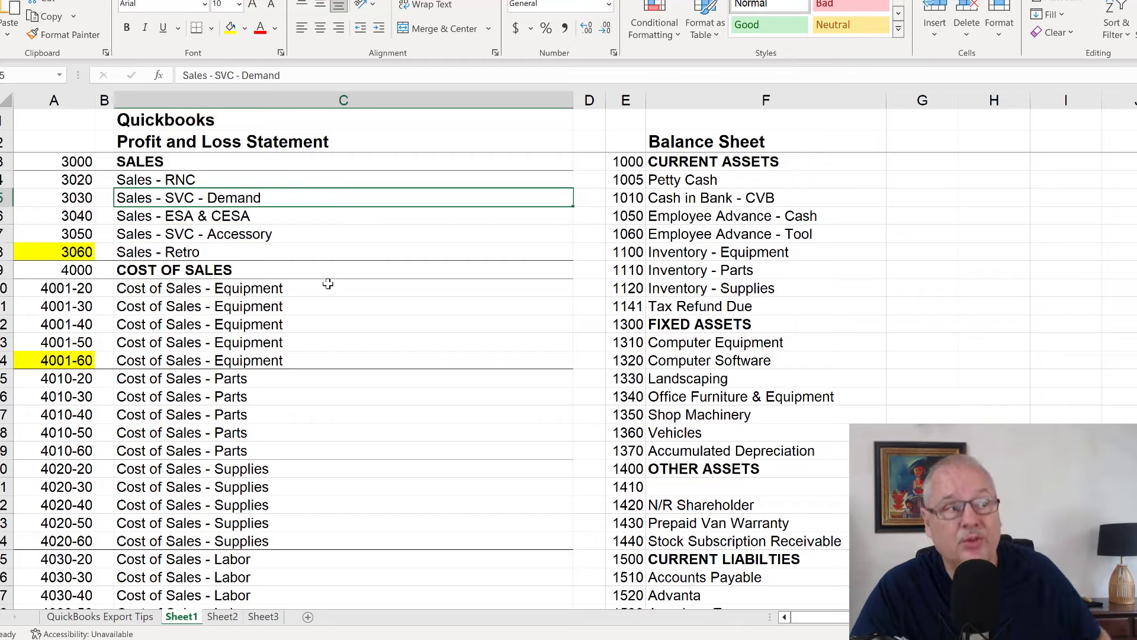
left_click(278, 253)
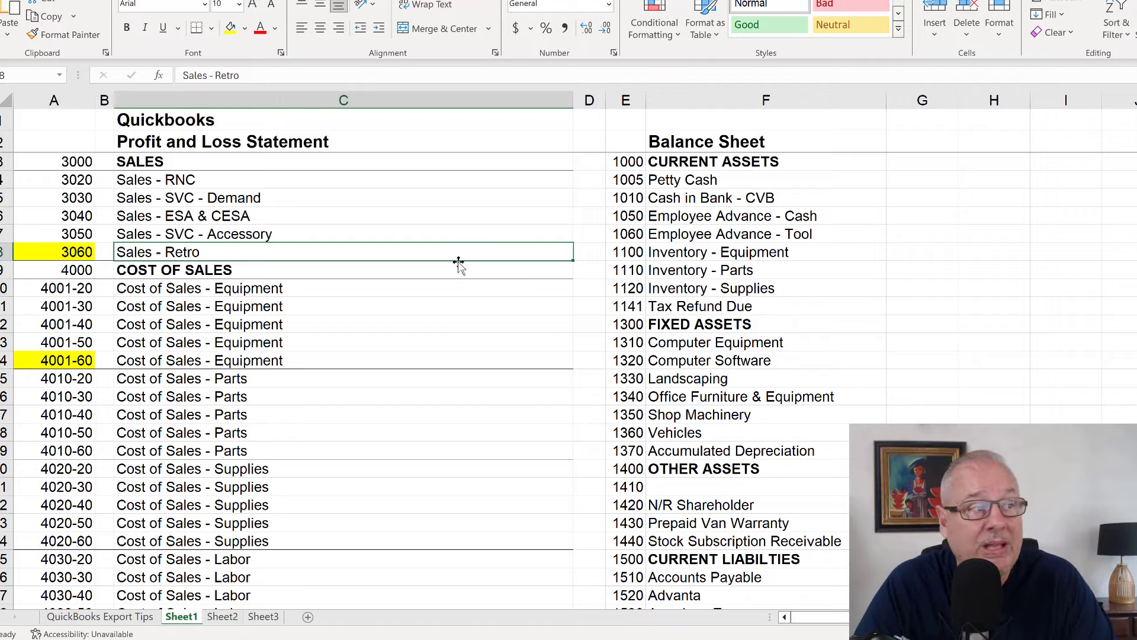
scroll(379, 374, "down", 3)
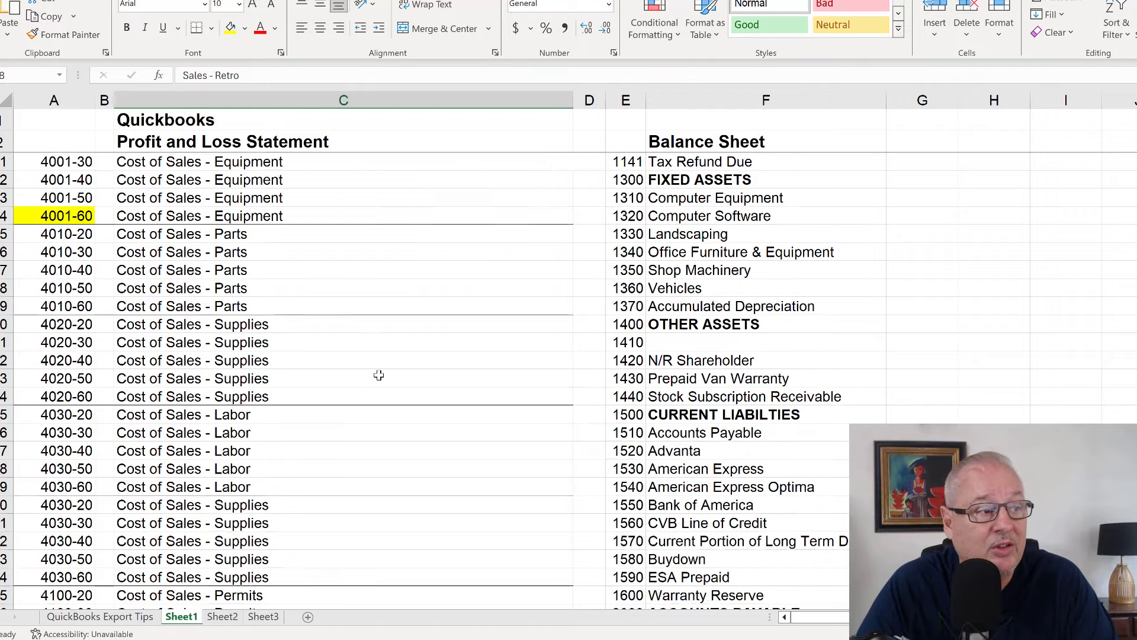
scroll(378, 374, "down", 9)
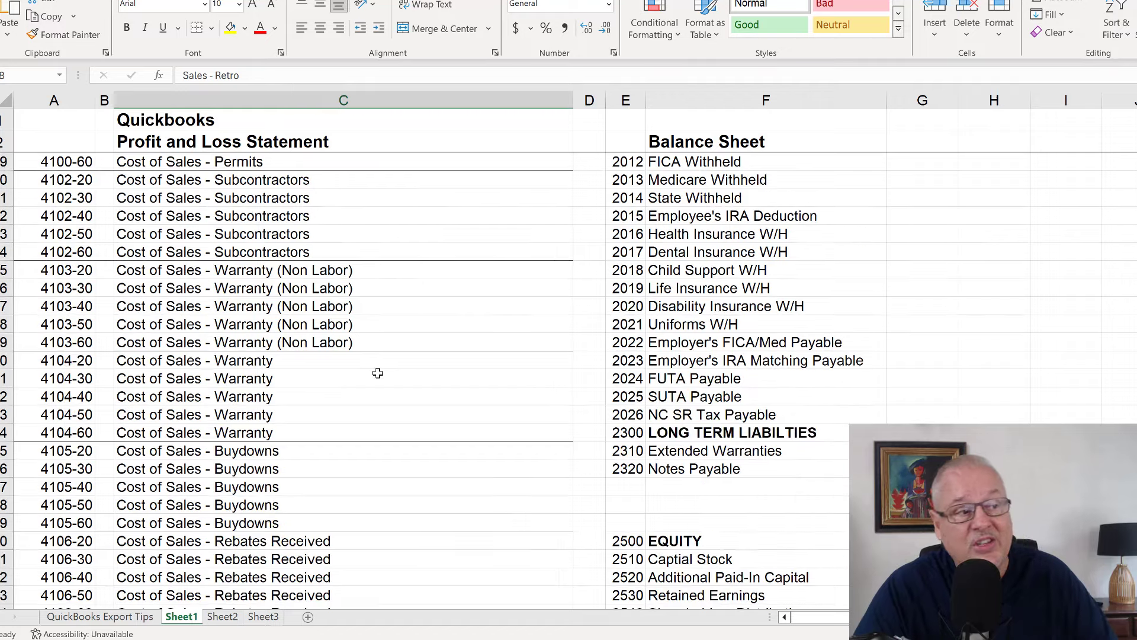
scroll(378, 373, "down", 7)
scroll(381, 375, "down", 12)
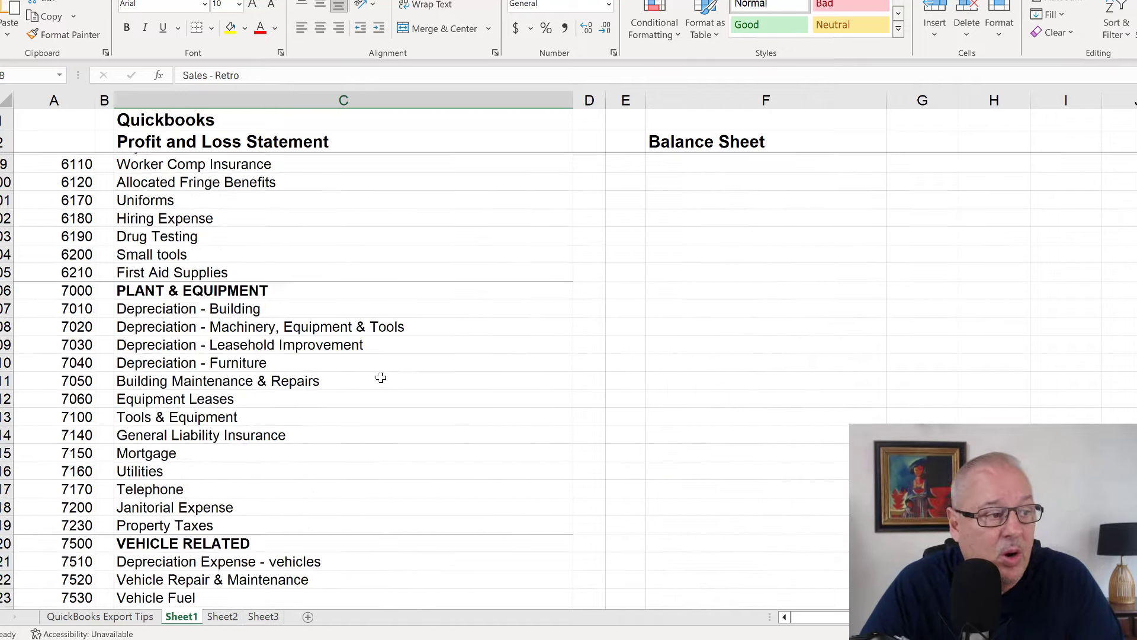
scroll(379, 377, "up", 20)
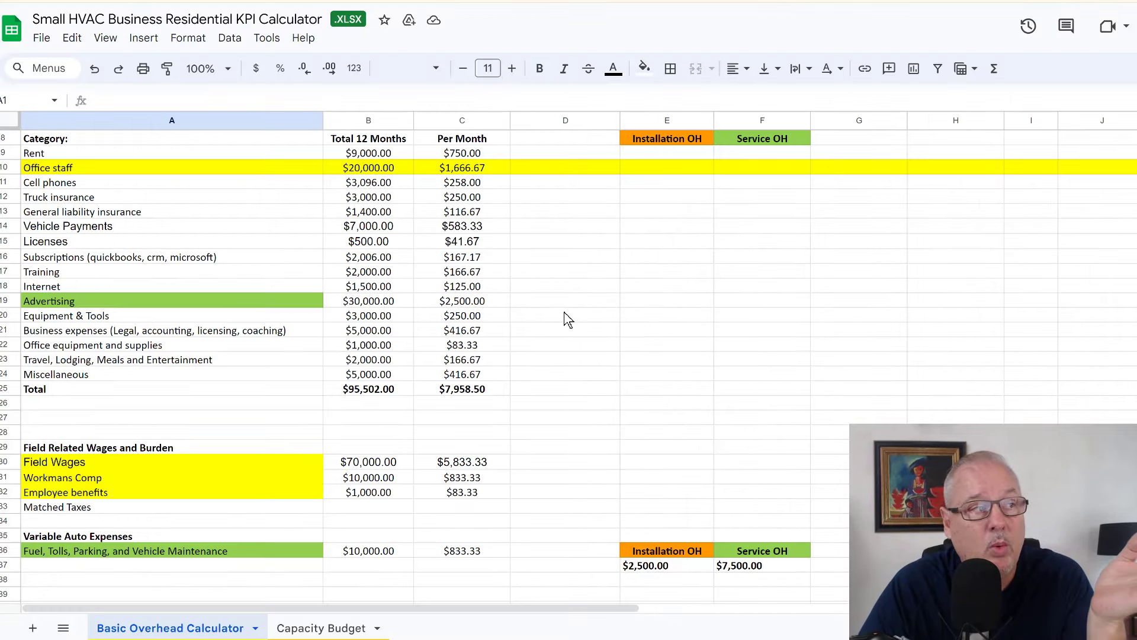
Set the Office staff annual cost to 0.
scroll(567, 320, "up", 3)
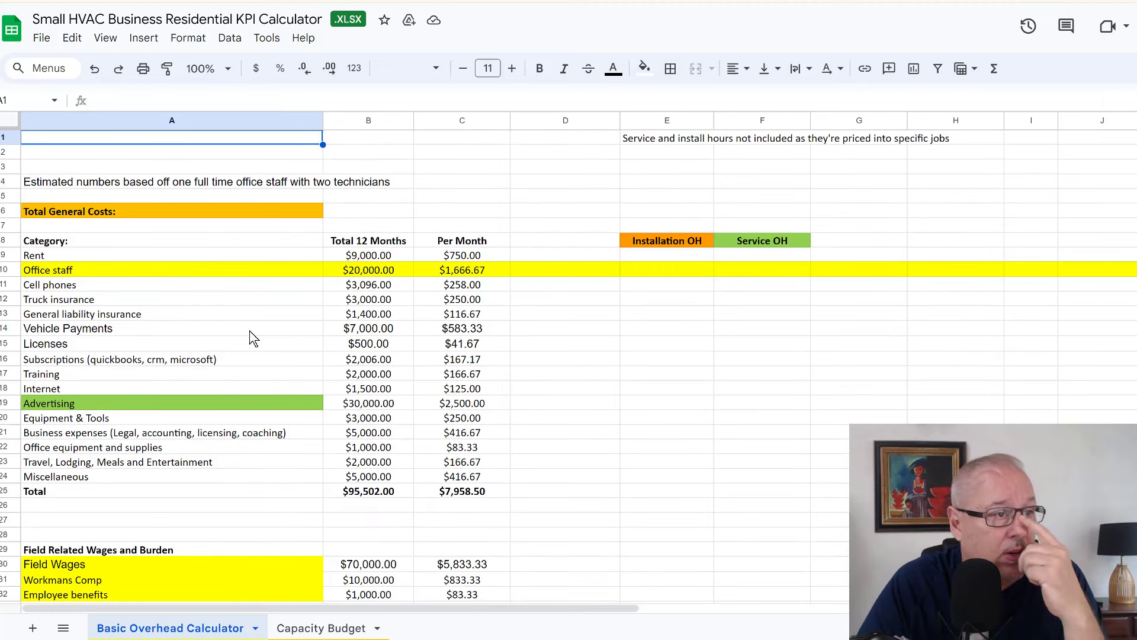
left_click(379, 271)
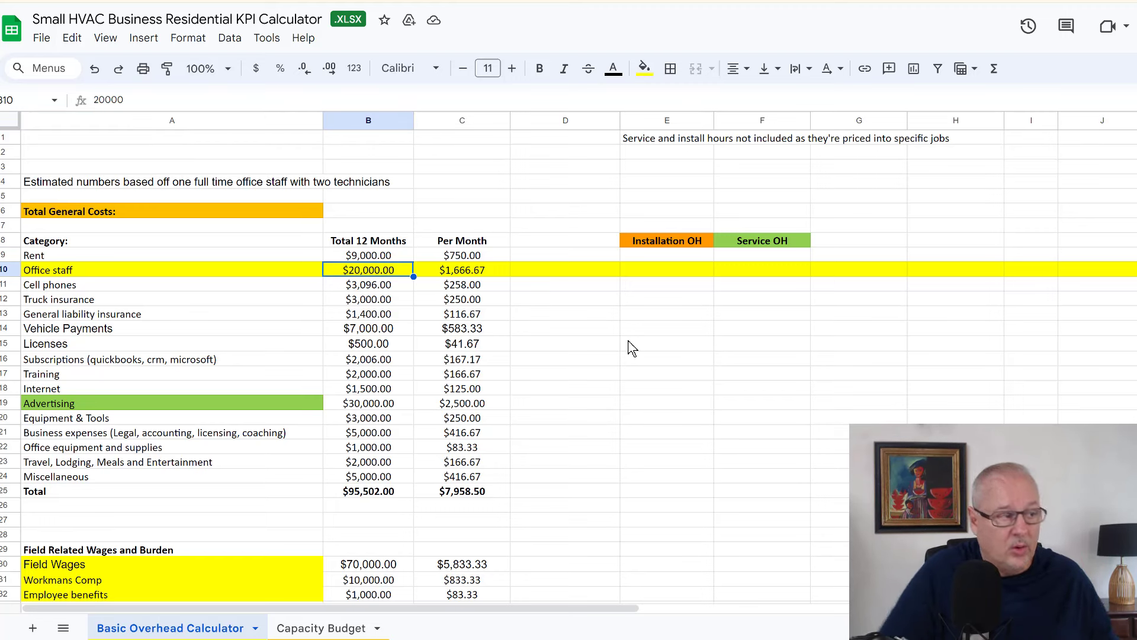
type("0")
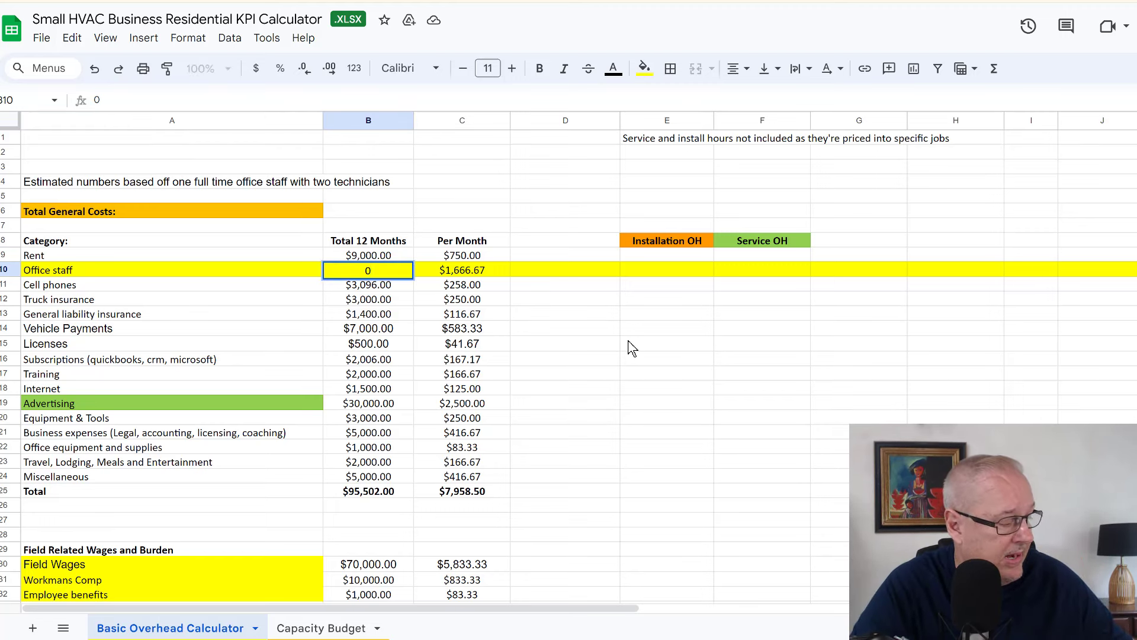
key("Tab")
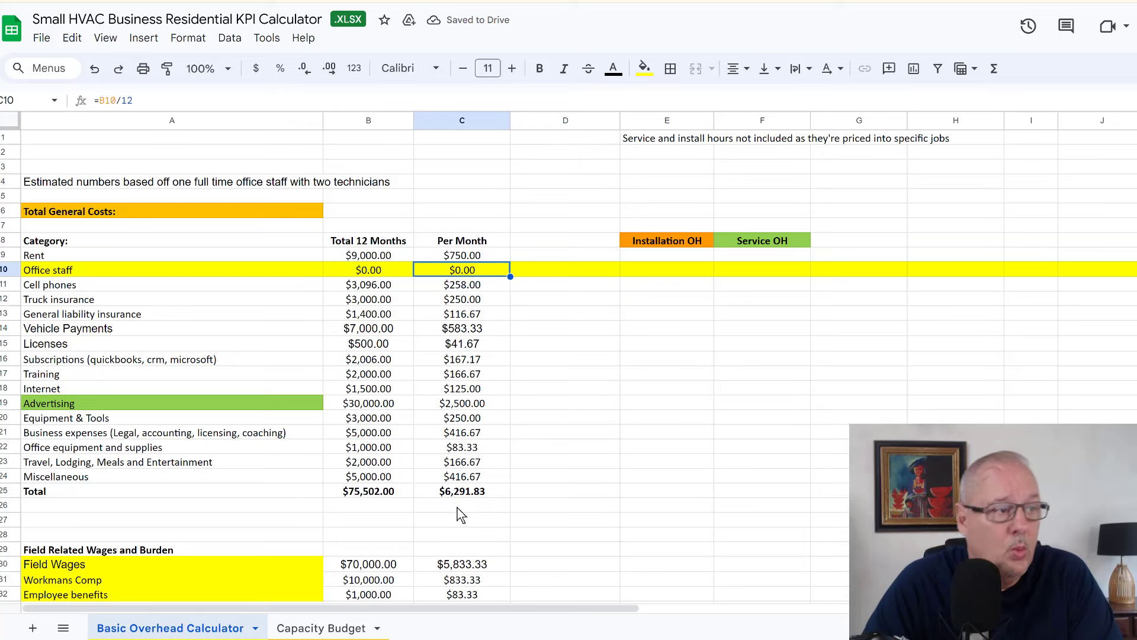
Select the $75,502.00 Total row, then go to the Capacity Budget sheet.
scroll(470, 485, "down", 3)
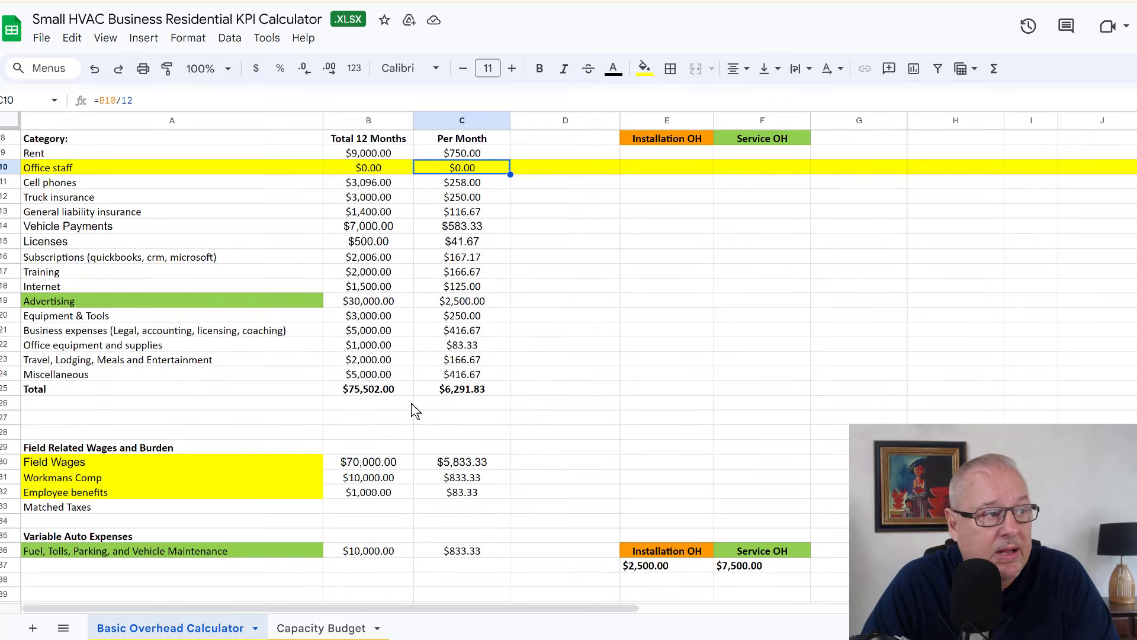
left_click(3, 388)
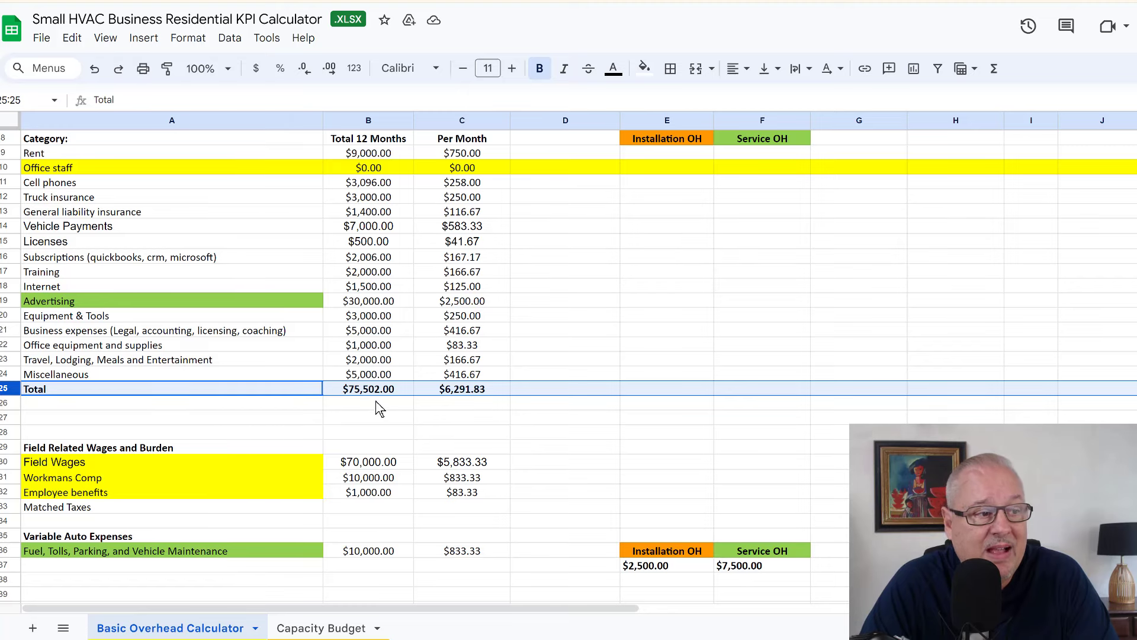
left_click(318, 628)
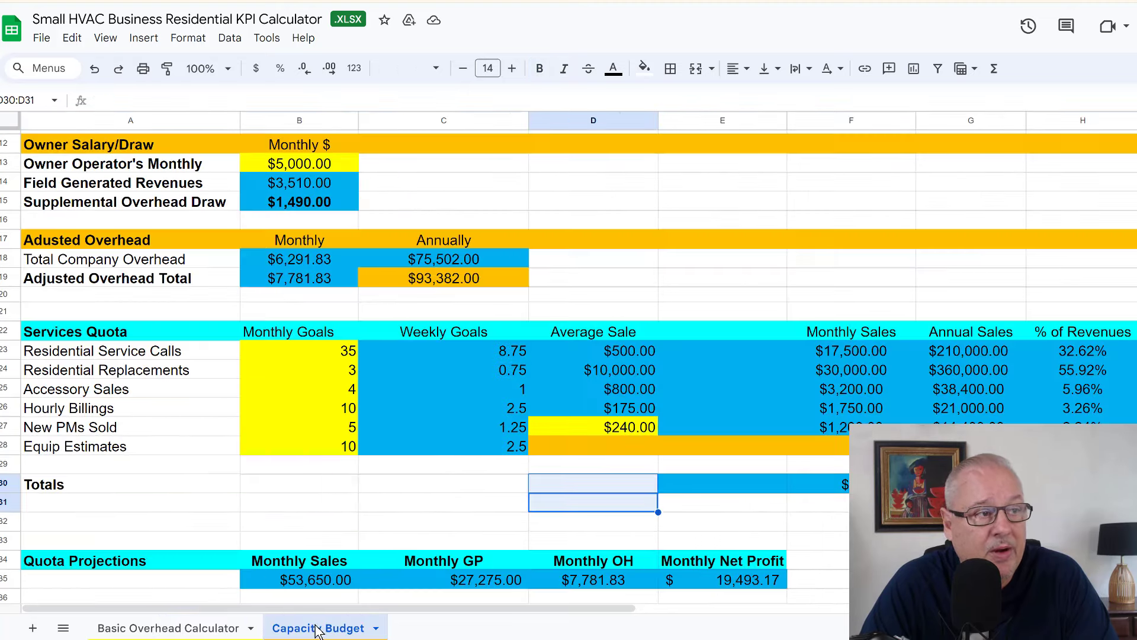
left_click(459, 263)
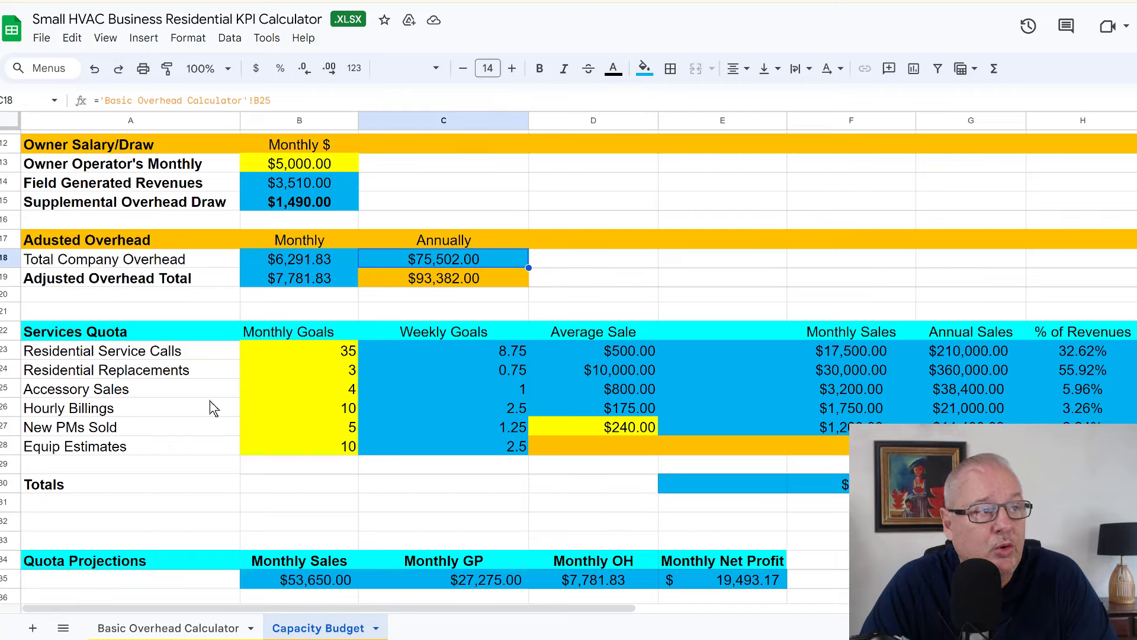
scroll(239, 439, "up", 4)
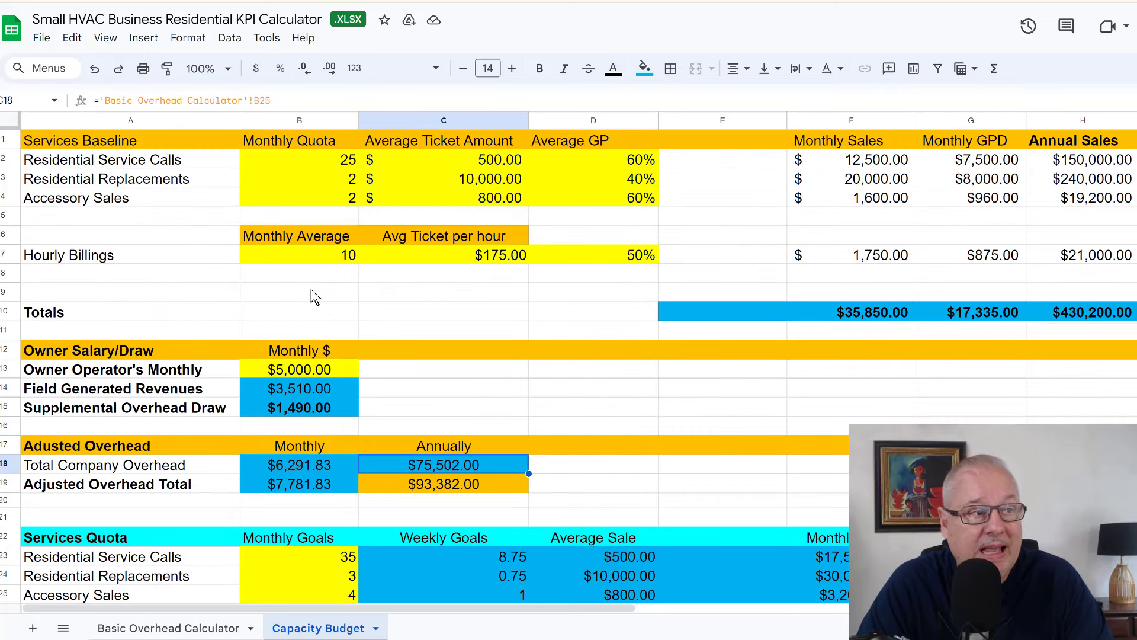
left_click(318, 320)
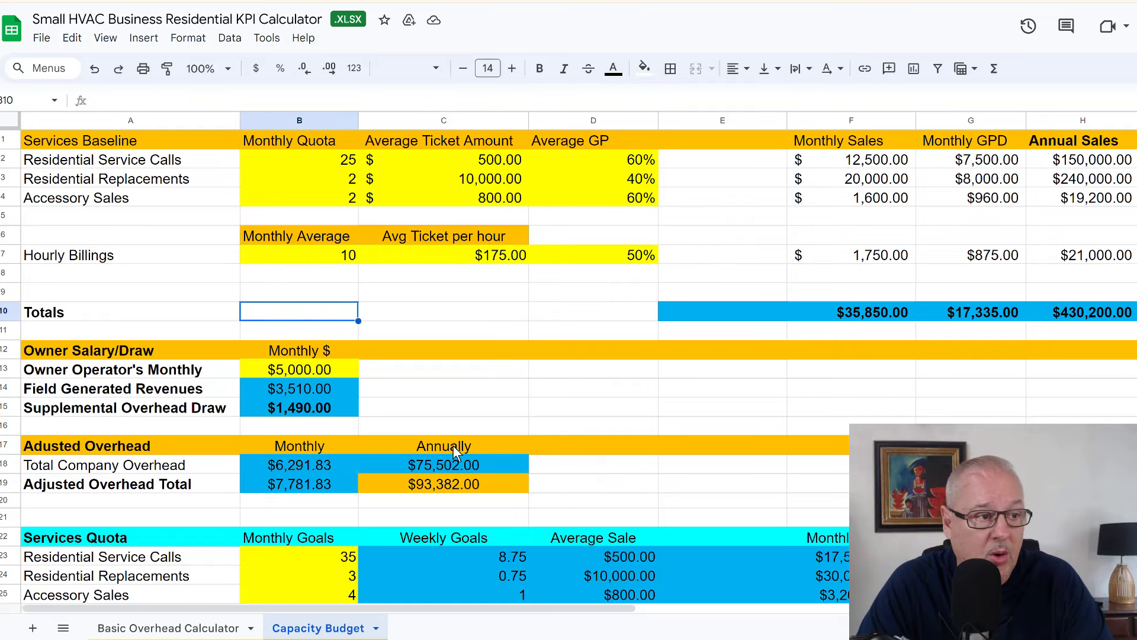
scroll(559, 489, "down", 2)
left_click(477, 387)
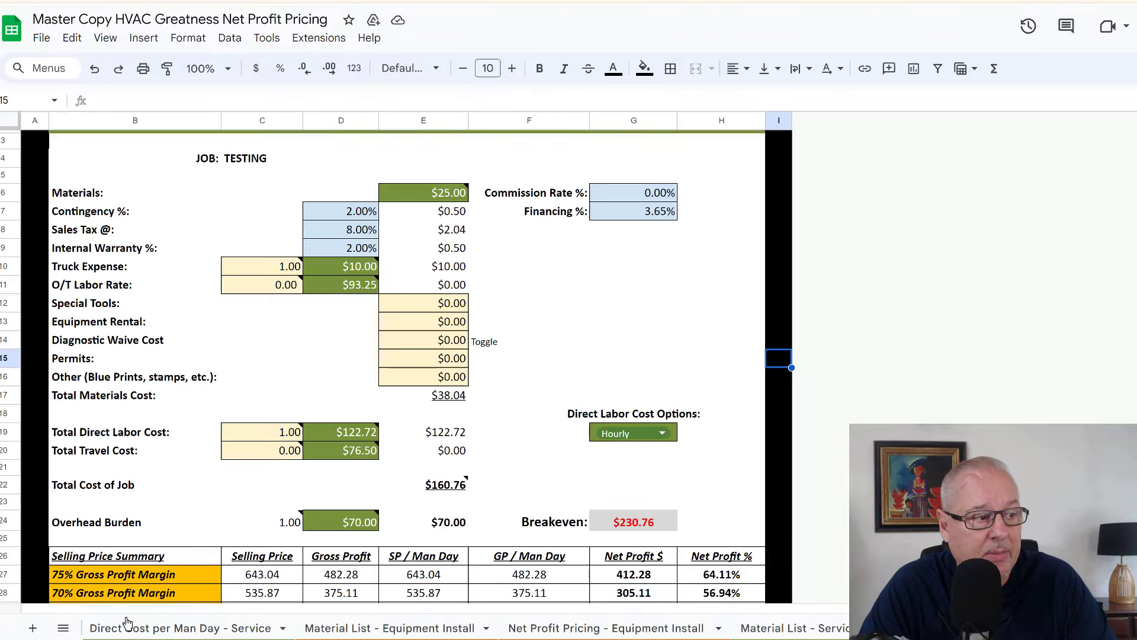
Show the HVAC Business Costs Calculations sheet with its $350,000 total overhead.
scroll(210, 628, "up", 2)
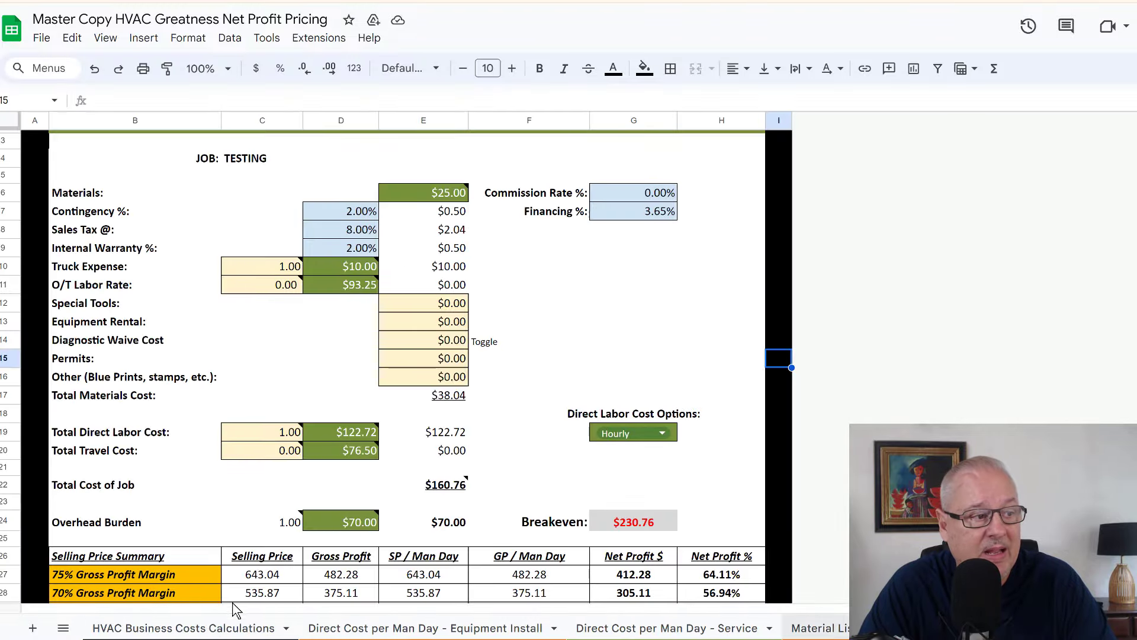
left_click(210, 628)
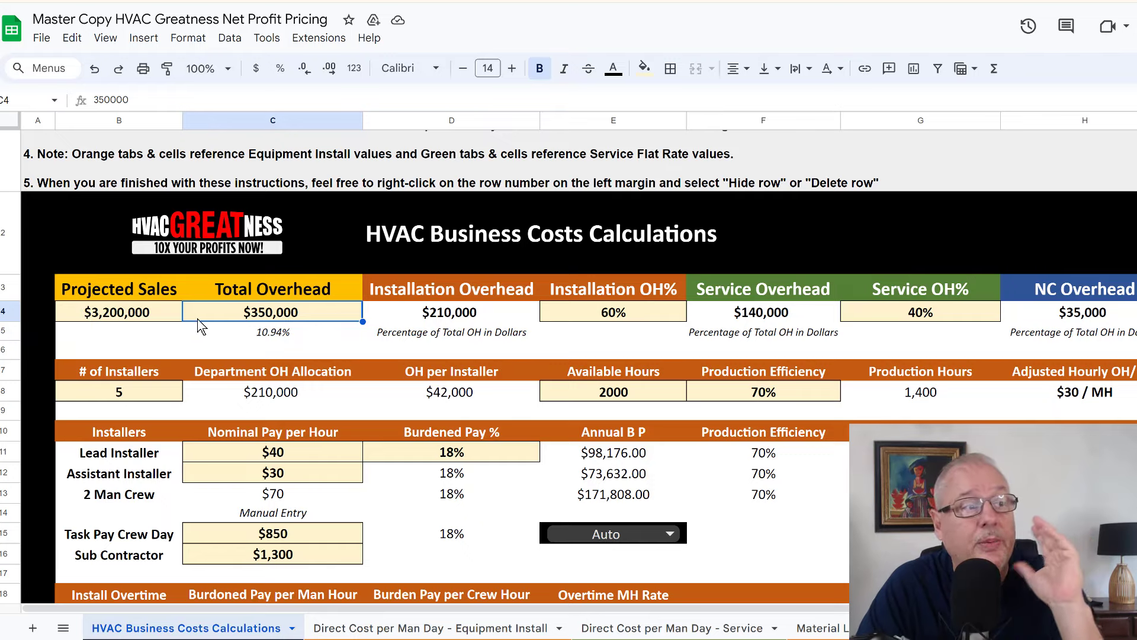
scroll(298, 323, "down", 2)
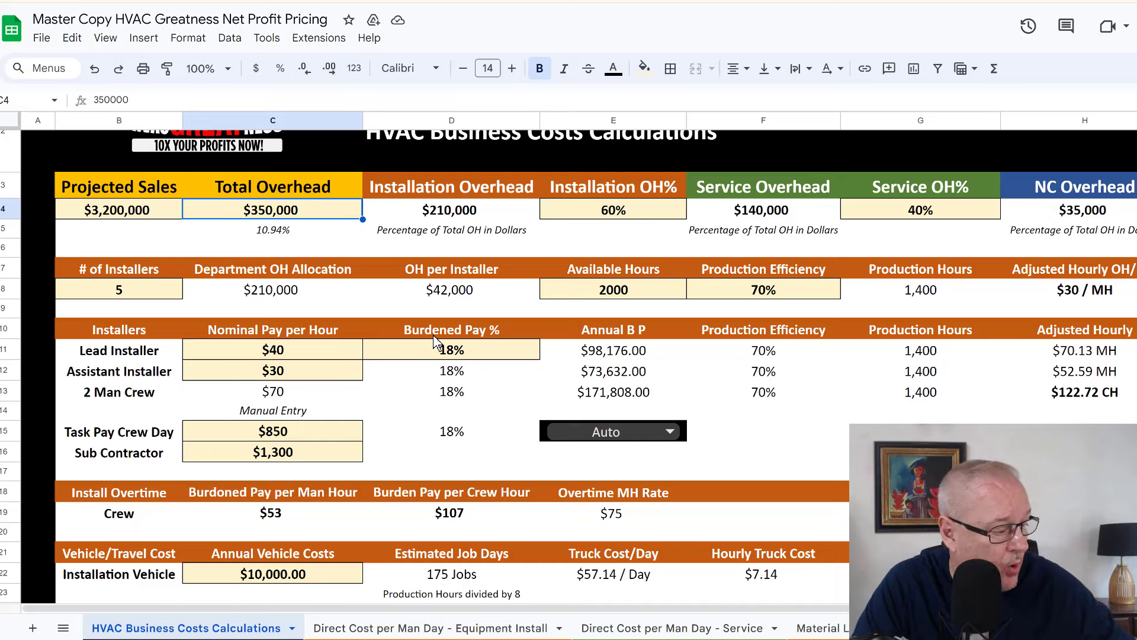
type("40000")
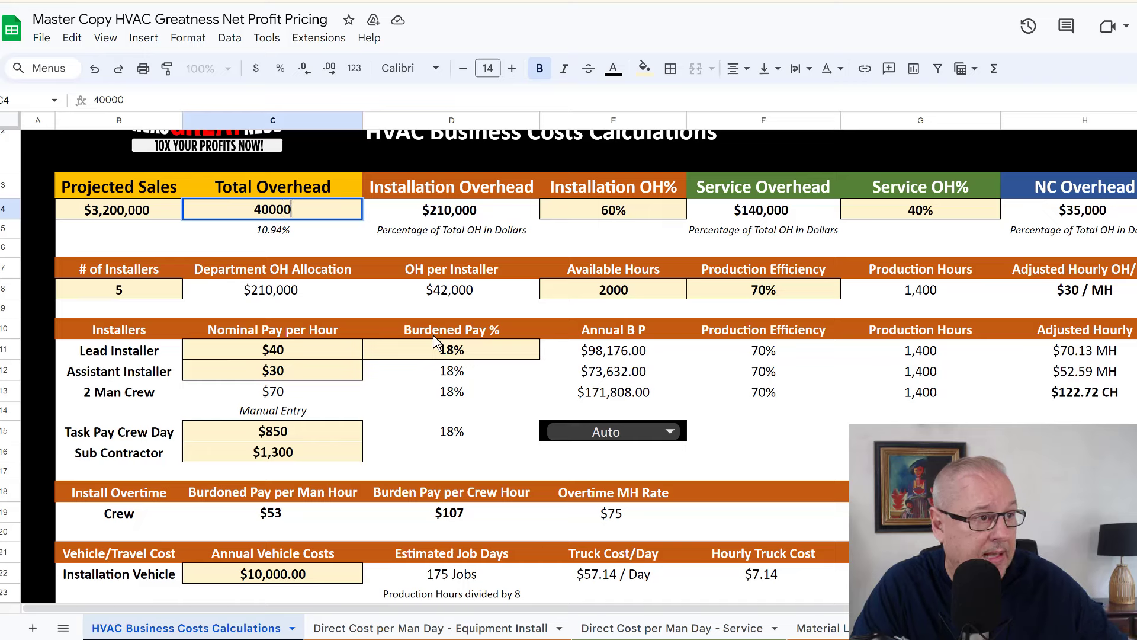
type("0")
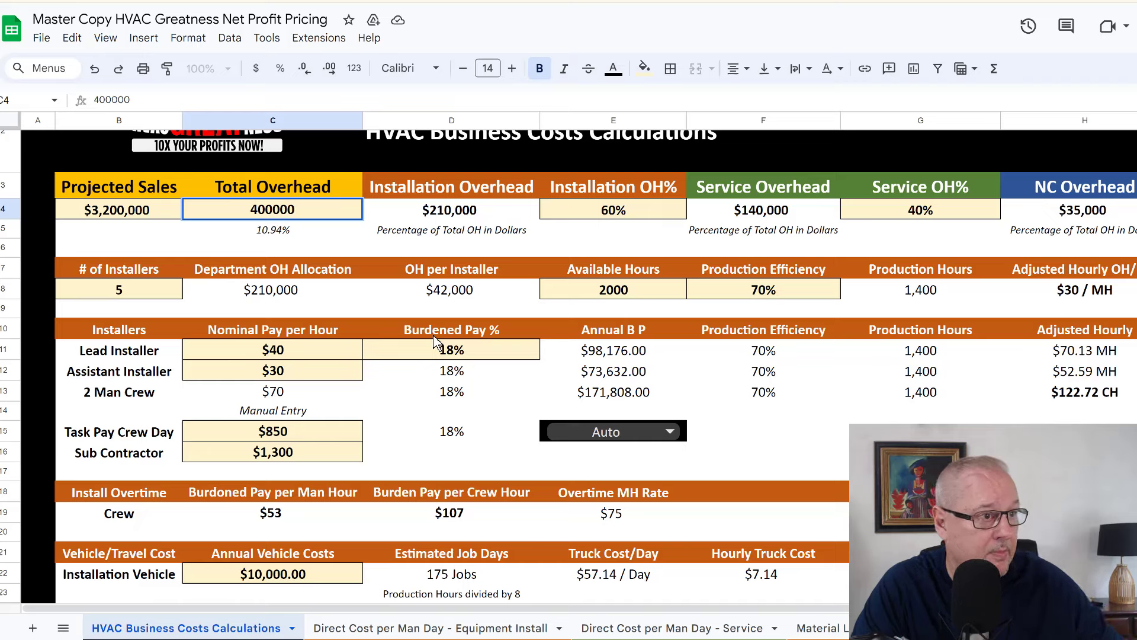
key("Tab")
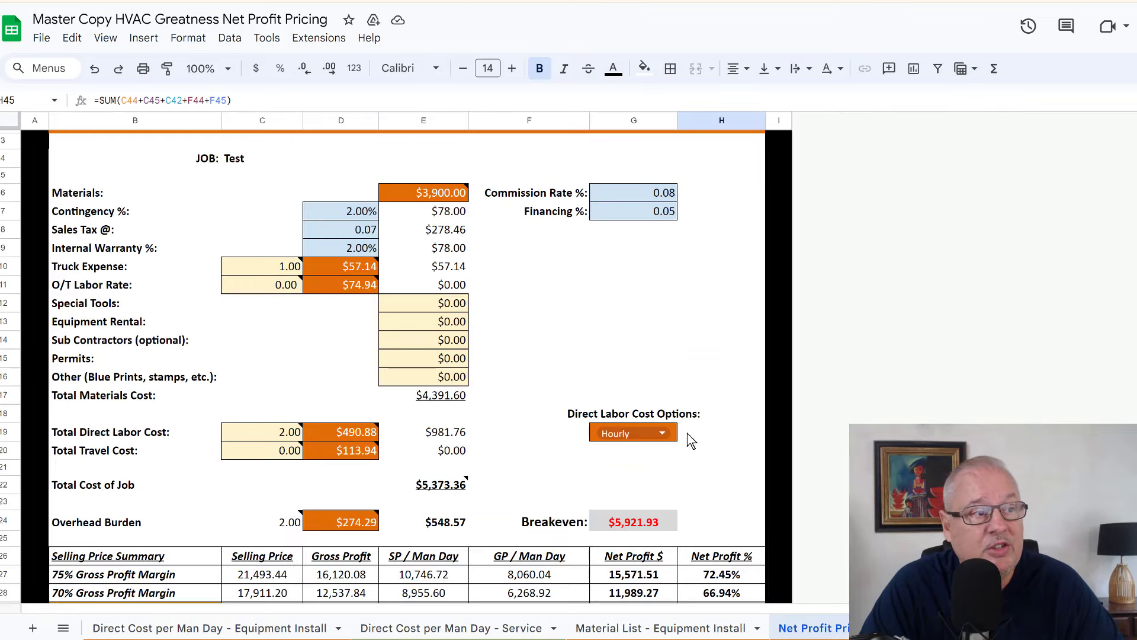
scroll(553, 461, "down", 2)
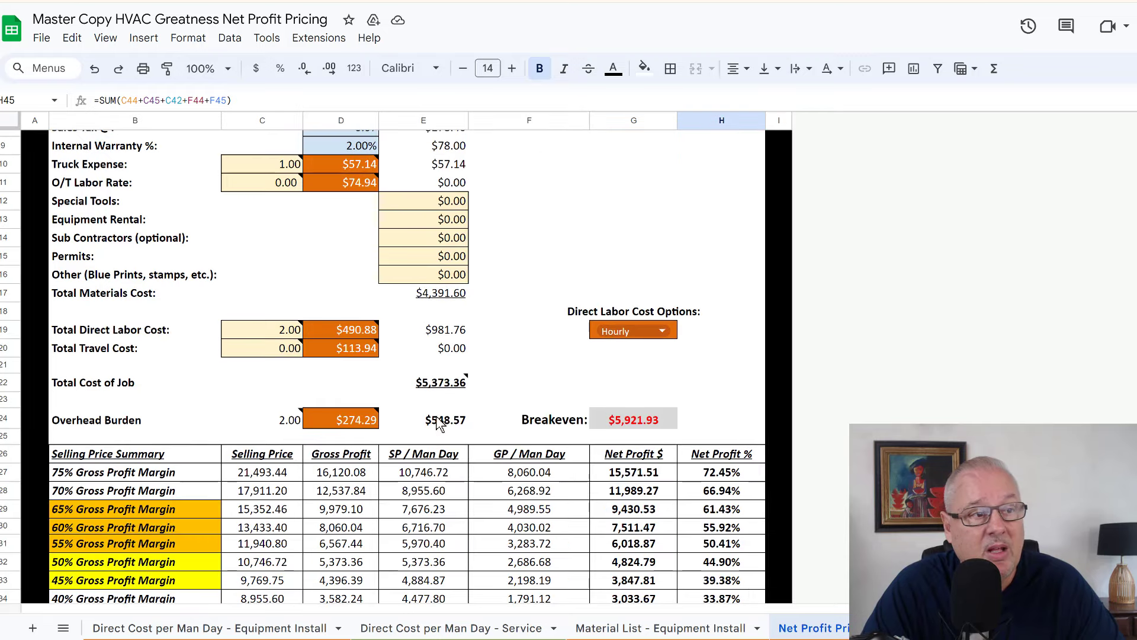
scroll(366, 404, "down", 4)
scroll(396, 406, "up", 4)
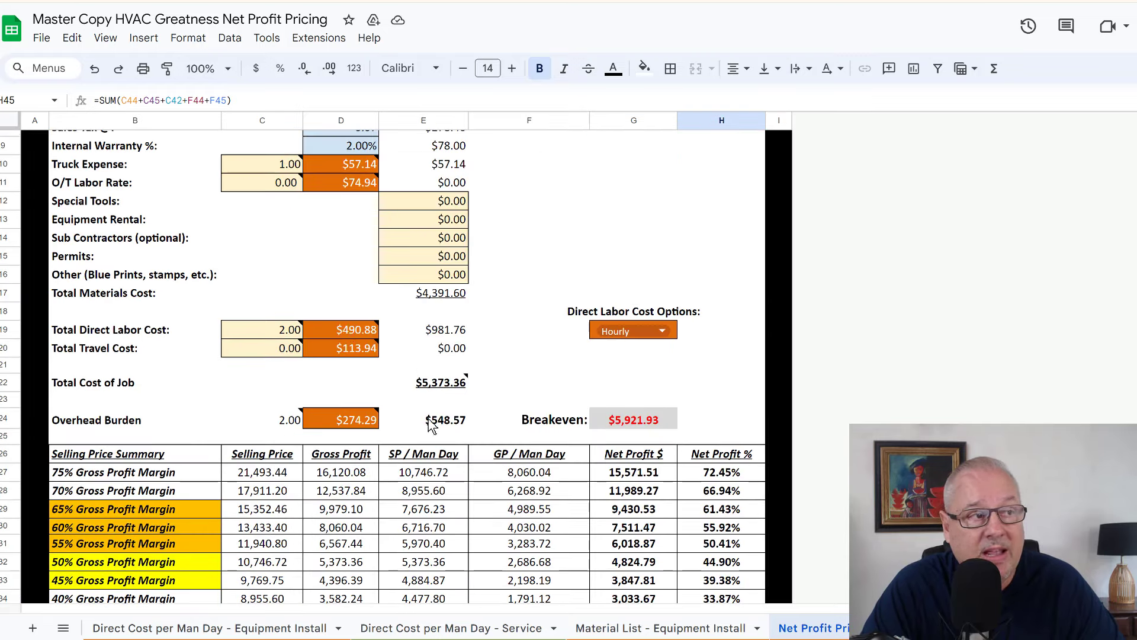
scroll(358, 305, "up", 3)
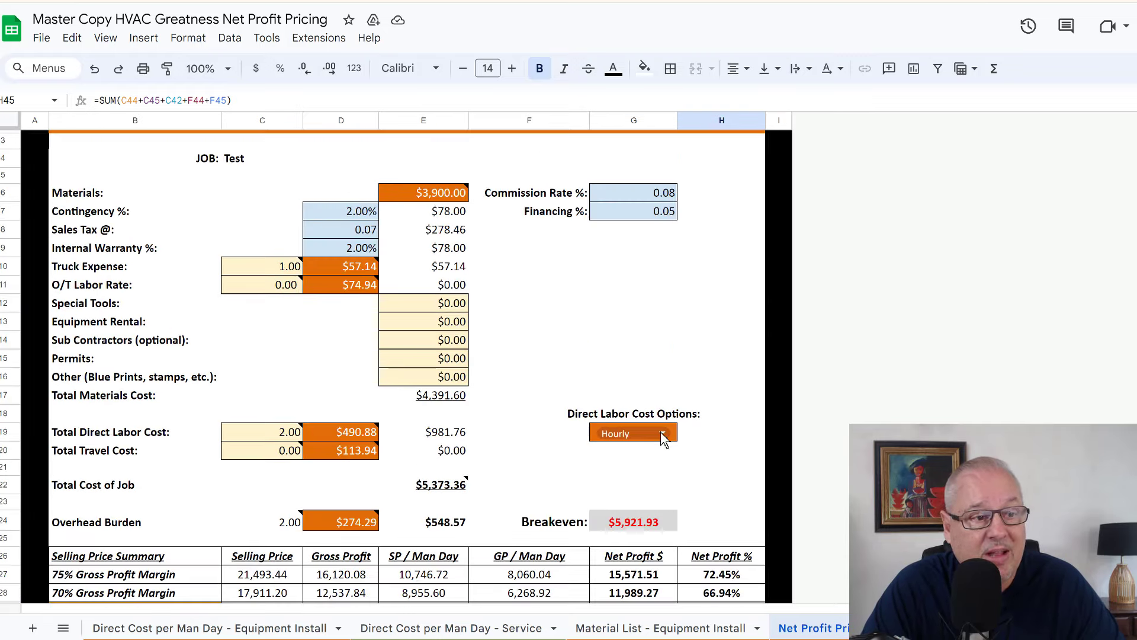
scroll(626, 400, "down", 3)
In the Material List, set Misc and Pad unit costs to 0 and Equipment to 4,000.
left_click(677, 629)
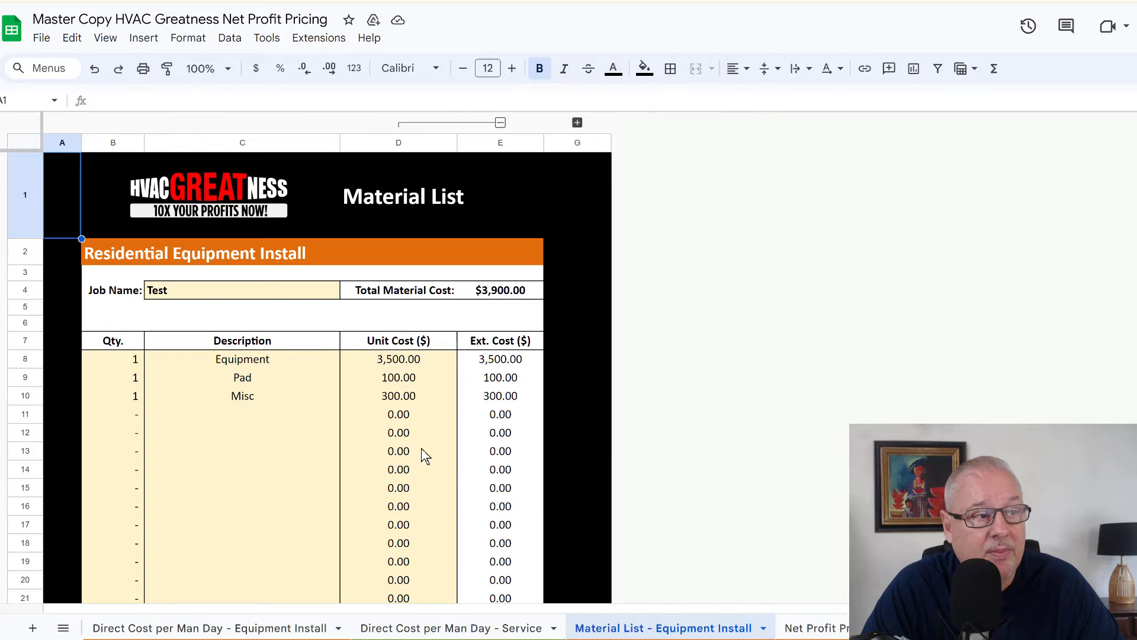
left_click(412, 401)
type("0")
left_click(409, 372)
type("0")
left_click(409, 362)
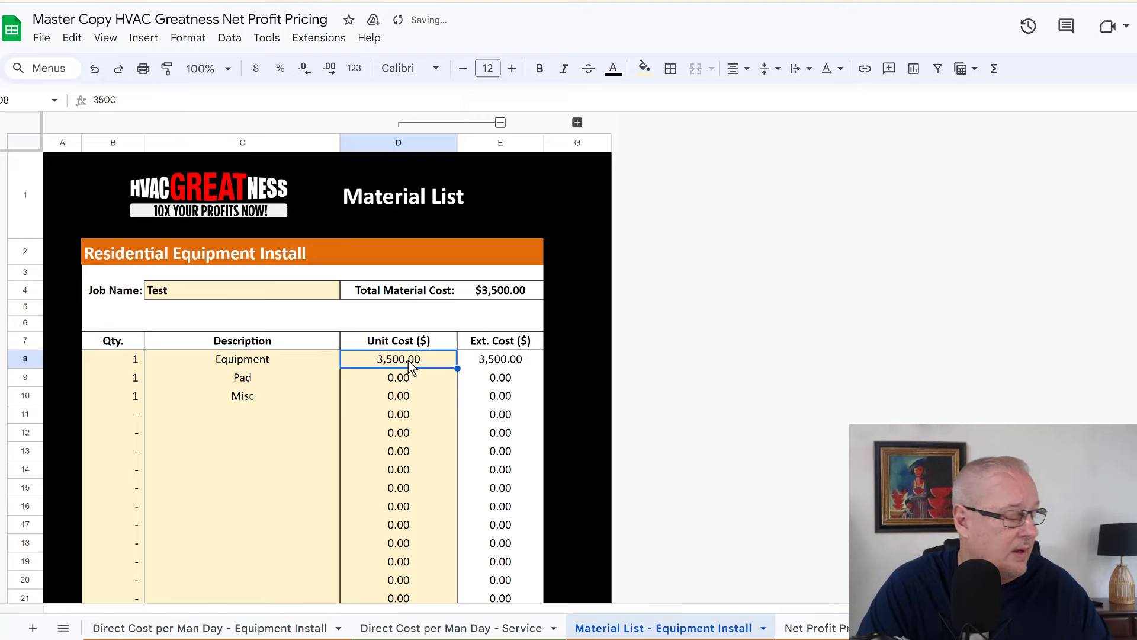
type("4000")
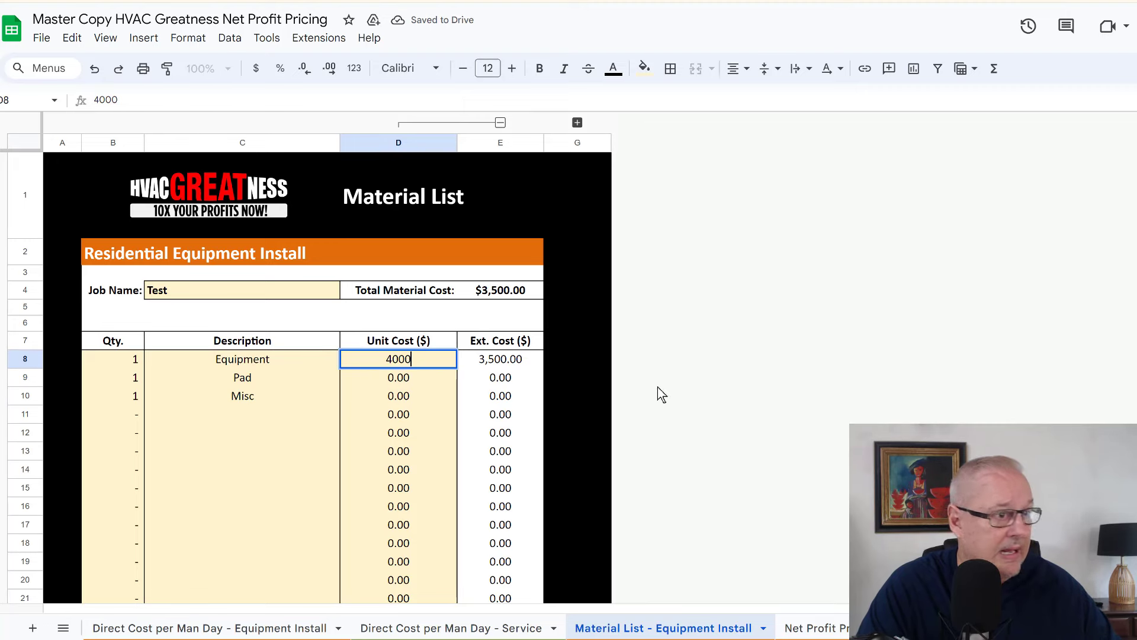
key("Tab")
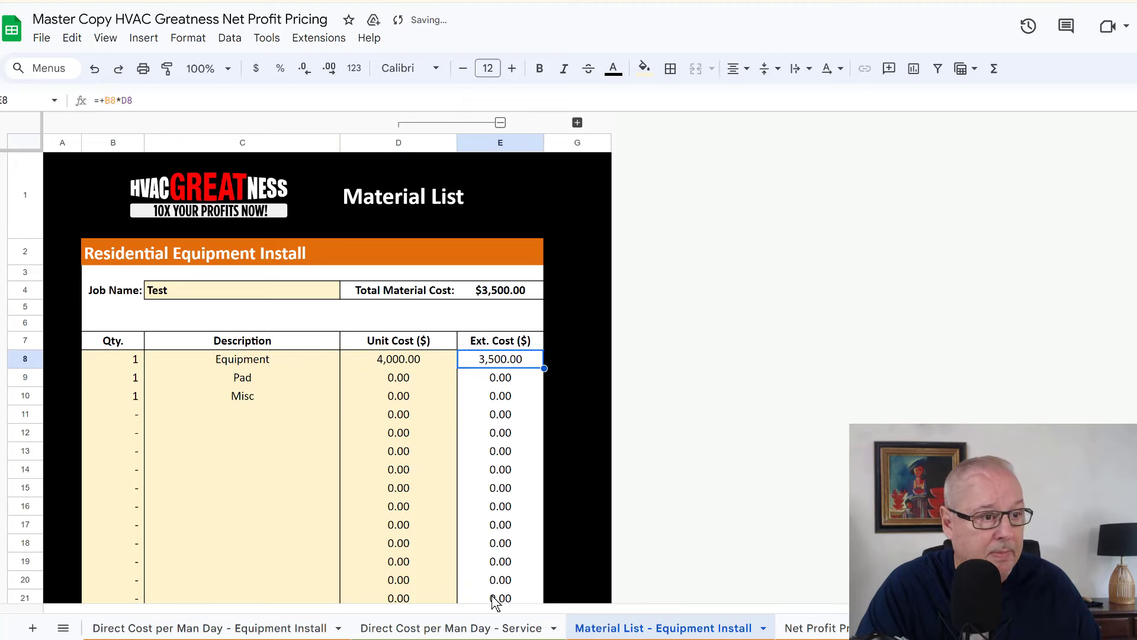
On Net Profit Pricing, view the C10 and C19 notes and the $6,033.07 breakeven.
left_click(831, 631)
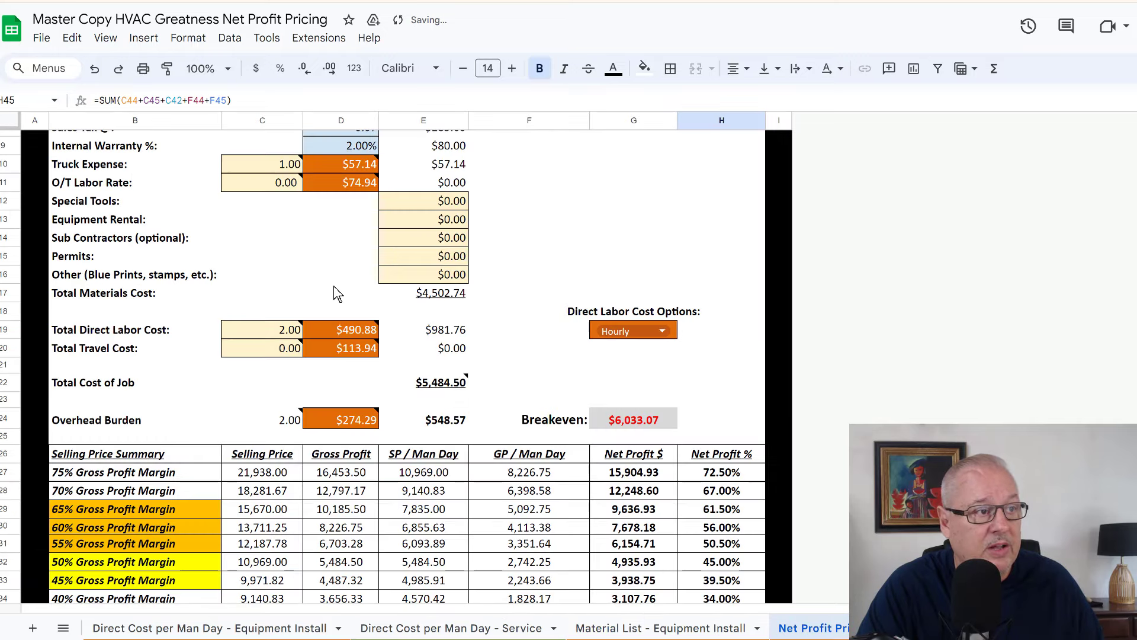
mouse_move(268, 371)
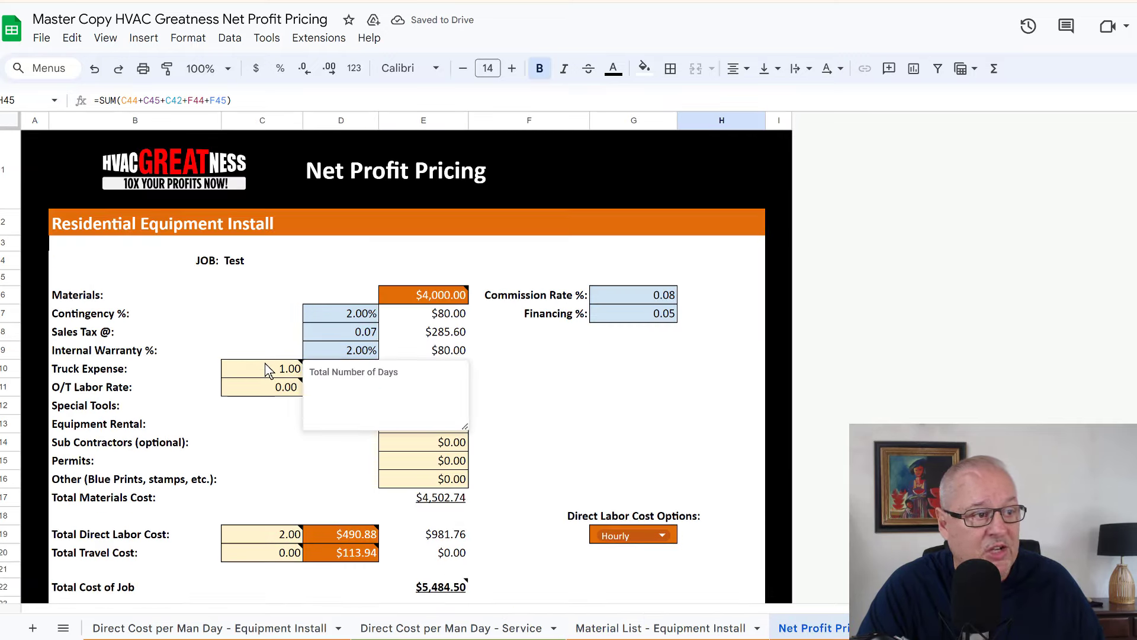
mouse_move(264, 539)
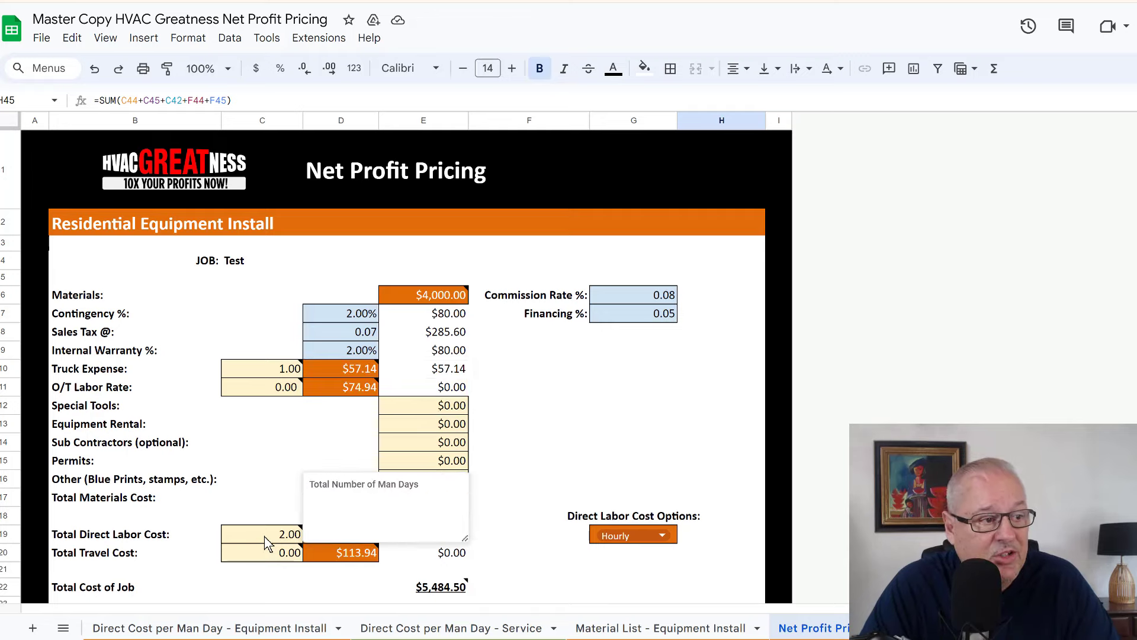
scroll(534, 335, "down", 3)
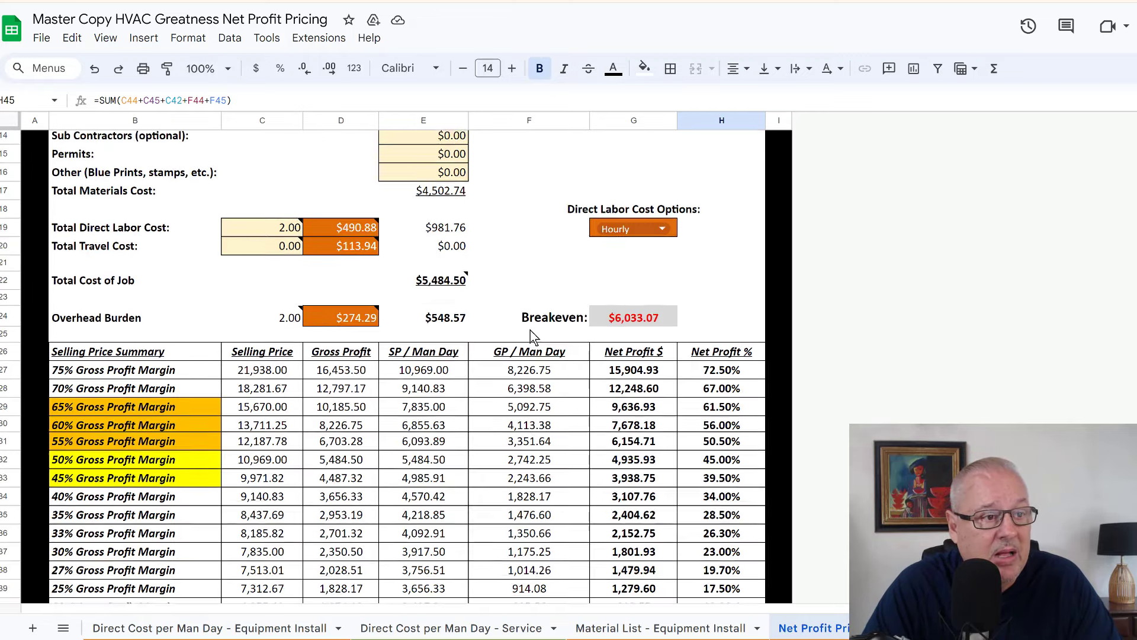
scroll(583, 498, "down", 3)
left_click(557, 223)
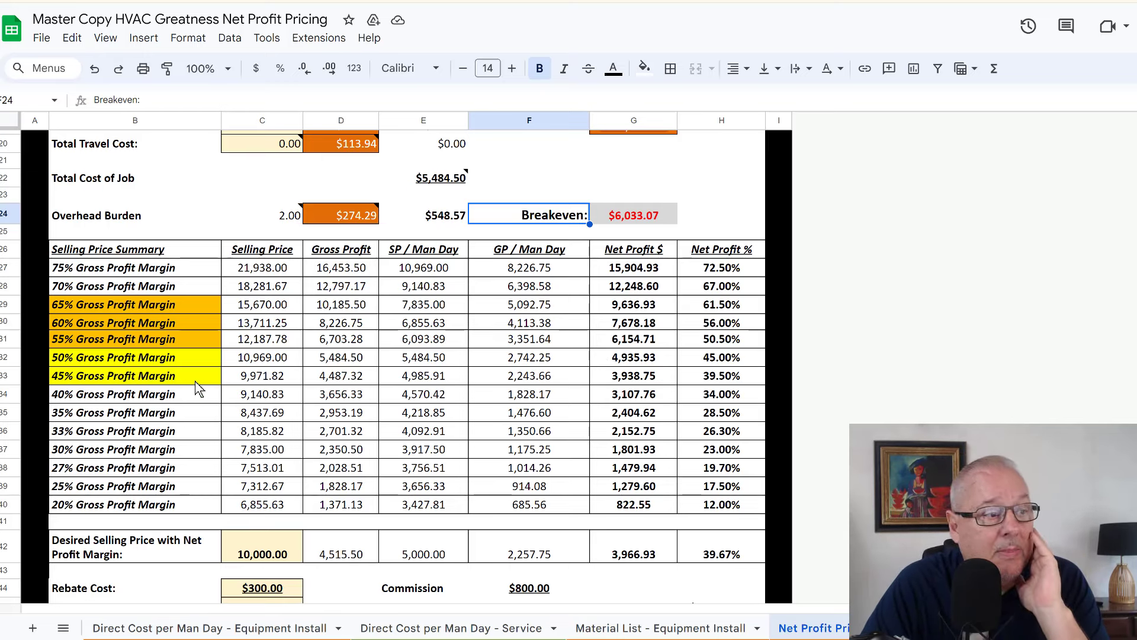
scroll(458, 412, "down", 2)
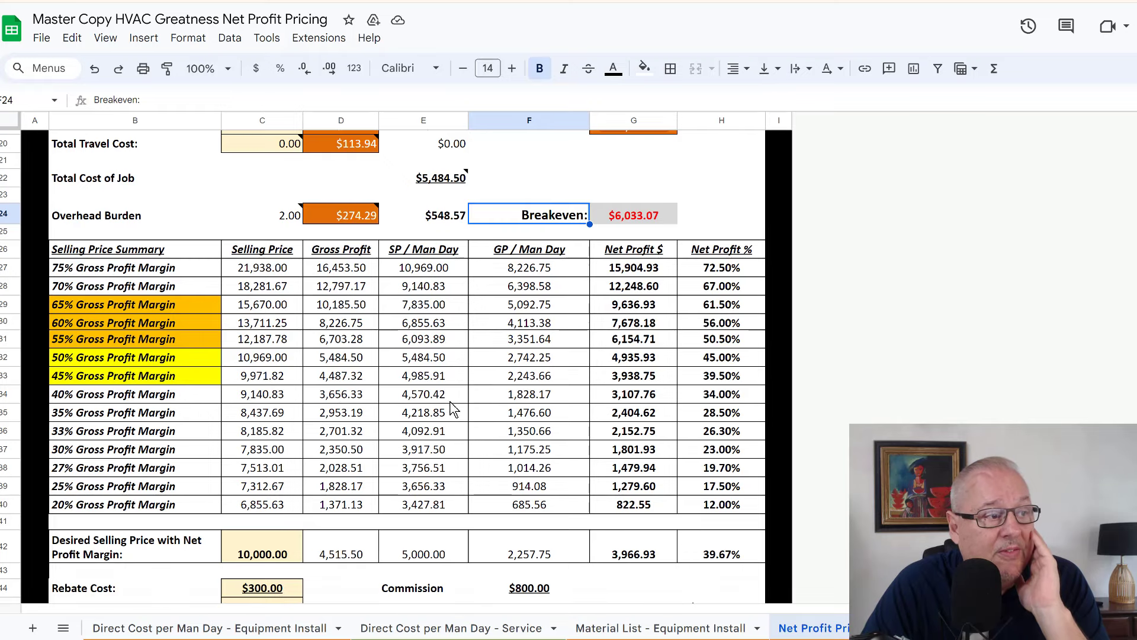
scroll(456, 410, "up", 2)
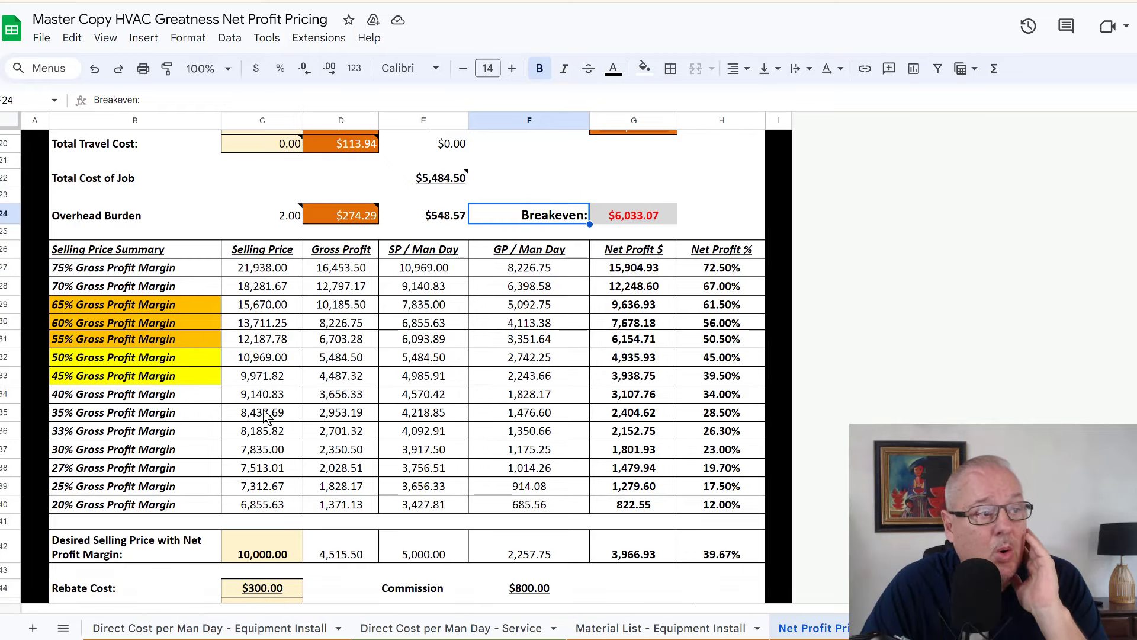
Set the desired selling price to 9,100.00, correcting the mistyped 91000.
left_click(262, 554)
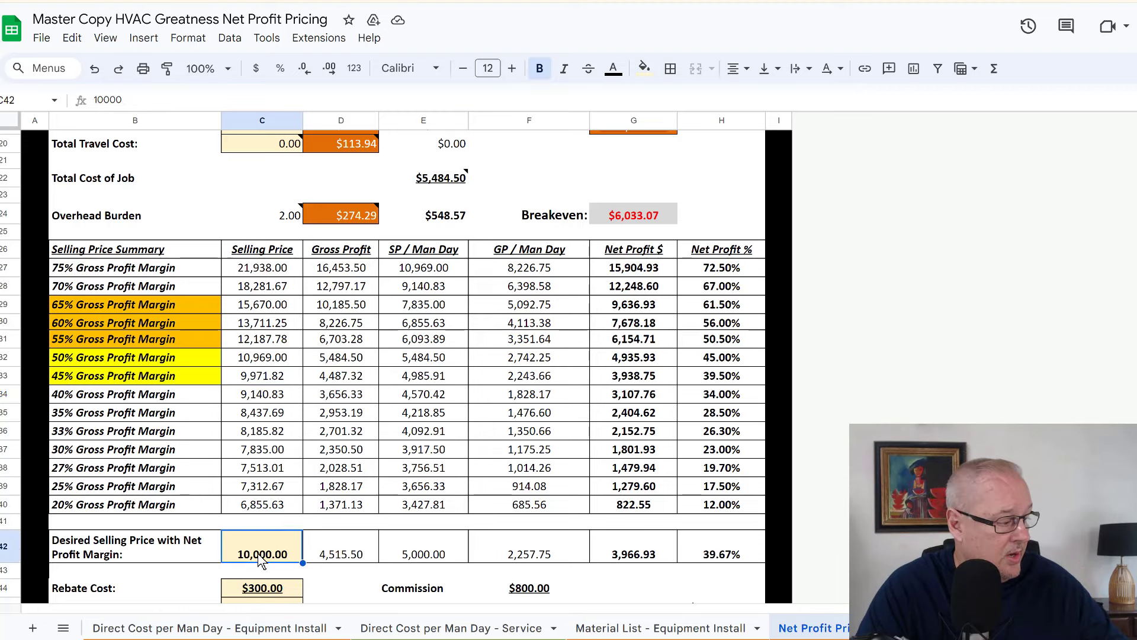
type("91000")
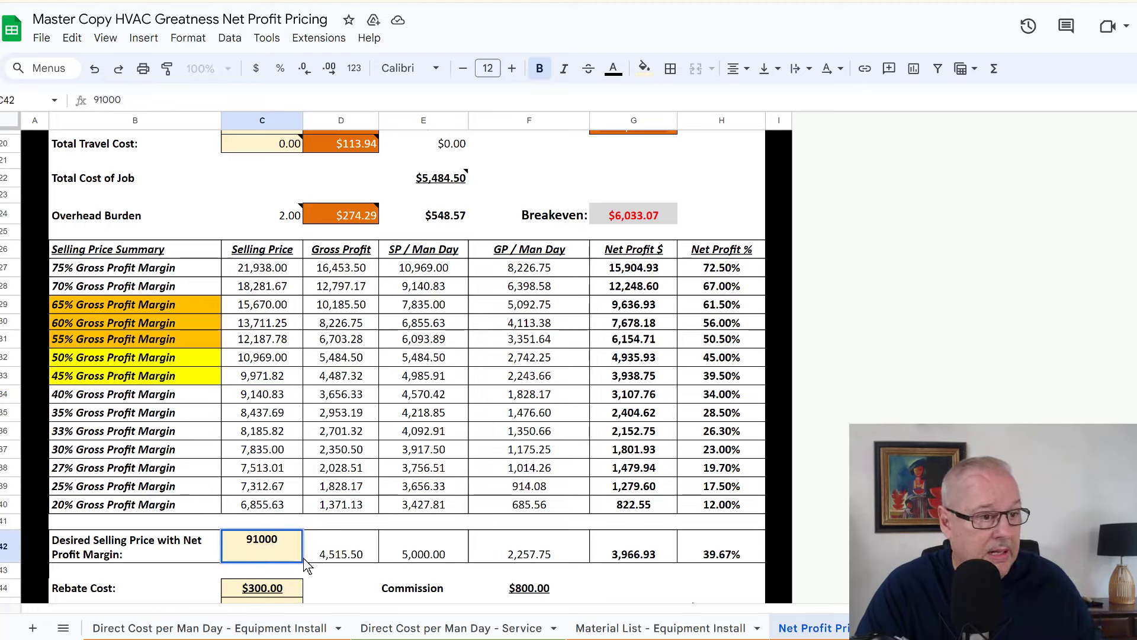
key("Tab")
scroll(548, 397, "down", 3)
left_click(283, 455)
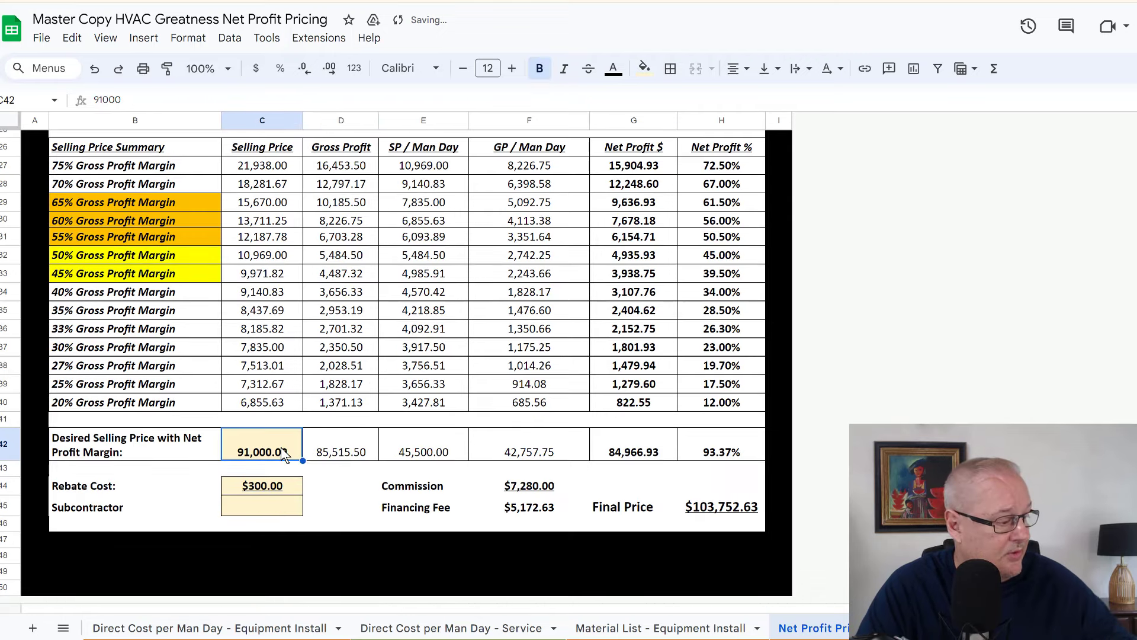
type("9,100")
key("Tab")
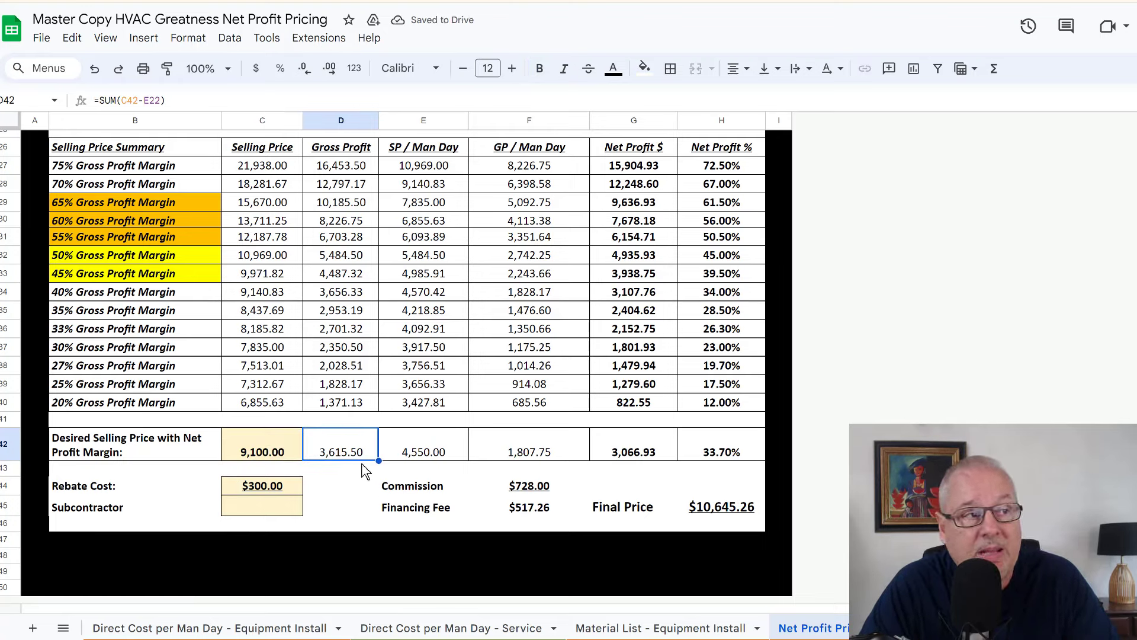
Inspect the Overhead Burden total and net profit percentage formulas.
scroll(364, 468, "up", 4)
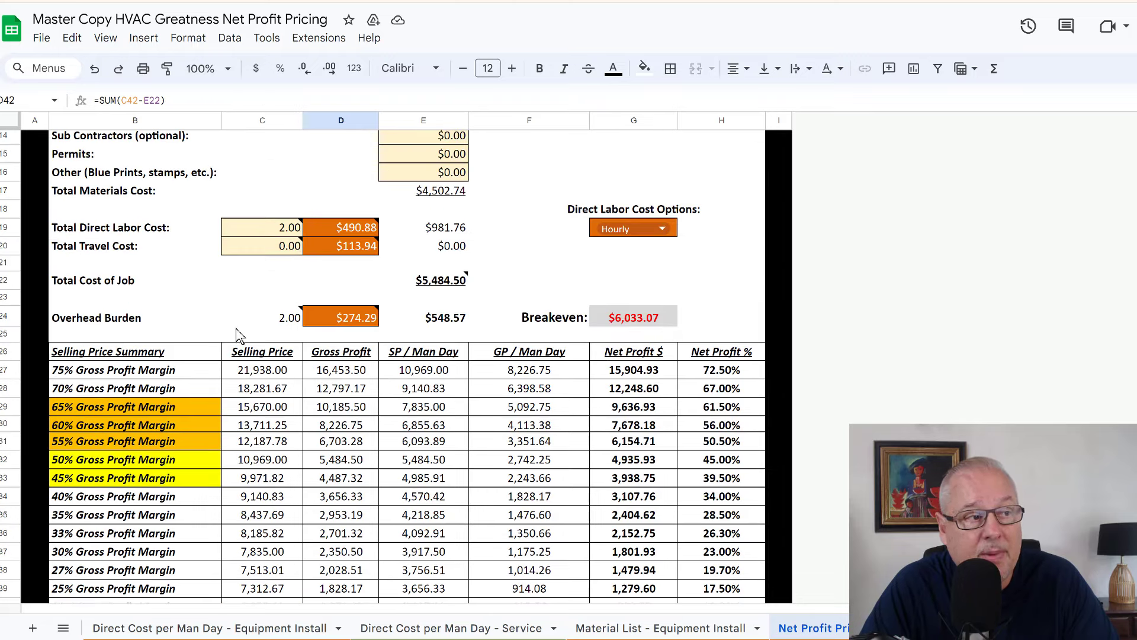
left_click(463, 323)
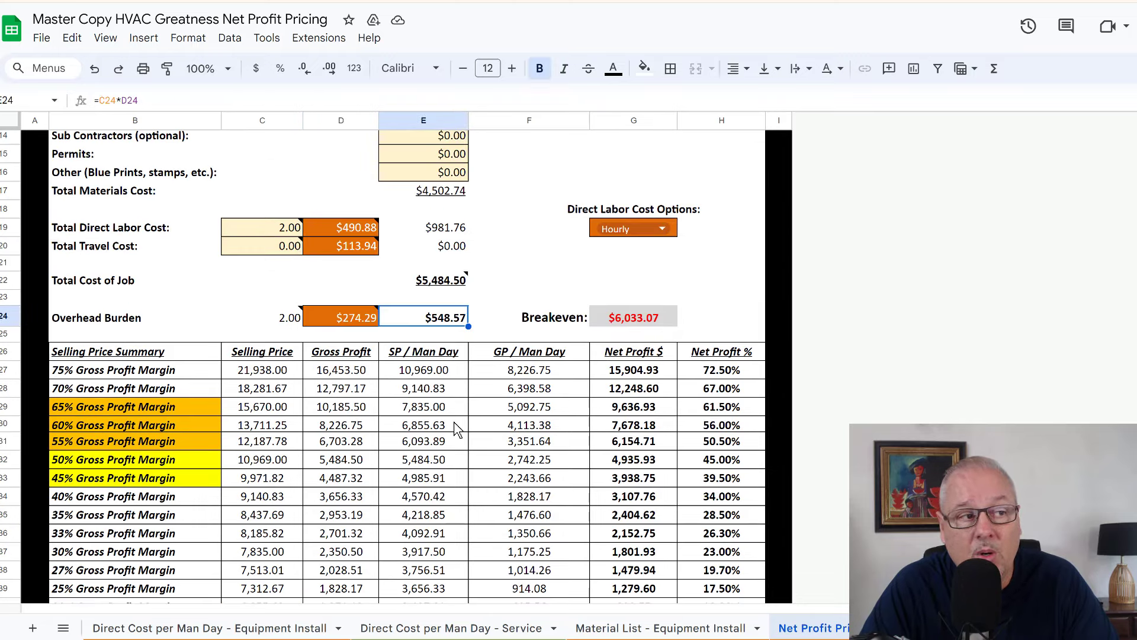
left_click(206, 323)
scroll(471, 435, "down", 4)
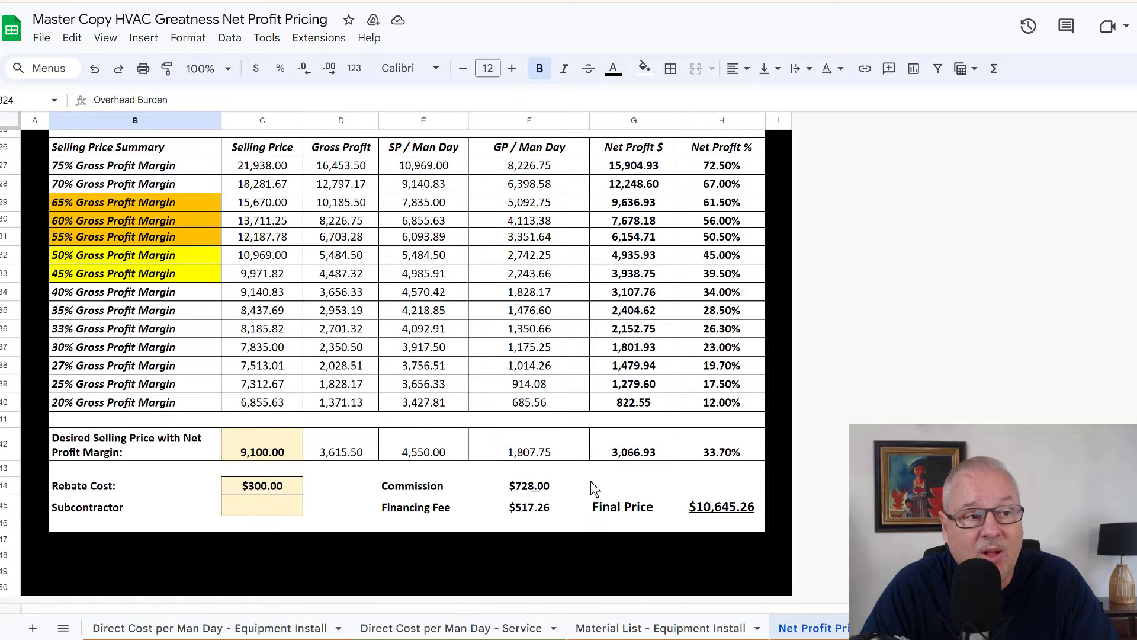
left_click(713, 455)
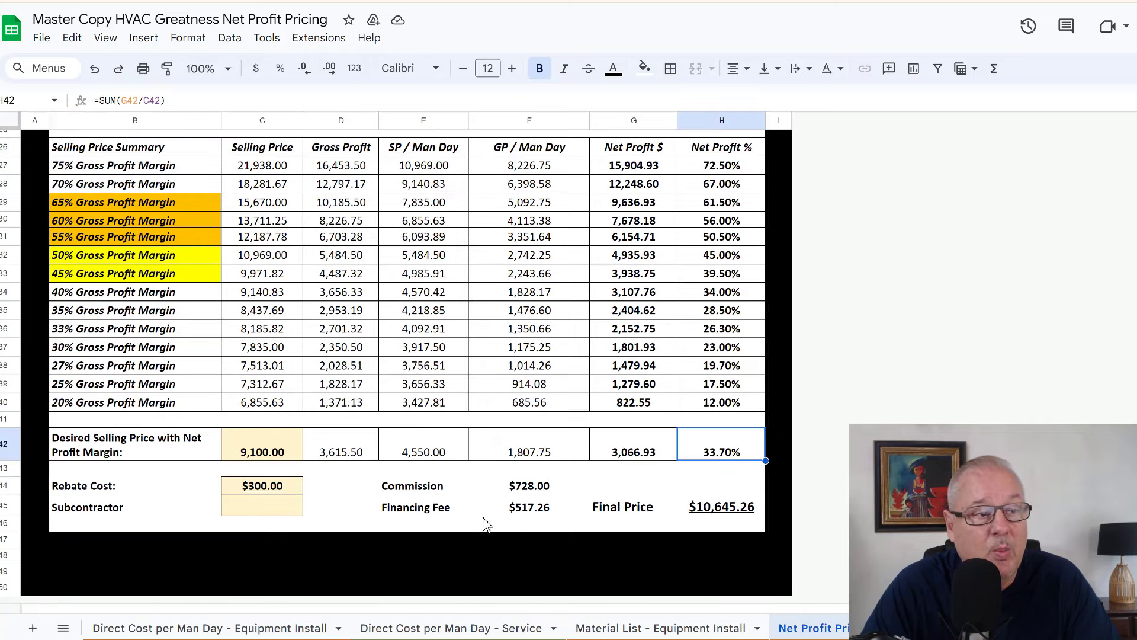
Point out the Commission Rate % and Financing % inputs.
scroll(542, 486, "up", 7)
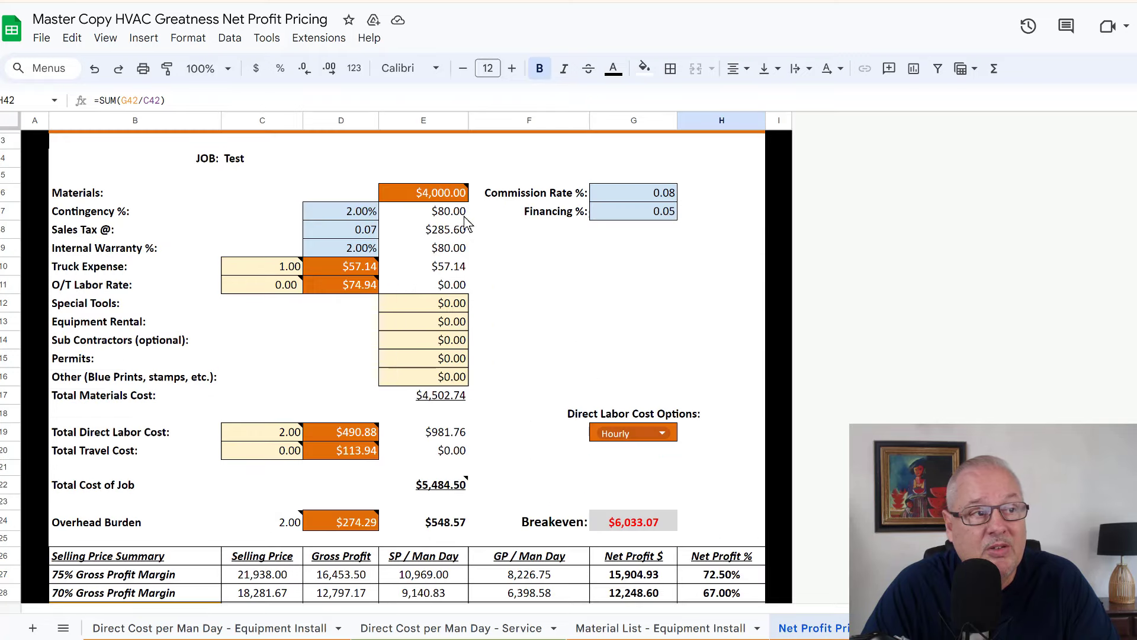
left_click(520, 195)
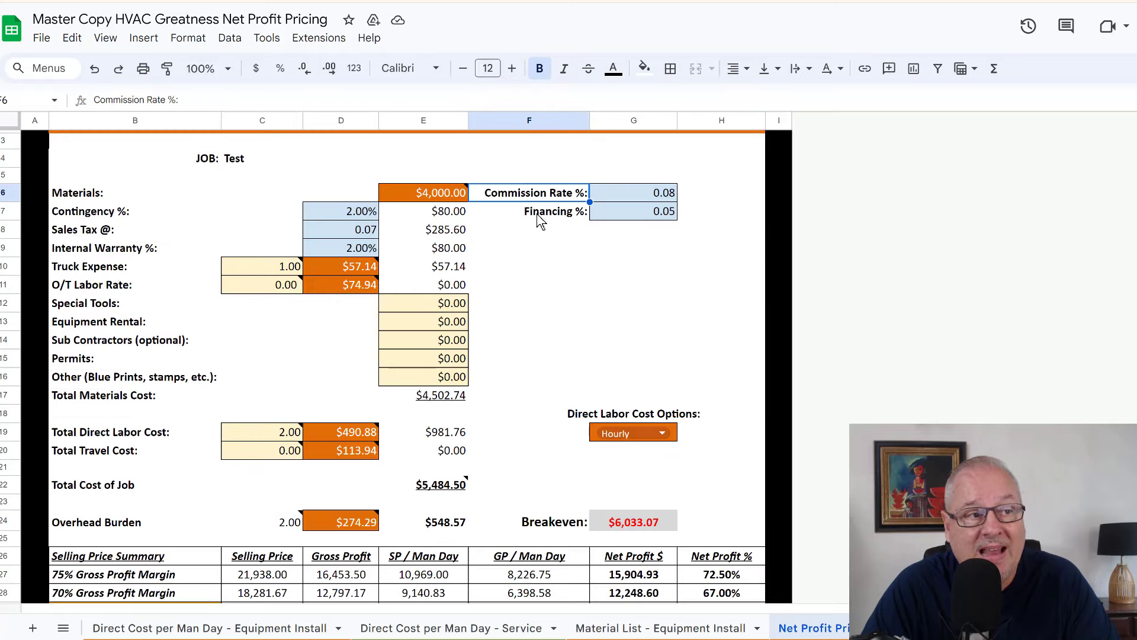
left_click(539, 217)
left_click(532, 287)
scroll(533, 299, "down", 5)
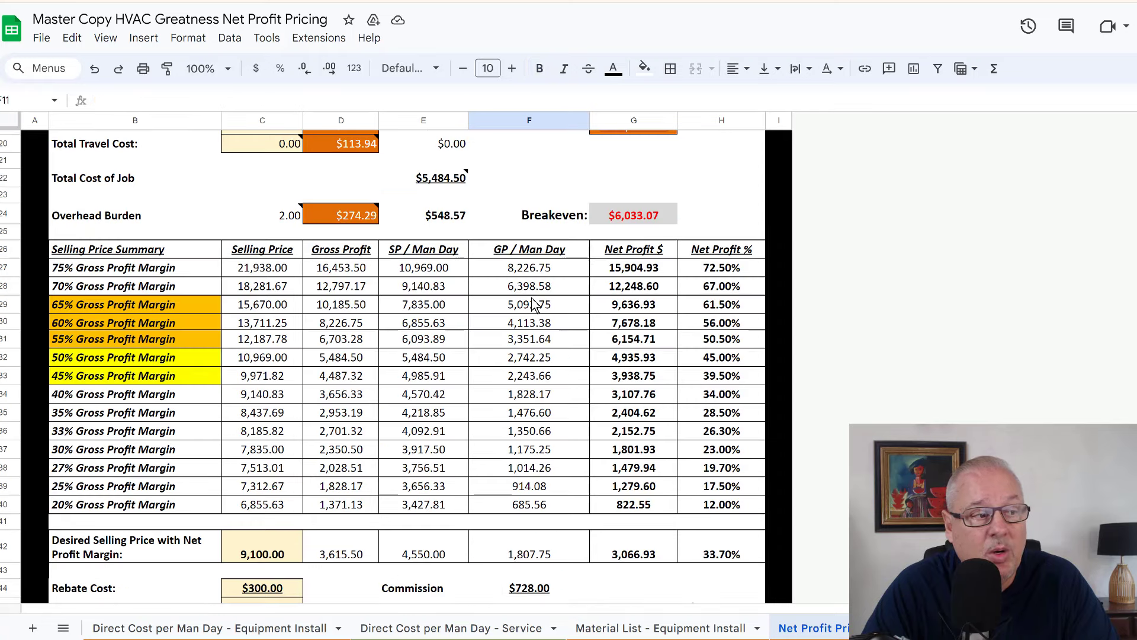
scroll(533, 304, "down", 2)
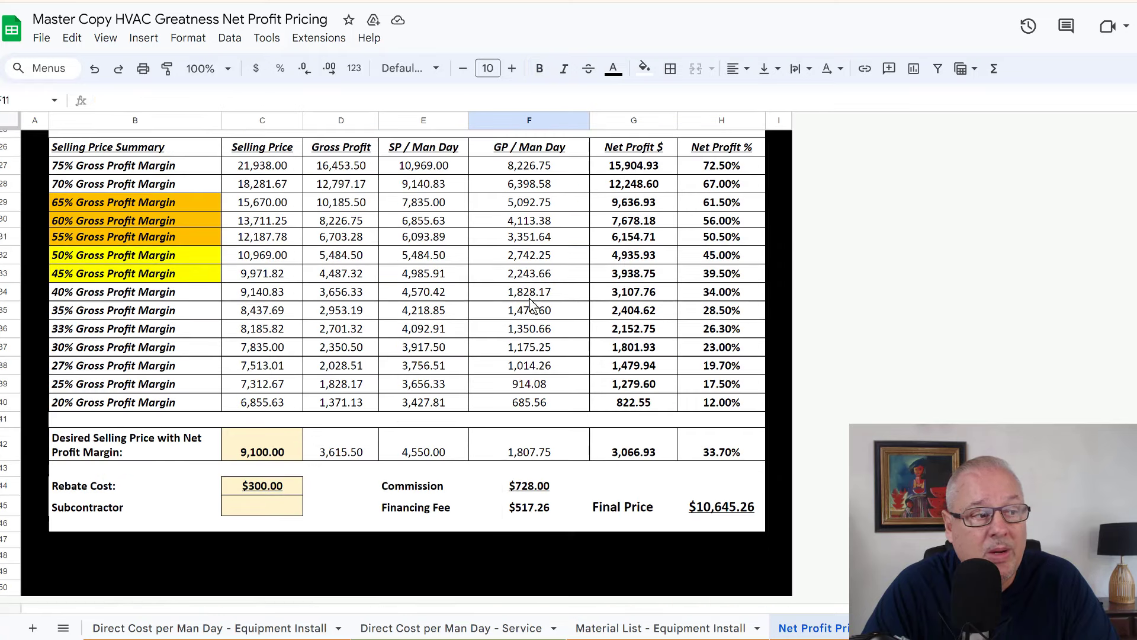
left_click(256, 492)
type("0")
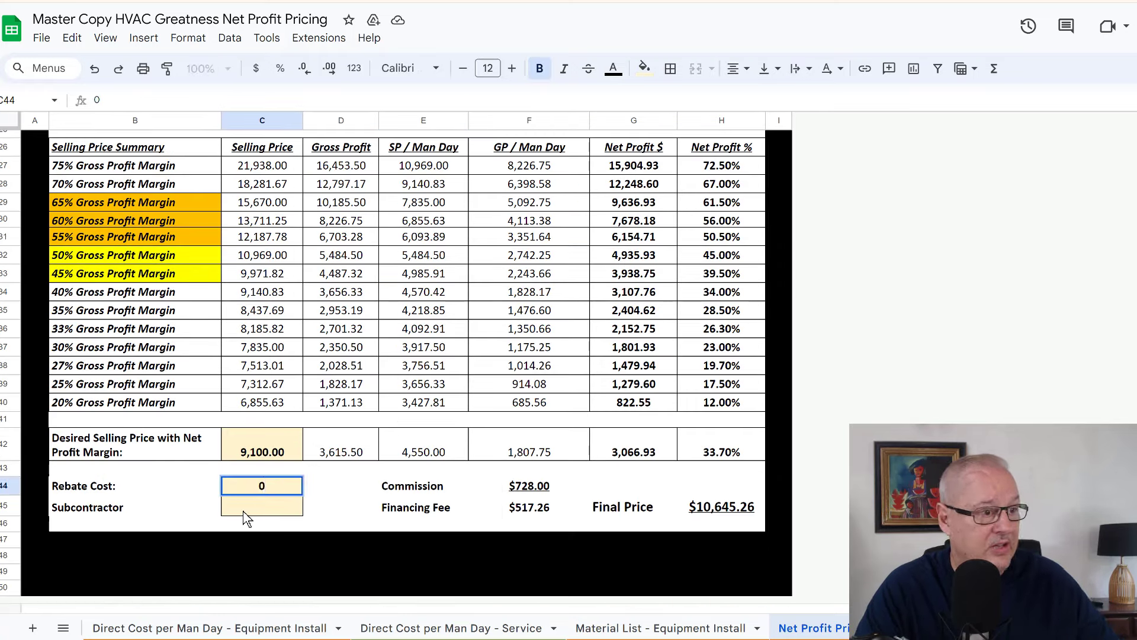
key("Tab")
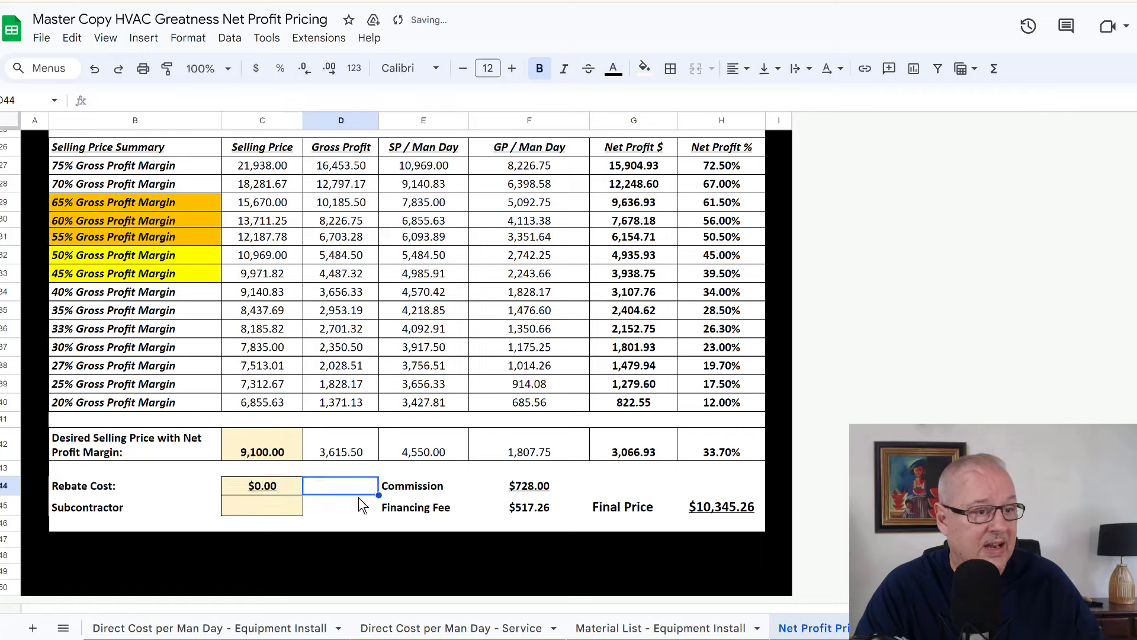
left_click(622, 483)
left_click(716, 509)
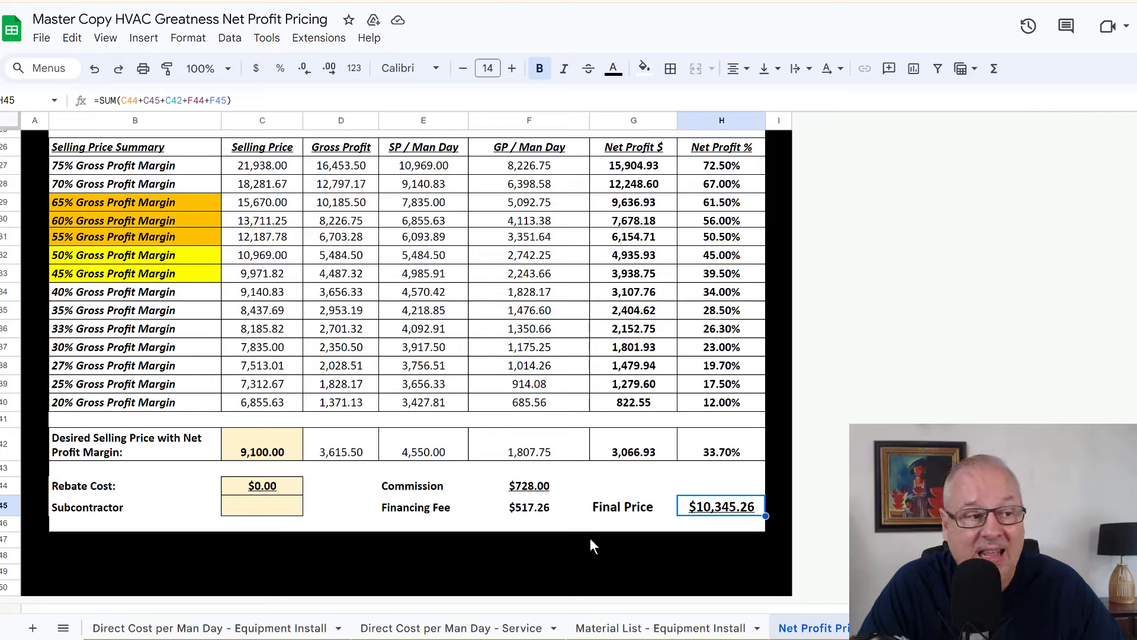
left_click(524, 510)
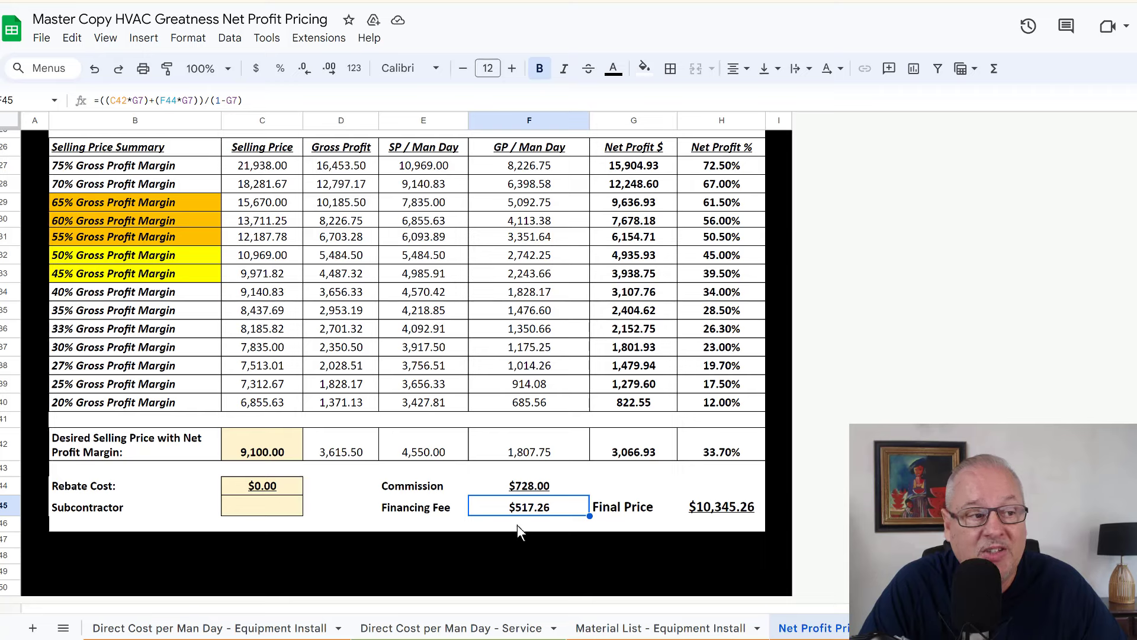
left_click(514, 488)
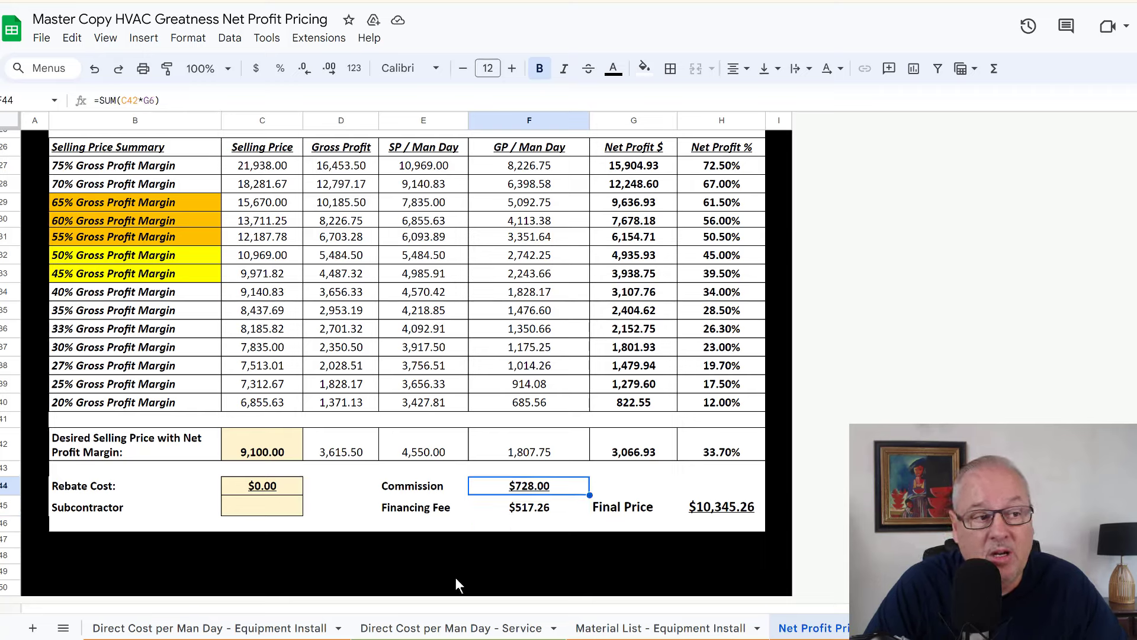
left_click(276, 456)
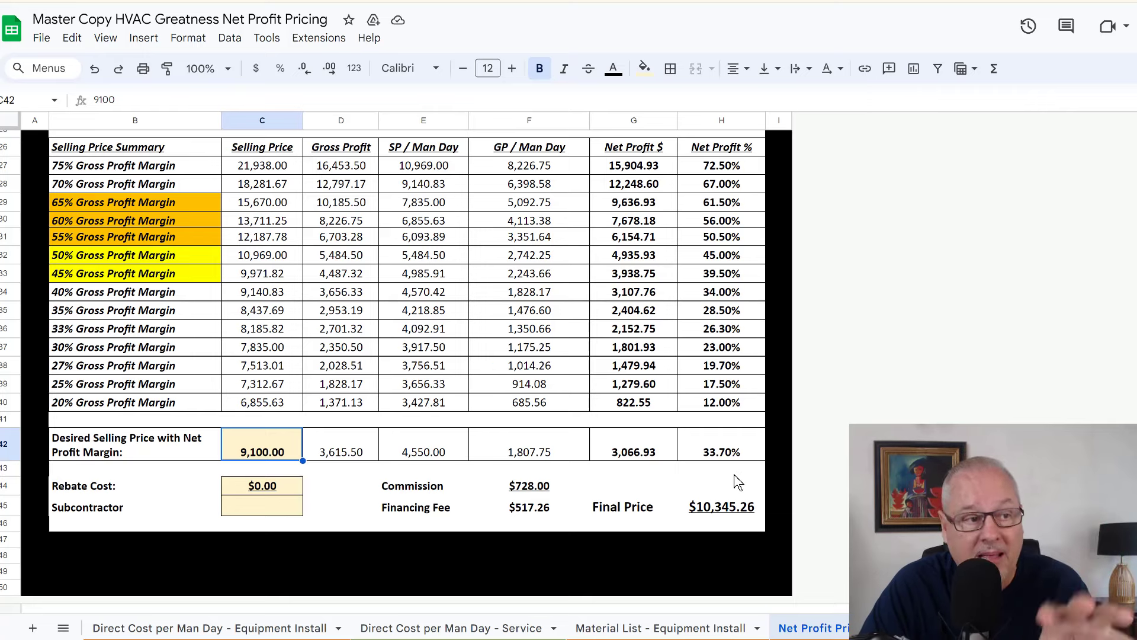
left_click(614, 512)
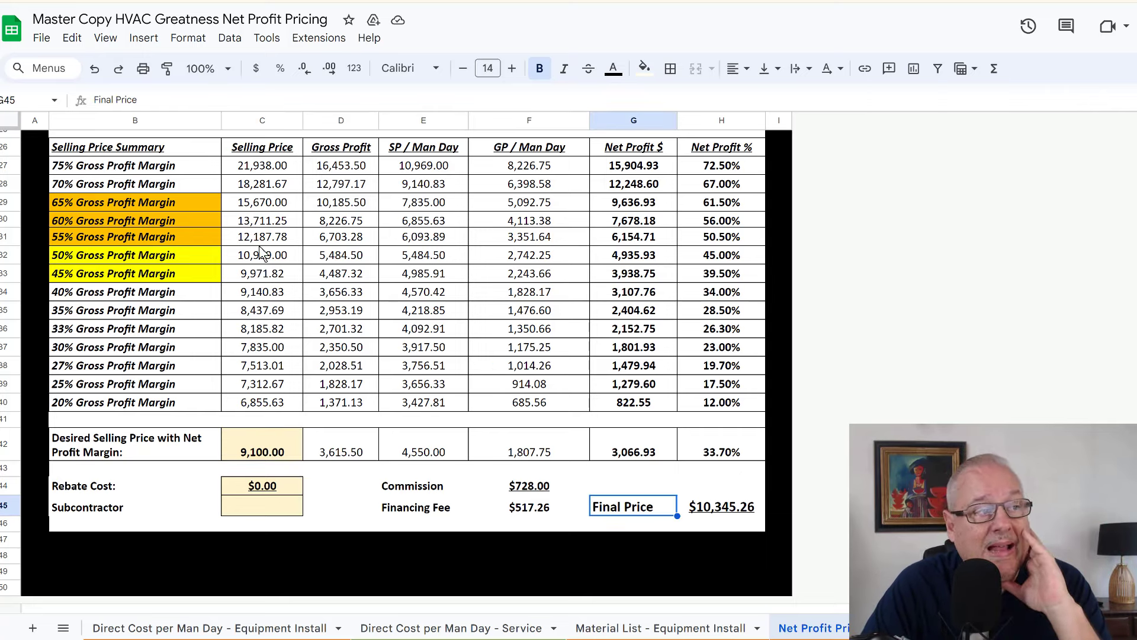
left_click(343, 491)
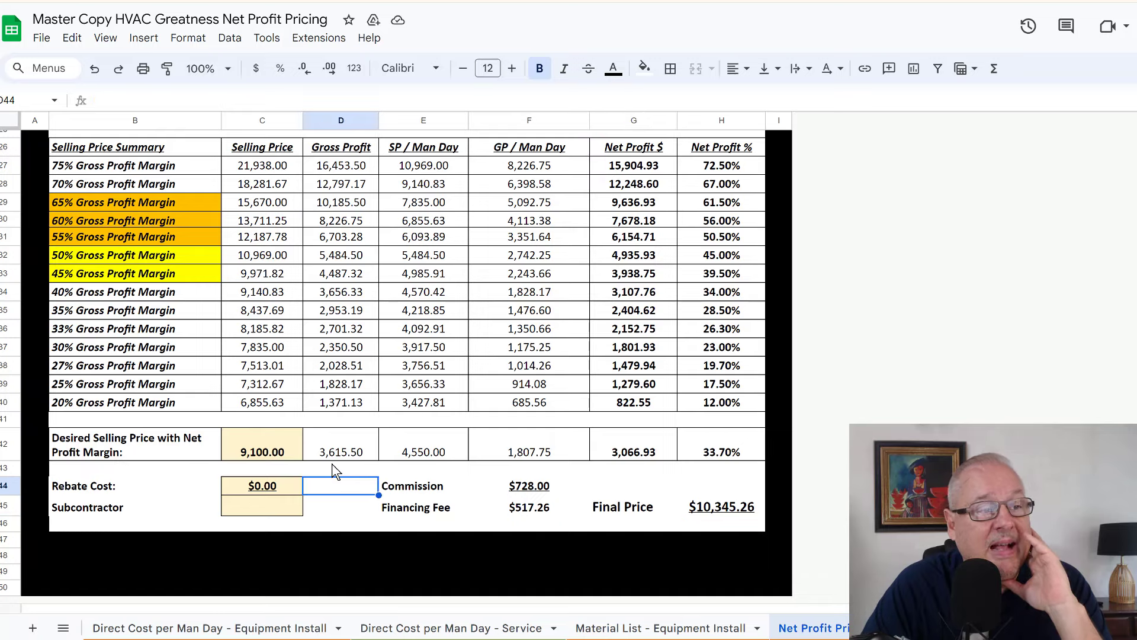
scroll(335, 474, "up", 8)
scroll(335, 474, "up", 2)
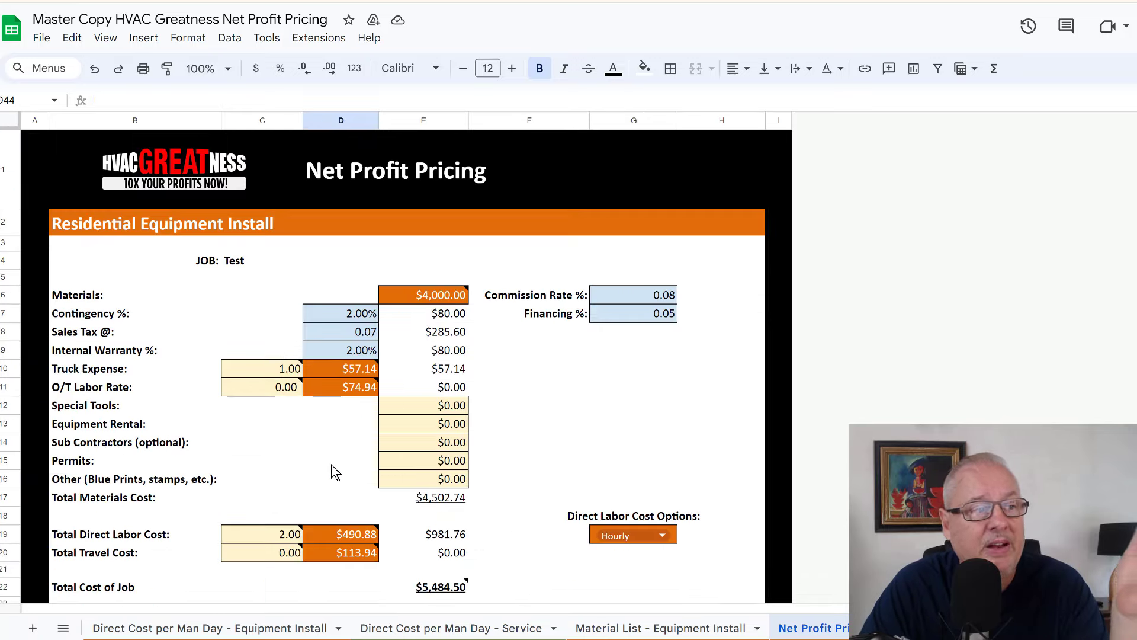
scroll(335, 472, "down", 2)
scroll(335, 473, "down", 3)
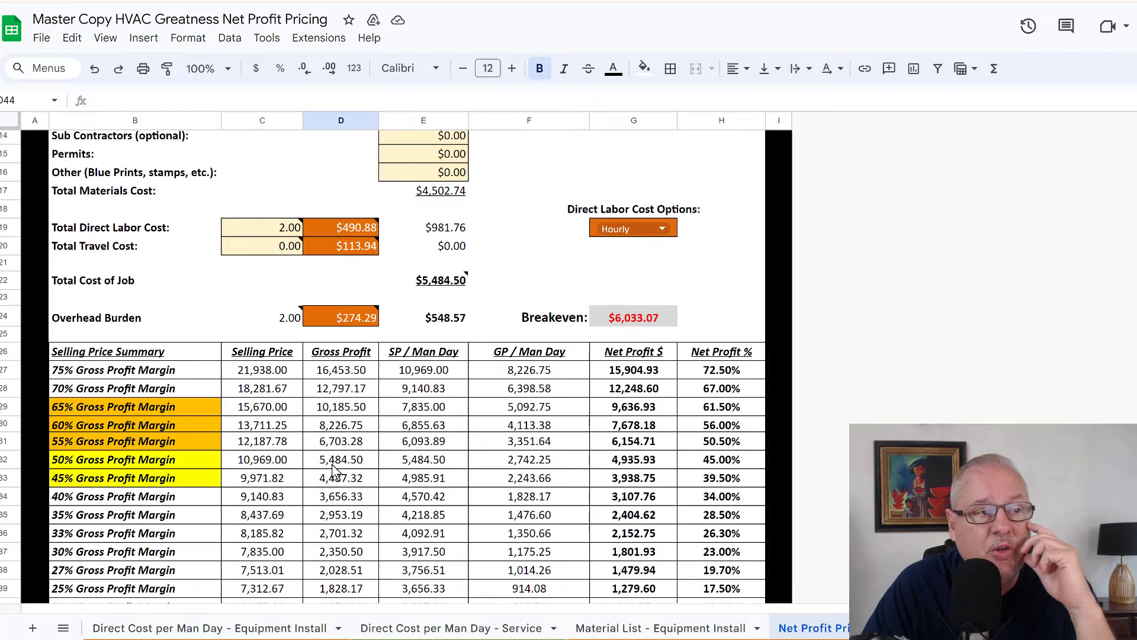
scroll(332, 468, "up", 4)
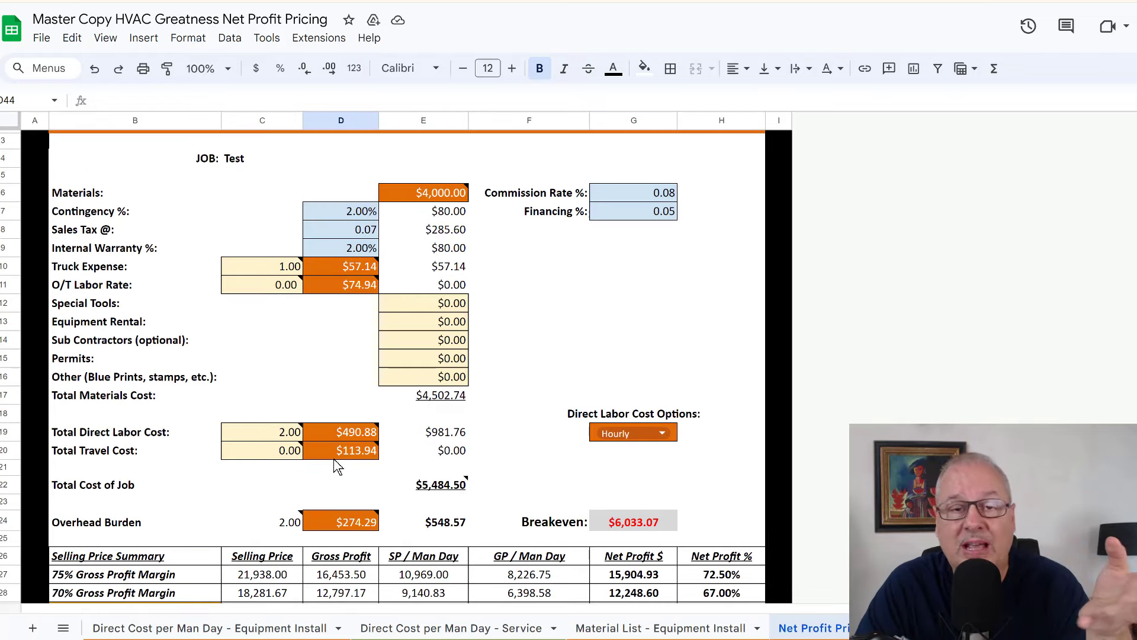
mouse_move(335, 461)
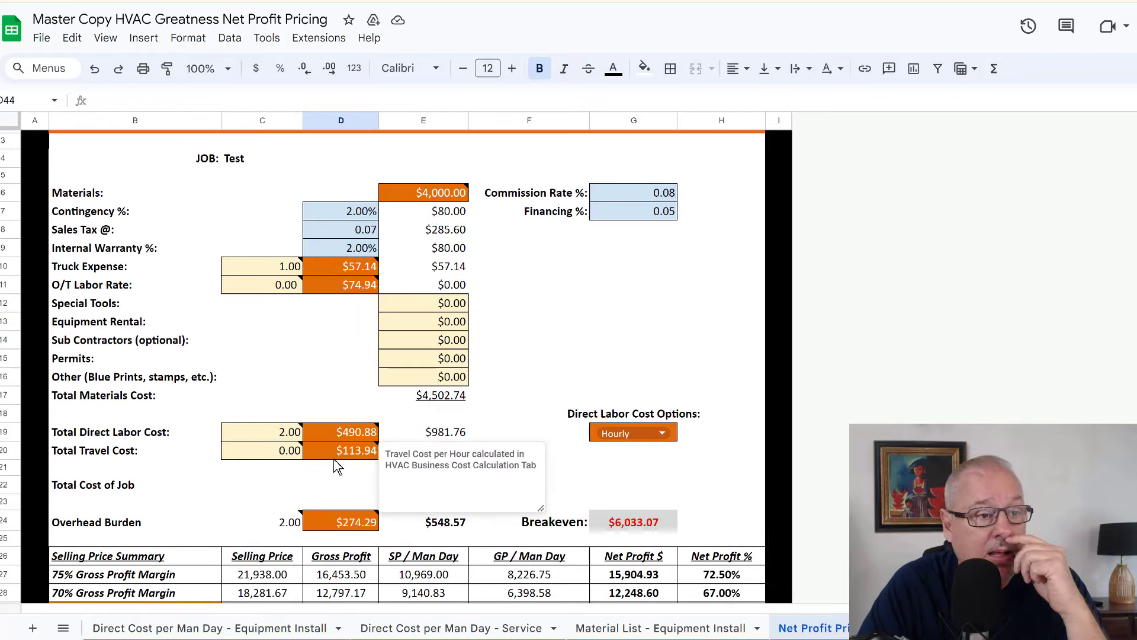
scroll(335, 467, "down", 6)
scroll(335, 467, "up", 4)
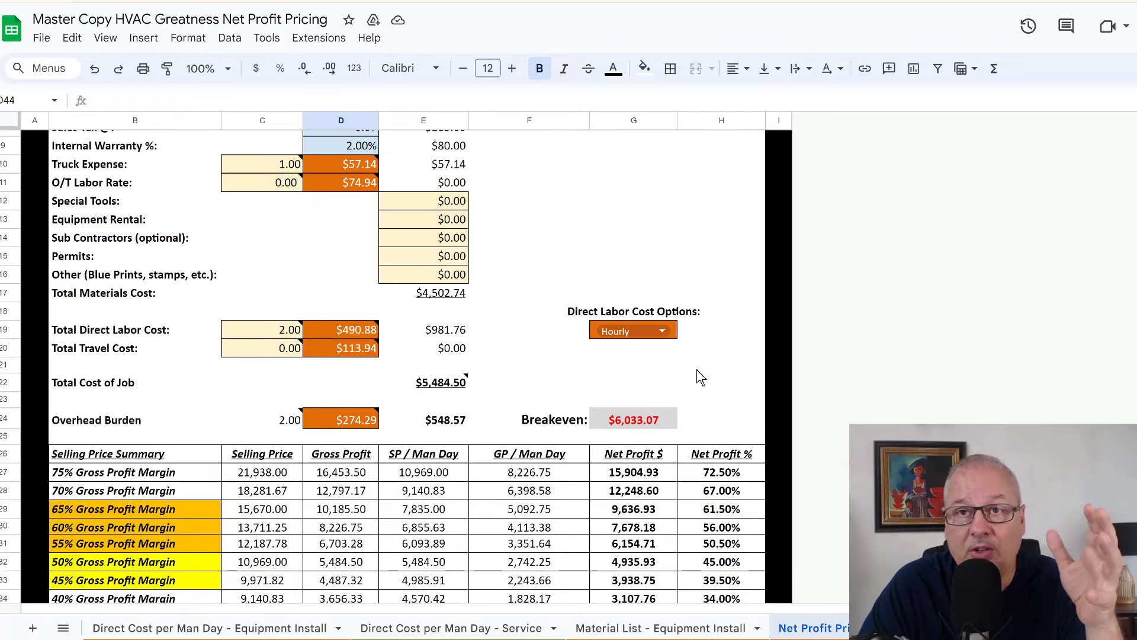
scroll(699, 378, "down", 4)
scroll(697, 377, "down", 3)
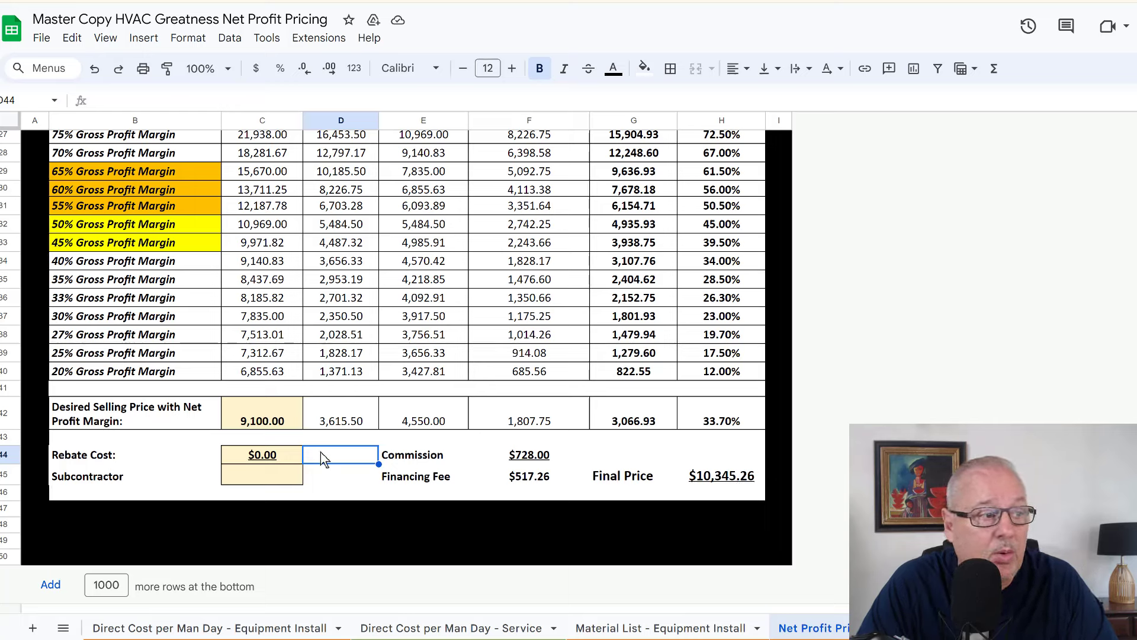
Enter 8,100 as the desired selling price and check the net profit formula in G42.
left_click(276, 427)
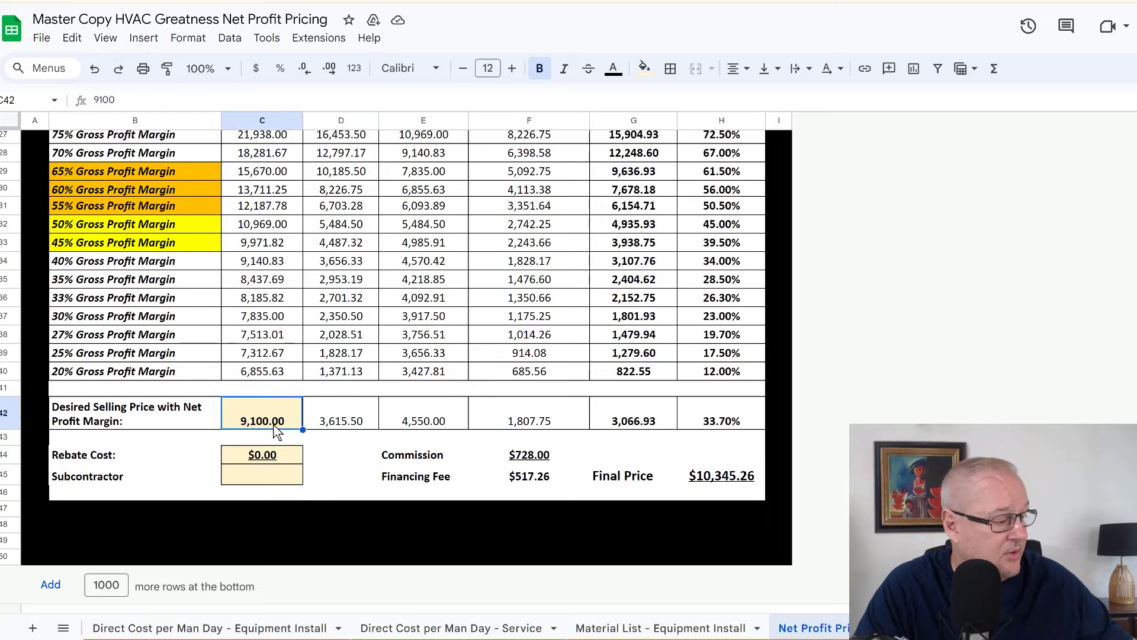
type("8,")
type("10")
type("0")
key("Tab")
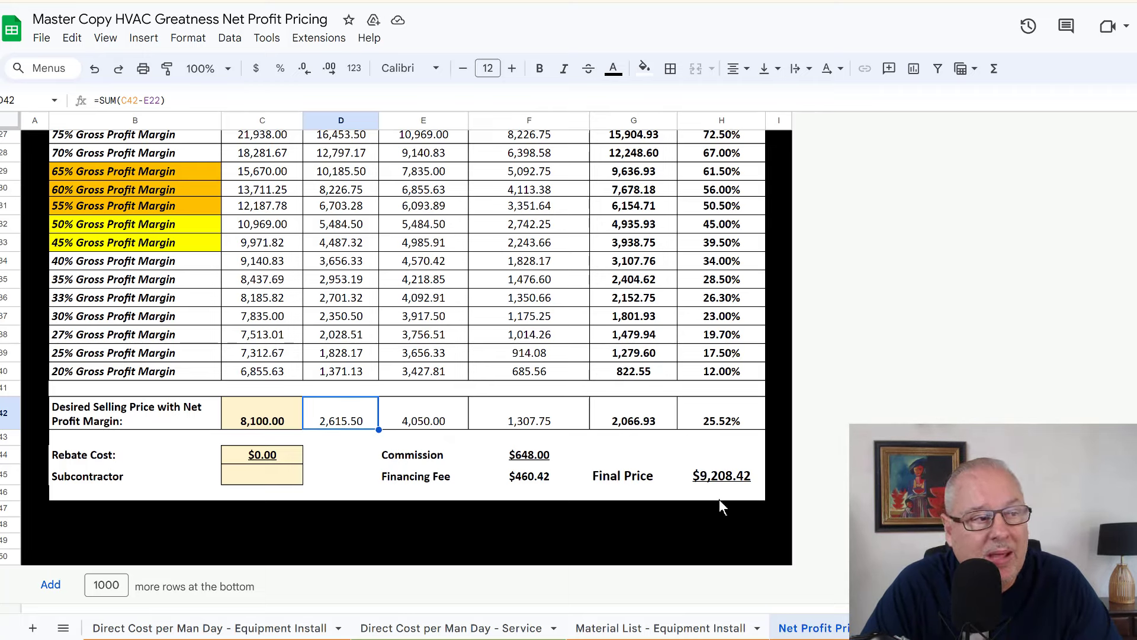
left_click(634, 421)
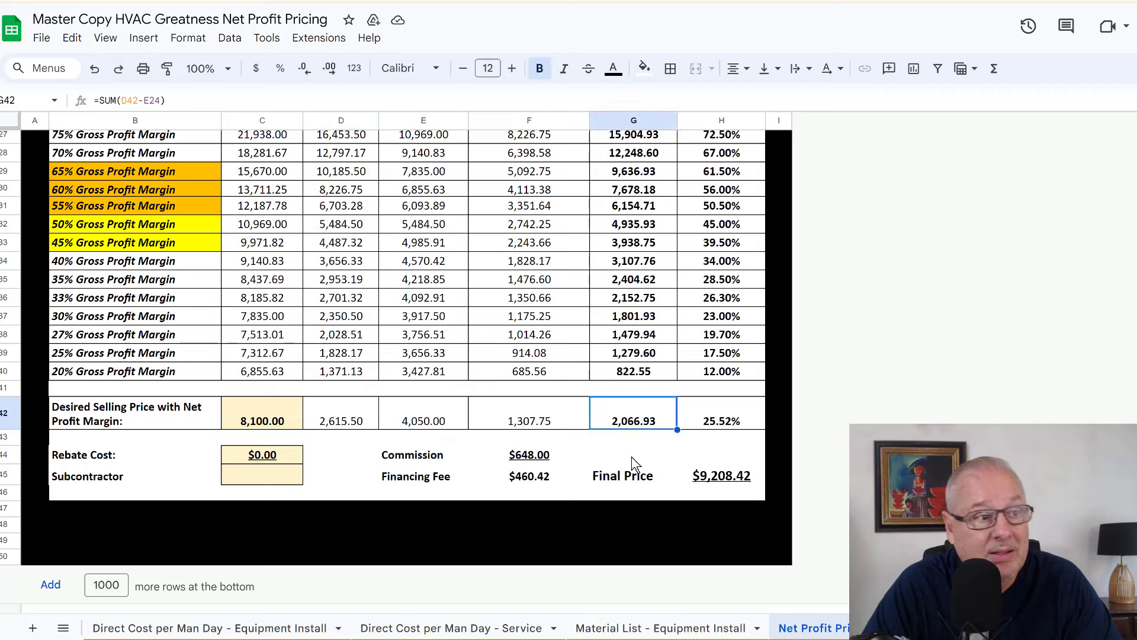
key("Down")
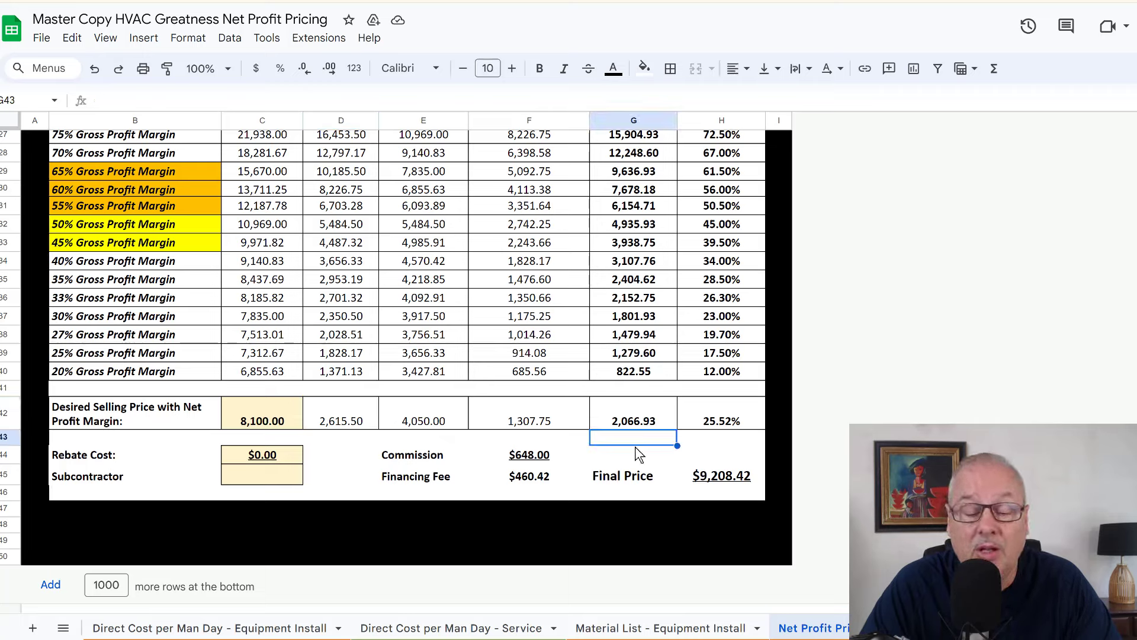
Review the Rebate Cost row and the $548.57 overhead burden total formula on the pricing sheet.
left_click(204, 458)
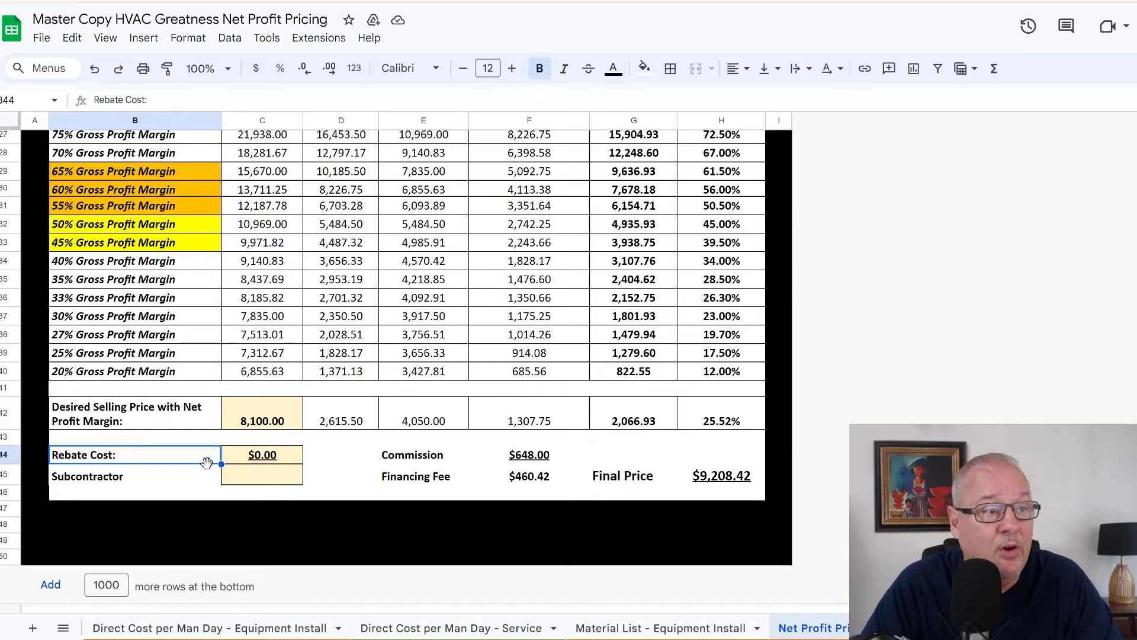
scroll(204, 458, "up", 6)
scroll(384, 493, "down", 4)
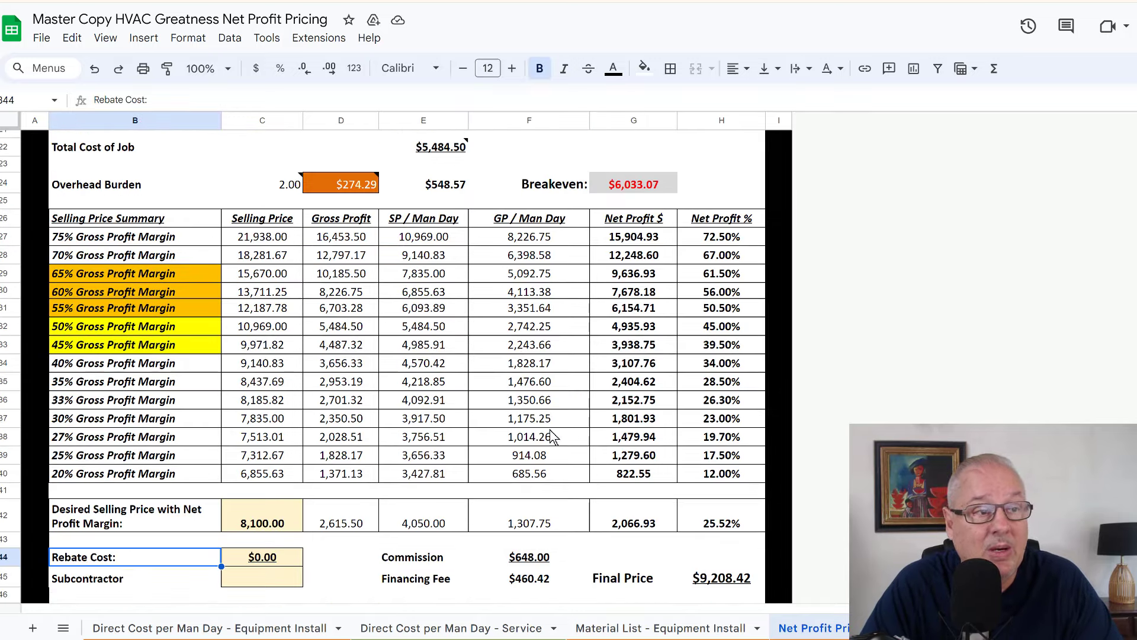
scroll(300, 503, "up", 4)
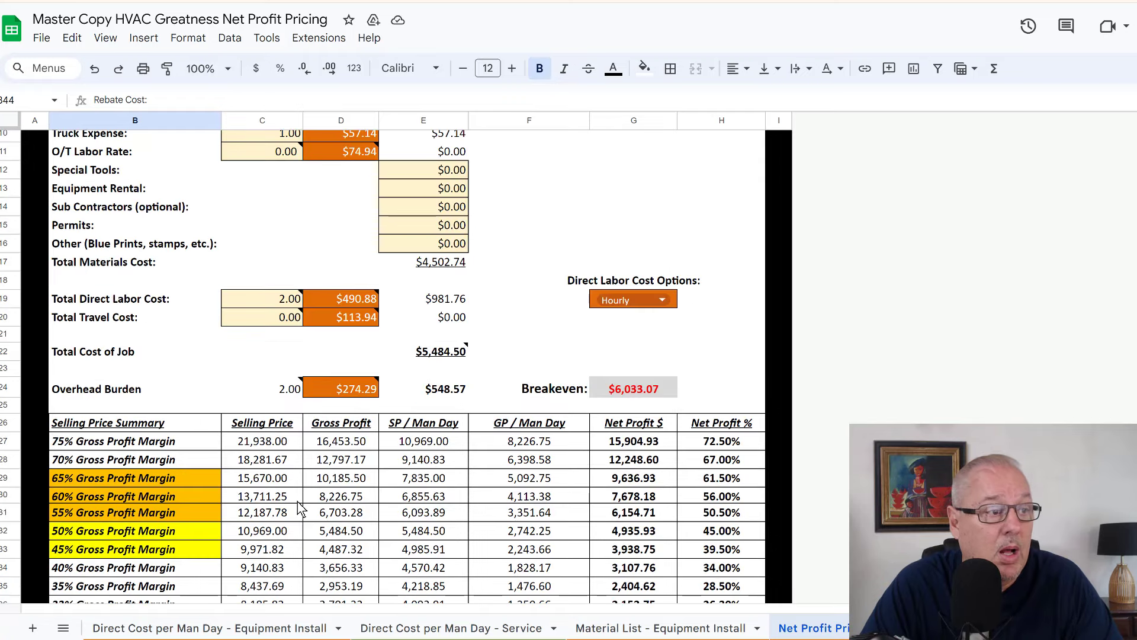
left_click(450, 394)
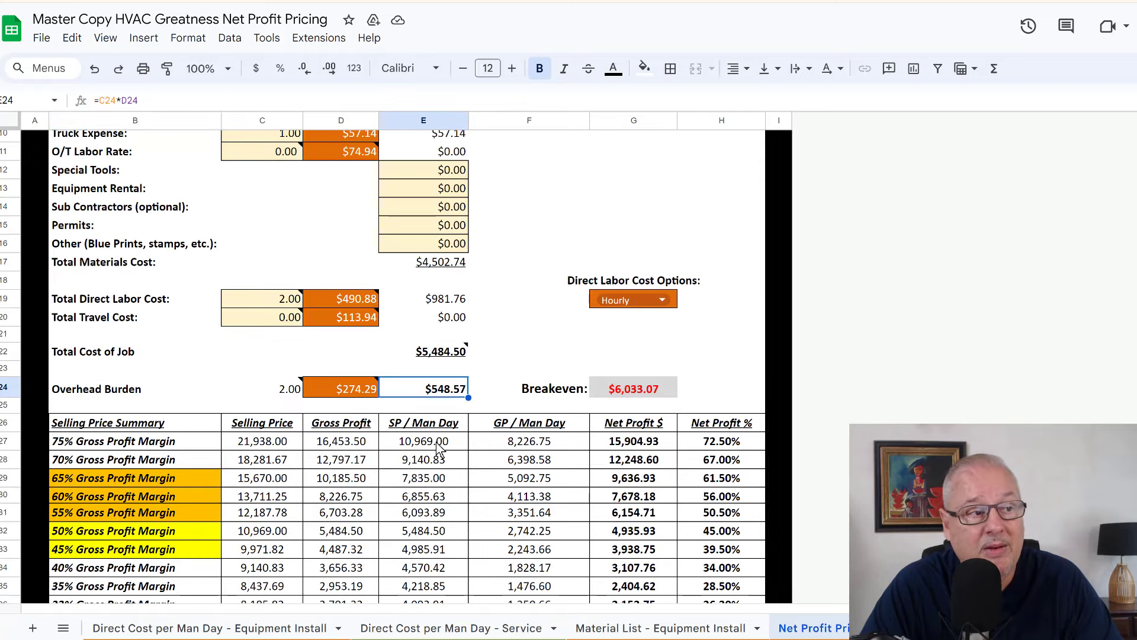
left_click(217, 369)
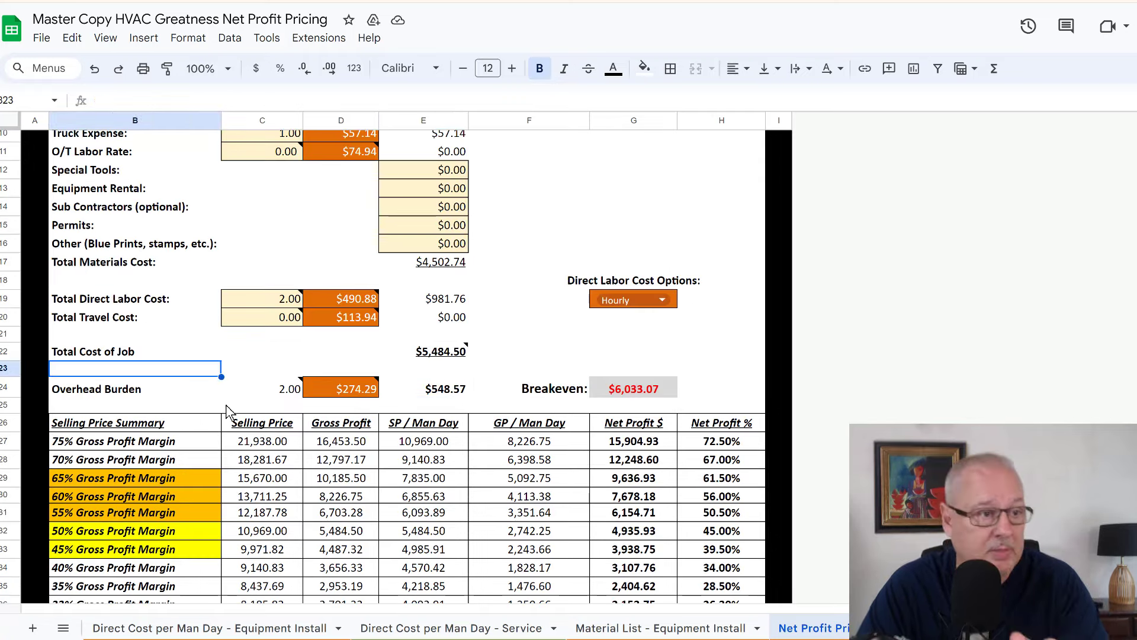
scroll(231, 413, "up", 2)
scroll(228, 409, "up", 2)
scroll(390, 384, "down", 1)
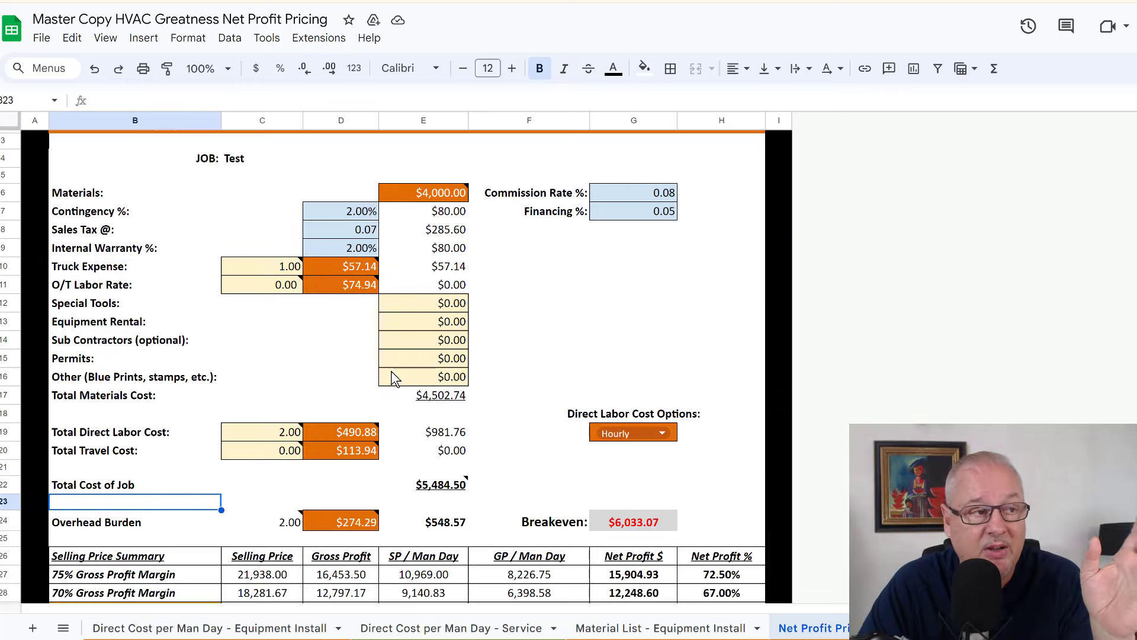
scroll(496, 418, "down", 4)
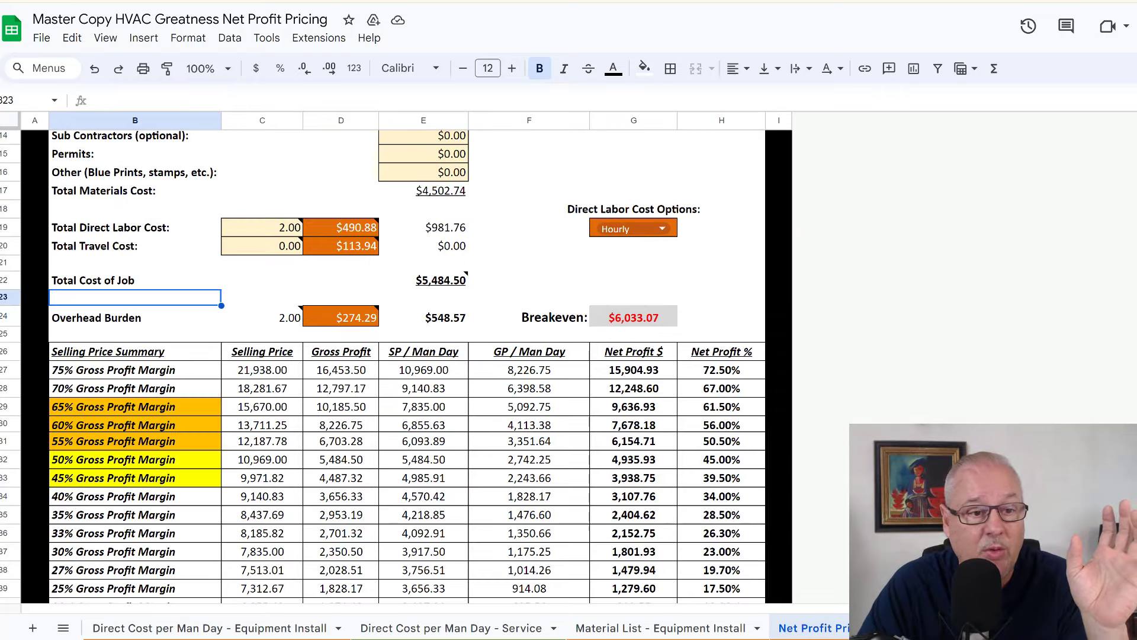
Set the first service material unit cost to 100, then return to the service pricing sheet.
key("ctrl+Page_Down")
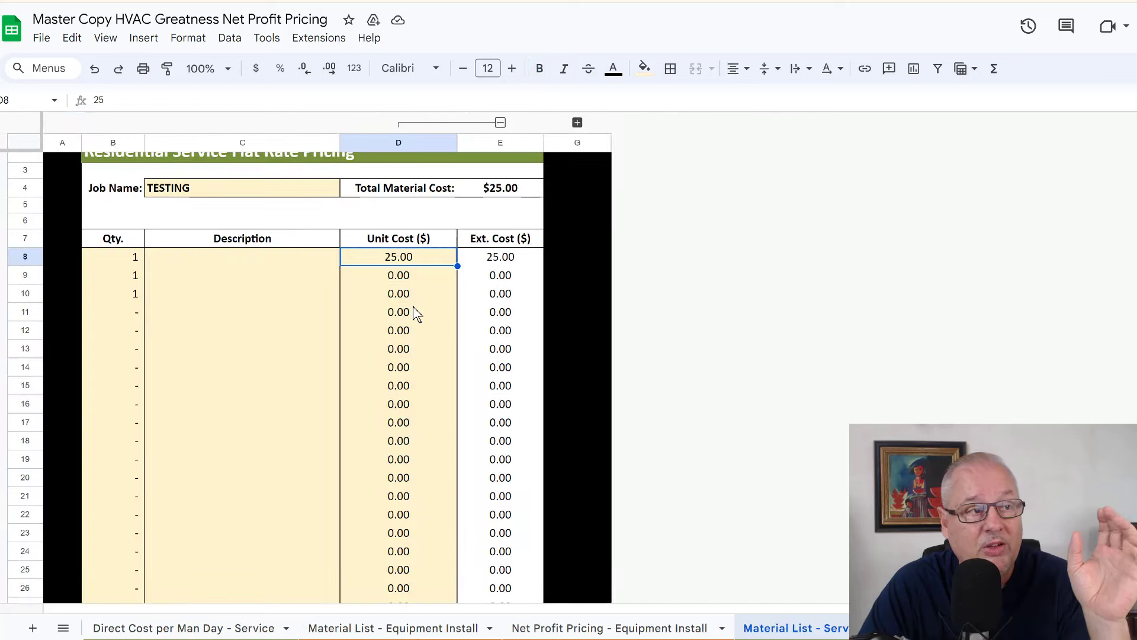
type("100")
key("Tab")
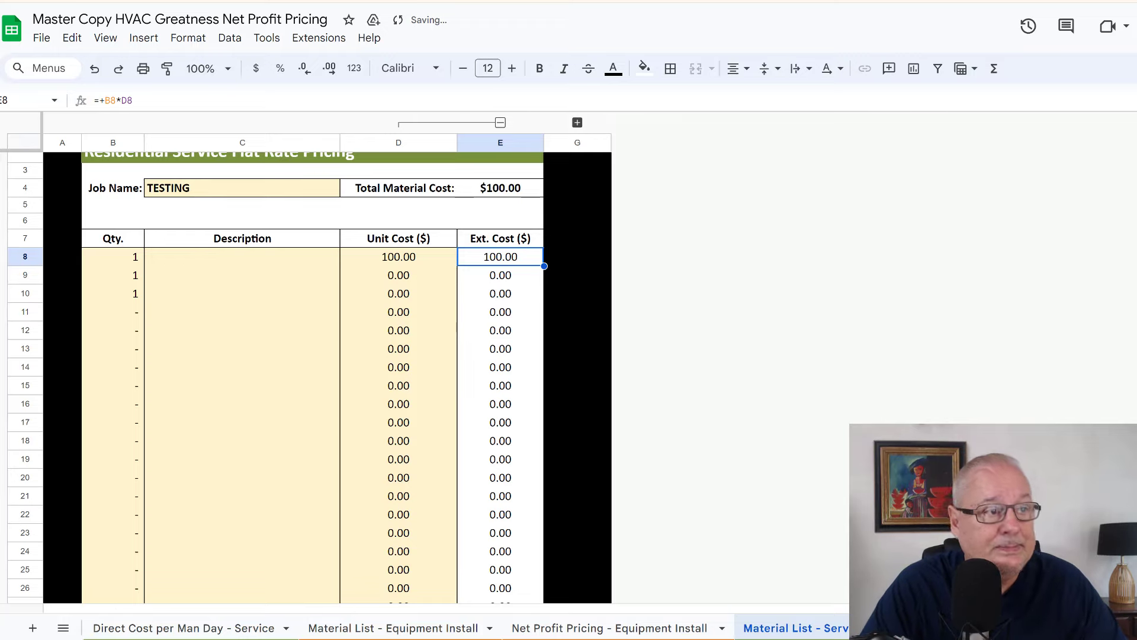
key("ctrl+shift+Page_Down")
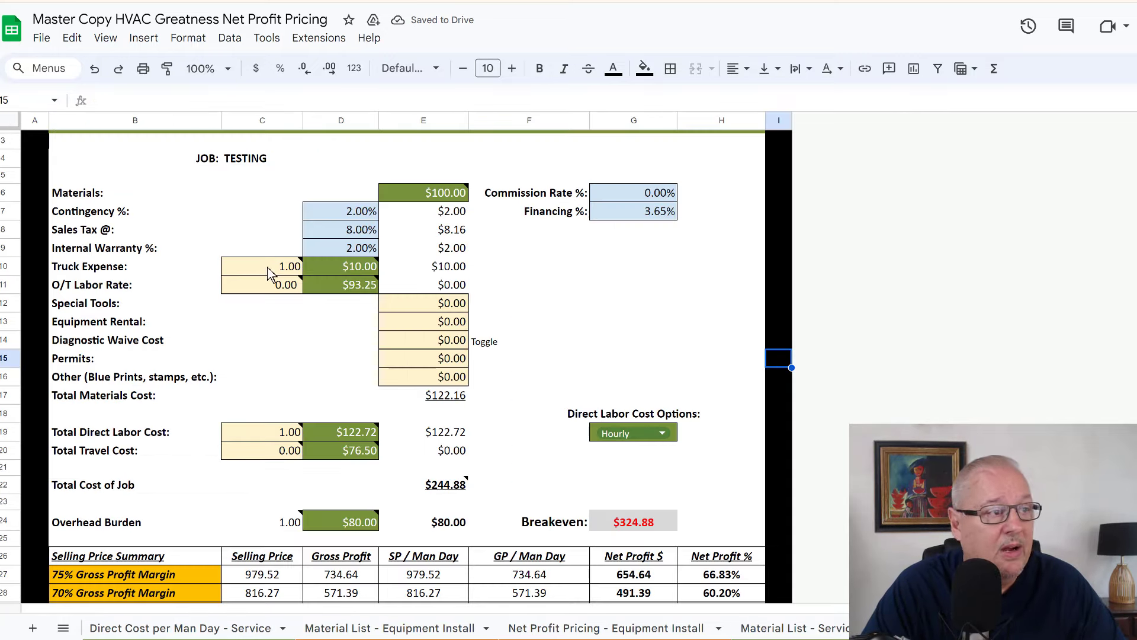
Change the truck expense hours to 0.75.
left_click(270, 274)
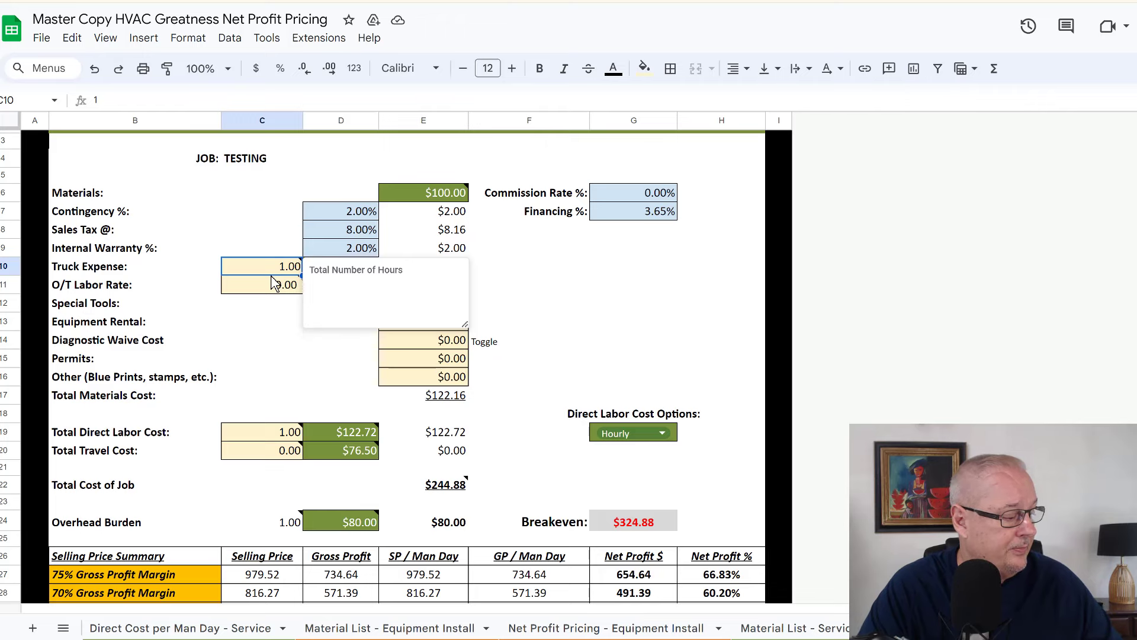
key("BackSpace")
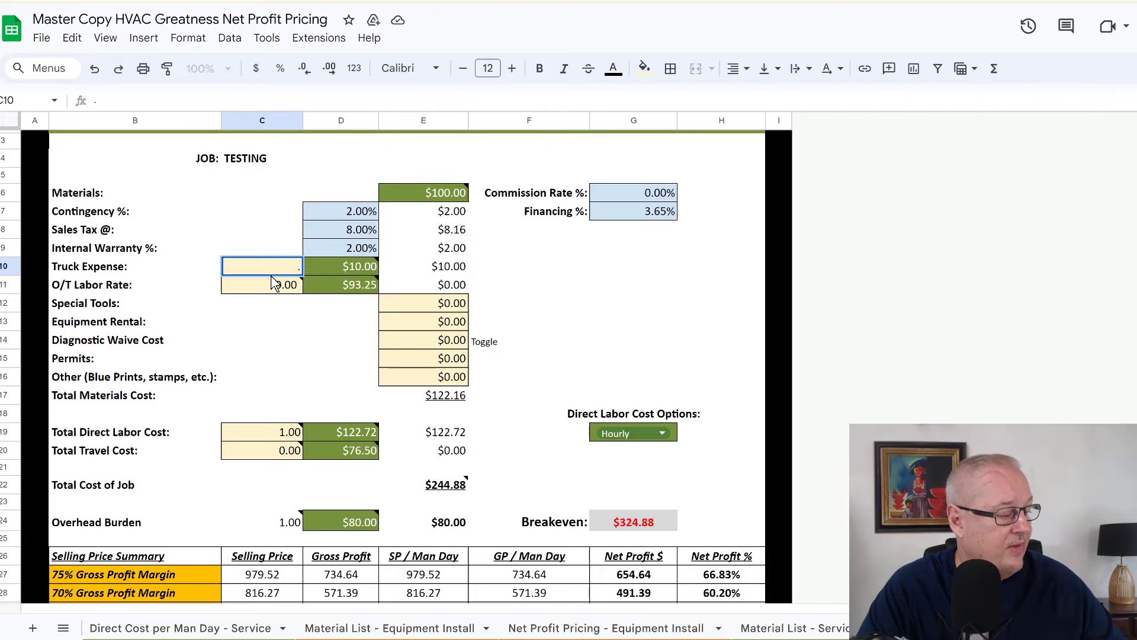
type(".75")
key("Tab")
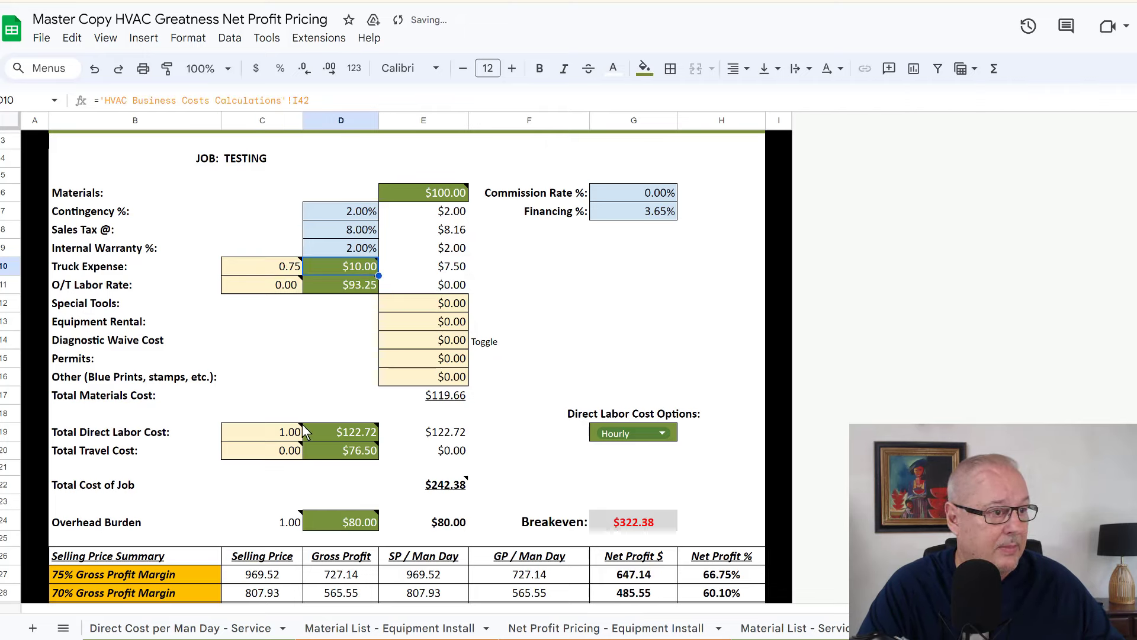
Set direct labor hours to 0.75 and review the resulting $271.70 breakeven.
left_click(280, 433)
type(".")
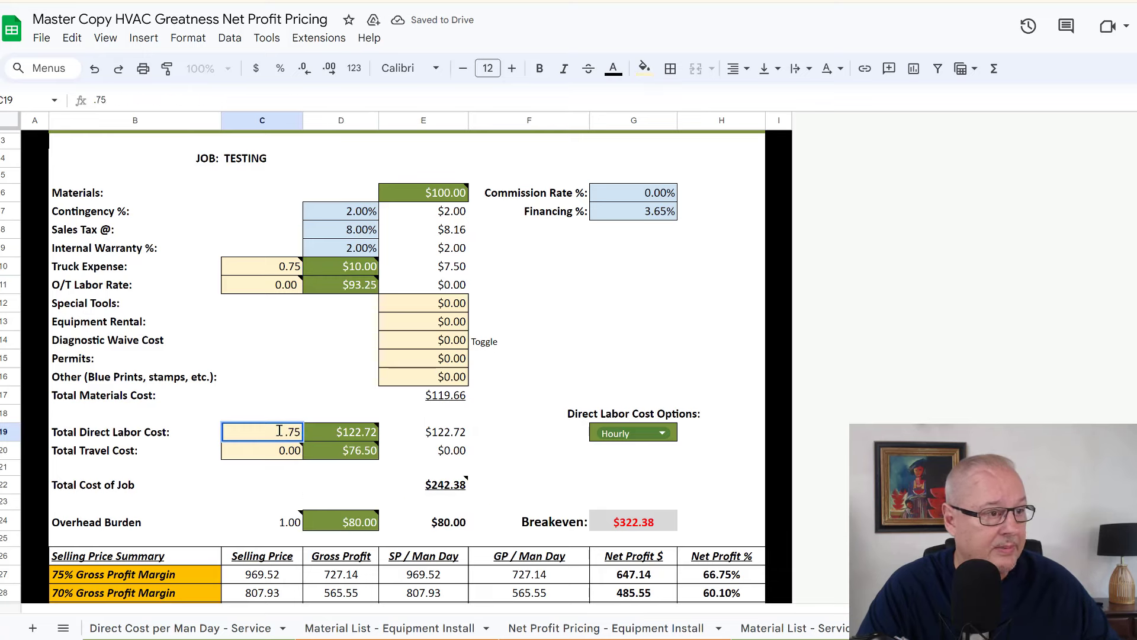
type("75")
key("Tab")
left_click(571, 339)
scroll(570, 336, "down", 4)
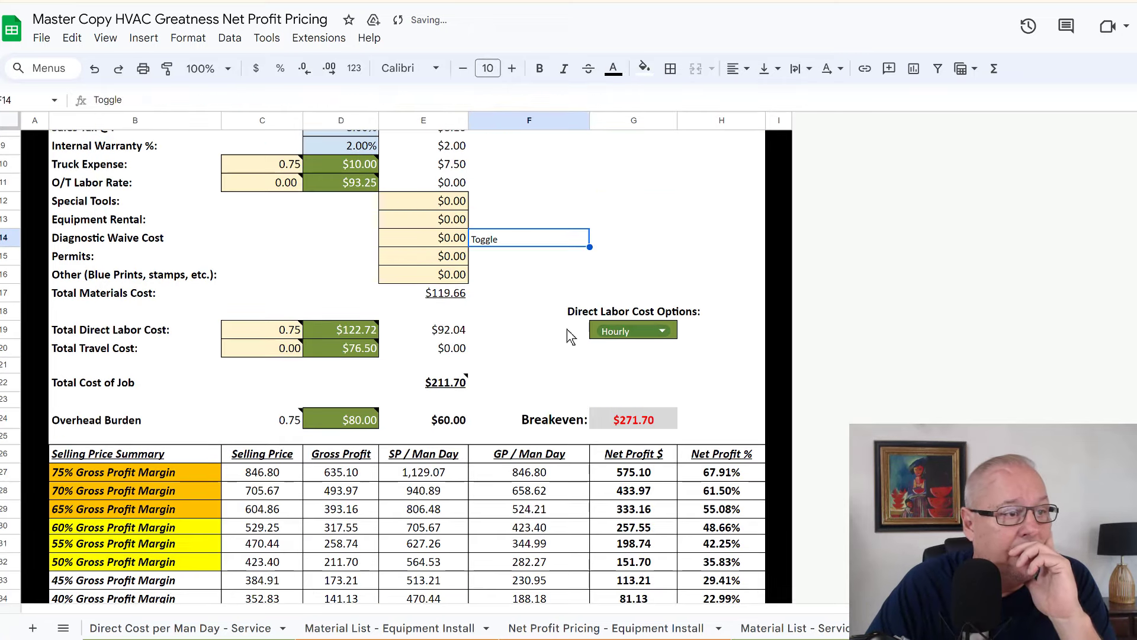
left_click(564, 330)
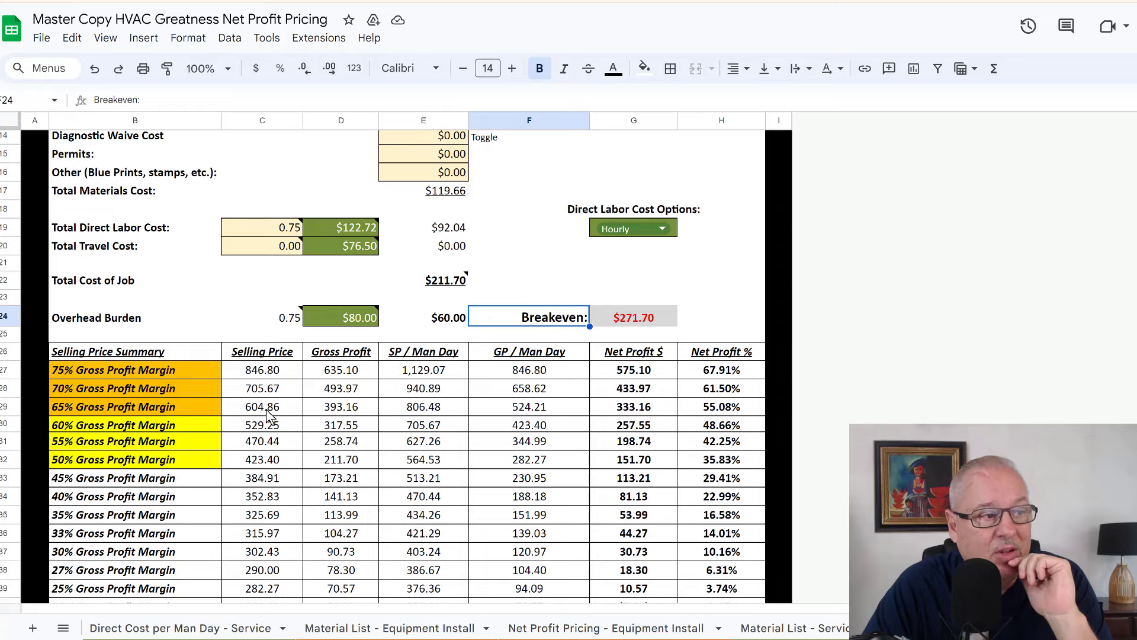
Enter 450 as the service desired selling price.
scroll(270, 420, "down", 3)
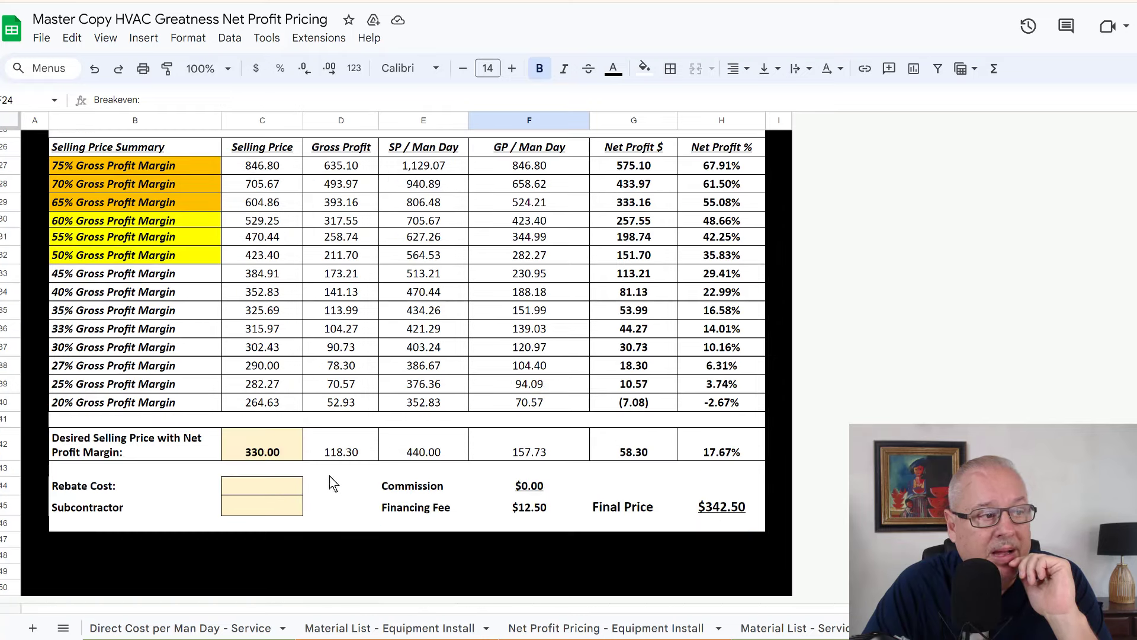
left_click(267, 456)
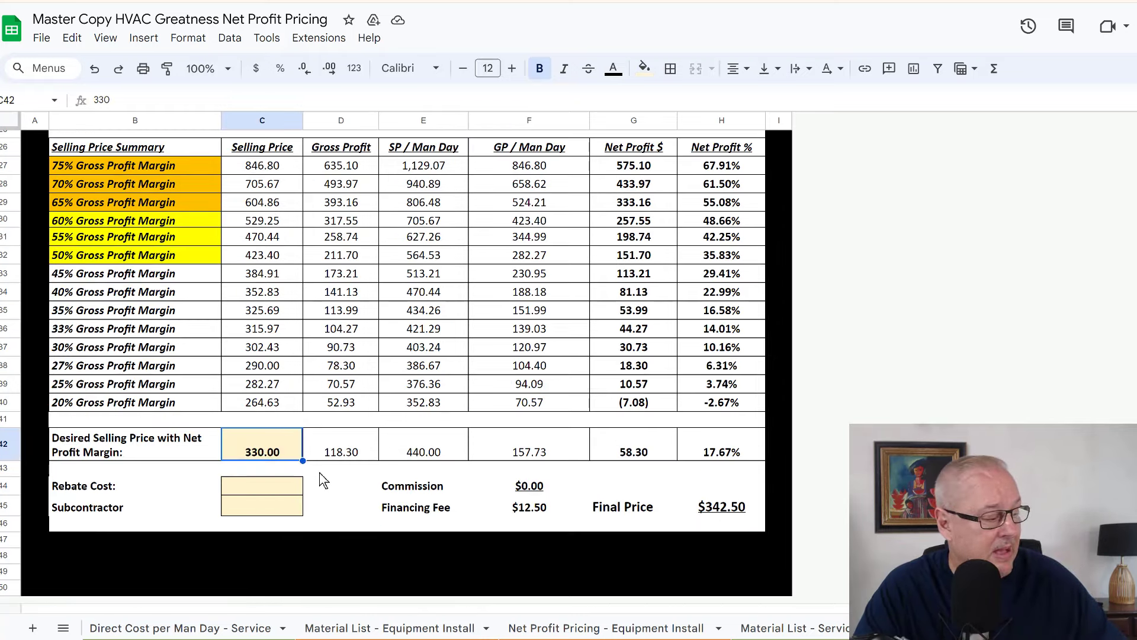
type("450")
key("Tab")
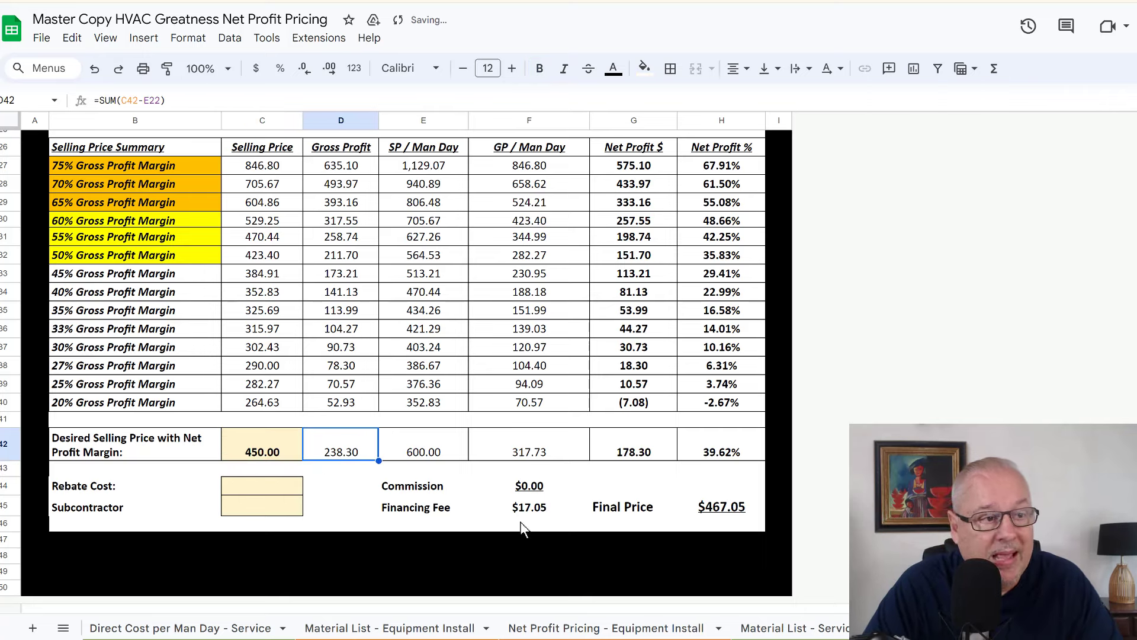
Inspect the net profit, net profit percentage, gross profit and overhead burden formulas.
left_click(655, 460)
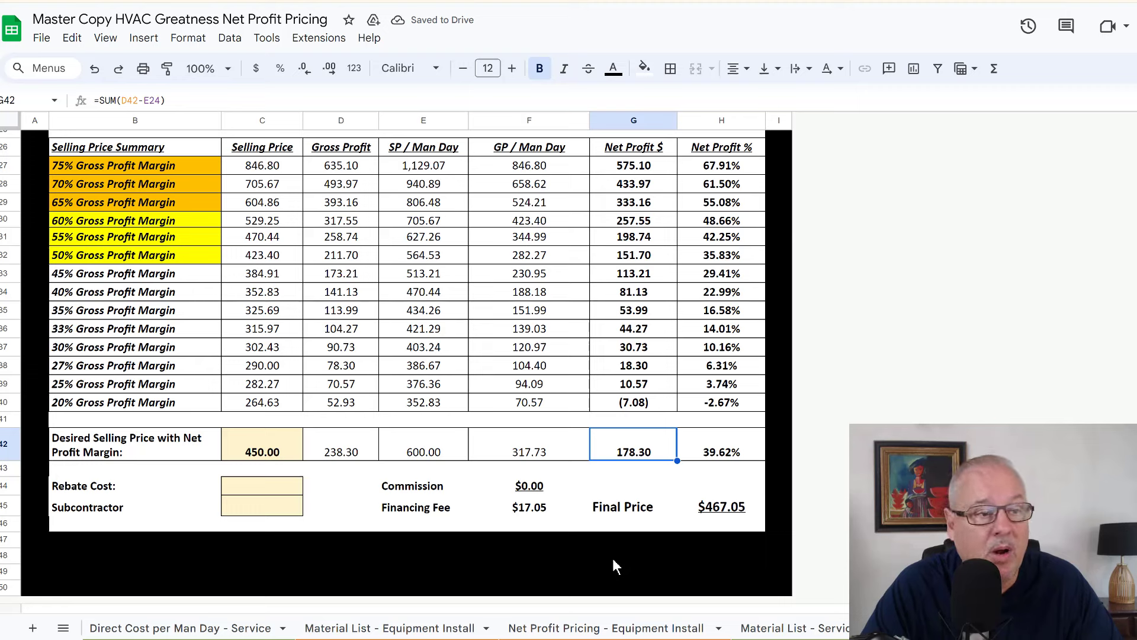
left_click(715, 456)
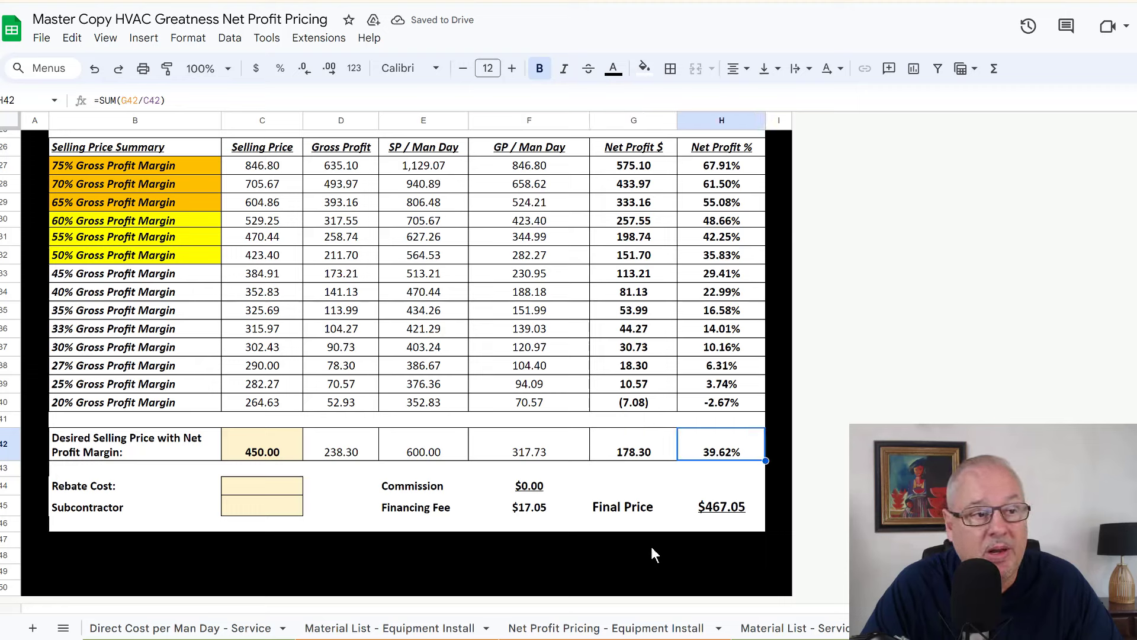
left_click(611, 483)
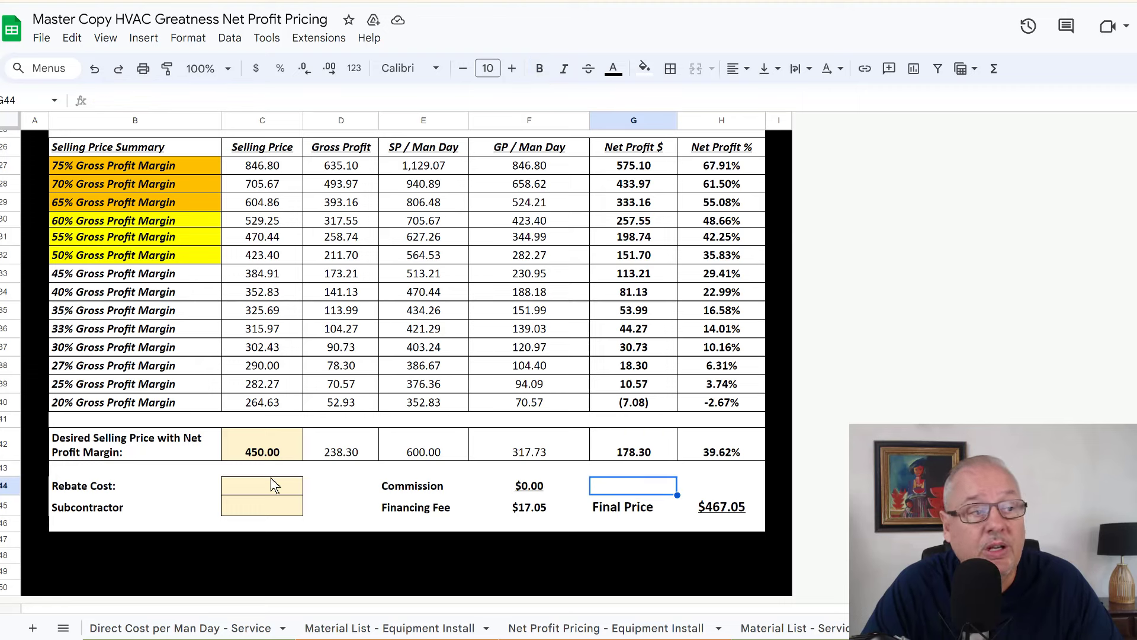
left_click(324, 456)
scroll(332, 523, "up", 4)
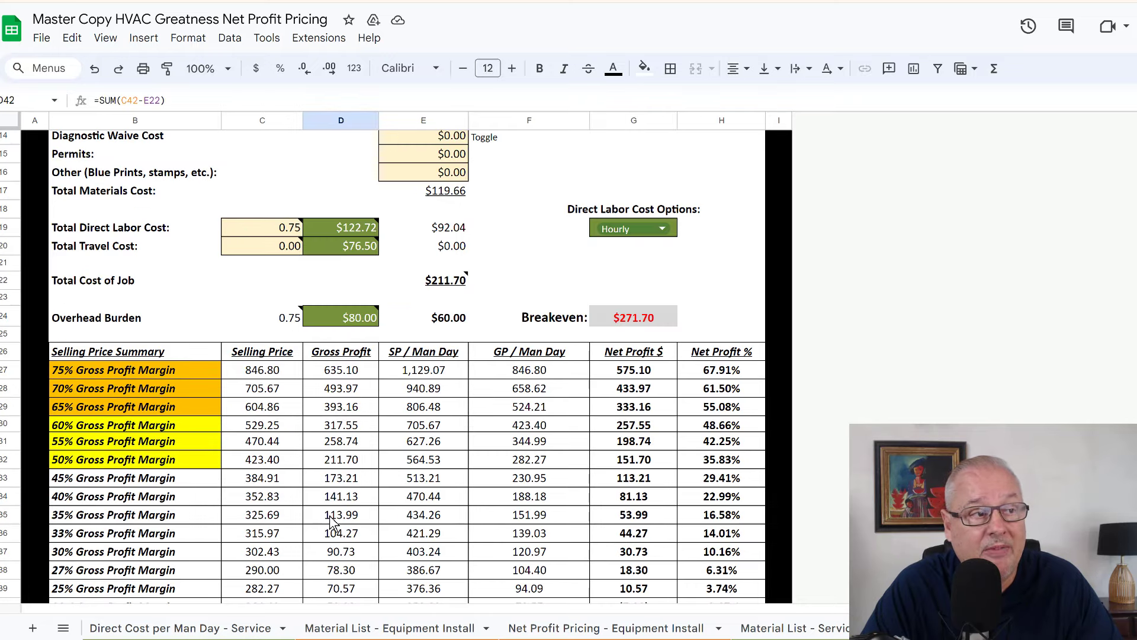
left_click(450, 320)
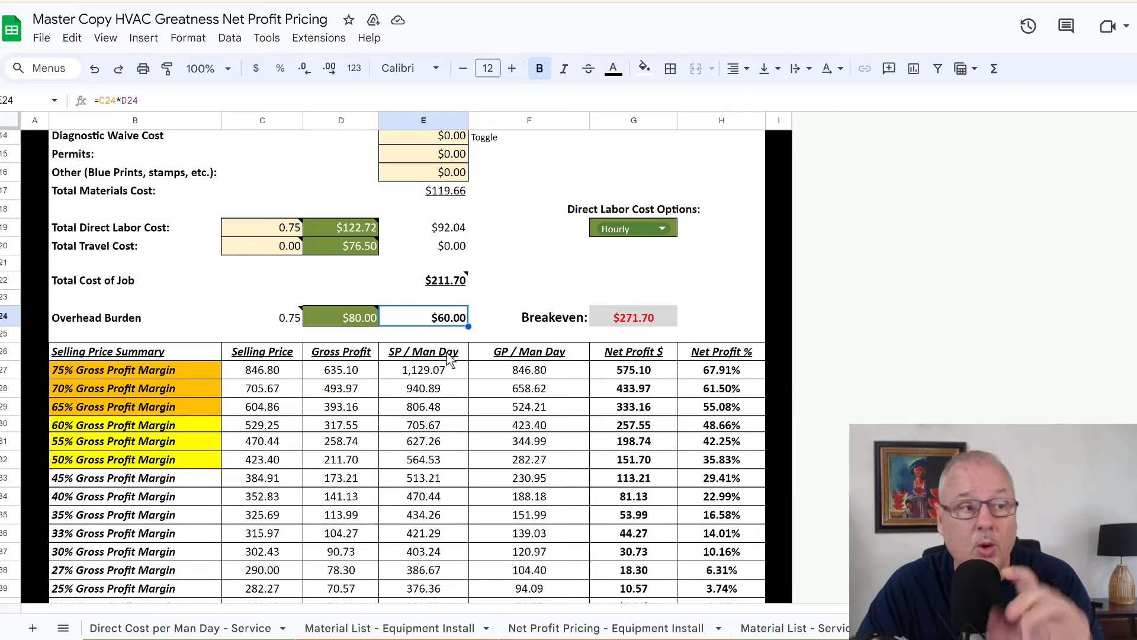
scroll(522, 277, "up", 3)
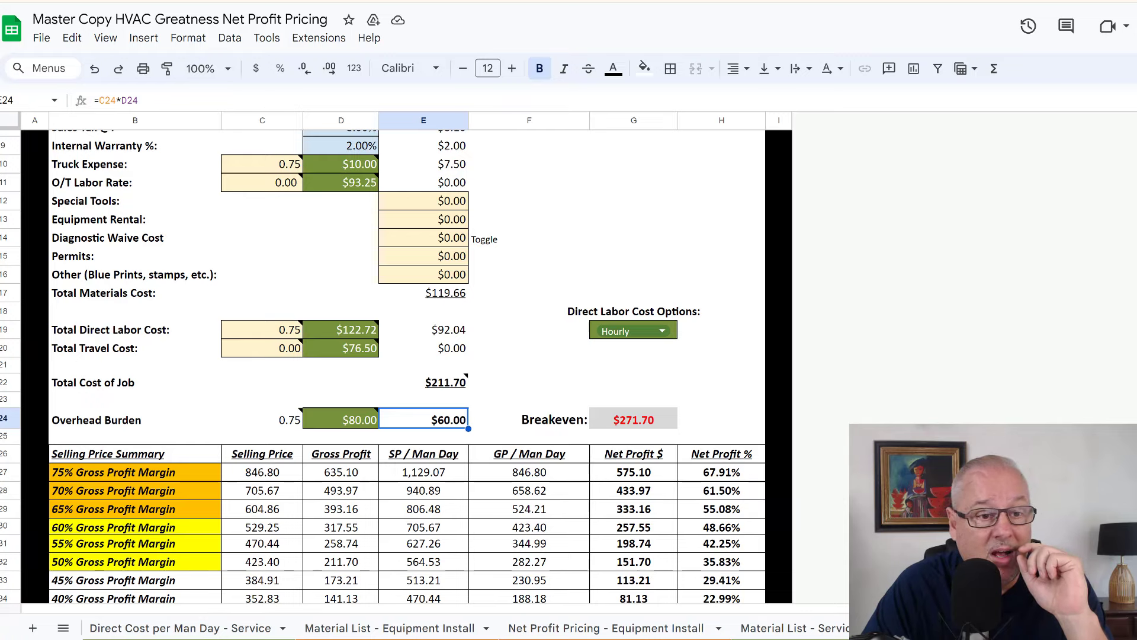
scroll(527, 628, "up", 3)
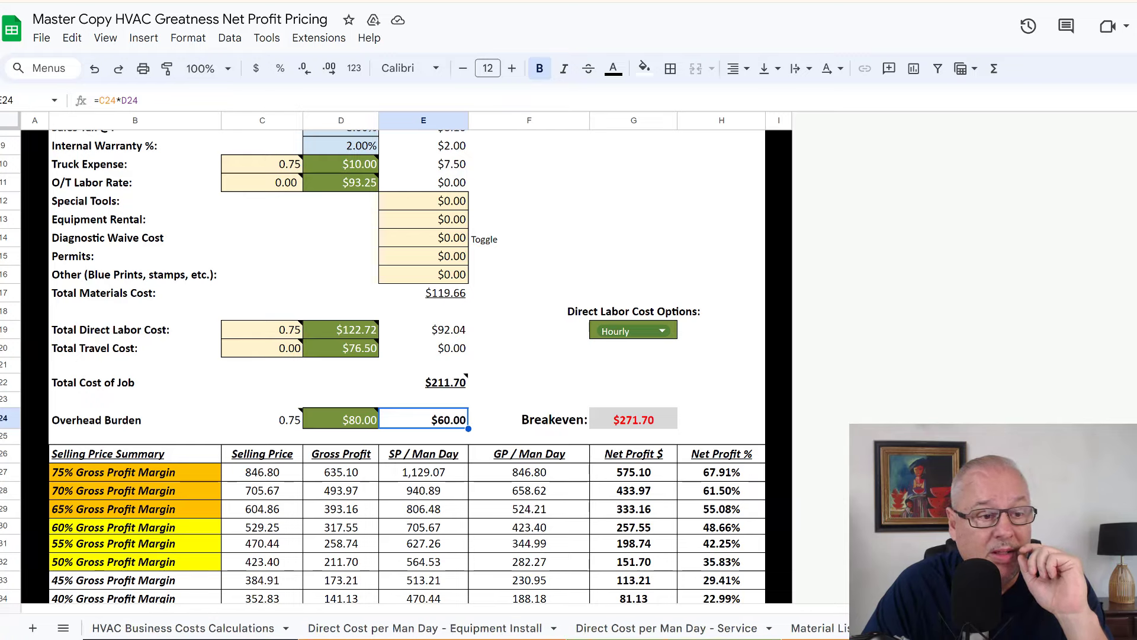
View the HVAC Business Costs Calculations sheet at 50% zoom and scroll through its cost sections.
left_click(217, 626)
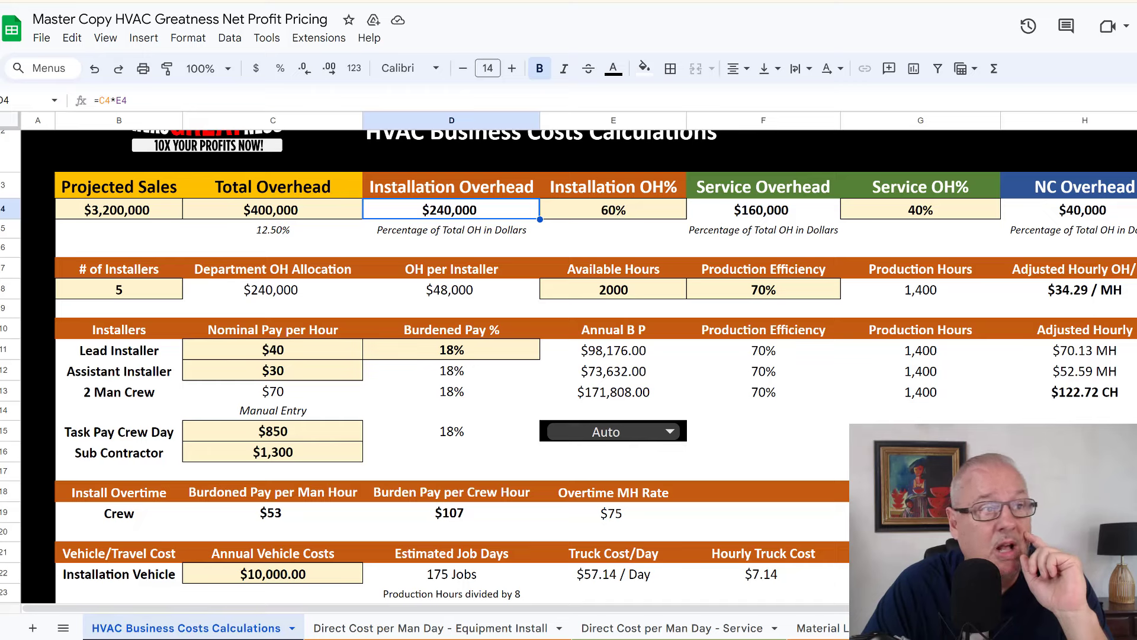
left_click(218, 69)
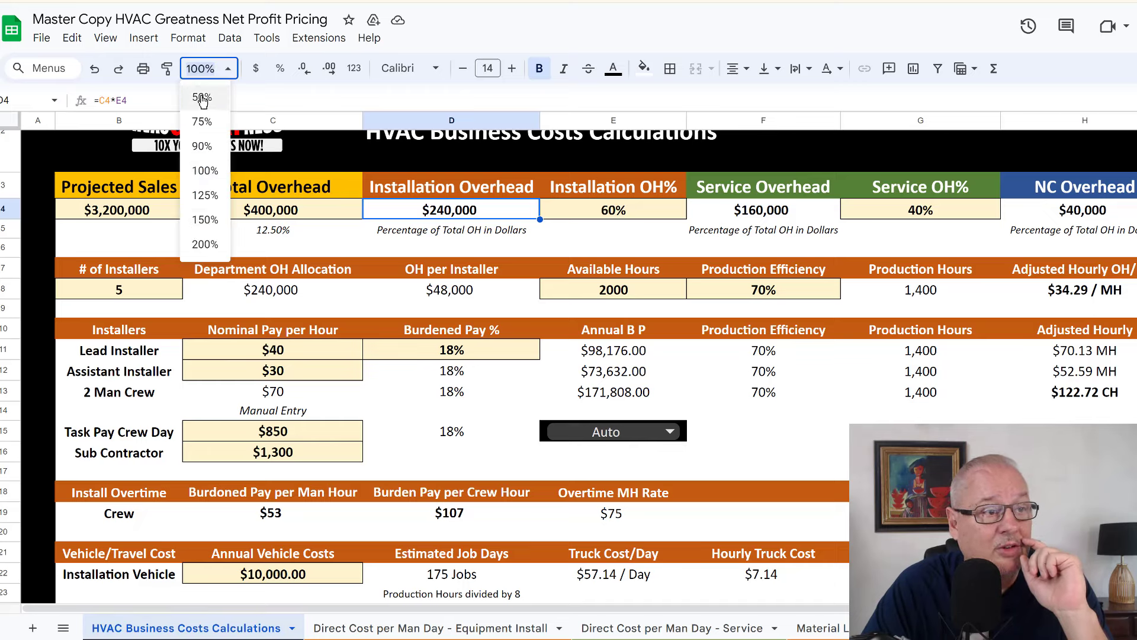
left_click(202, 99)
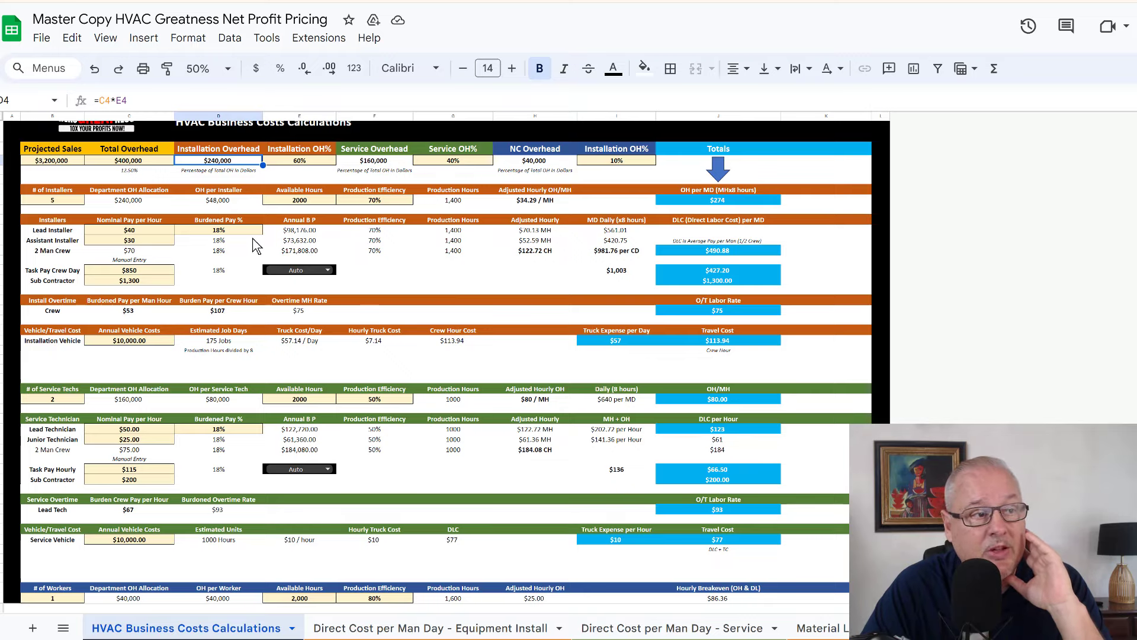
scroll(256, 245, "down", 2)
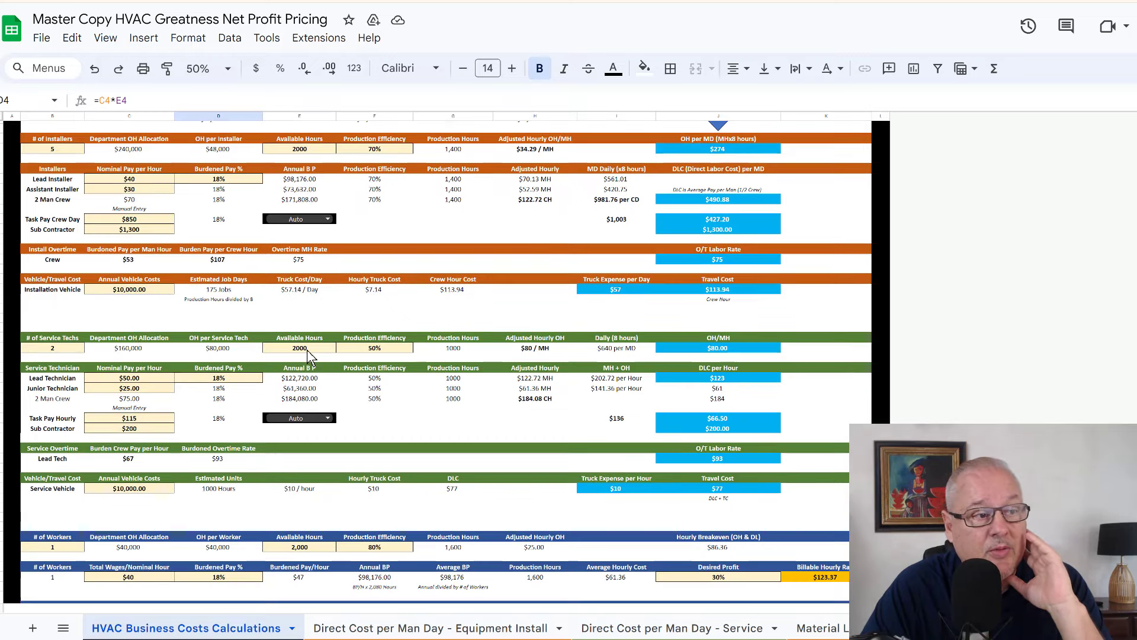
scroll(308, 355, "down", 4)
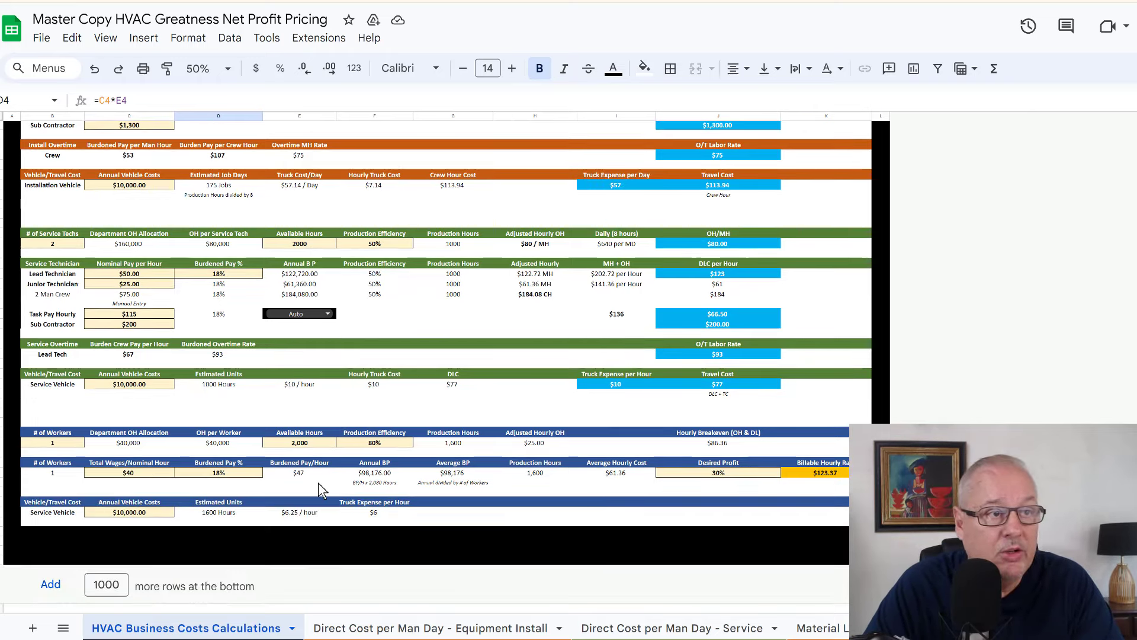
scroll(318, 489, "up", 4)
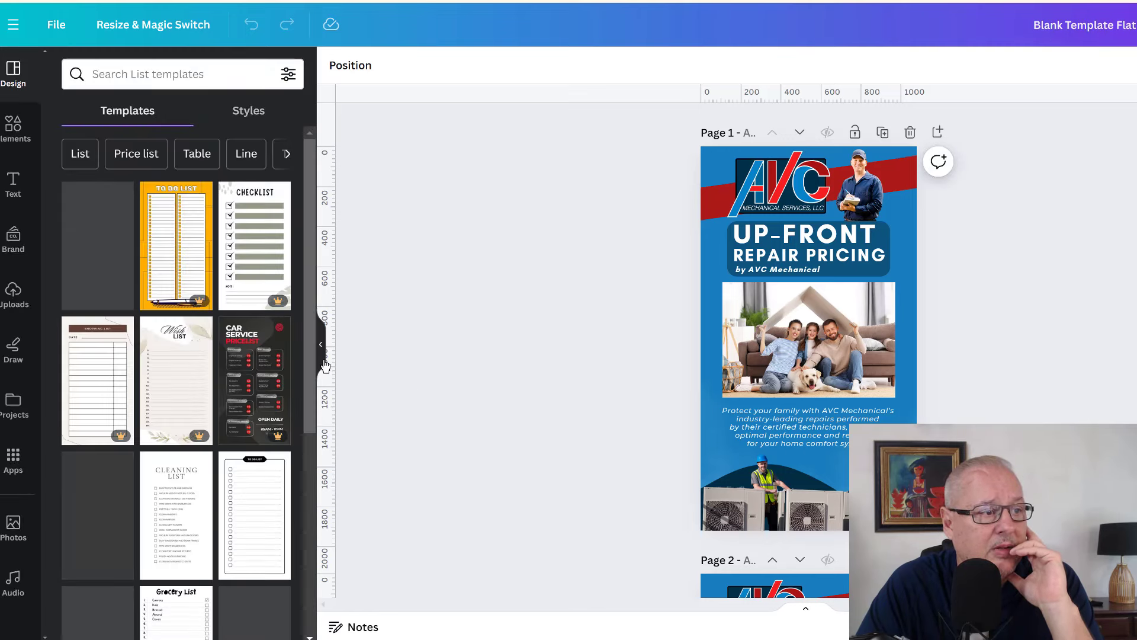
Hide the templates panel and scroll through pages 1–4 of the price list.
left_click(323, 363)
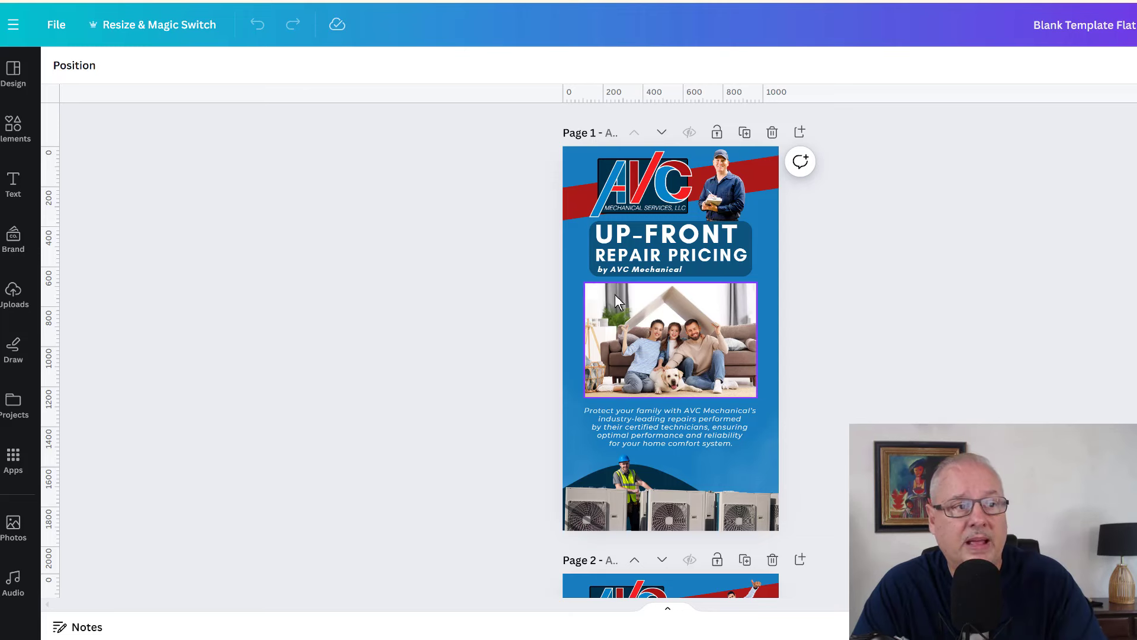
scroll(772, 265, "down", 7)
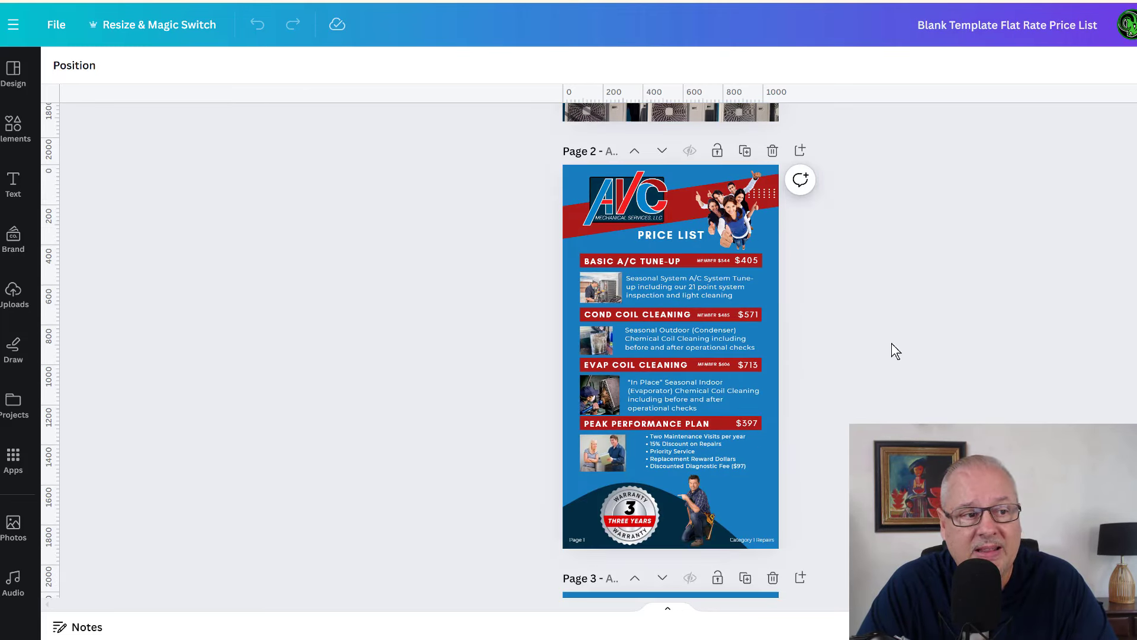
scroll(891, 346, "down", 7)
scroll(891, 345, "down", 5)
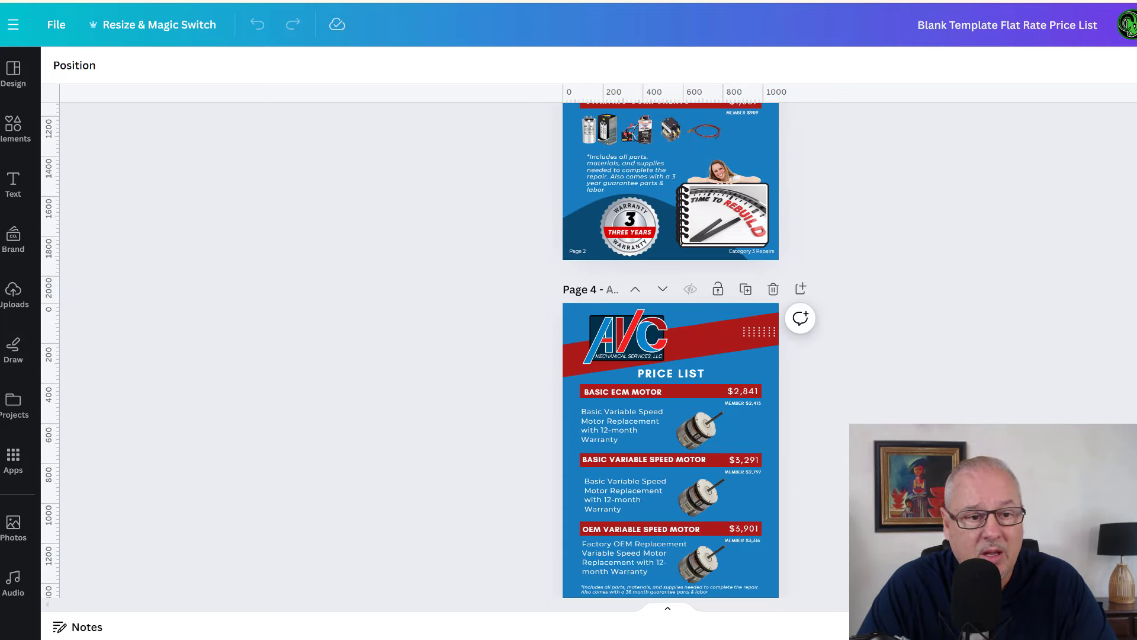
Switch to grid view and scan the thumbnails of all the rebranded price pages.
key("ctrl+alt+g")
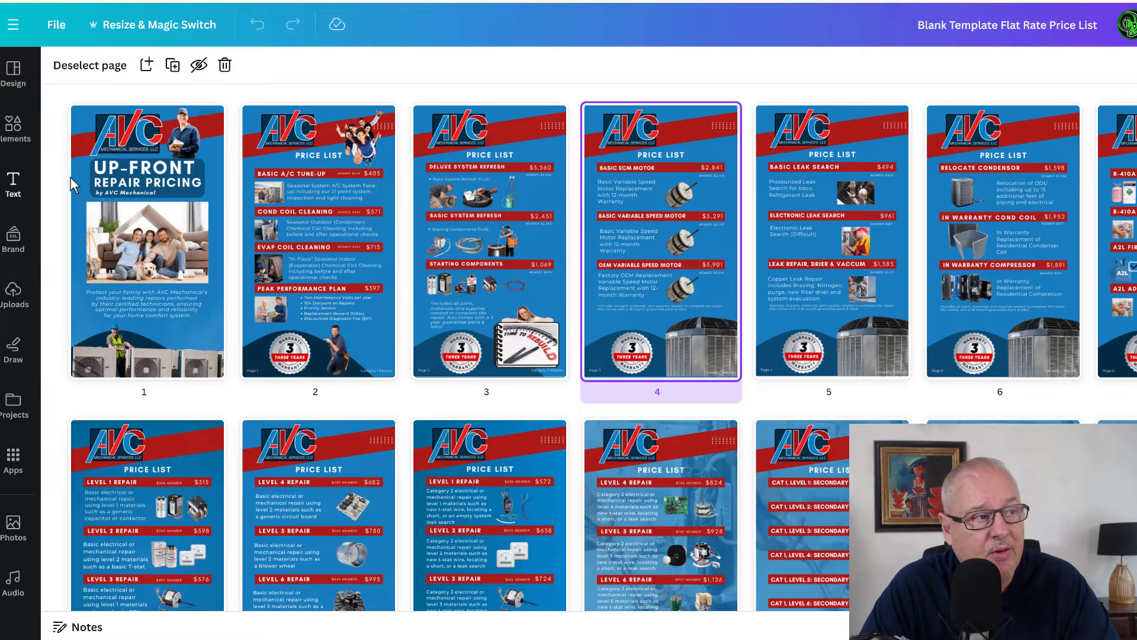
scroll(71, 184, "down", 2)
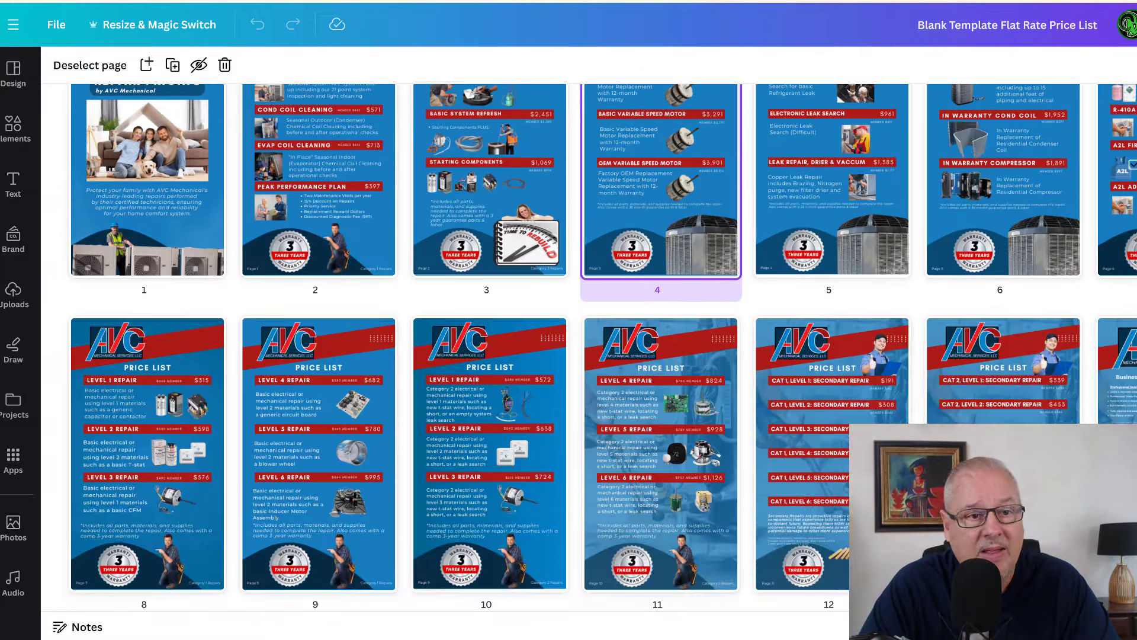
scroll(602, 315, "down", 4)
scroll(603, 314, "up", 2)
scroll(603, 315, "up", 2)
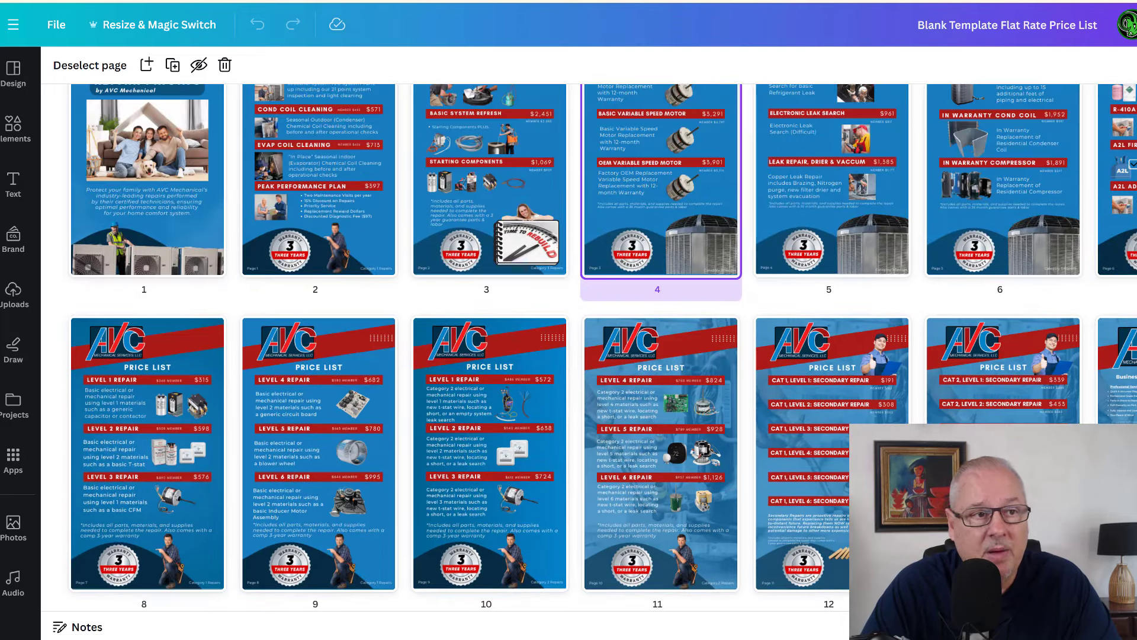
scroll(1108, 413, "up", 2)
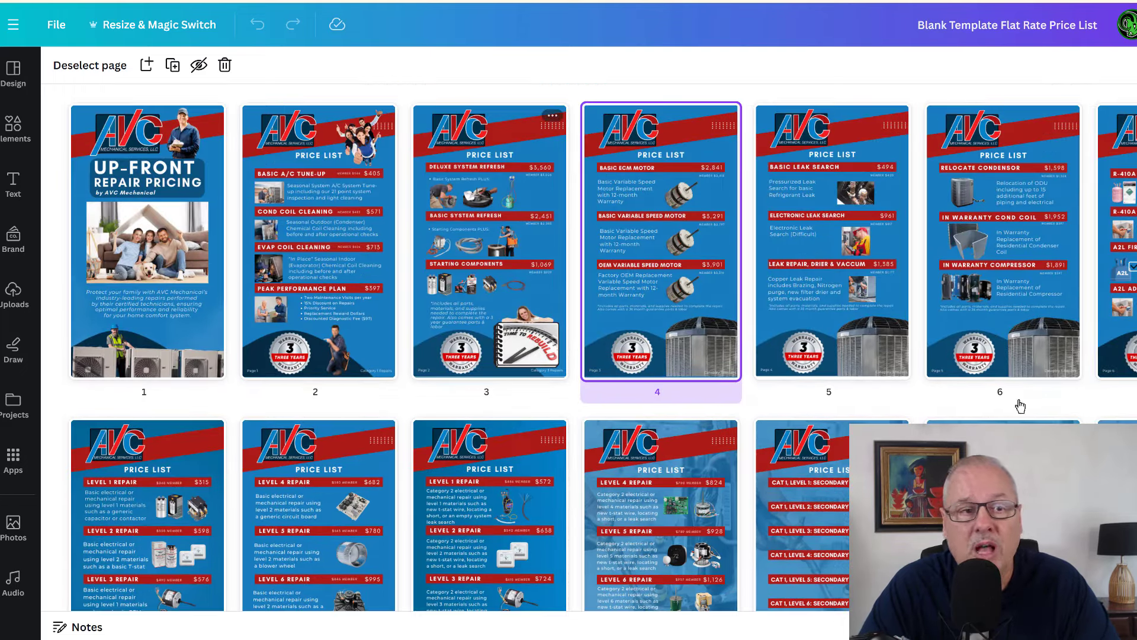
scroll(1108, 413, "down", 2)
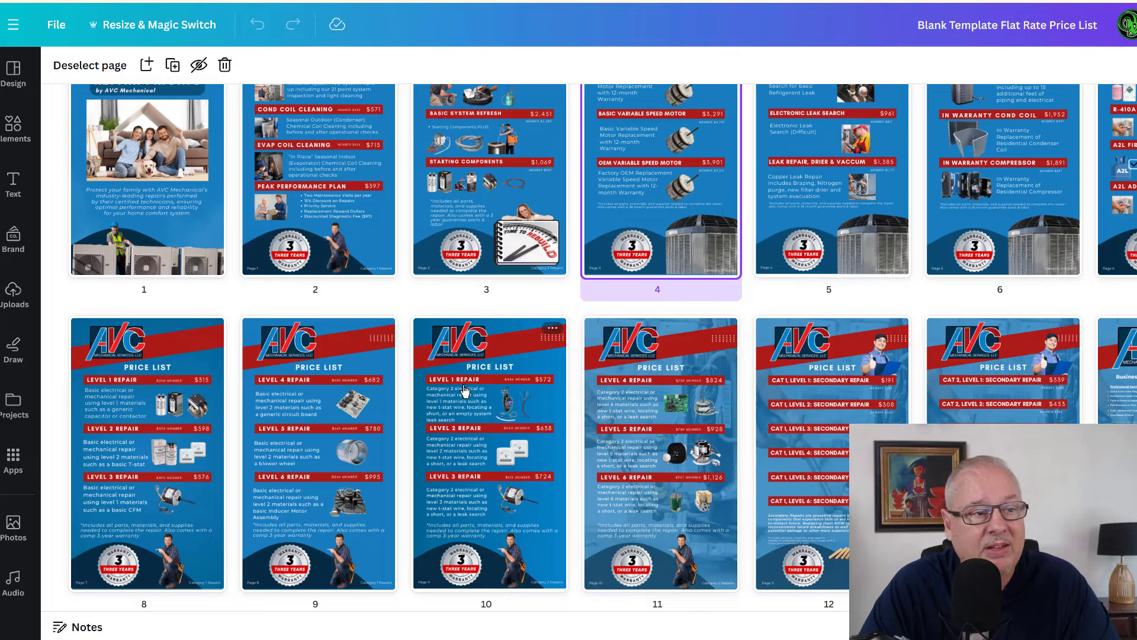
scroll(460, 394, "up", 2)
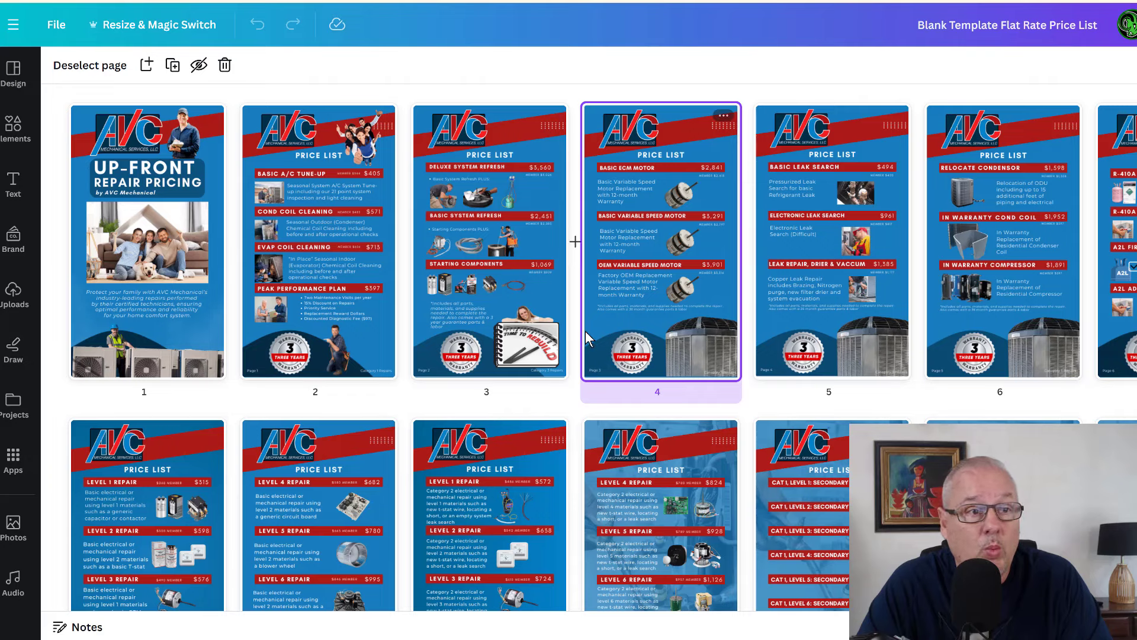
Show page 5 full size and zoom in on its leak search prices.
left_click(829, 308)
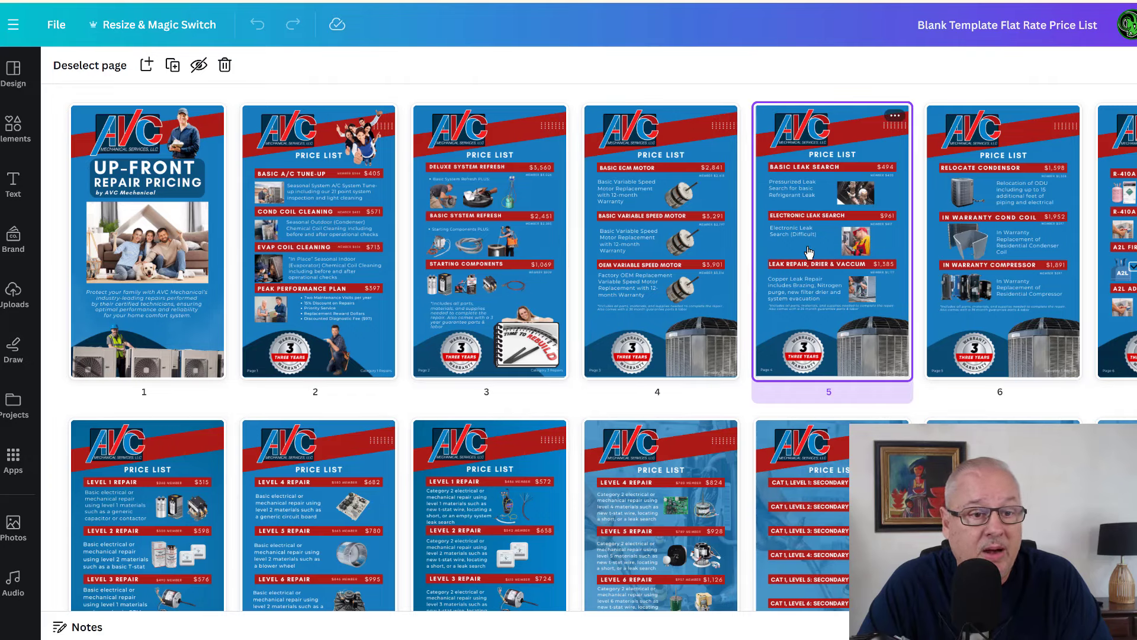
key("Return")
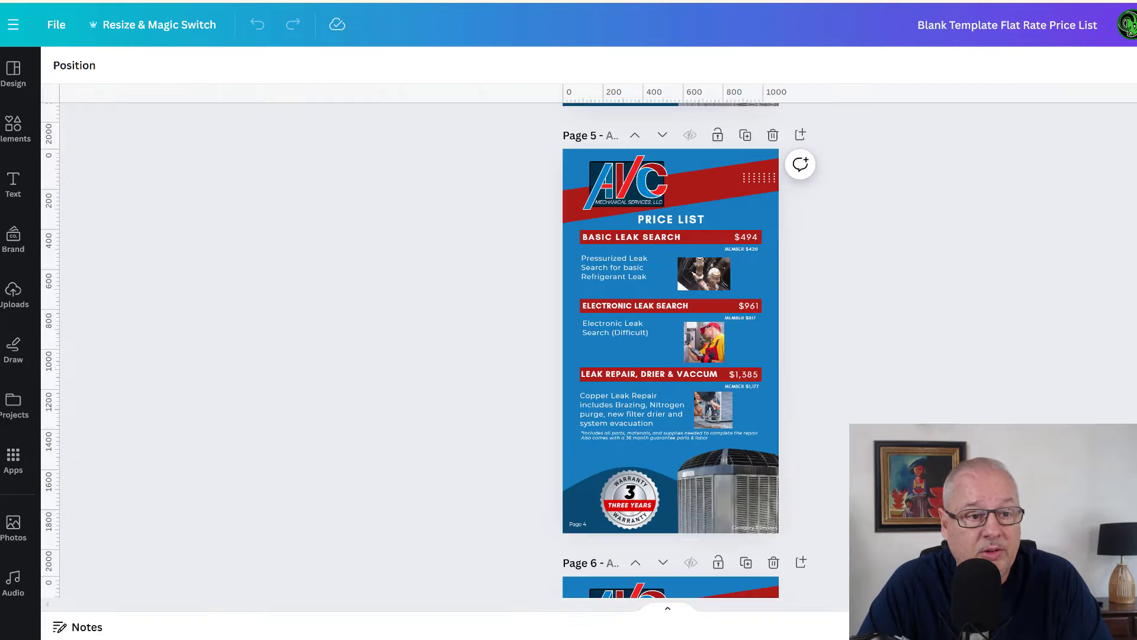
key("ctrl+plus")
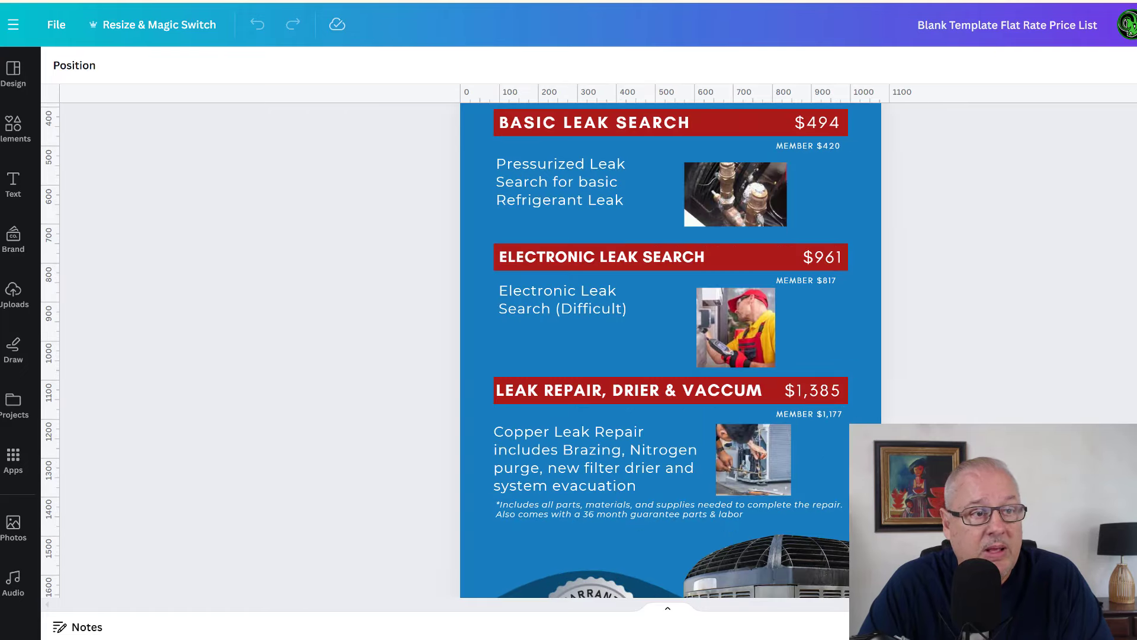
key("ctrl+plus")
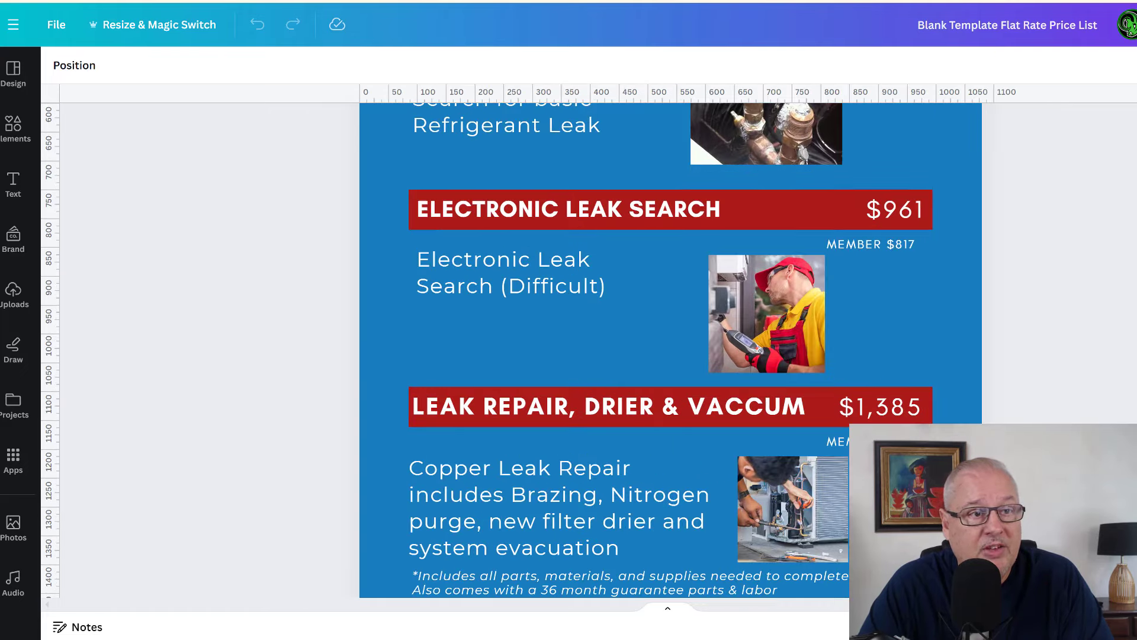
scroll(669, 349, "up", 4)
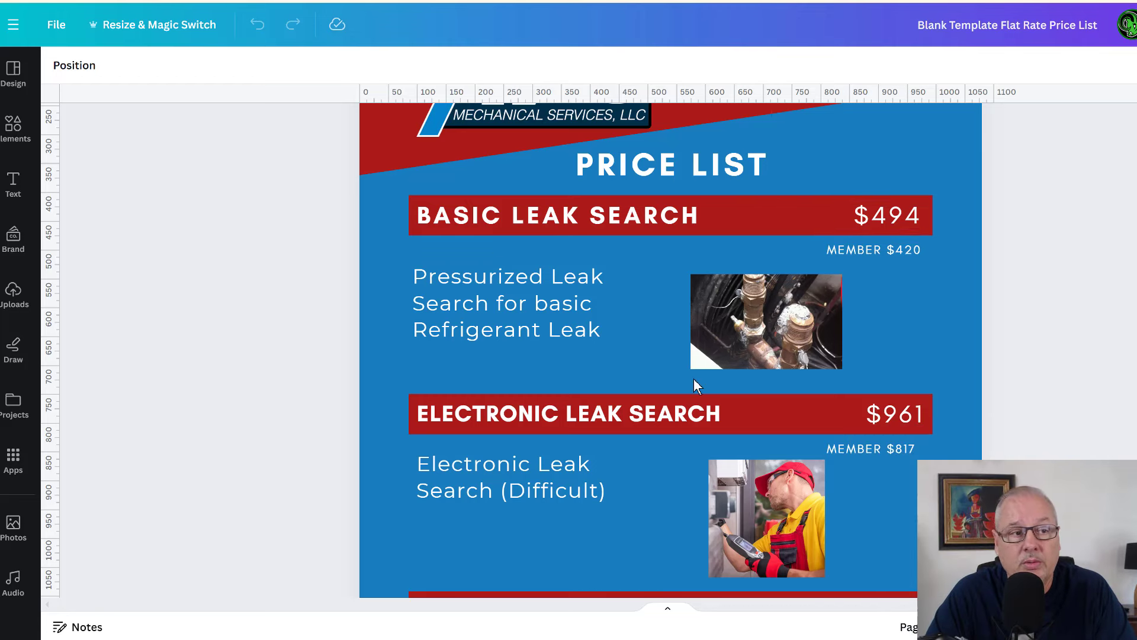
Scroll past the condenser, compressor and refrigerant pages to page 8's Level 1 ($315) and Level 2 ($598) repairs.
scroll(983, 344, "down", 3)
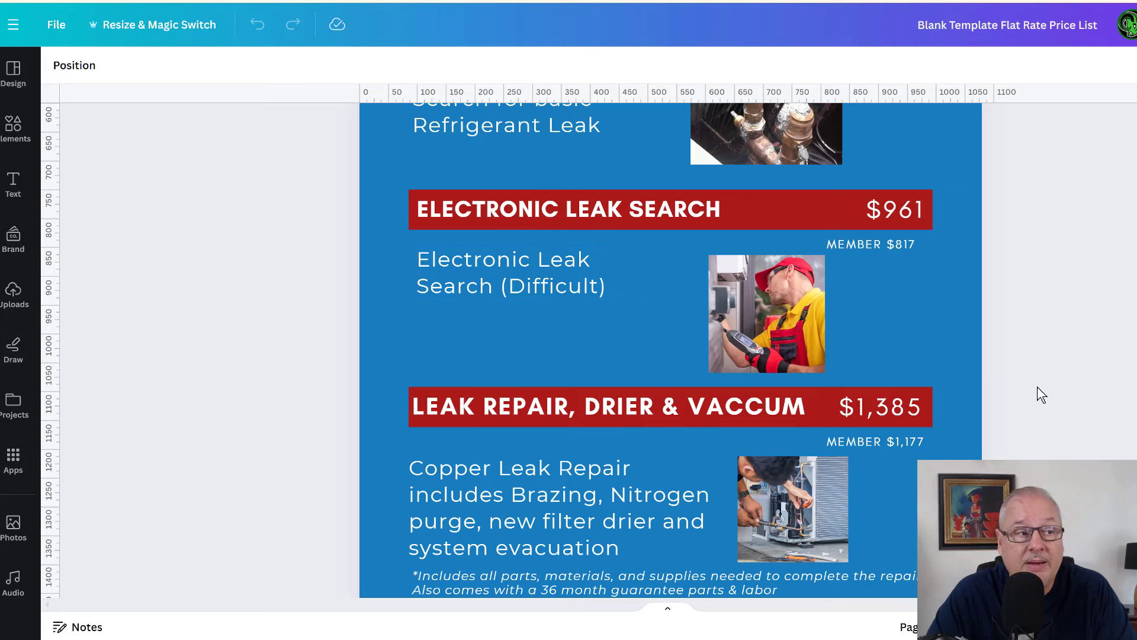
scroll(1055, 394, "down", 2)
scroll(1079, 414, "down", 2)
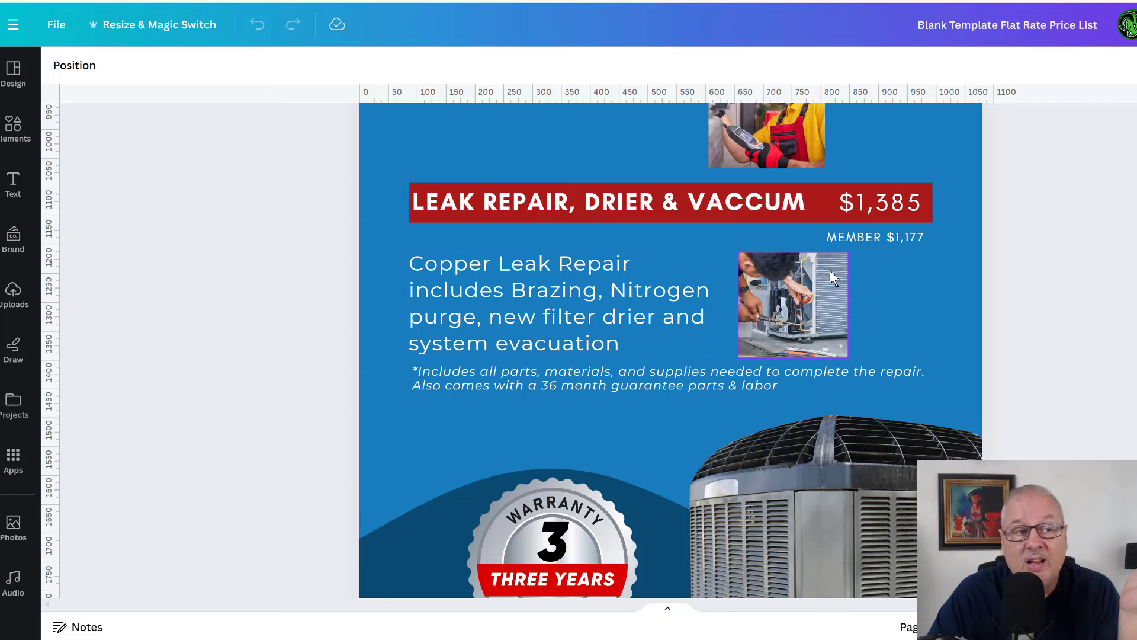
scroll(832, 279, "down", 8)
scroll(833, 283, "down", 4)
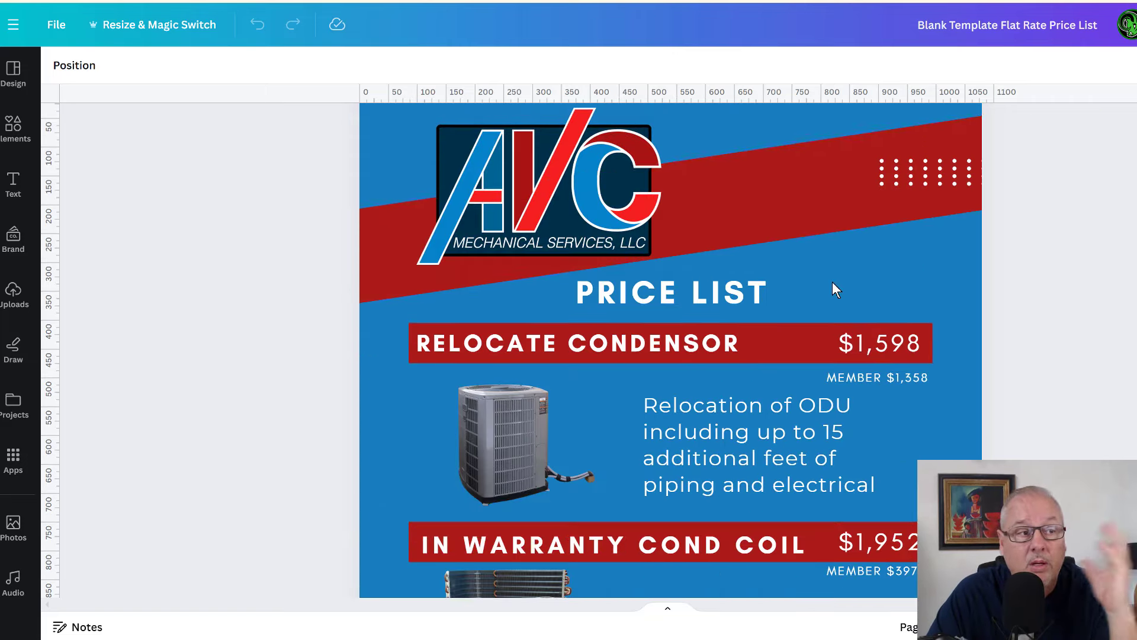
scroll(833, 282, "down", 3)
scroll(833, 282, "up", 2)
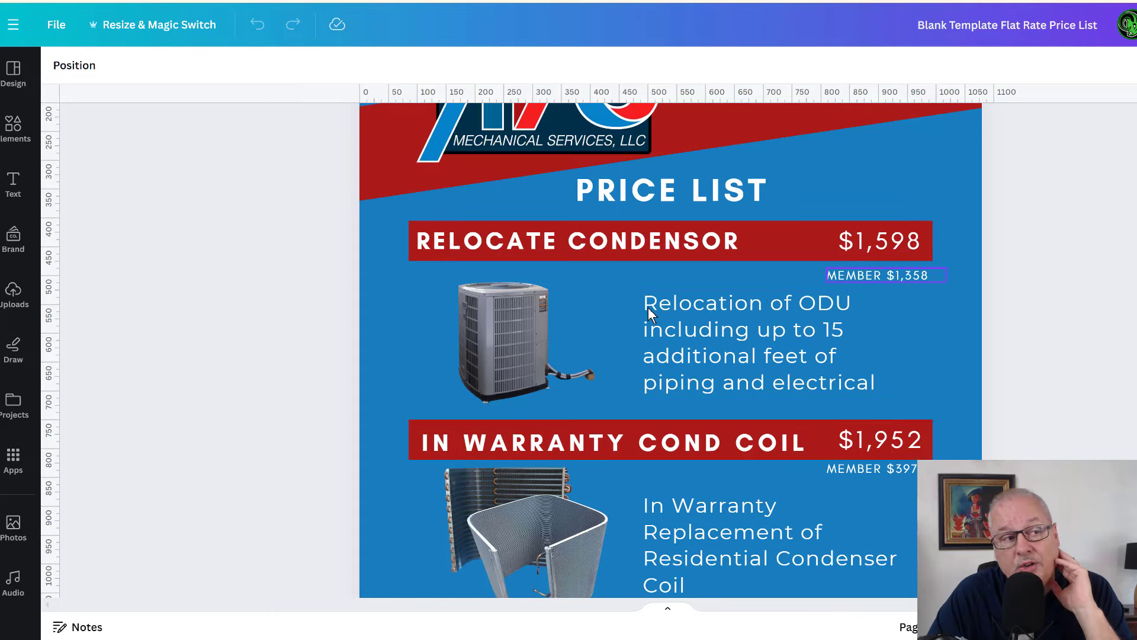
scroll(696, 418, "down", 4)
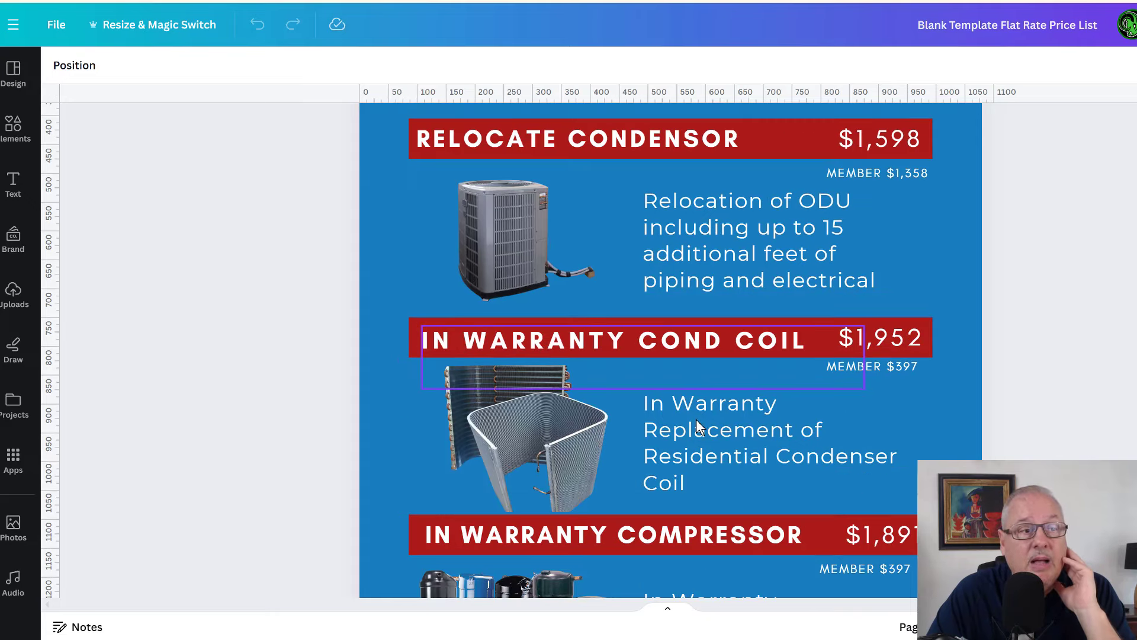
scroll(695, 417, "down", 2)
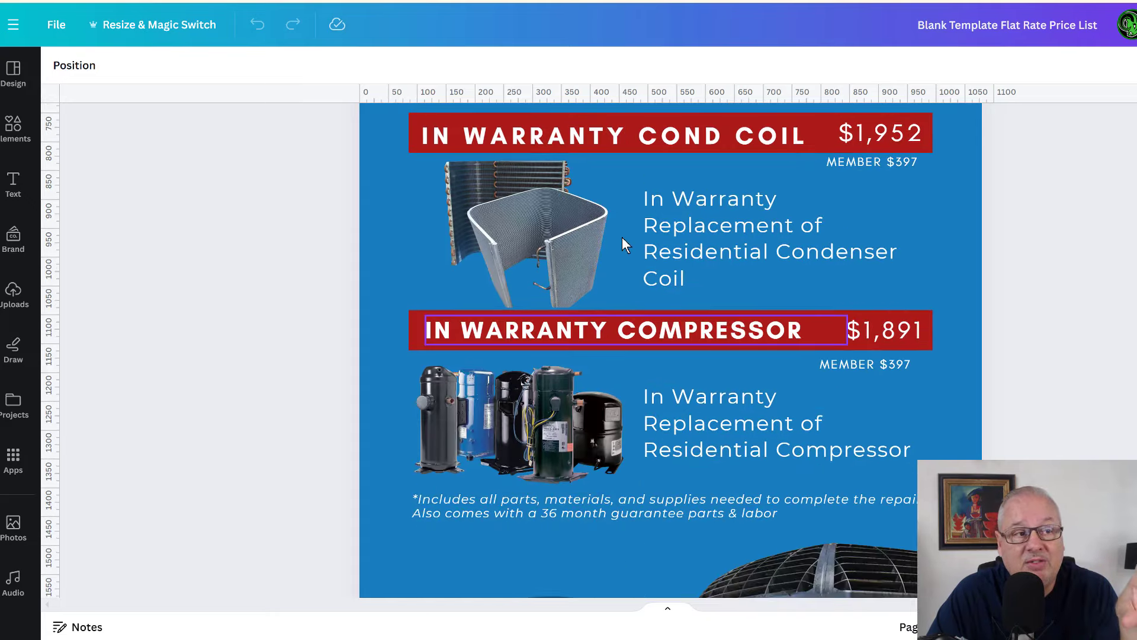
scroll(655, 354, "down", 2)
scroll(656, 354, "down", 2)
scroll(754, 337, "up", 2)
scroll(776, 321, "down", 3)
scroll(745, 370, "down", 5)
scroll(297, 375, "down", 5)
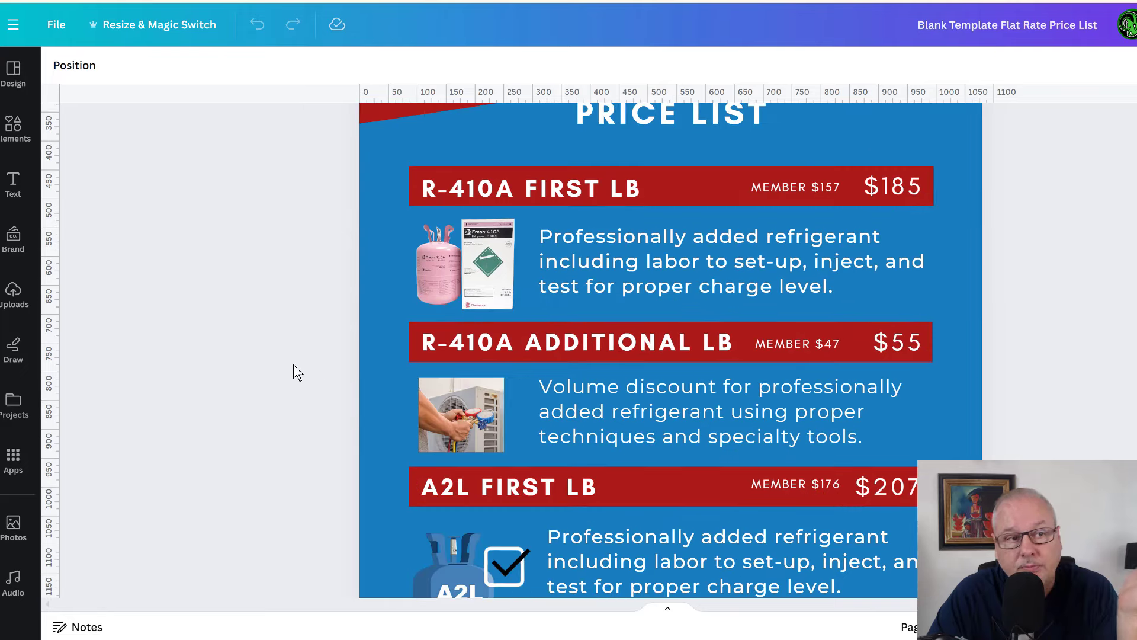
scroll(281, 362, "down", 2)
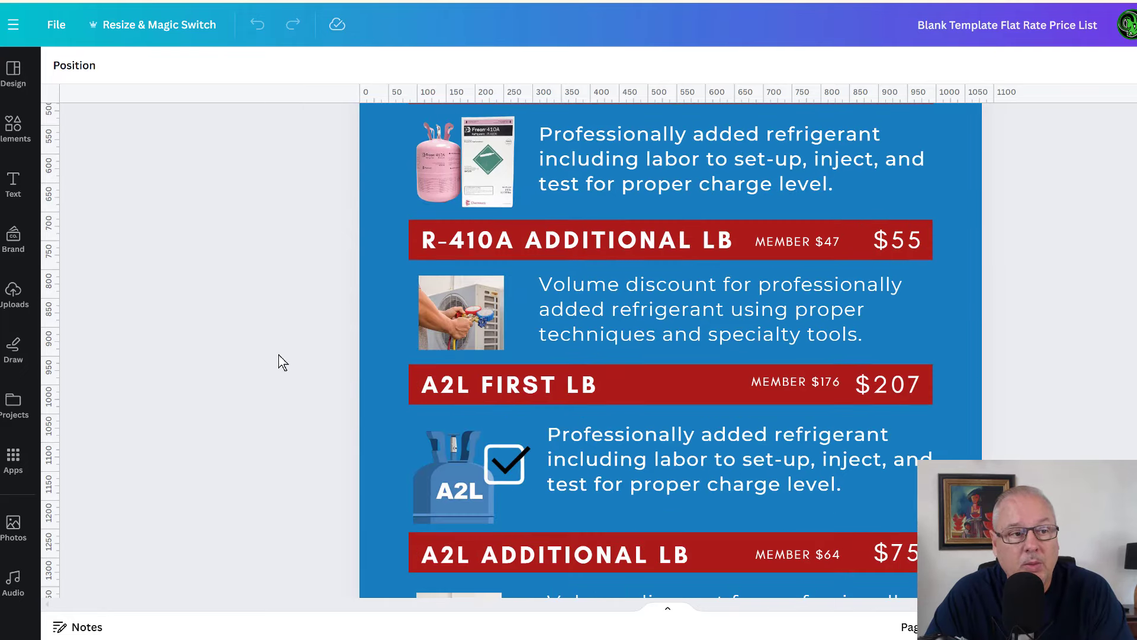
scroll(280, 362, "down", 3)
scroll(279, 355, "down", 2)
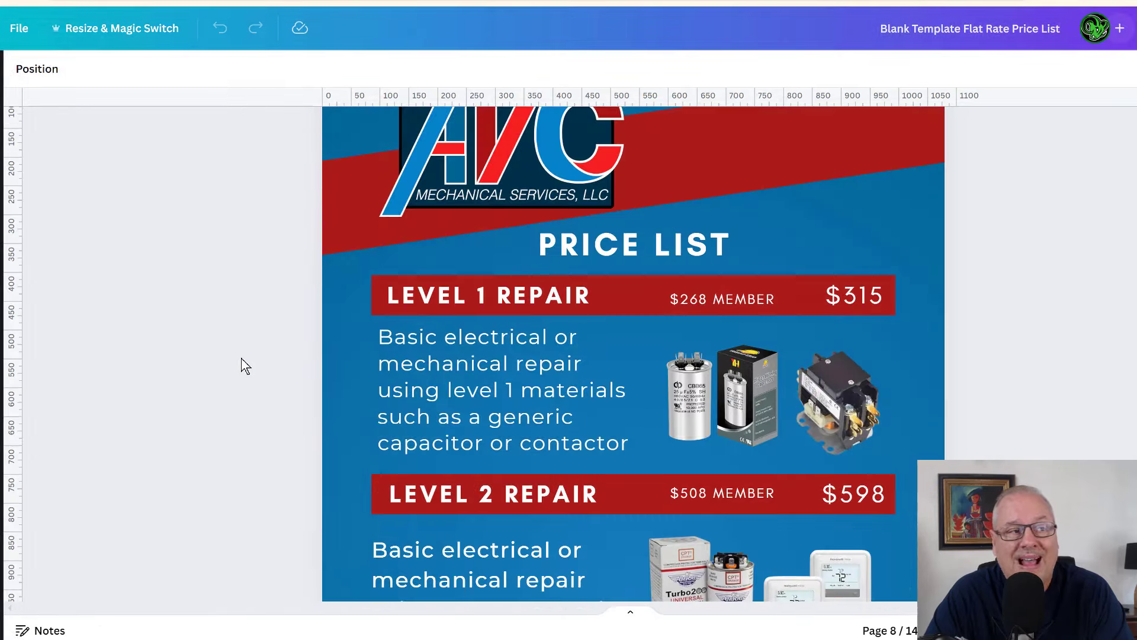
Scroll from page 8's repair levels down to page 9's $724 Level 3 Repair and warranty badge.
scroll(245, 366, "down", 2)
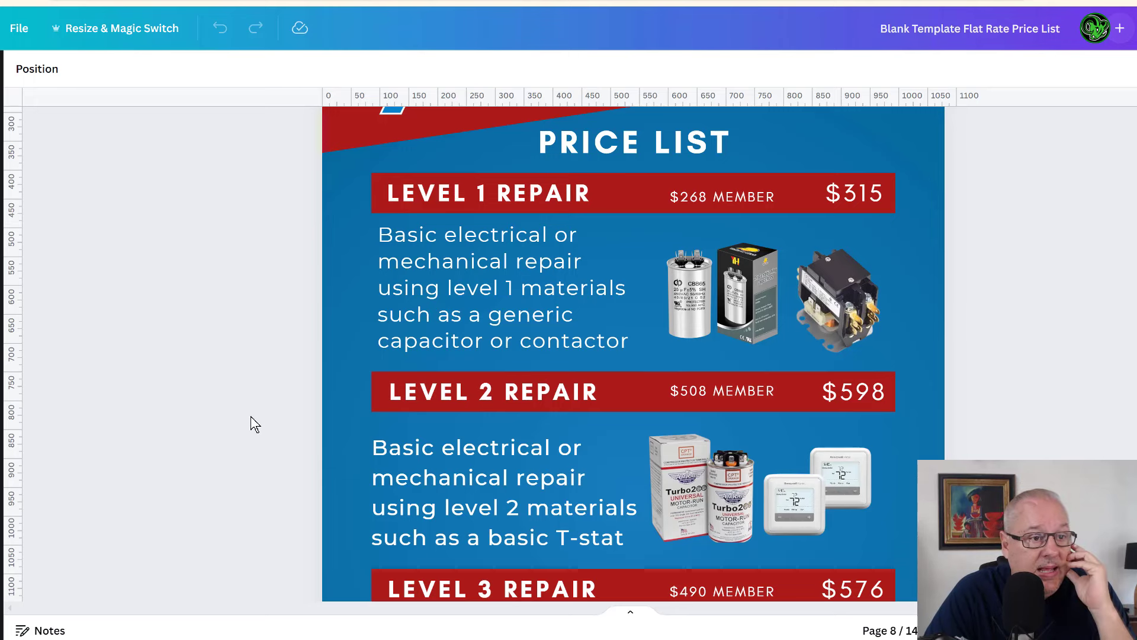
scroll(268, 406, "down", 2)
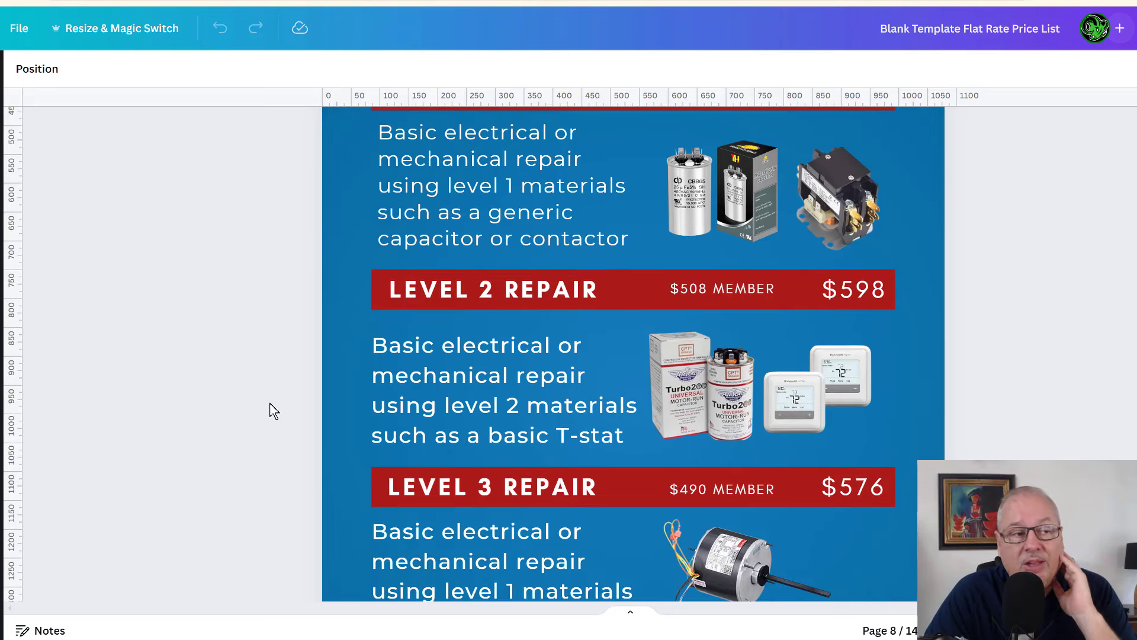
scroll(270, 402, "down", 1)
scroll(271, 408, "down", 3)
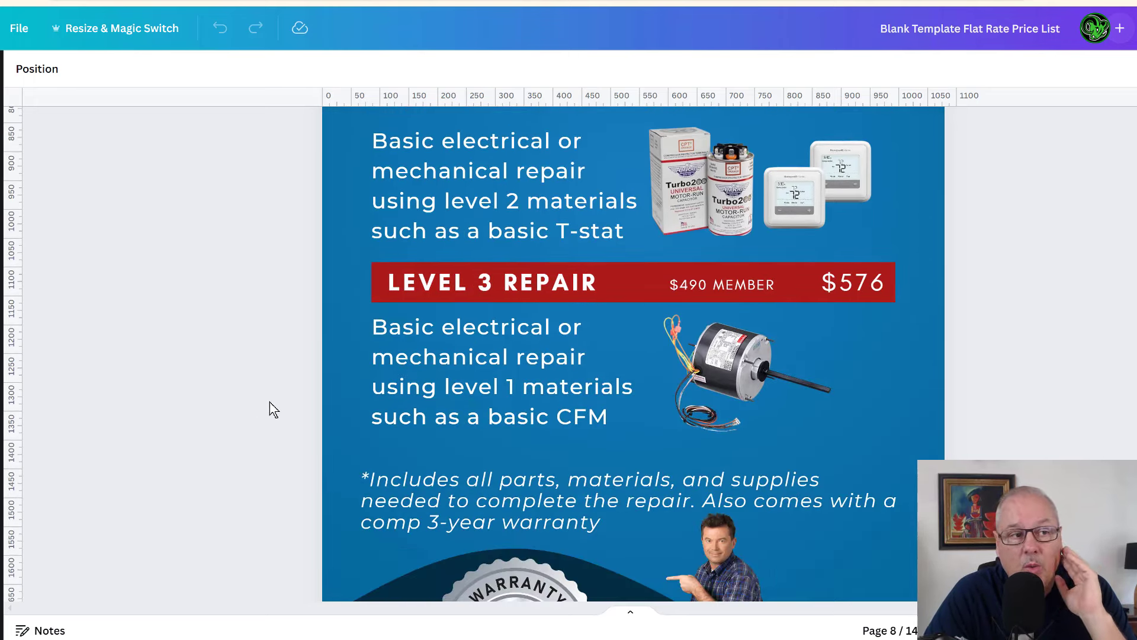
scroll(271, 409, "up", 4)
scroll(269, 403, "up", 2)
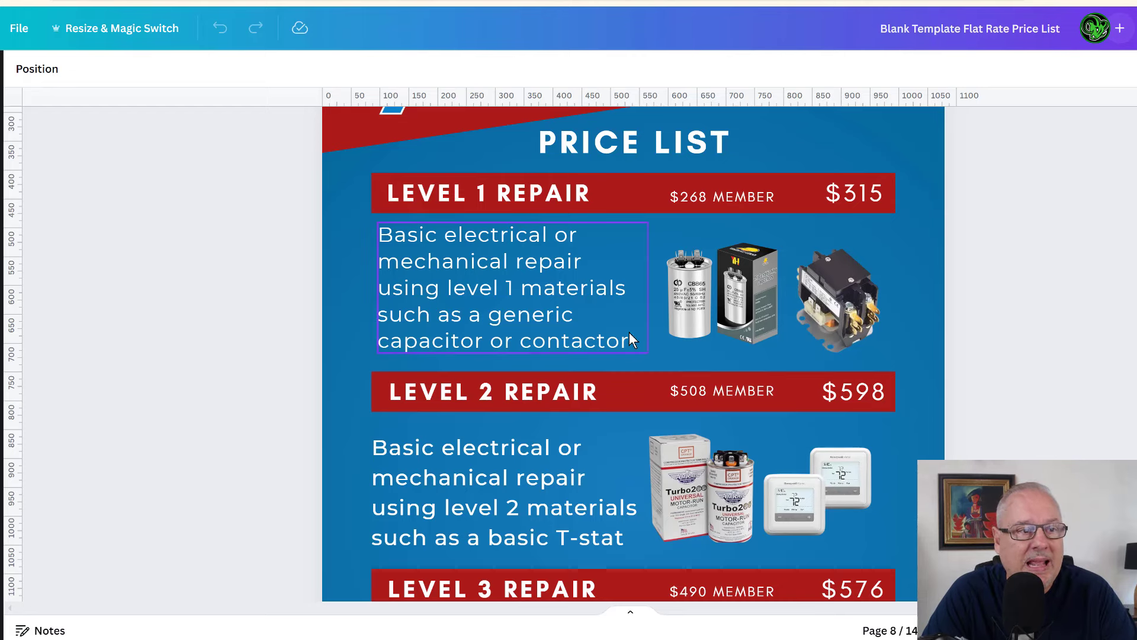
scroll(629, 332, "down", 4)
scroll(1032, 367, "down", 6)
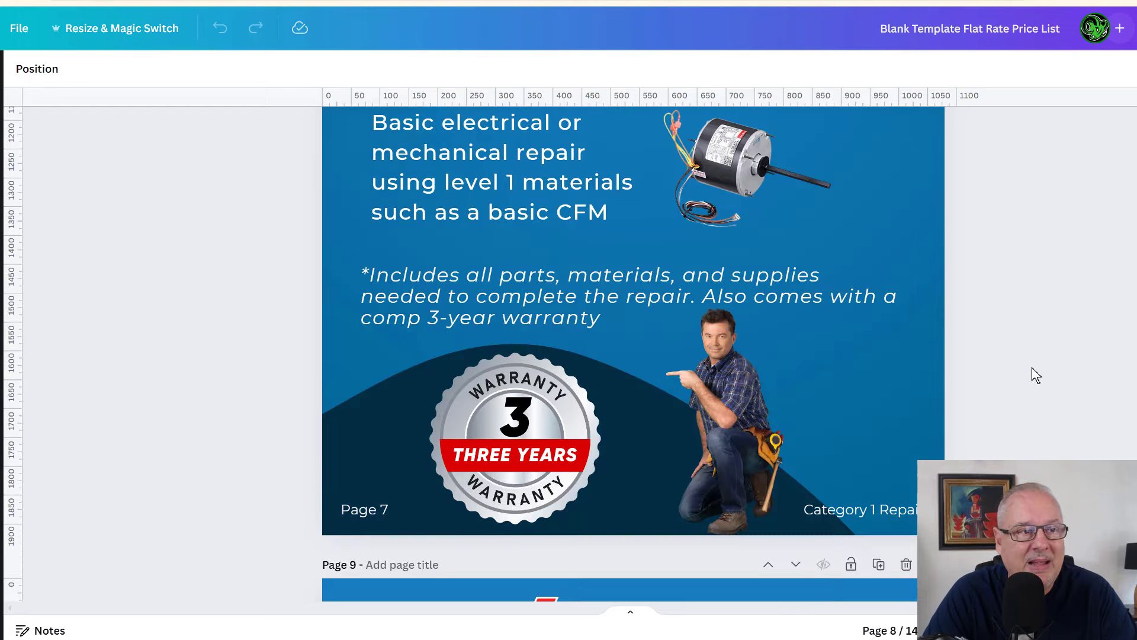
scroll(1032, 367, "up", 5)
scroll(1032, 365, "up", 3)
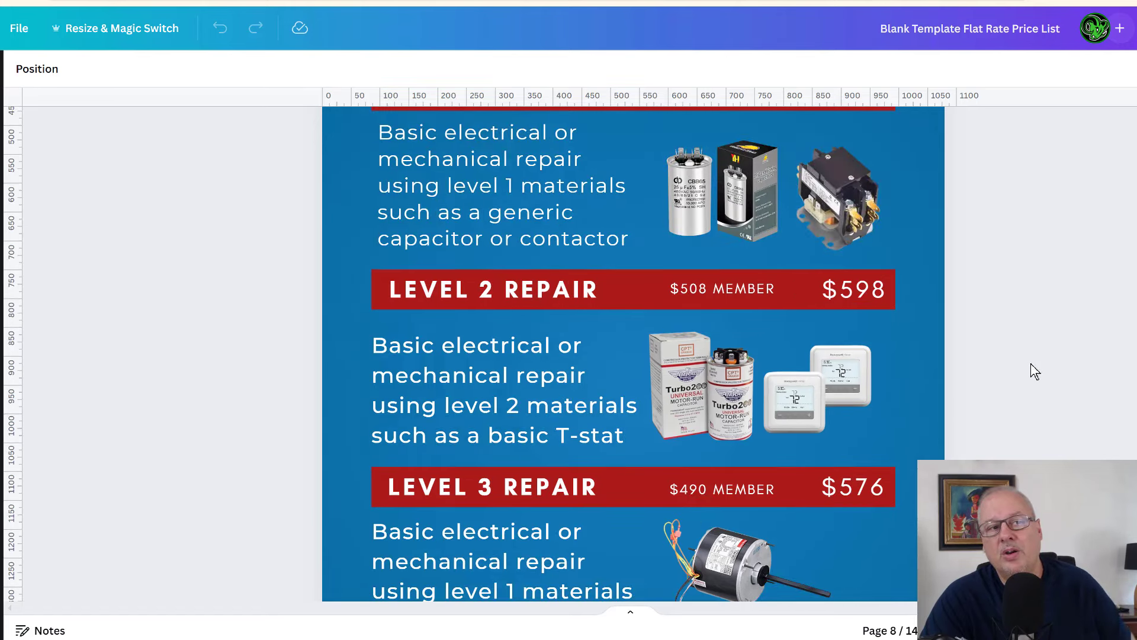
scroll(1032, 363, "up", 2)
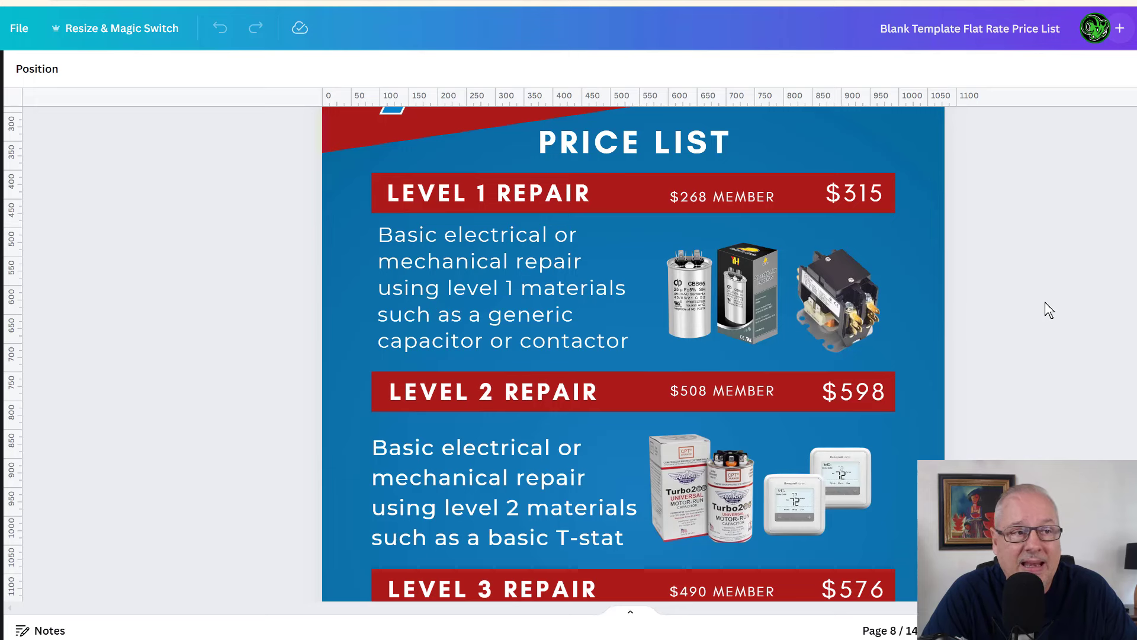
scroll(1045, 301, "down", 3)
scroll(1045, 300, "up", 3)
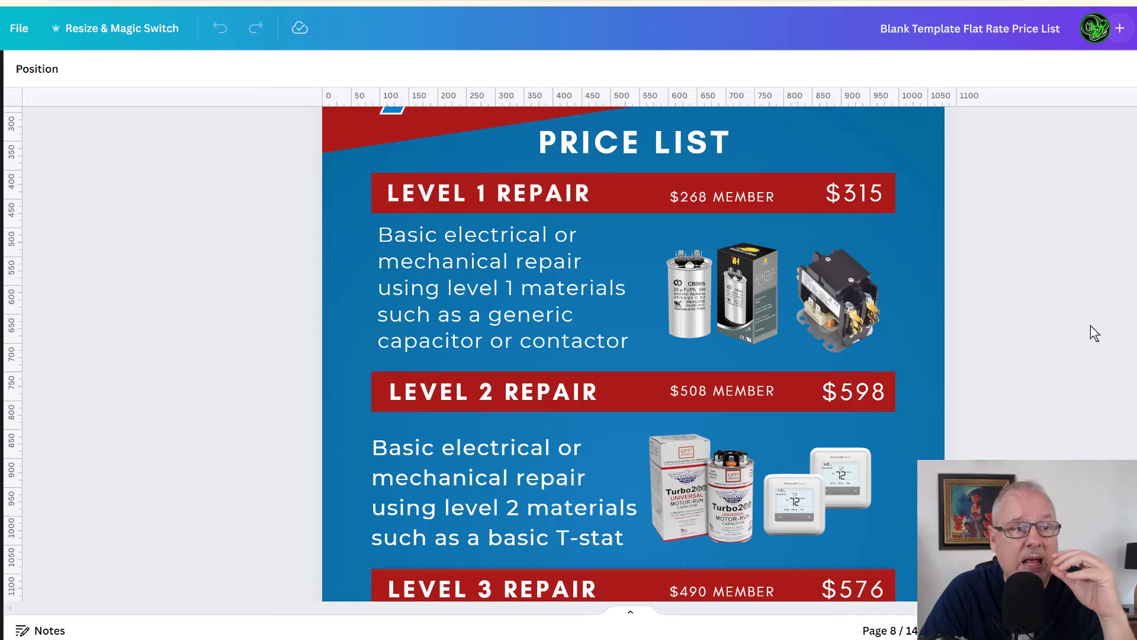
scroll(1090, 326, "down", 10)
scroll(1090, 326, "down", 20)
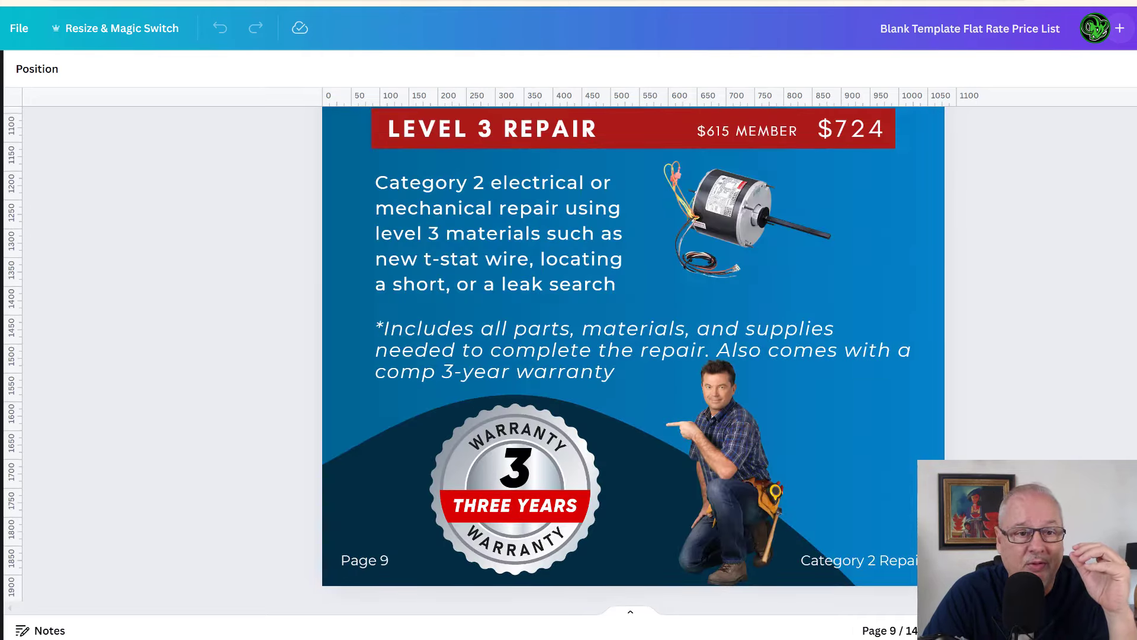
scroll(1090, 326, "down", 5)
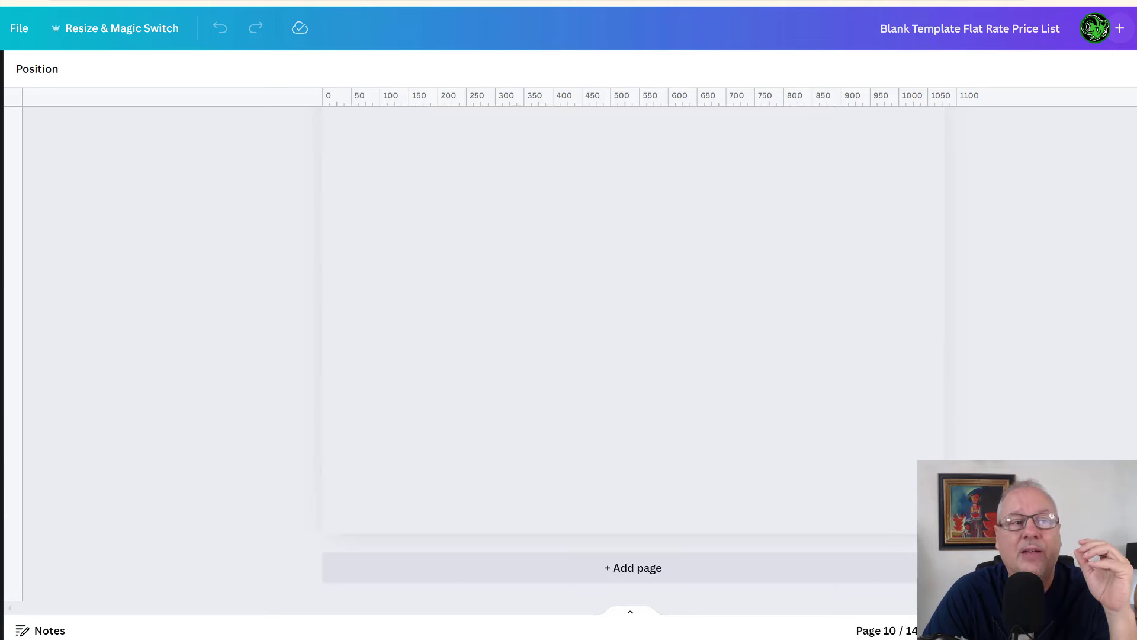
scroll(1087, 438, "down", 20)
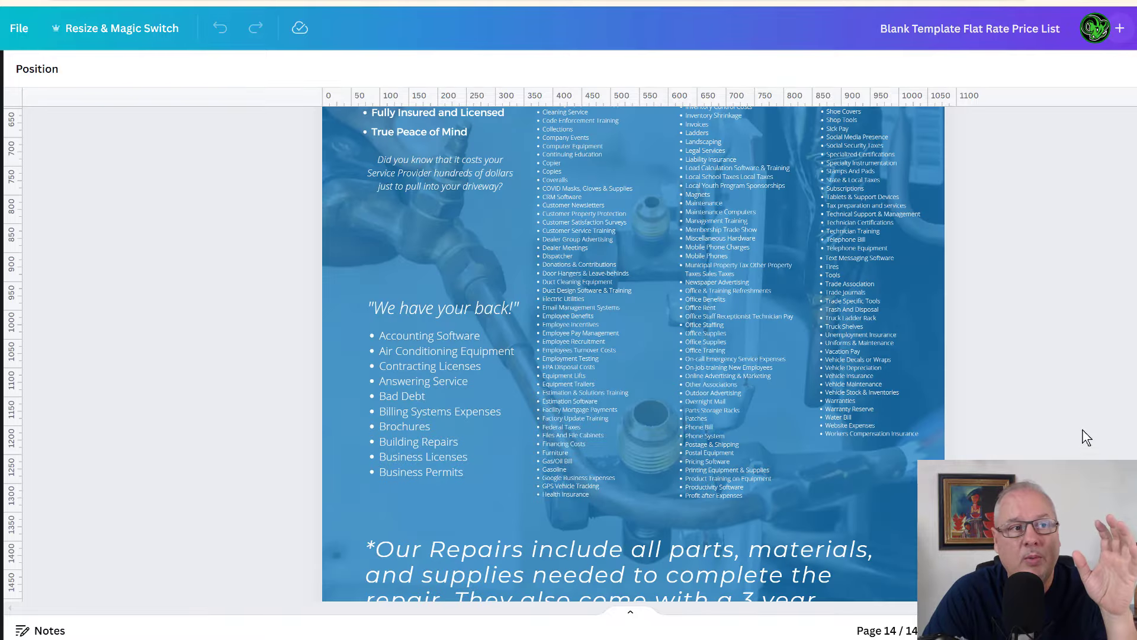
scroll(1083, 429, "up", 10)
scroll(1082, 430, "up", 2)
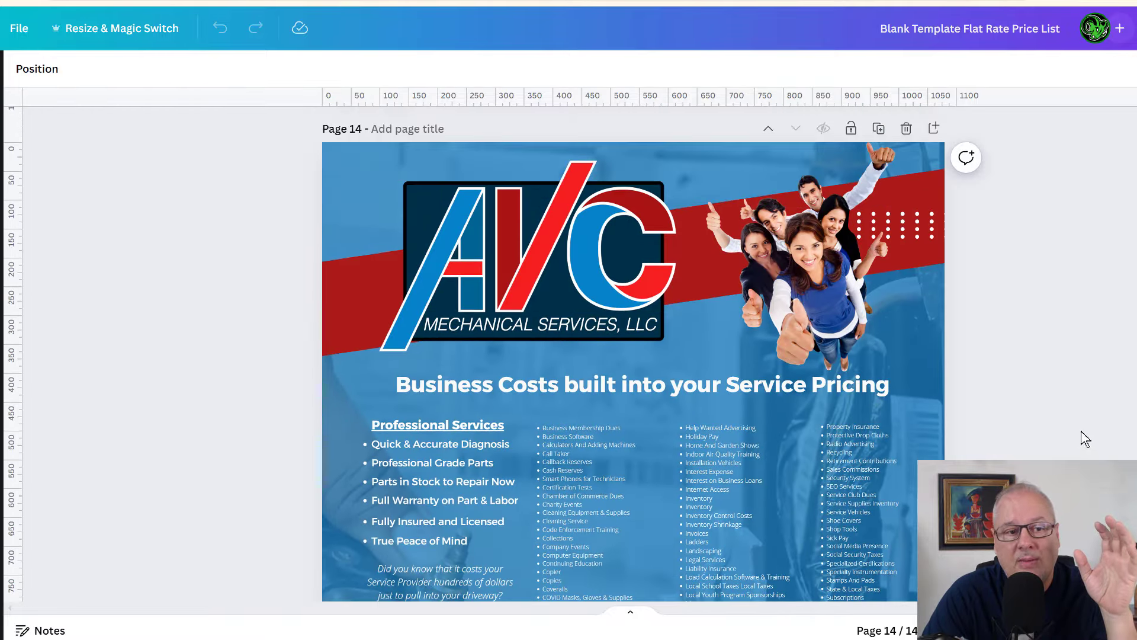
scroll(641, 344, "up", 5)
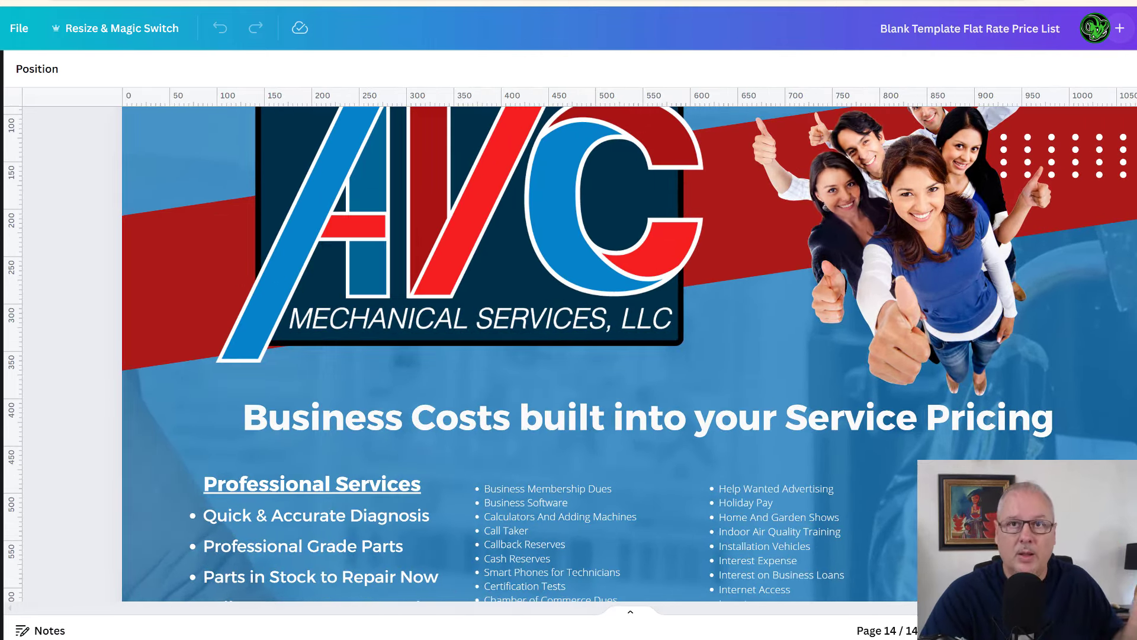
scroll(570, 354, "down", 1)
scroll(631, 367, "down", 5)
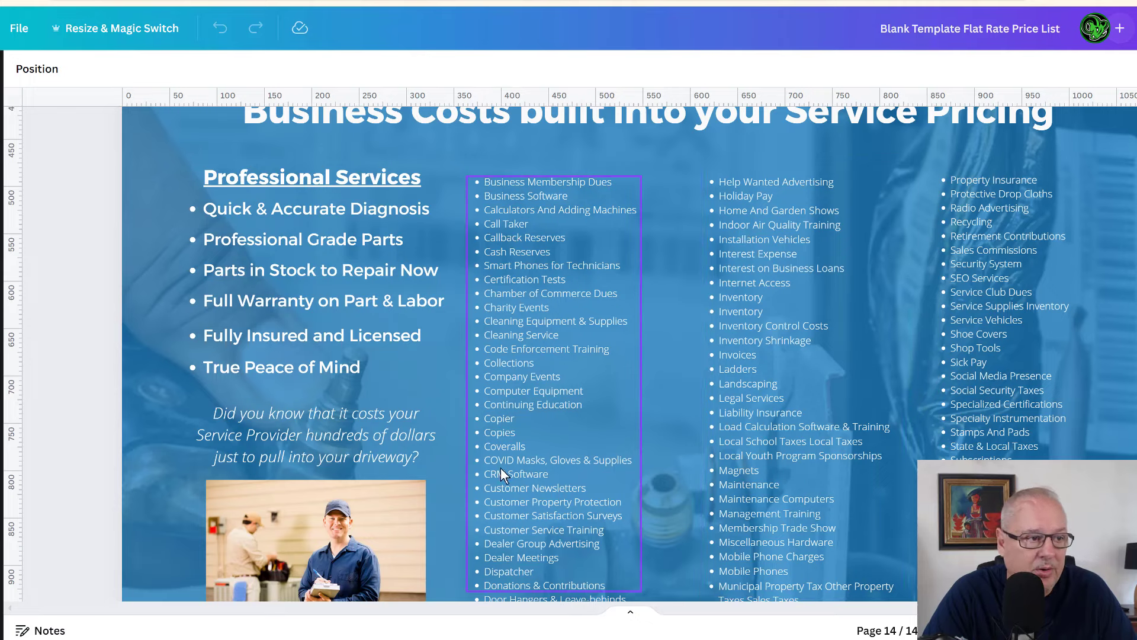
scroll(901, 428, "down", 3)
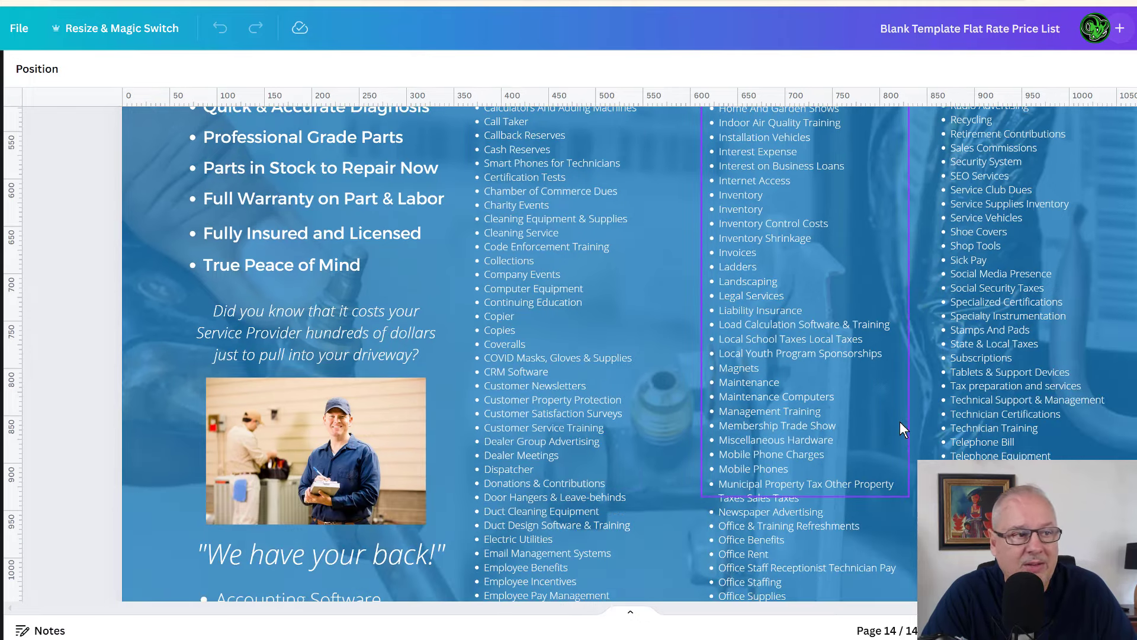
scroll(942, 438, "down", 6)
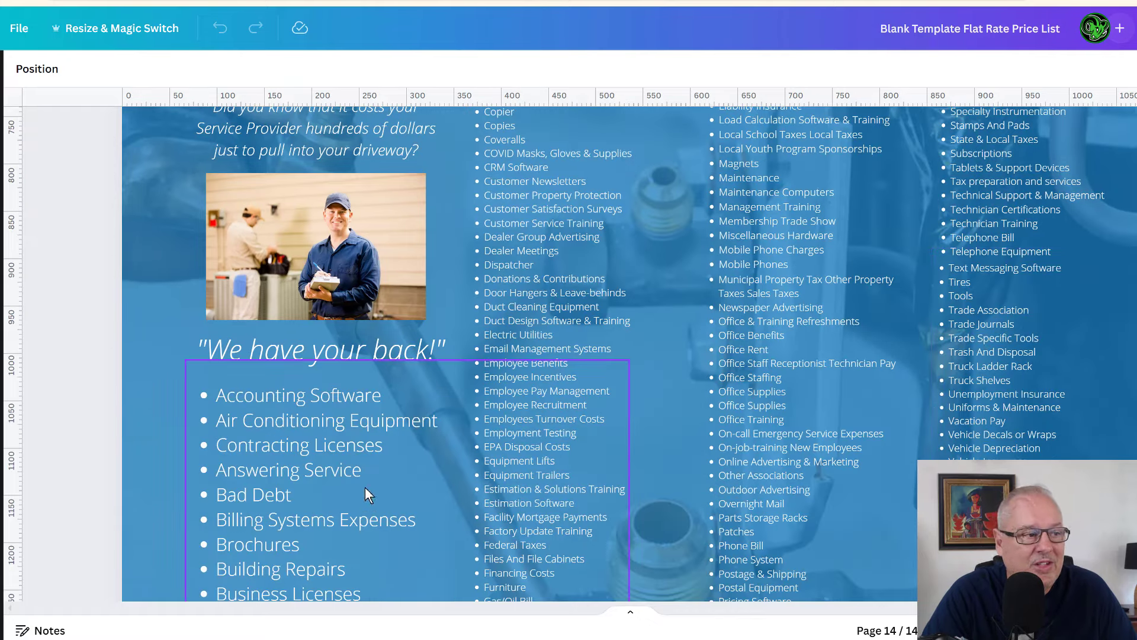
scroll(346, 483, "down", 3)
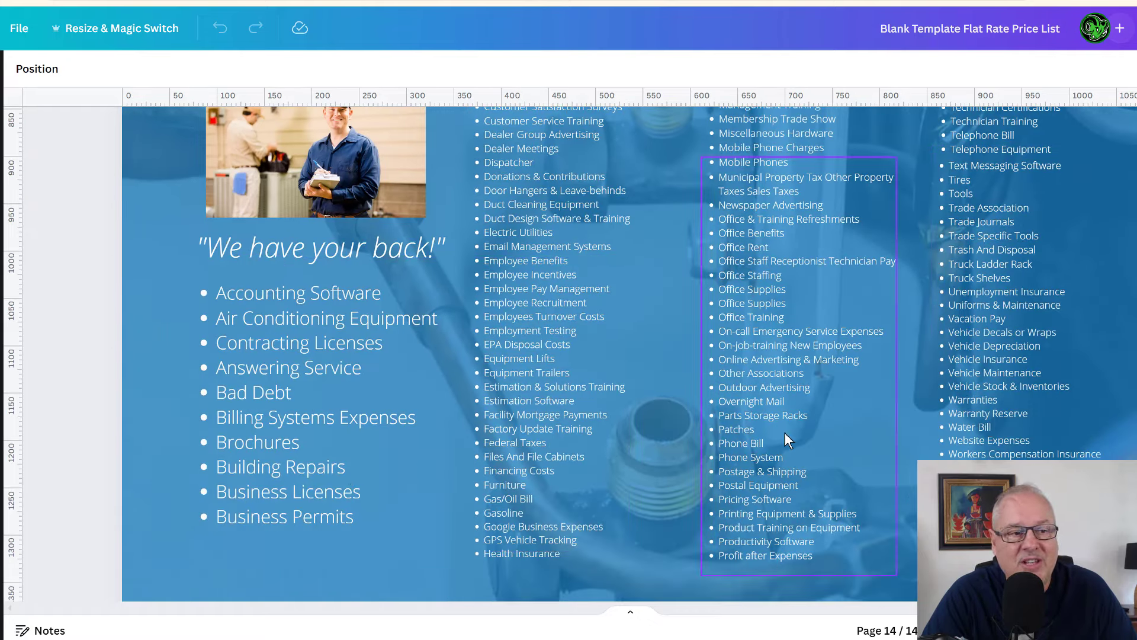
scroll(520, 423, "up", 3)
scroll(520, 422, "up", 10)
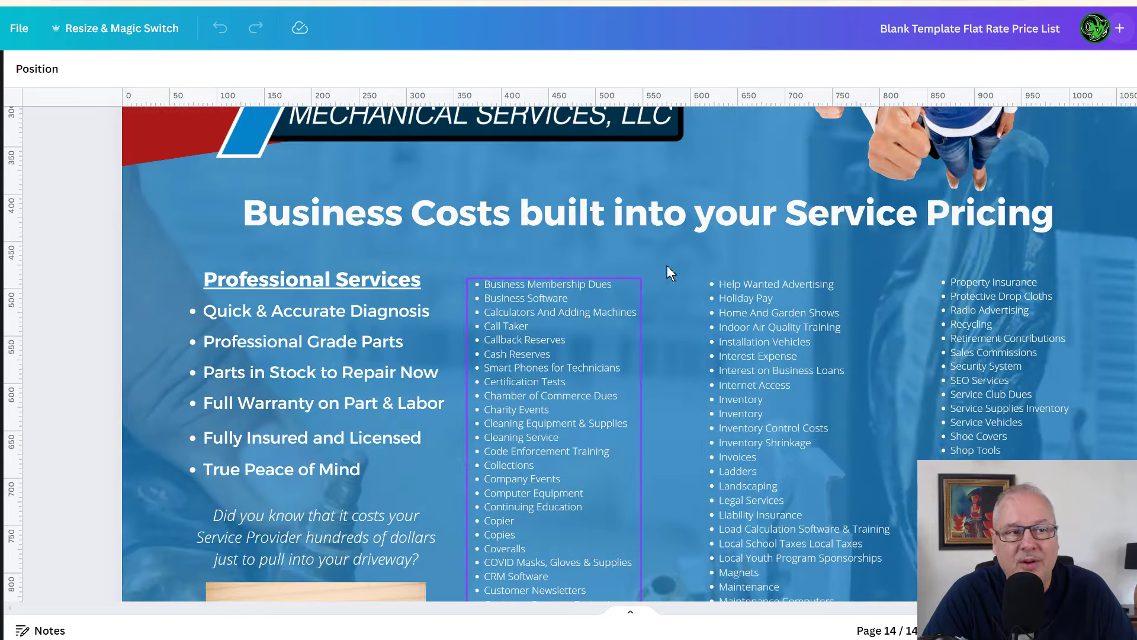
scroll(825, 371, "up", 5)
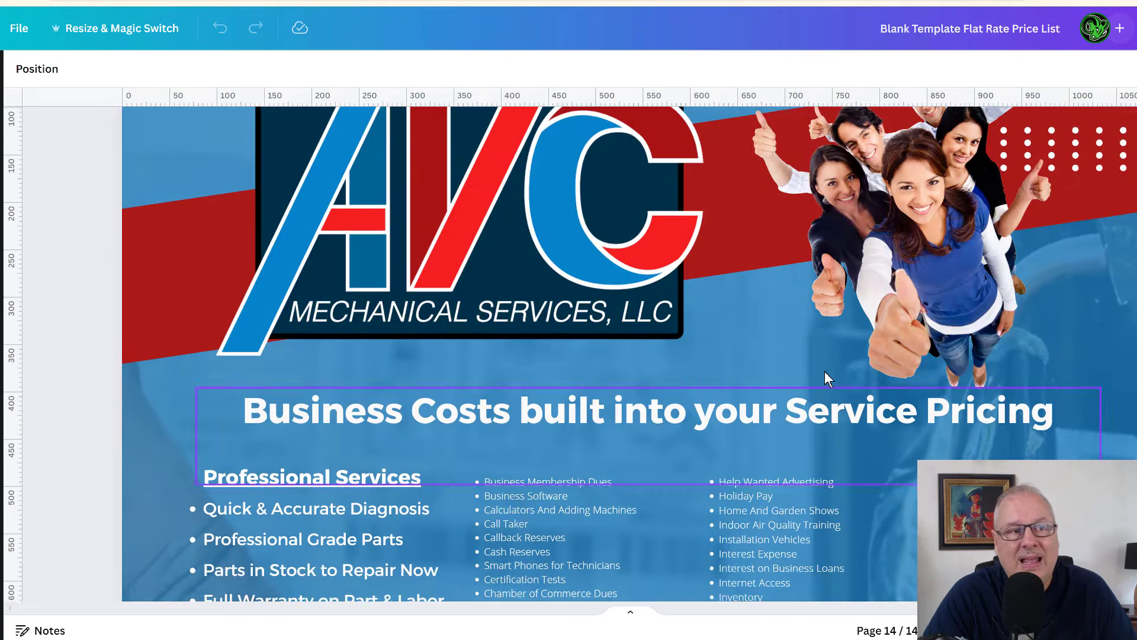
scroll(417, 352, "down", 5)
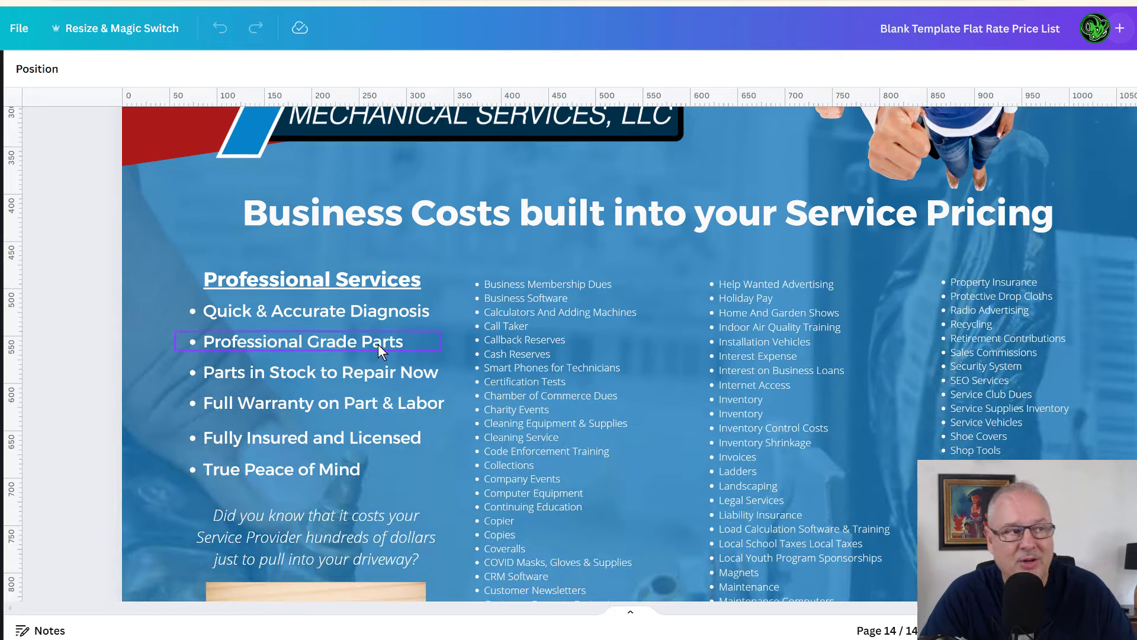
scroll(342, 338, "down", 3)
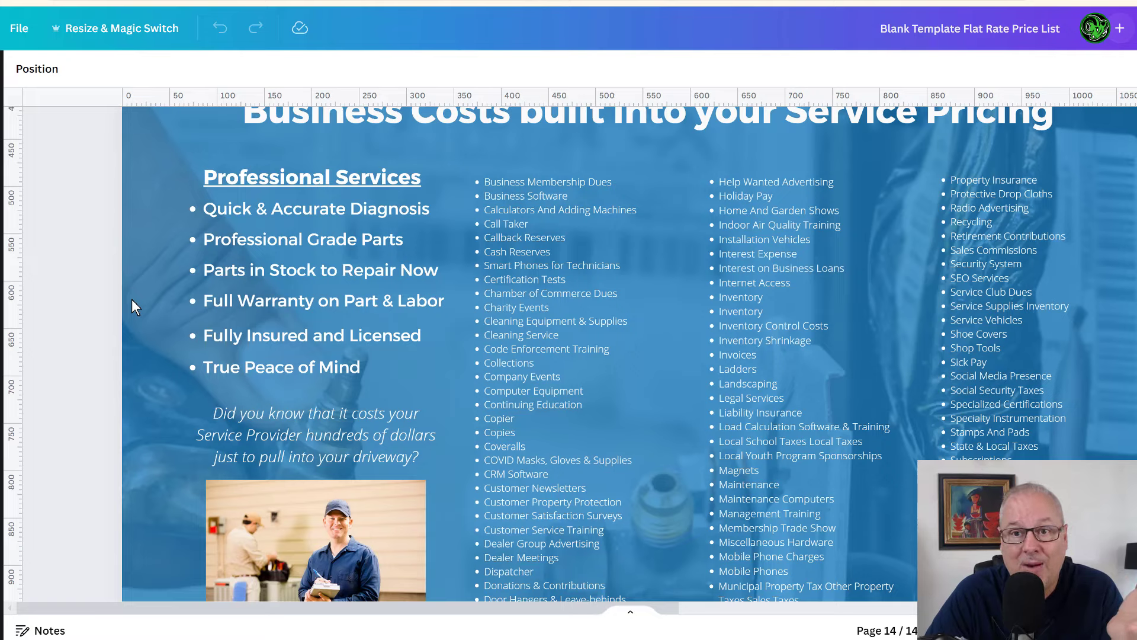
scroll(131, 298, "down", 2)
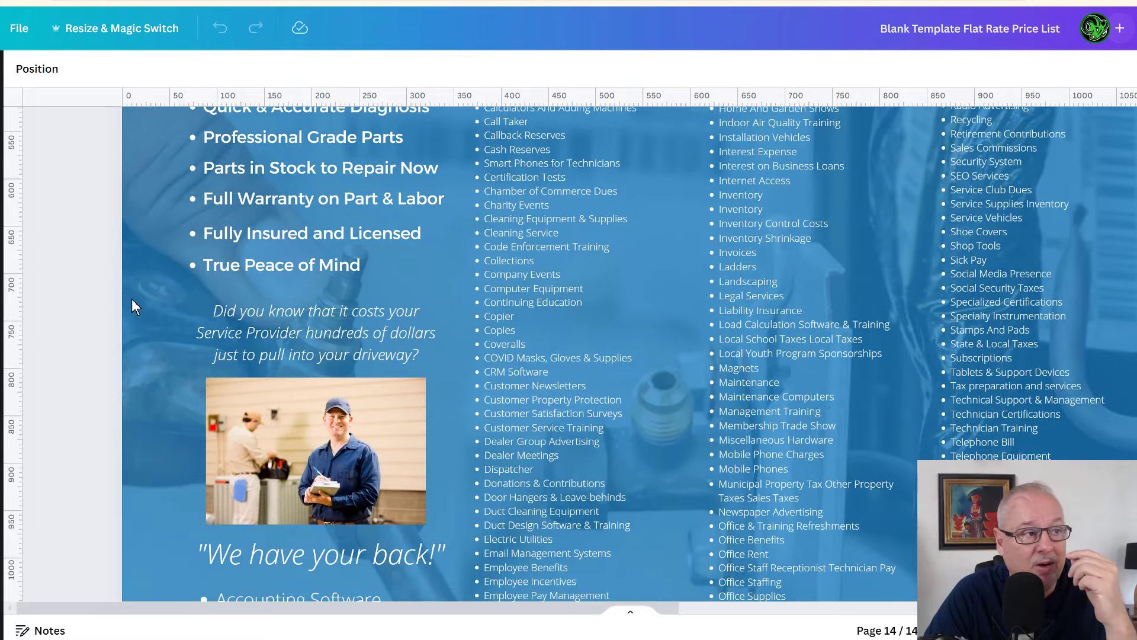
scroll(133, 300, "up", 2)
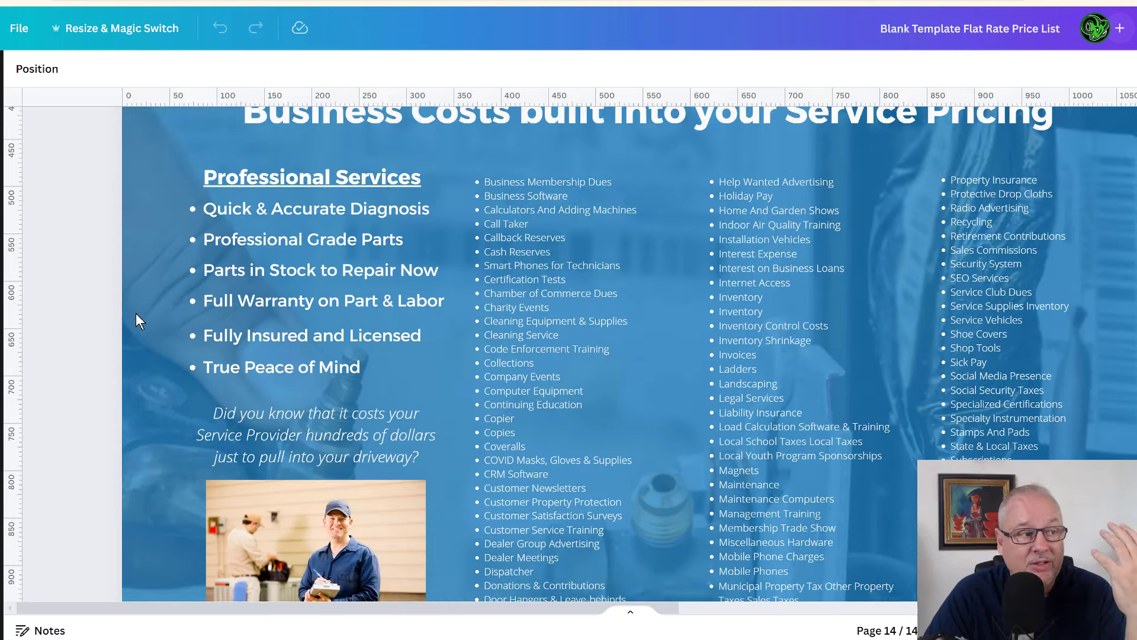
scroll(148, 377, "down", 2)
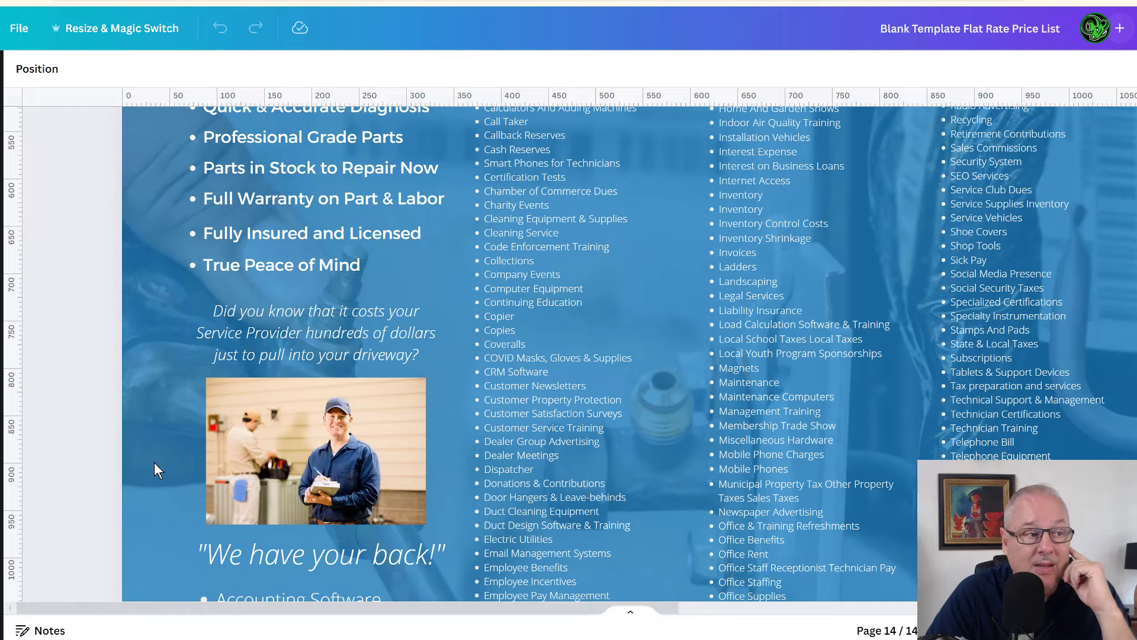
scroll(156, 464, "down", 2)
scroll(154, 461, "down", 2)
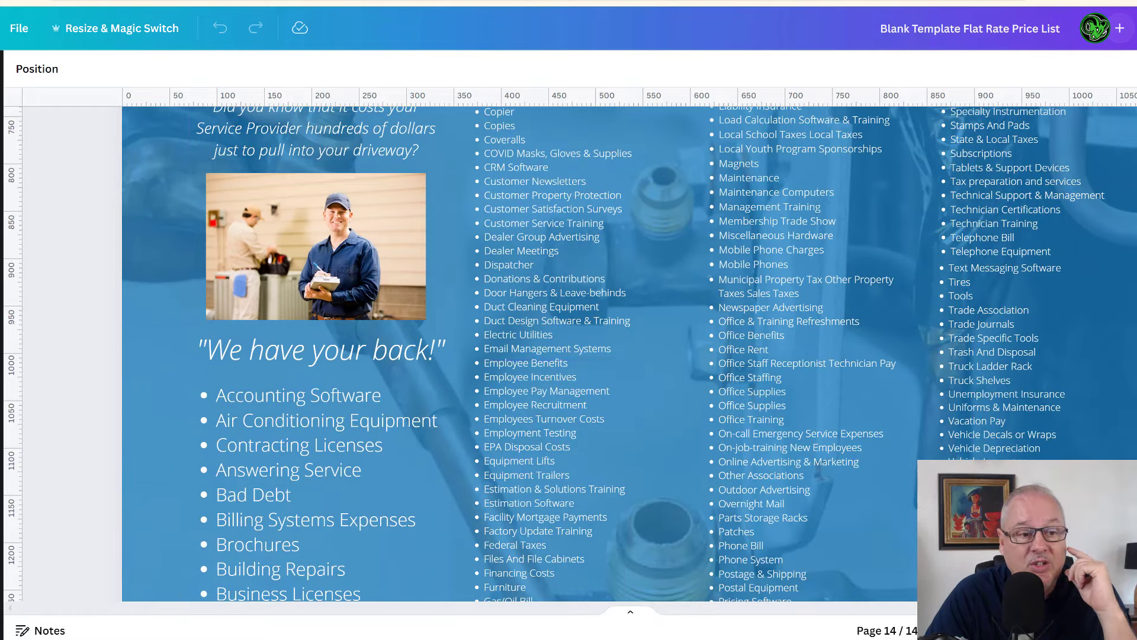
Scroll back up through pages 14, 13 and 12 to page 11's $1,126 Level 6 Repair.
scroll(155, 462, "down", 3)
scroll(633, 355, "up", 3)
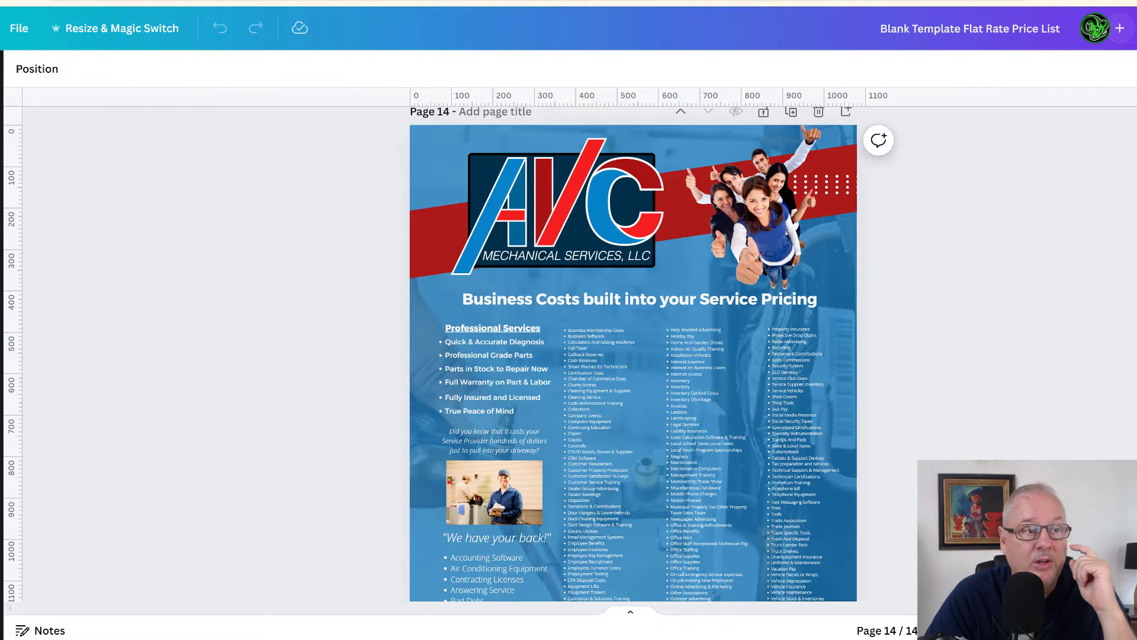
scroll(1005, 458, "up", 5)
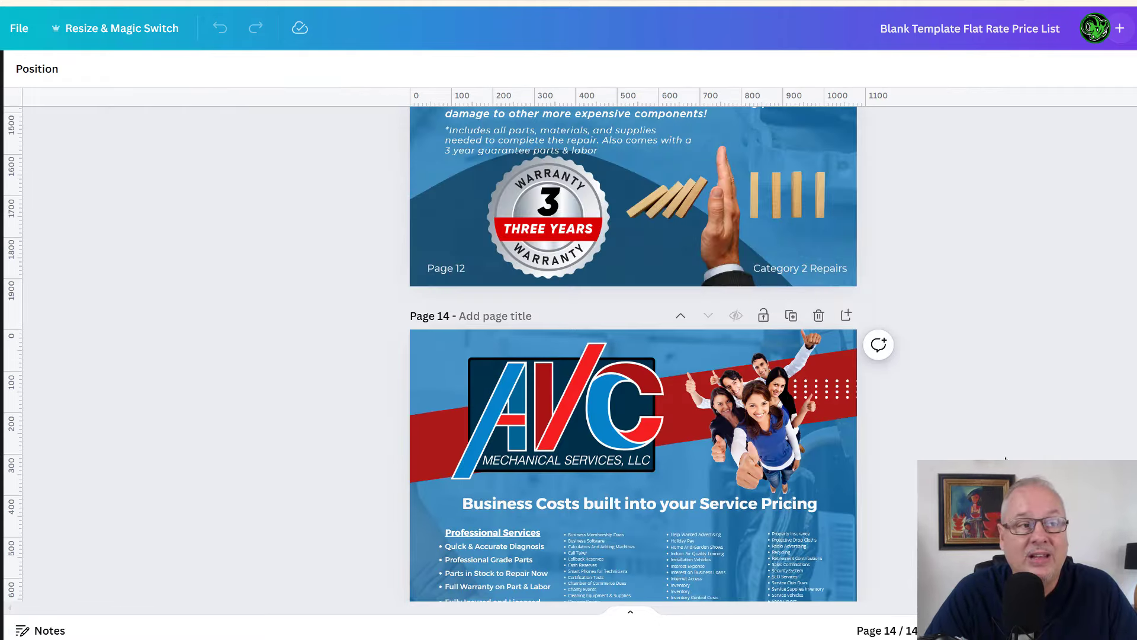
scroll(1005, 458, "up", 10)
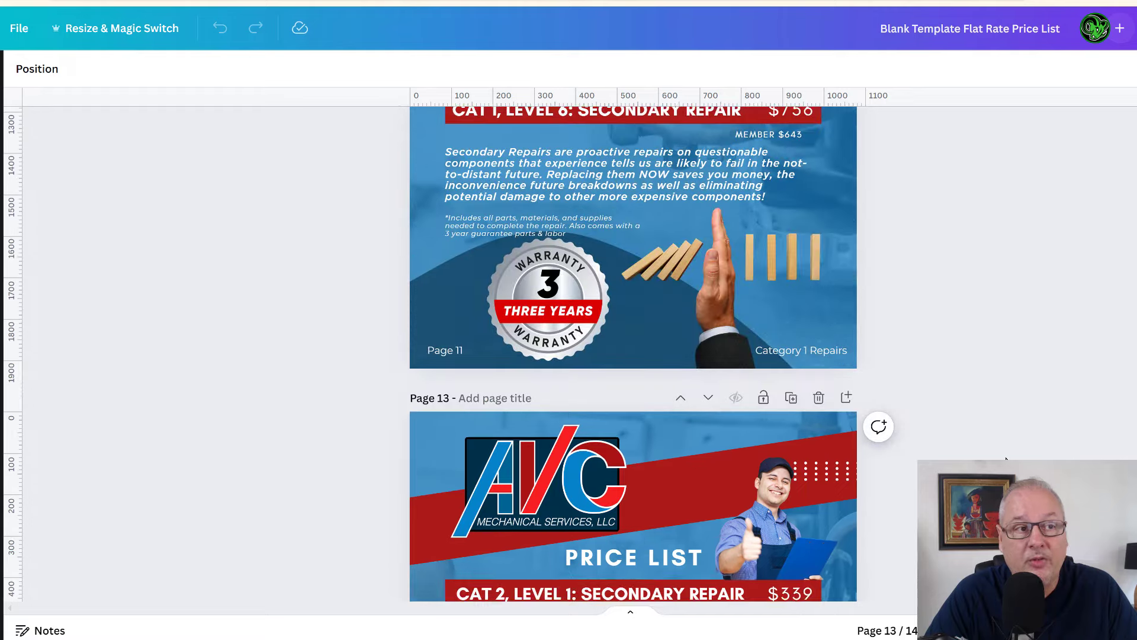
scroll(1006, 458, "up", 8)
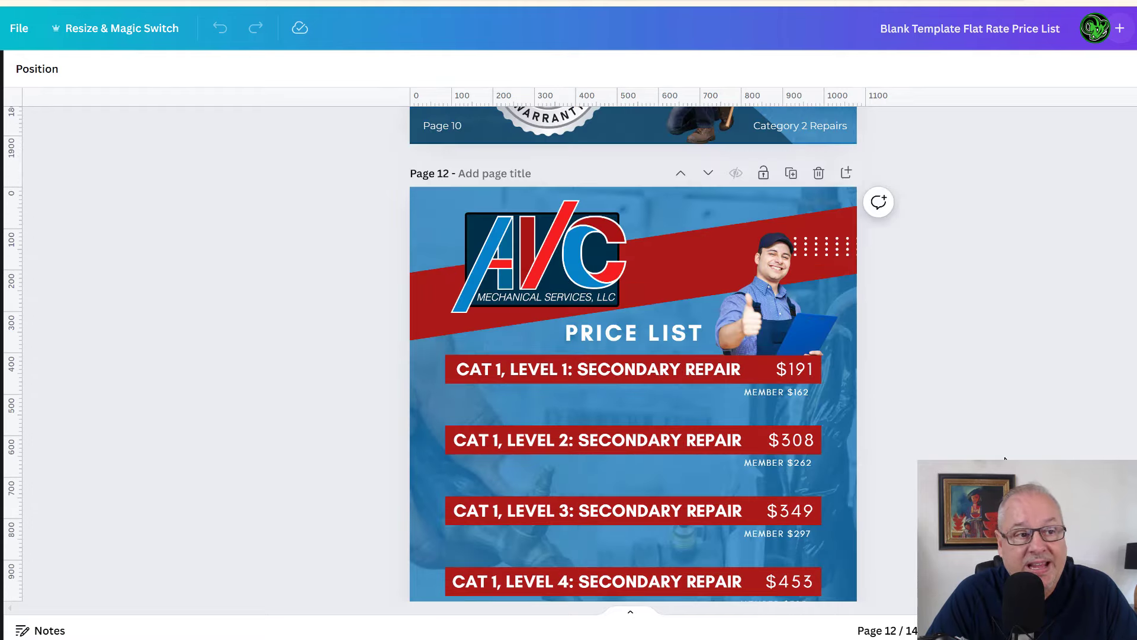
scroll(1006, 458, "down", 10)
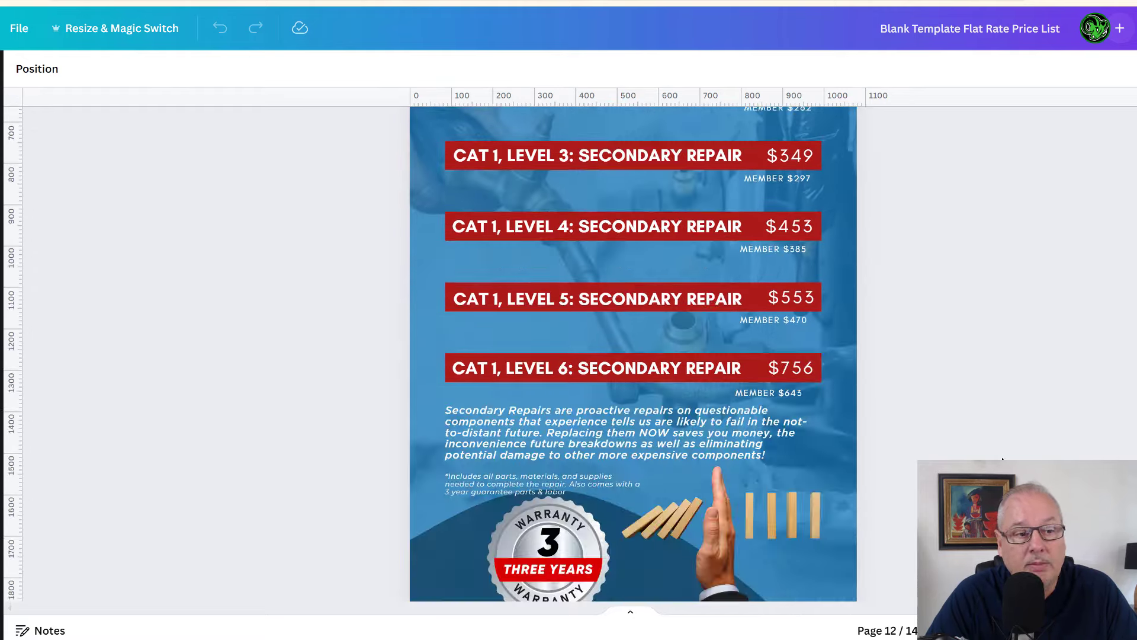
scroll(1005, 458, "up", 4)
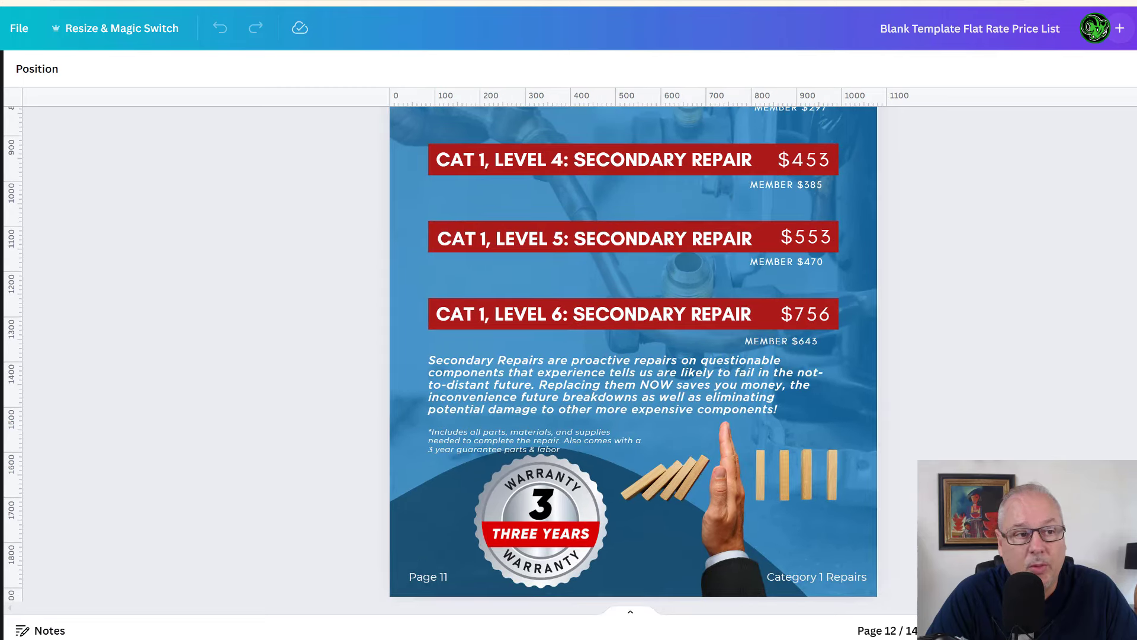
scroll(1005, 458, "up", 3)
scroll(633, 354, "up", 6)
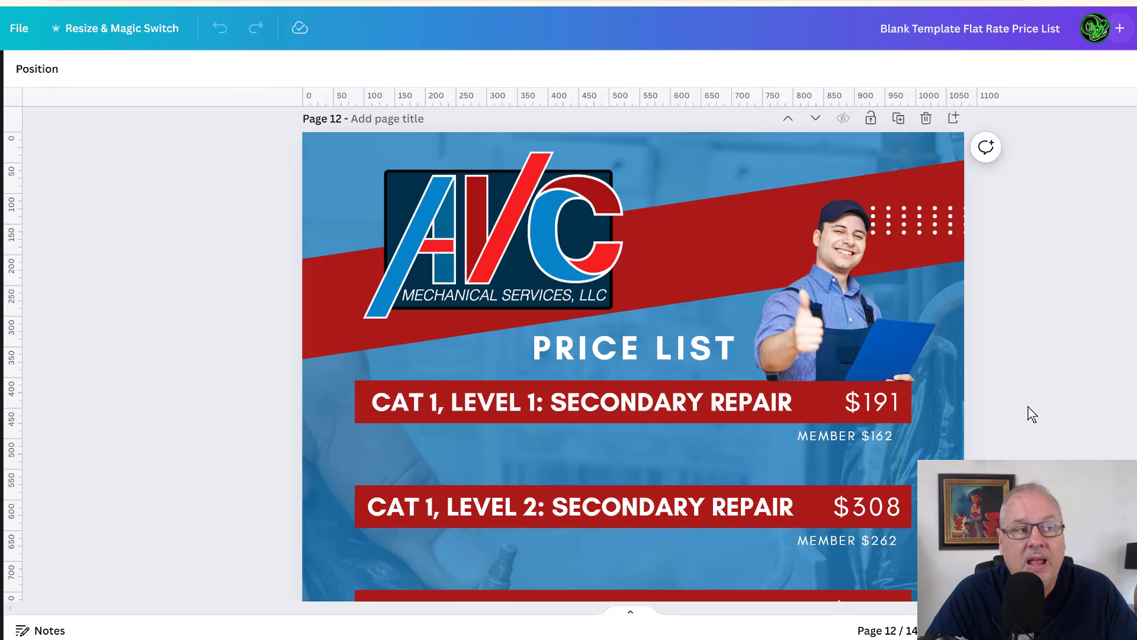
scroll(1033, 411, "down", 2)
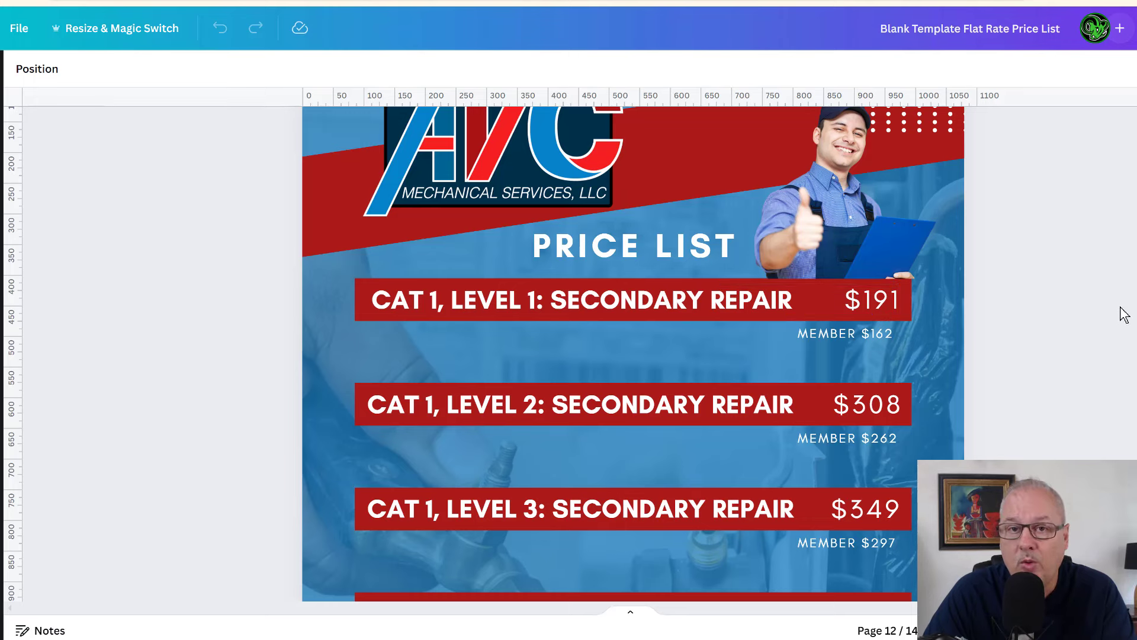
scroll(1113, 333, "down", 10)
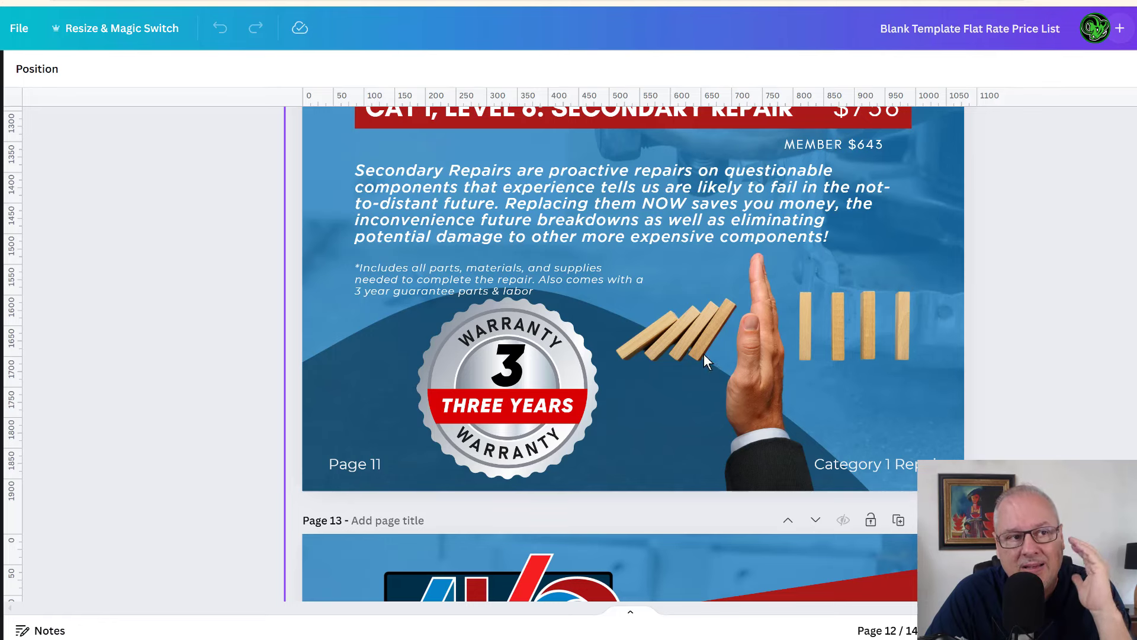
scroll(809, 325, "up", 2)
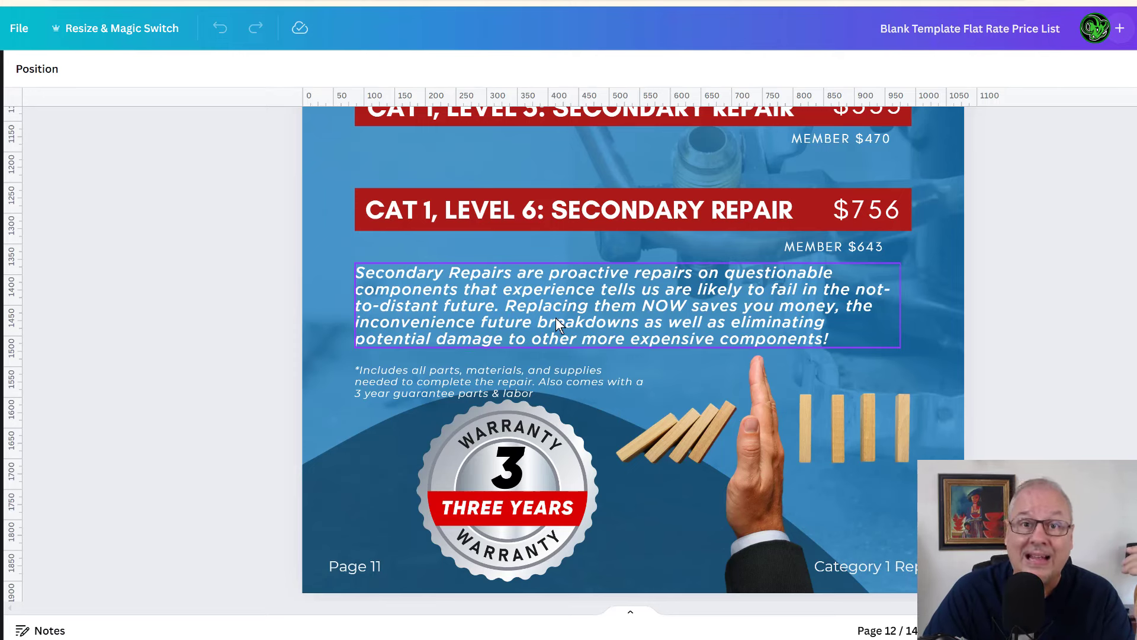
scroll(557, 320, "down", 10)
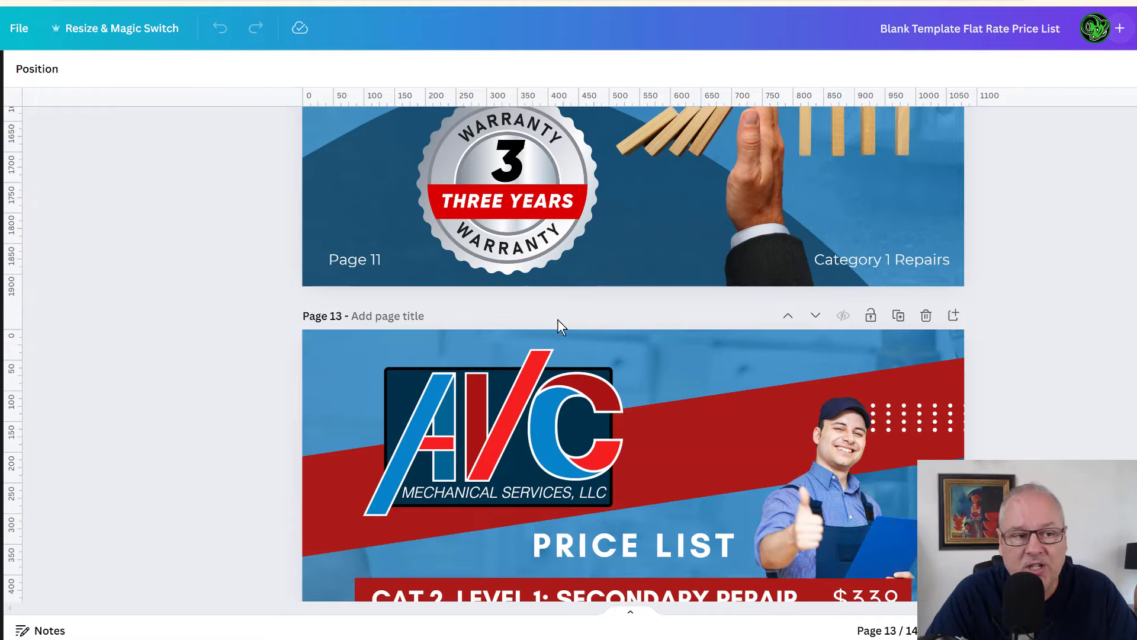
scroll(557, 320, "down", 6)
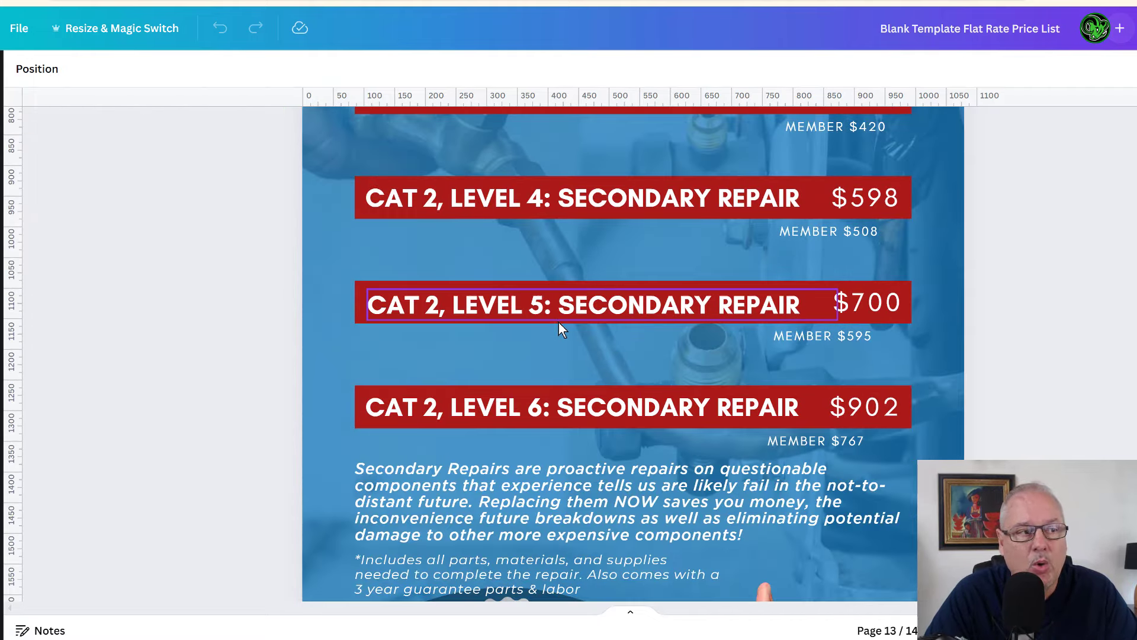
scroll(560, 322, "up", 6)
scroll(558, 322, "up", 15)
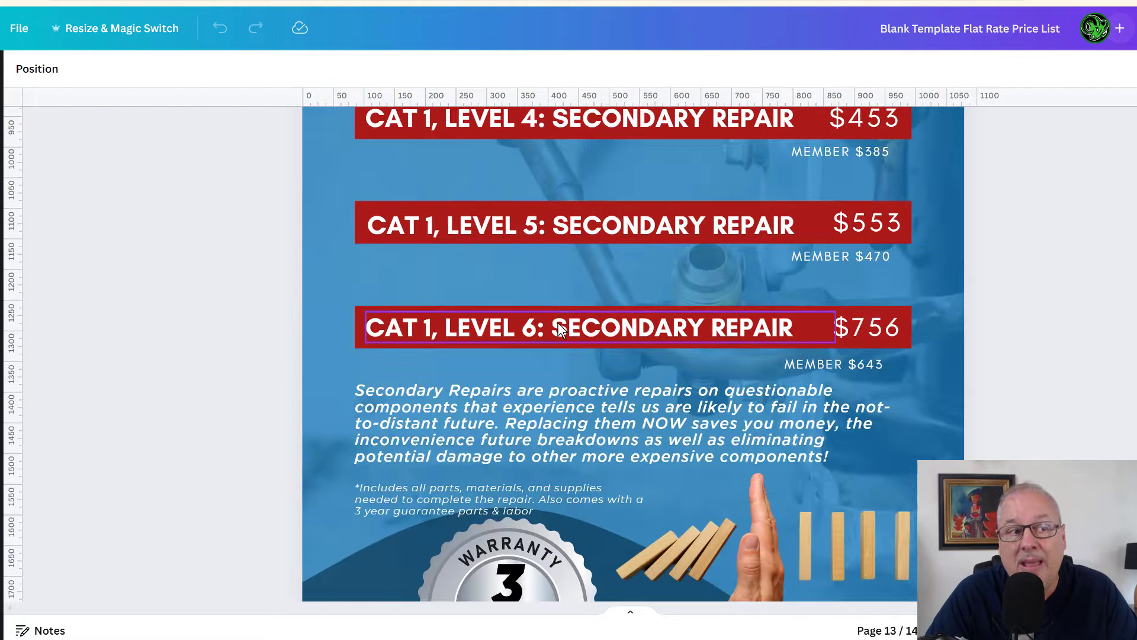
scroll(558, 323, "up", 15)
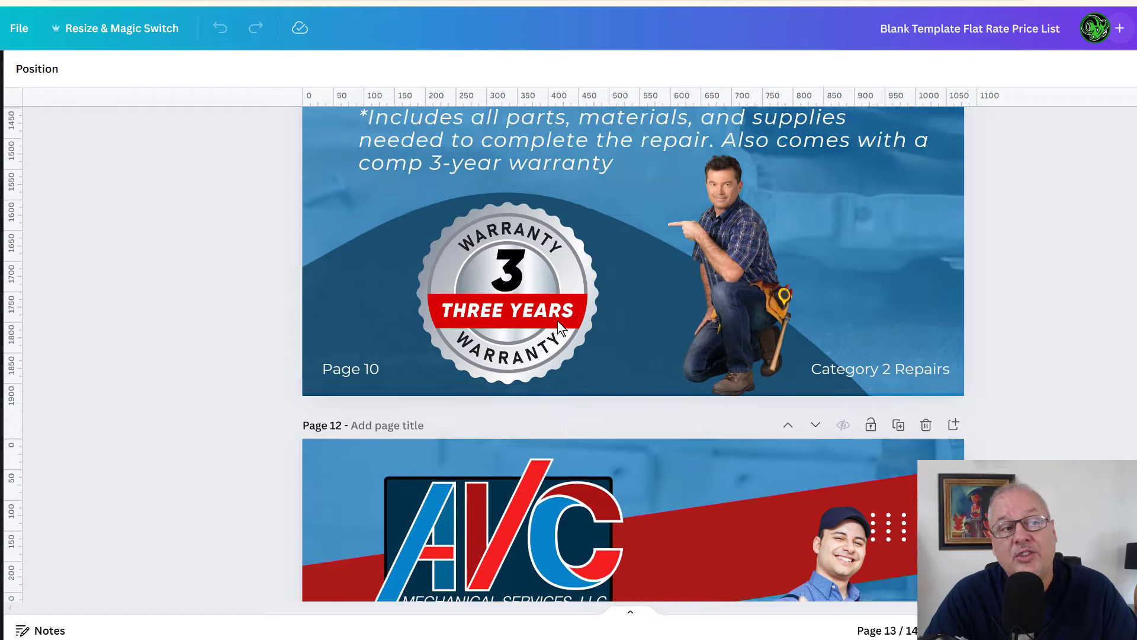
scroll(559, 325, "up", 2)
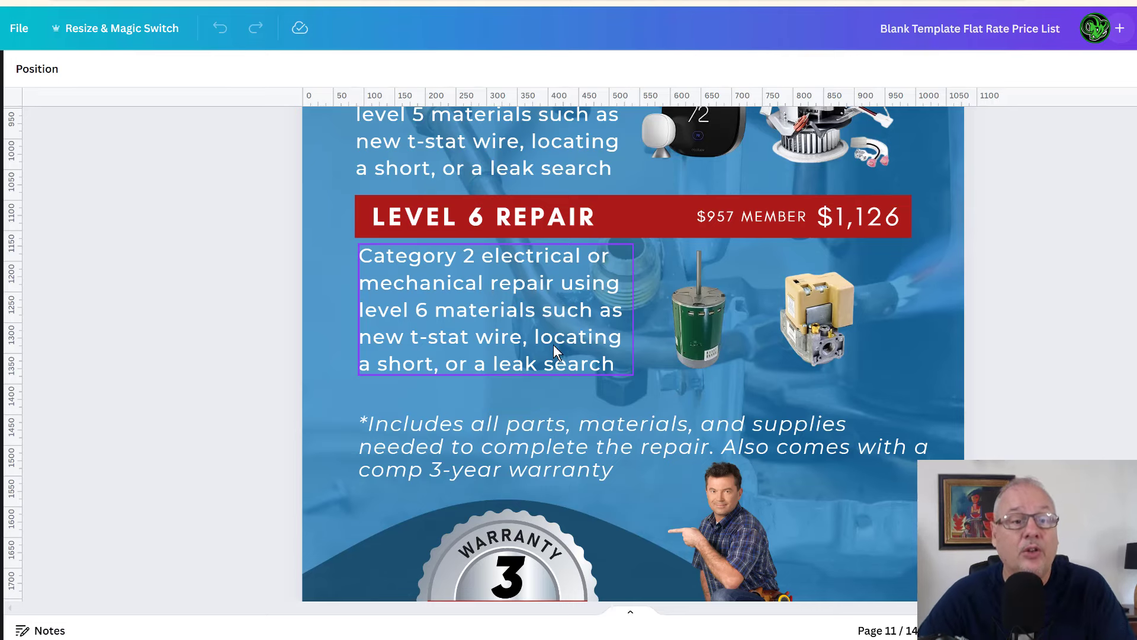
Scroll back up through the AVC price book to page 3, the Category 3 Repairs page.
scroll(832, 367, "up", 15)
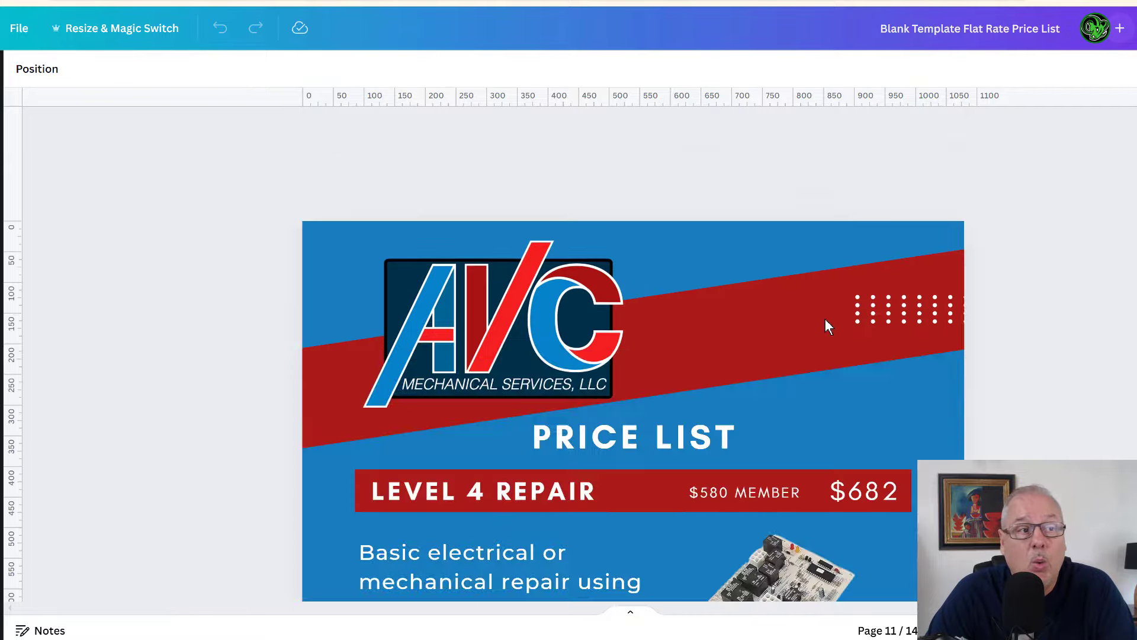
scroll(825, 325, "down", 6)
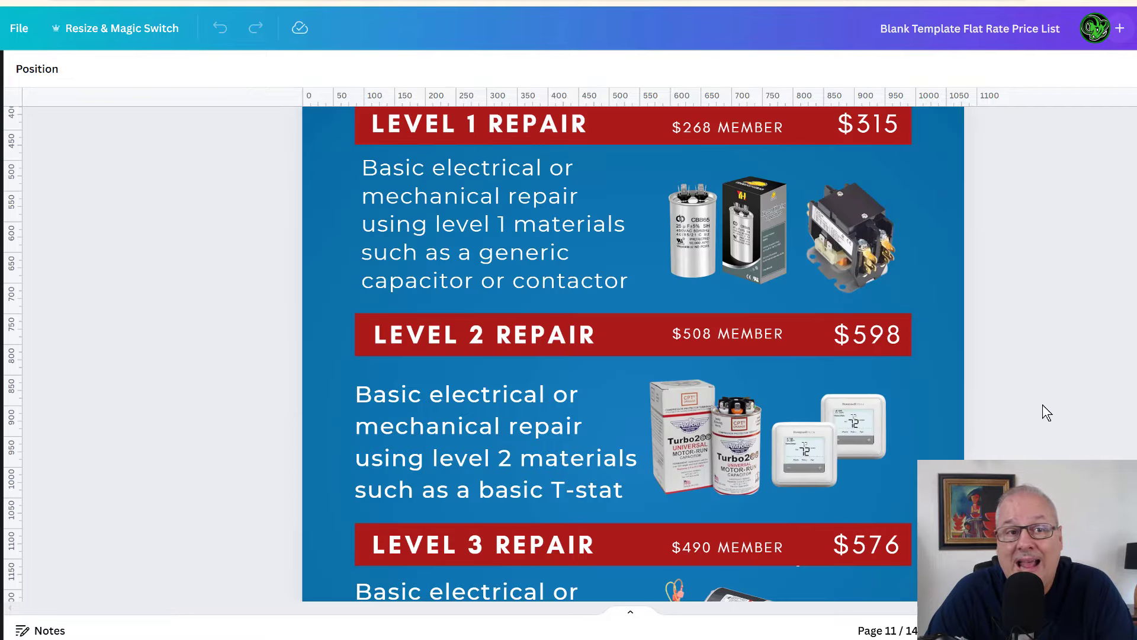
scroll(1047, 409, "up", 20)
scroll(1047, 403, "up", 15)
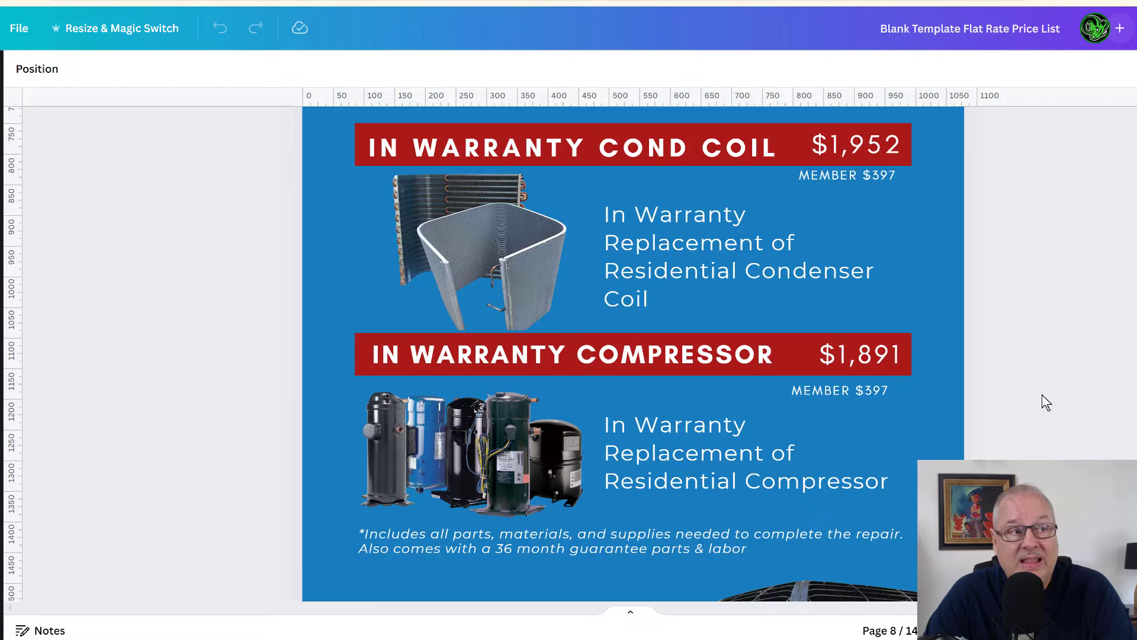
scroll(1047, 403, "up", 15)
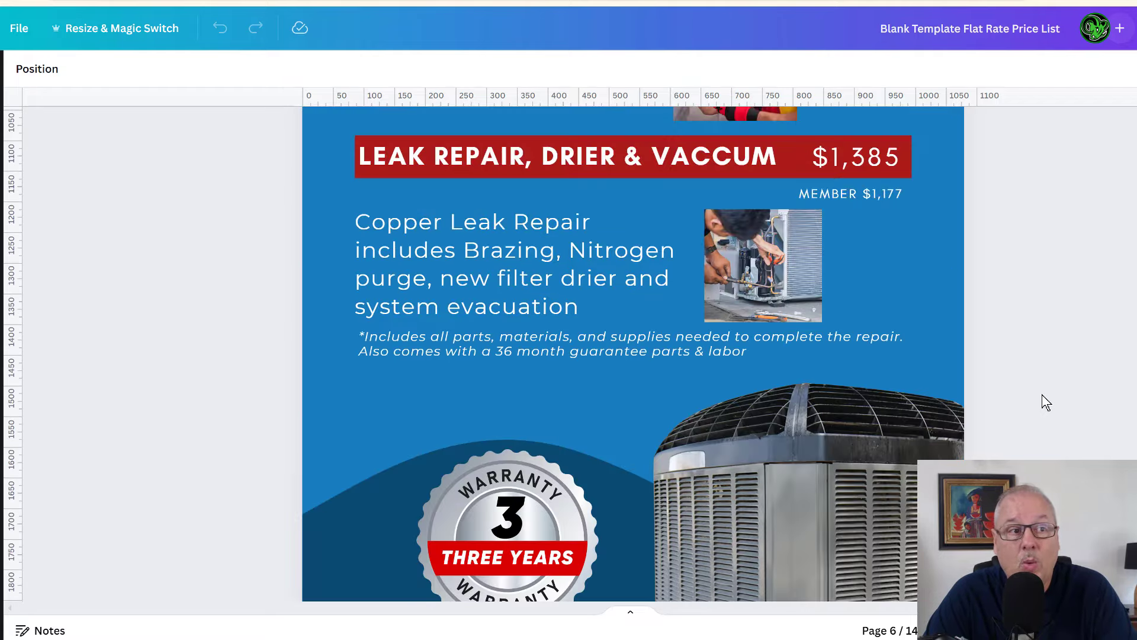
scroll(1047, 403, "up", 15)
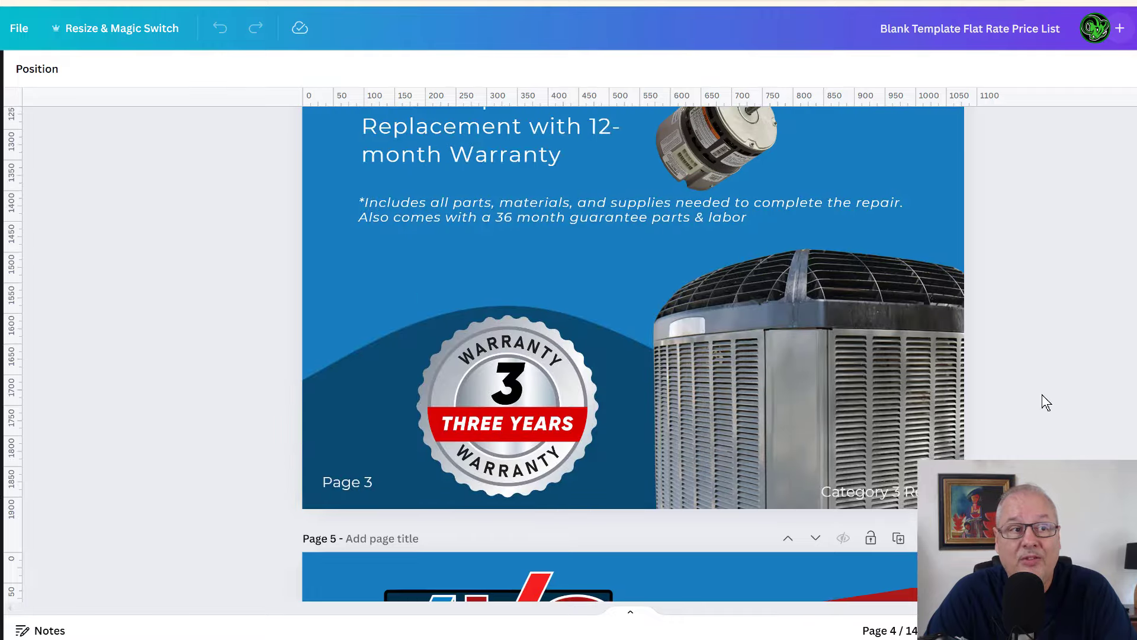
scroll(1046, 403, "up", 15)
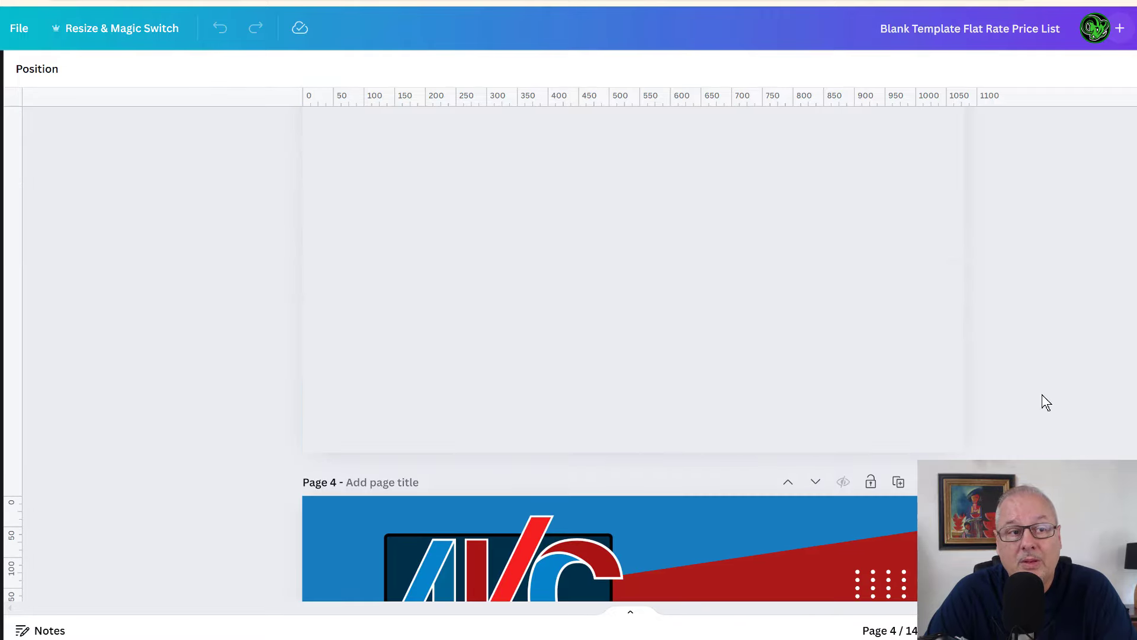
scroll(1047, 400, "down", 5)
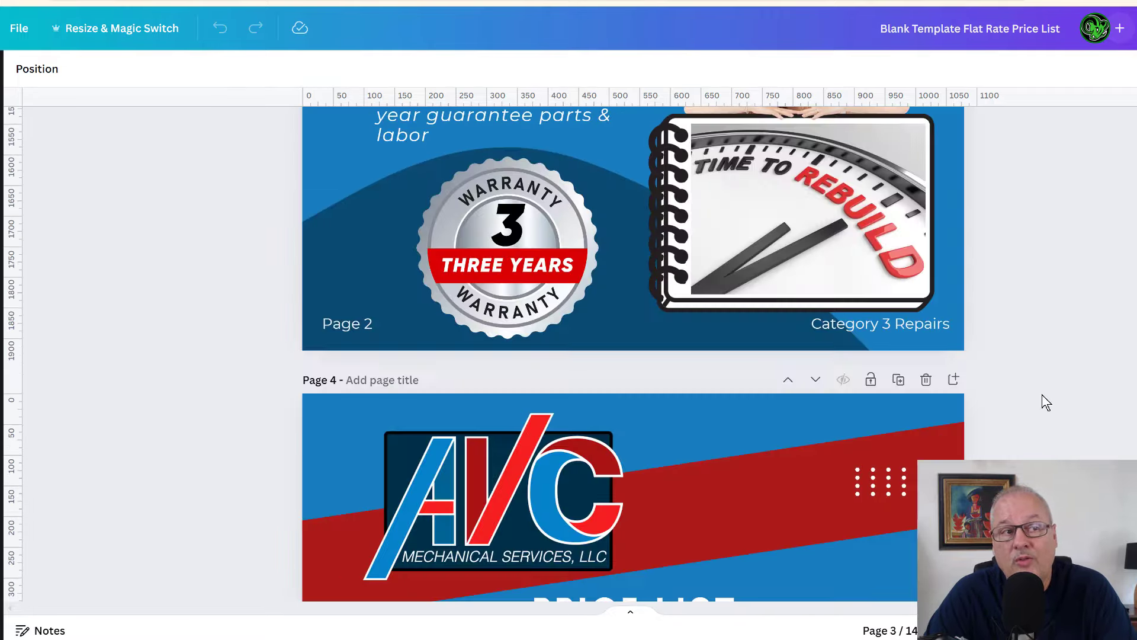
scroll(1043, 389, "up", 3)
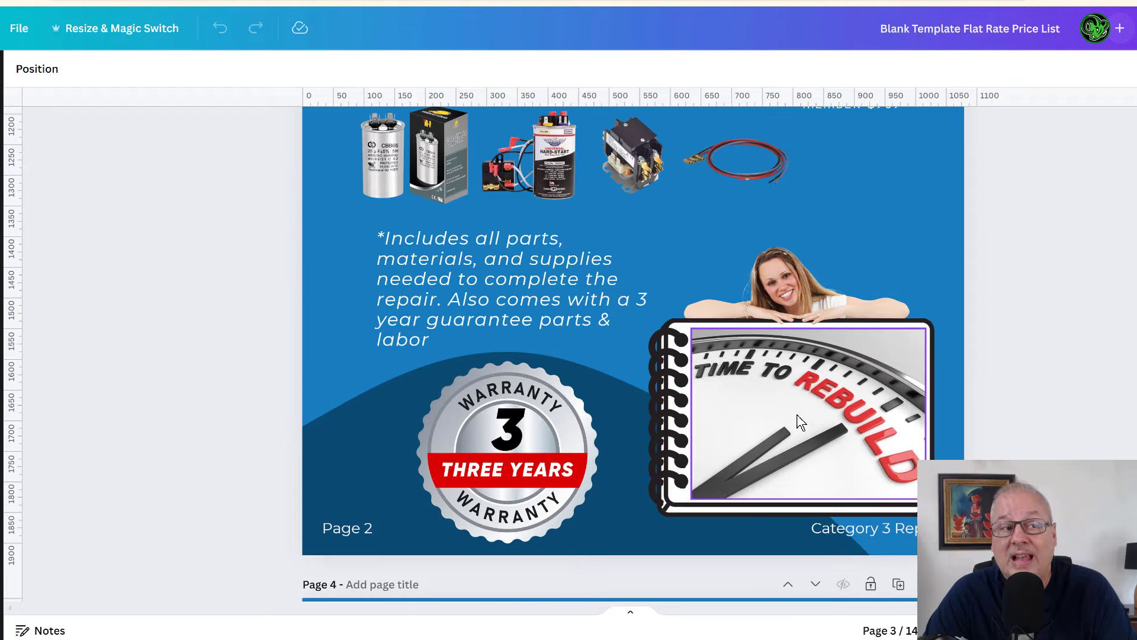
Scroll up and down through the A/C Mechanical price list pages.
scroll(1023, 419, "up", 2)
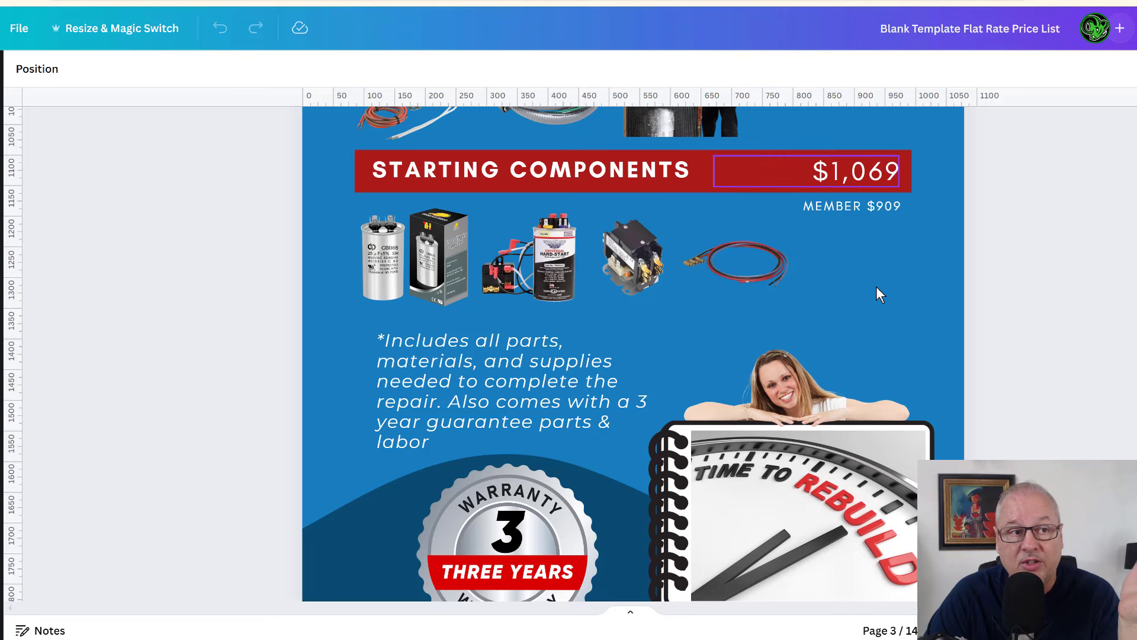
scroll(877, 286, "up", 1)
scroll(876, 286, "up", 2)
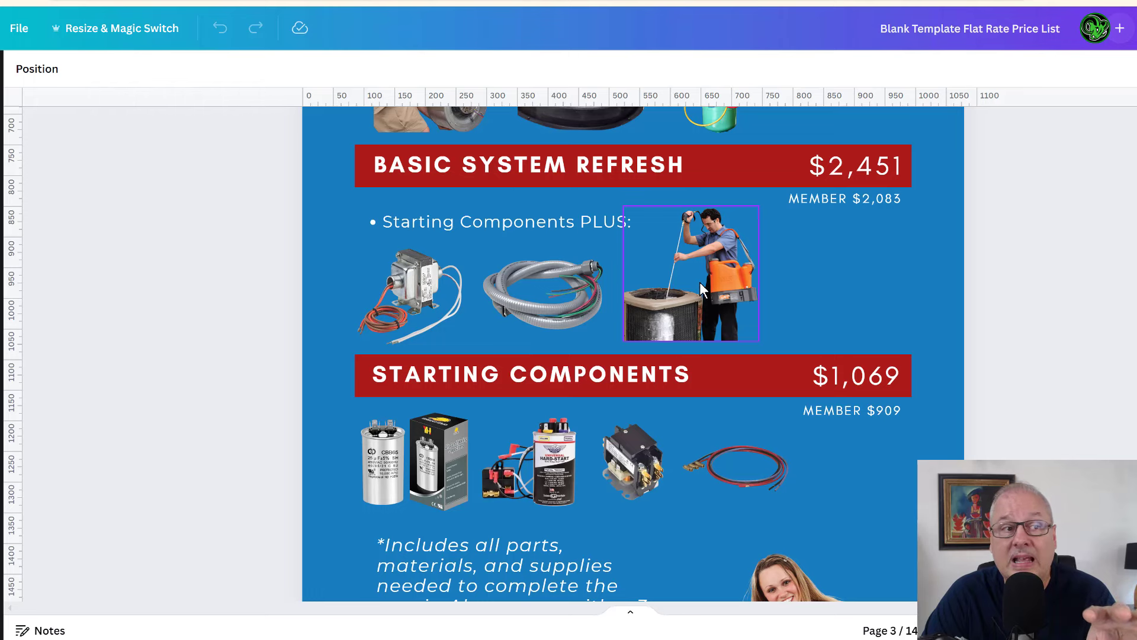
scroll(847, 280, "up", 4)
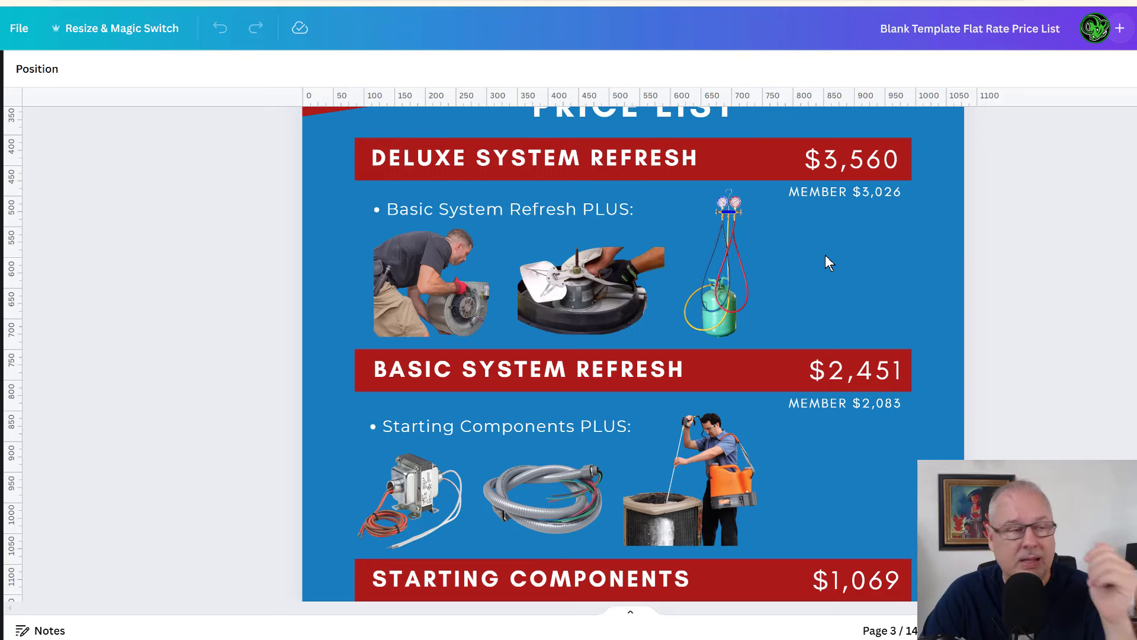
scroll(817, 267, "up", 3)
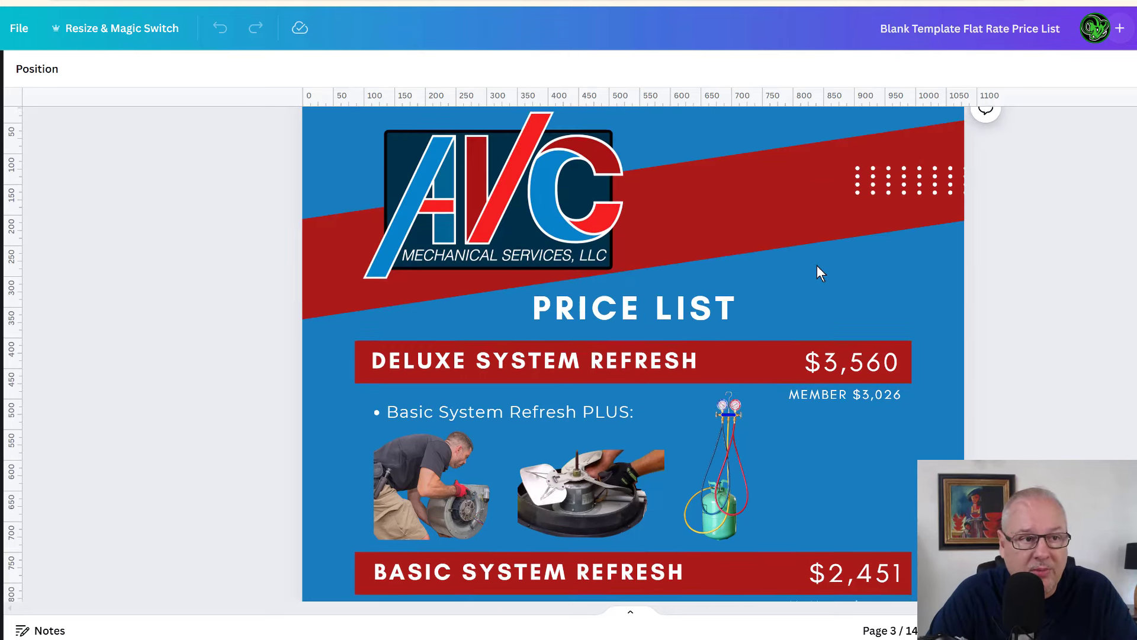
scroll(843, 418, "down", 2)
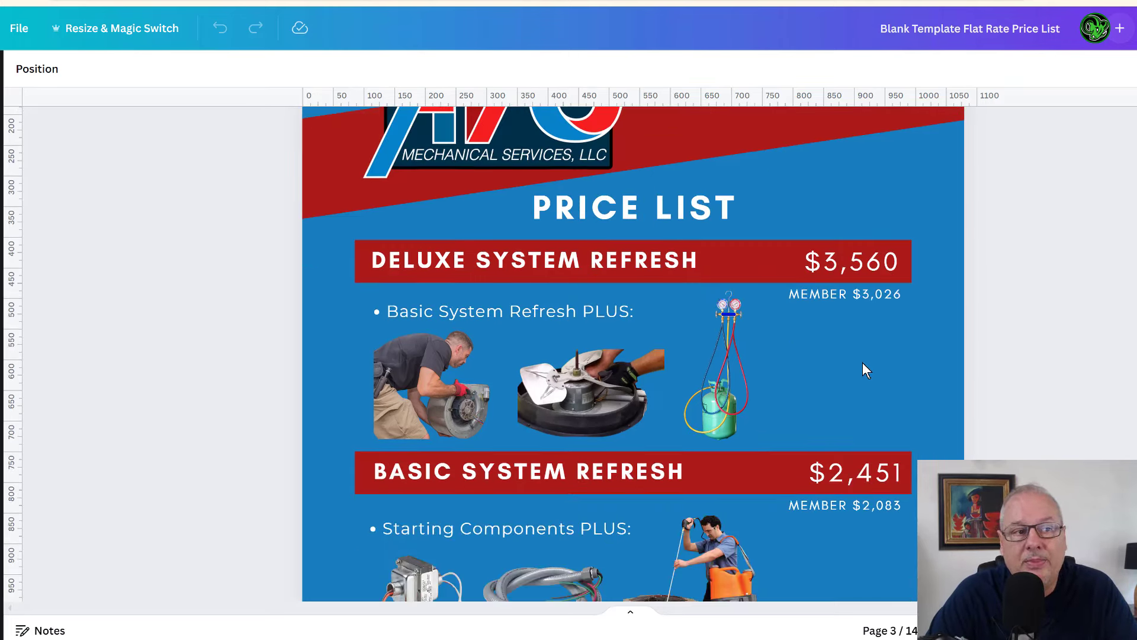
scroll(894, 369, "down", 2)
scroll(896, 372, "down", 3)
scroll(896, 372, "up", 3)
scroll(894, 372, "down", 5)
scroll(894, 373, "down", 2)
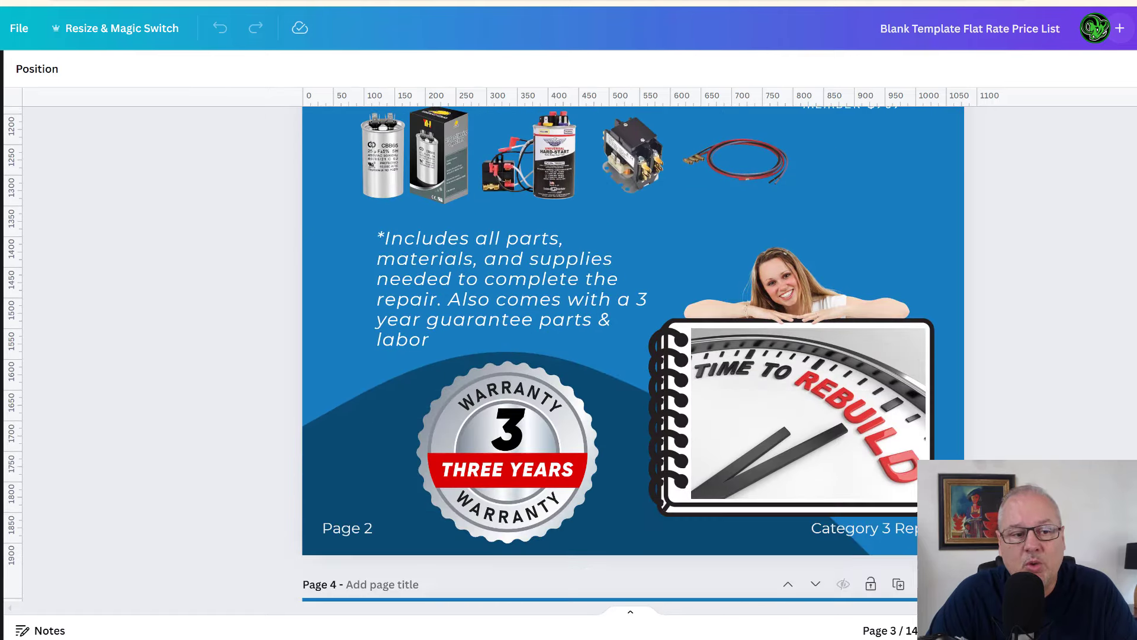
scroll(975, 459, "down", 3, "ctrl")
scroll(974, 459, "up", 5)
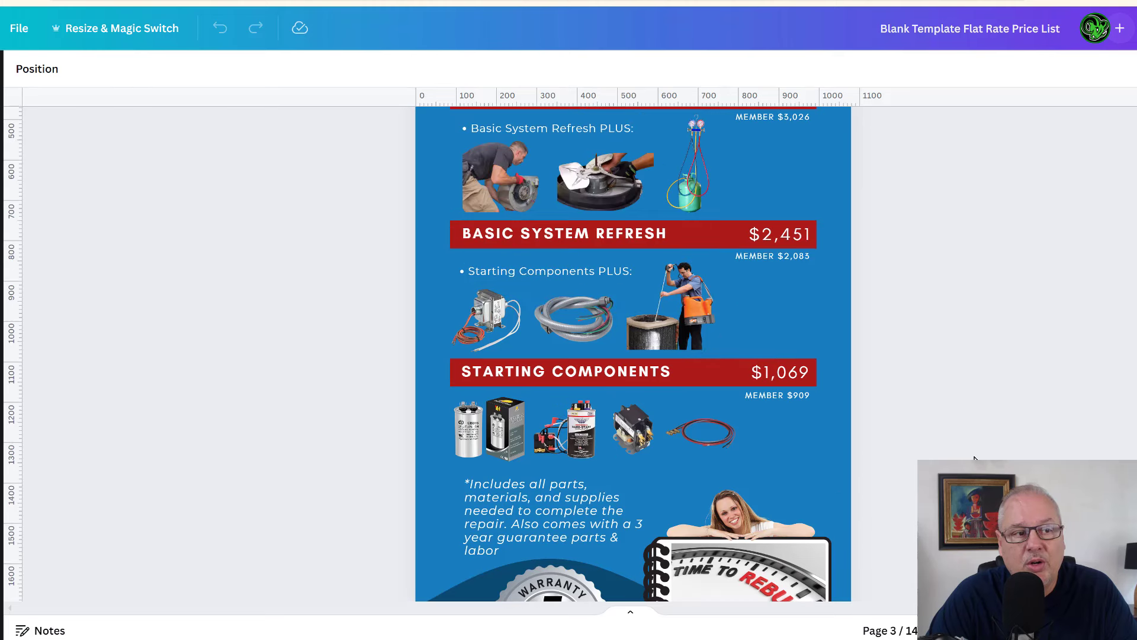
scroll(974, 459, "up", 2)
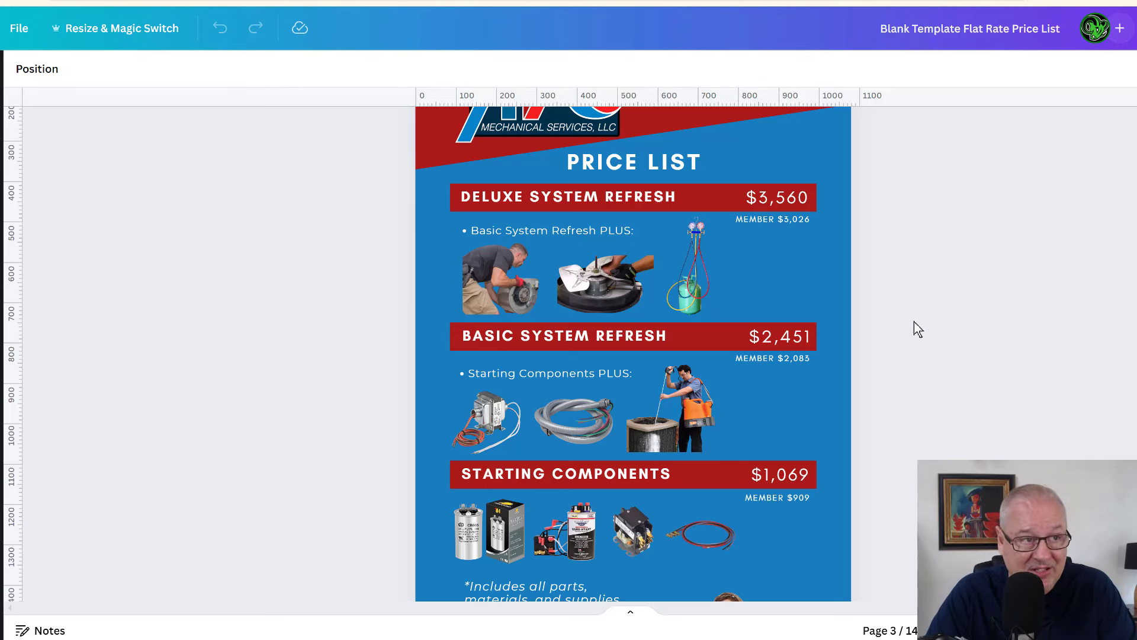
Switch to the Motion Mechanical Template Flat Rate Price List design.
scroll(915, 321, "up", 10)
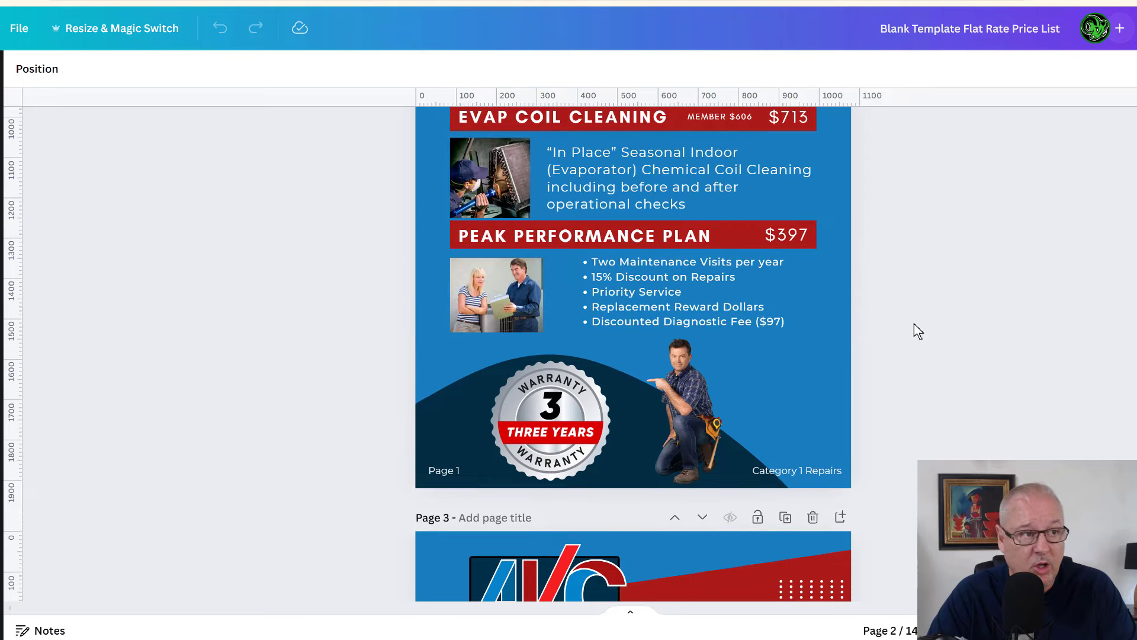
scroll(915, 324, "up", 3)
scroll(945, 341, "up", 3)
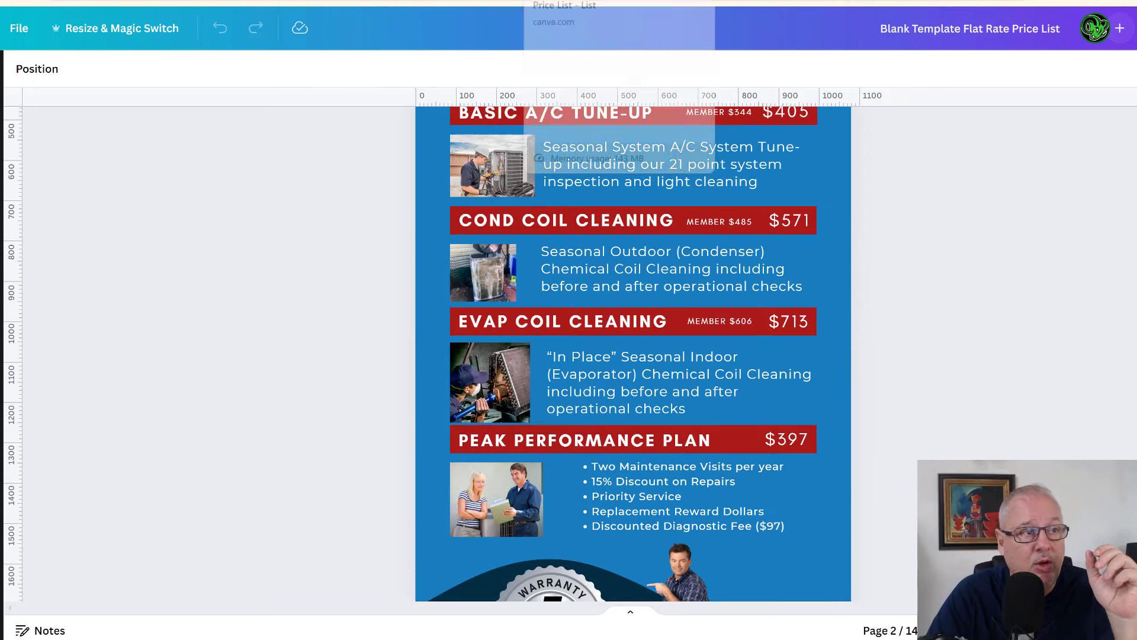
left_click(629, 2)
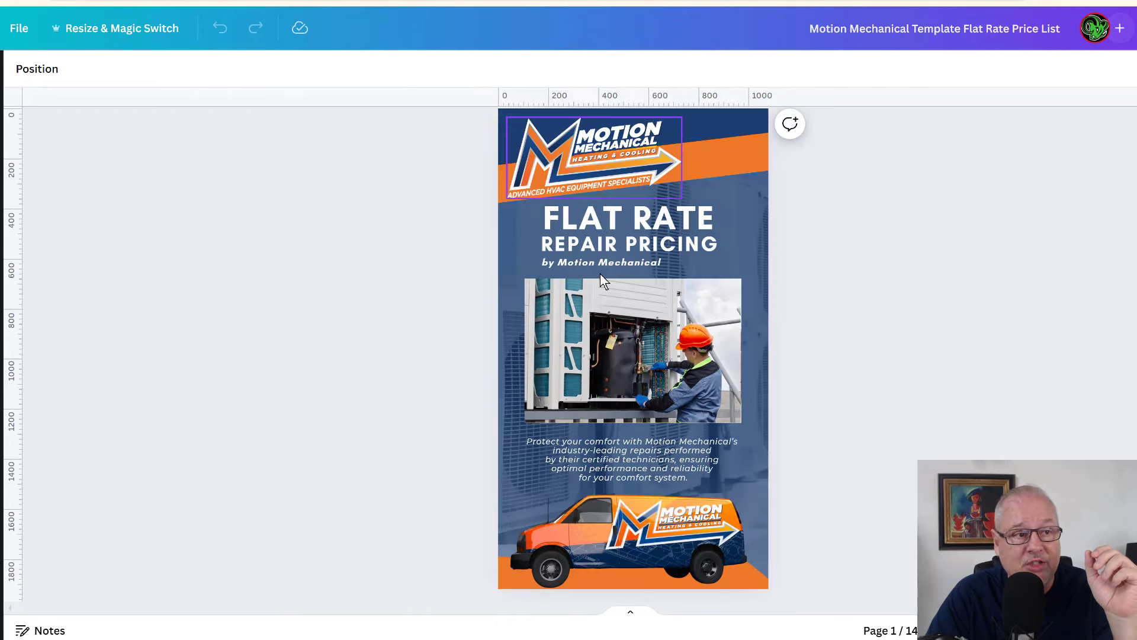
Scroll the Flat Rate Price List Motion design to its Level 1–3 repair pricing pages.
scroll(701, 443, "down", 5)
scroll(701, 443, "down", 2)
scroll(673, 302, "up", 5)
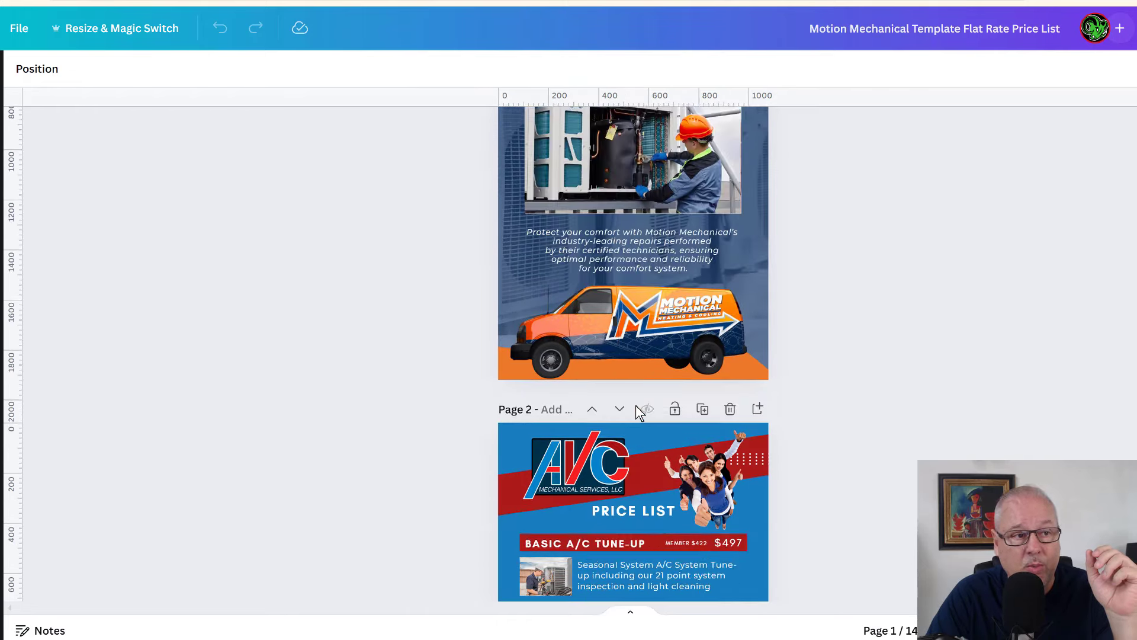
scroll(771, 335, "up", 2)
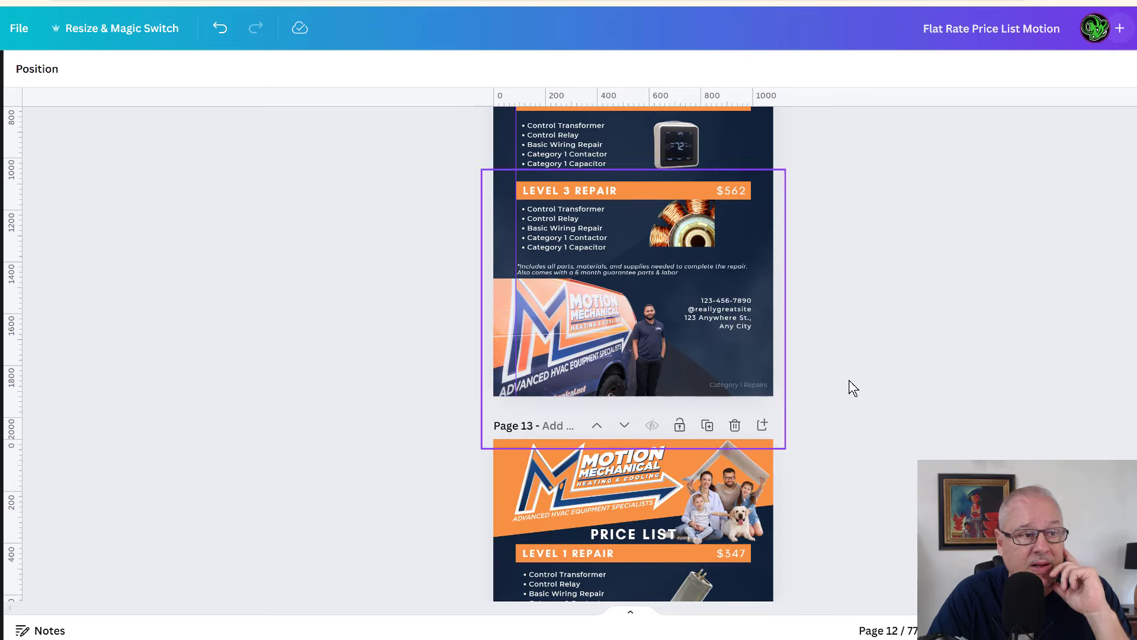
Nudge the Motion logo lower on page 12, then undo to restore its position.
scroll(848, 382, "up", 3)
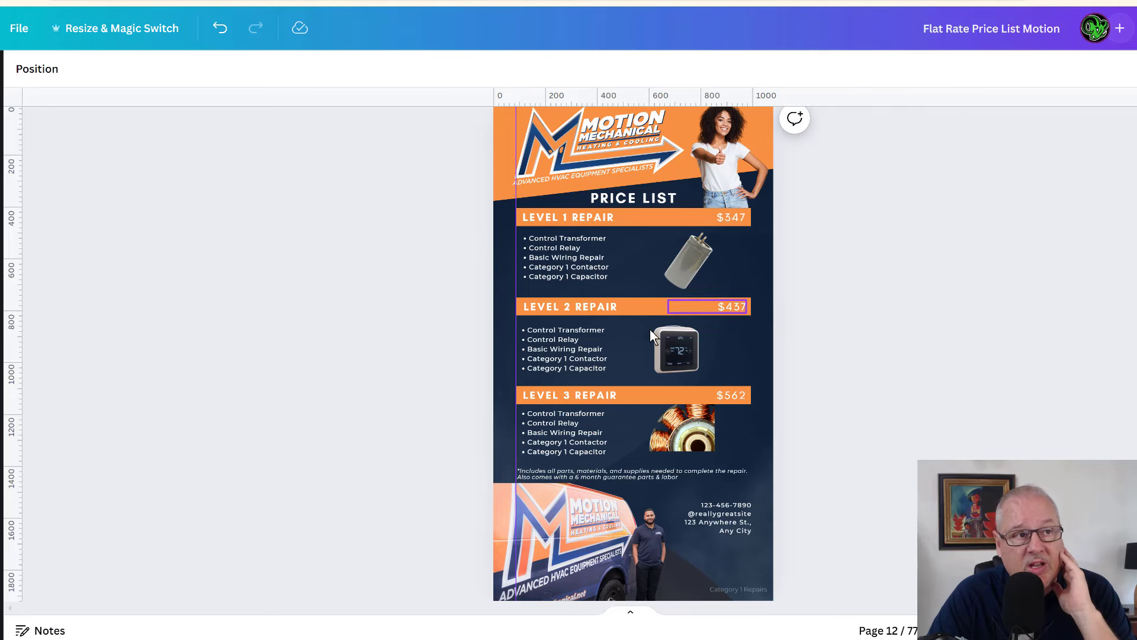
scroll(709, 346, "up", 2)
scroll(709, 347, "down", 1)
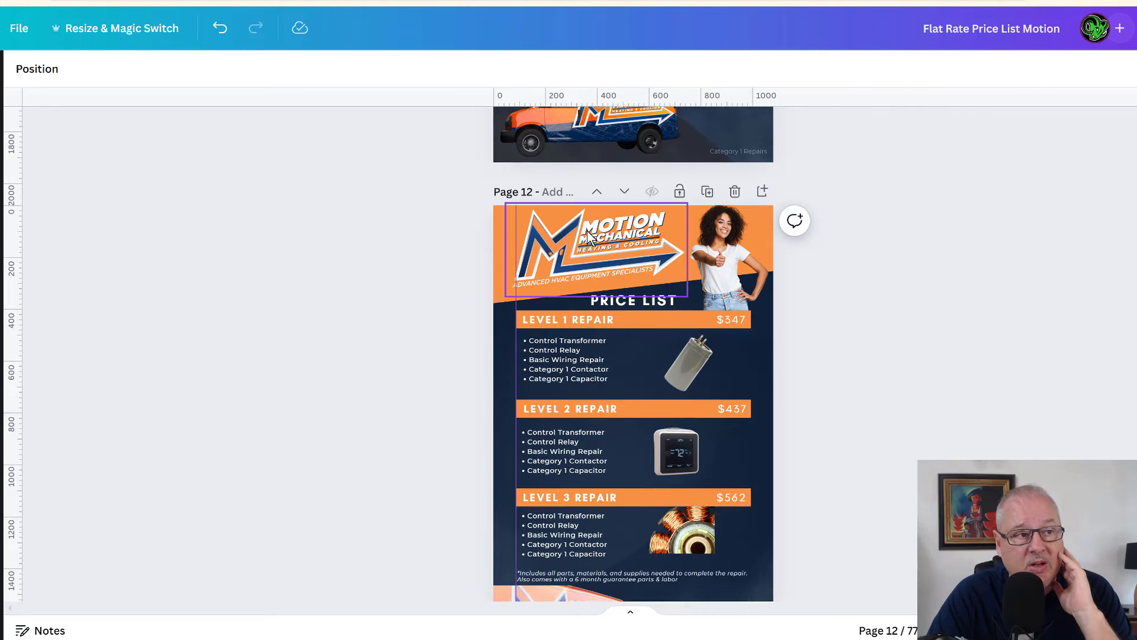
mouse_move(673, 222)
left_mouse_down()
mouse_move(768, 256)
mouse_move(670, 232)
left_mouse_up()
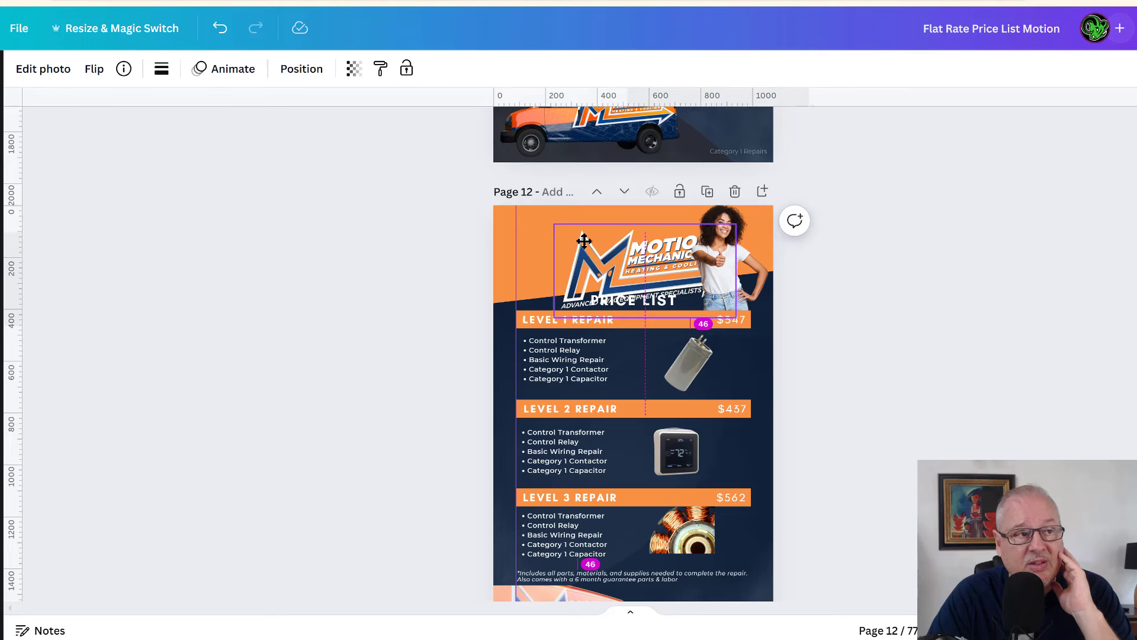
left_click(220, 28)
Browse the Doctor Heat Pump and EcoComfort price list designs.
scroll(846, 305, "up", 5)
scroll(846, 305, "up", 3)
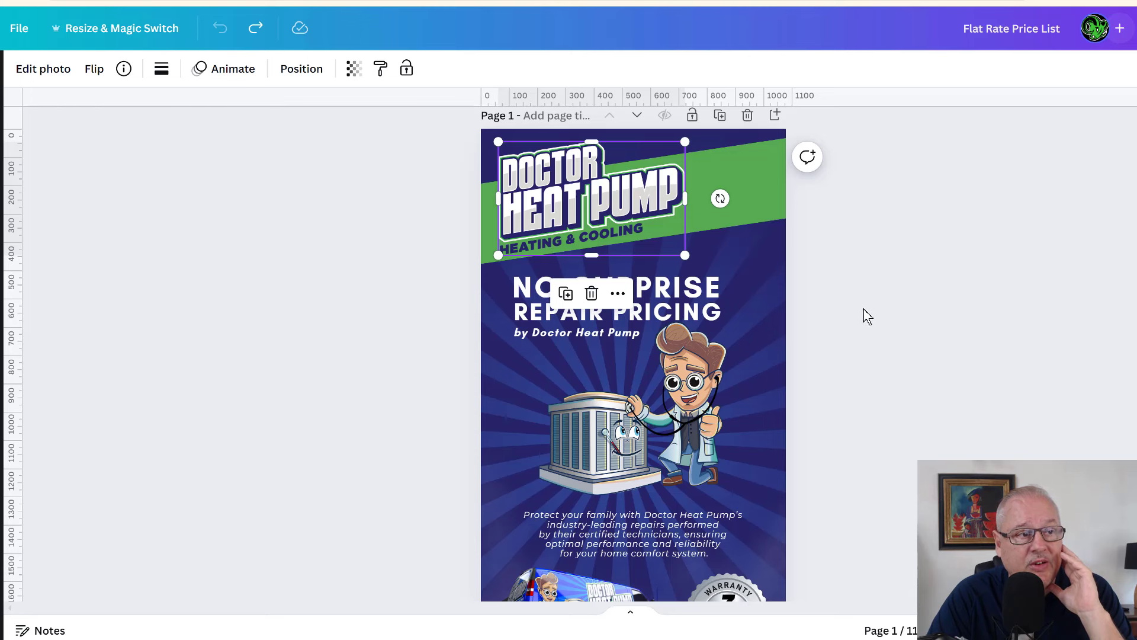
left_click(858, 393)
scroll(858, 393, "down", 2)
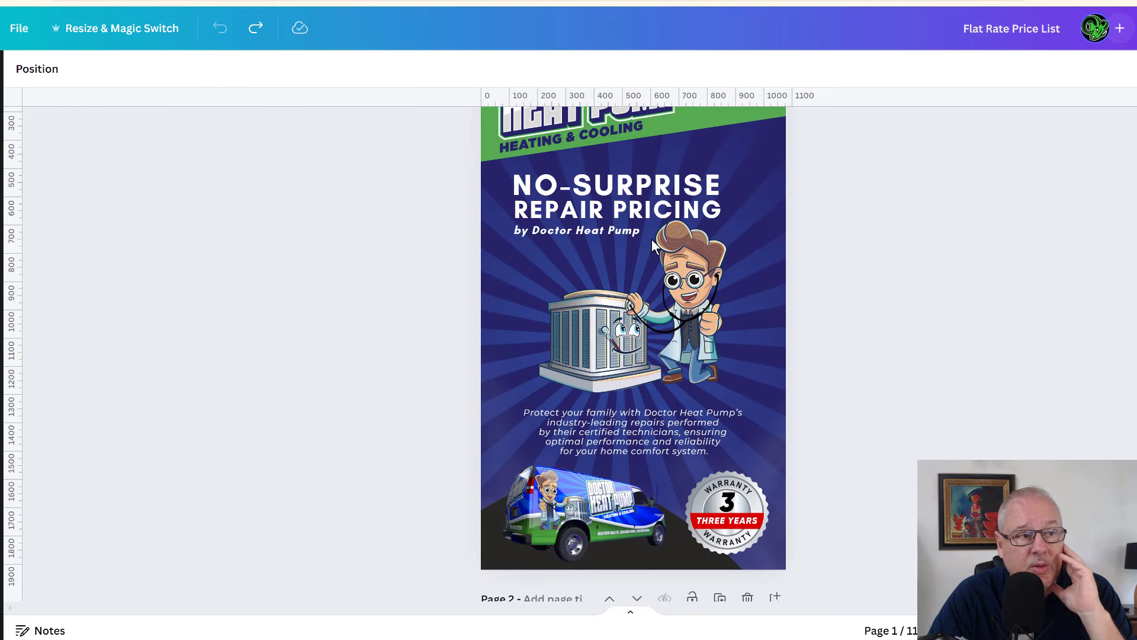
scroll(885, 450, "up", 2)
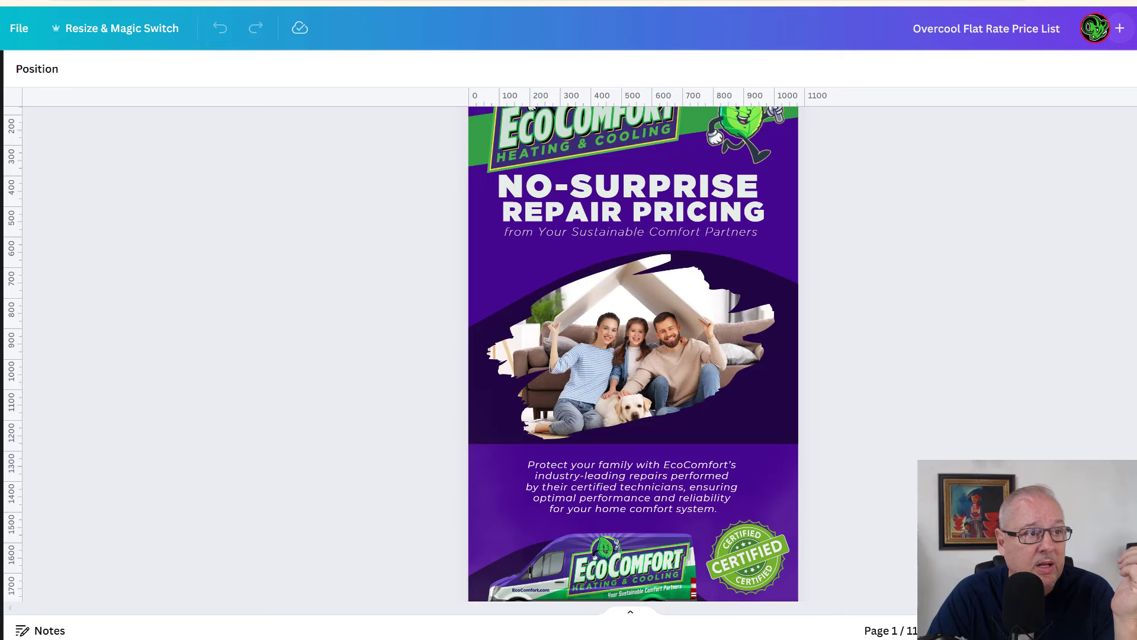
scroll(889, 358, "up", 2)
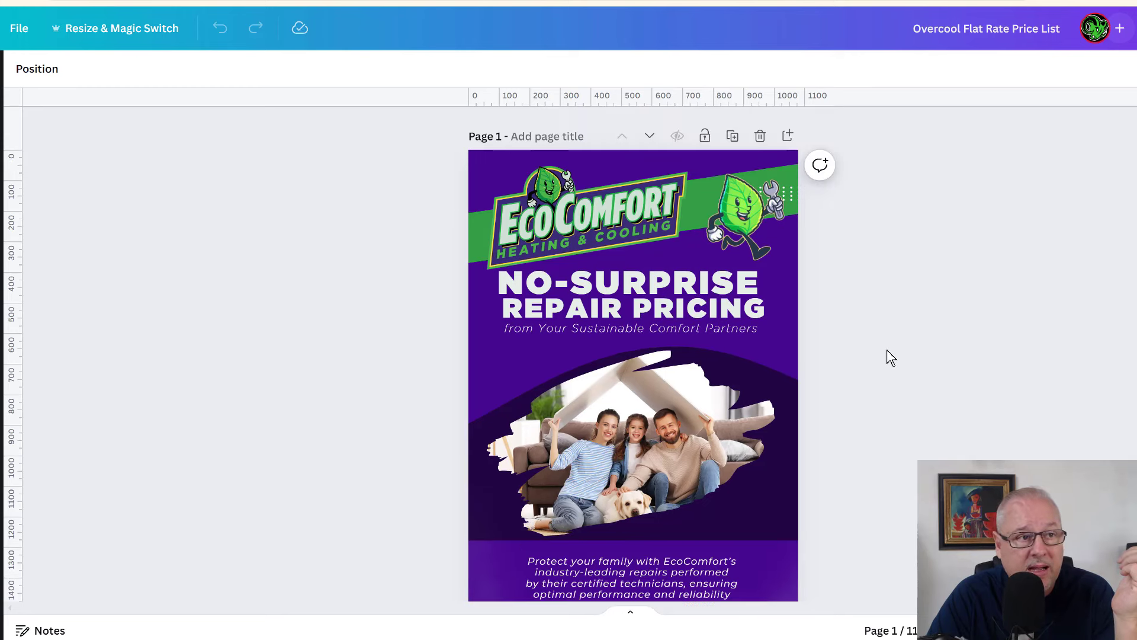
scroll(887, 349, "down", 2)
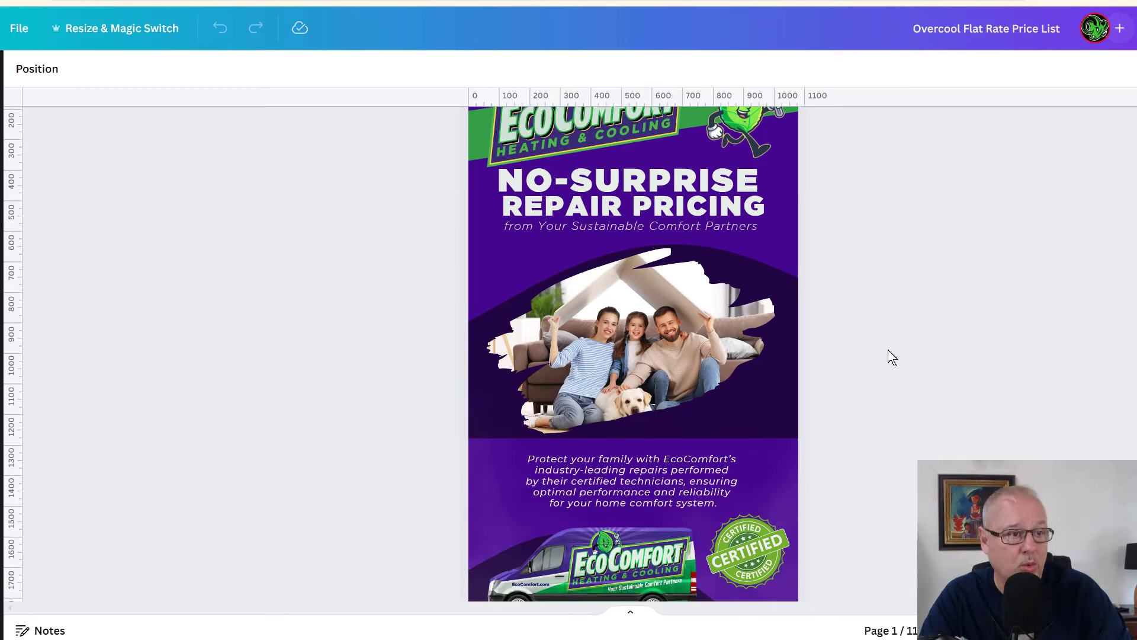
scroll(889, 351, "down", 2)
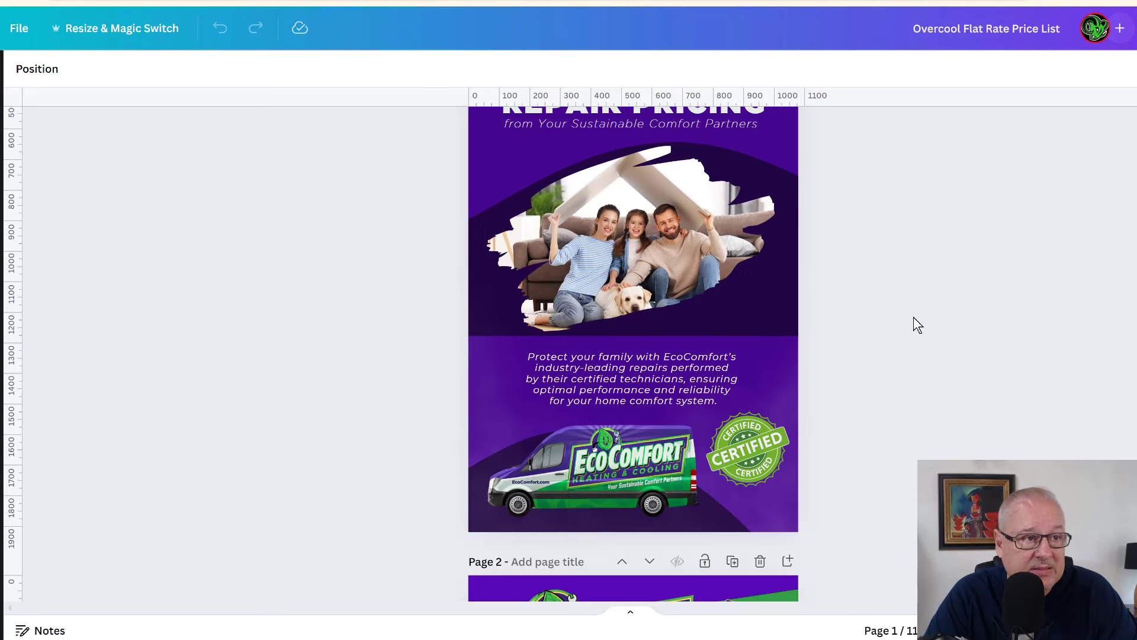
Move to the Net Profit Pricing spreadsheet in Google Sheets.
scroll(916, 329, "up", 2)
scroll(875, 354, "down", 2)
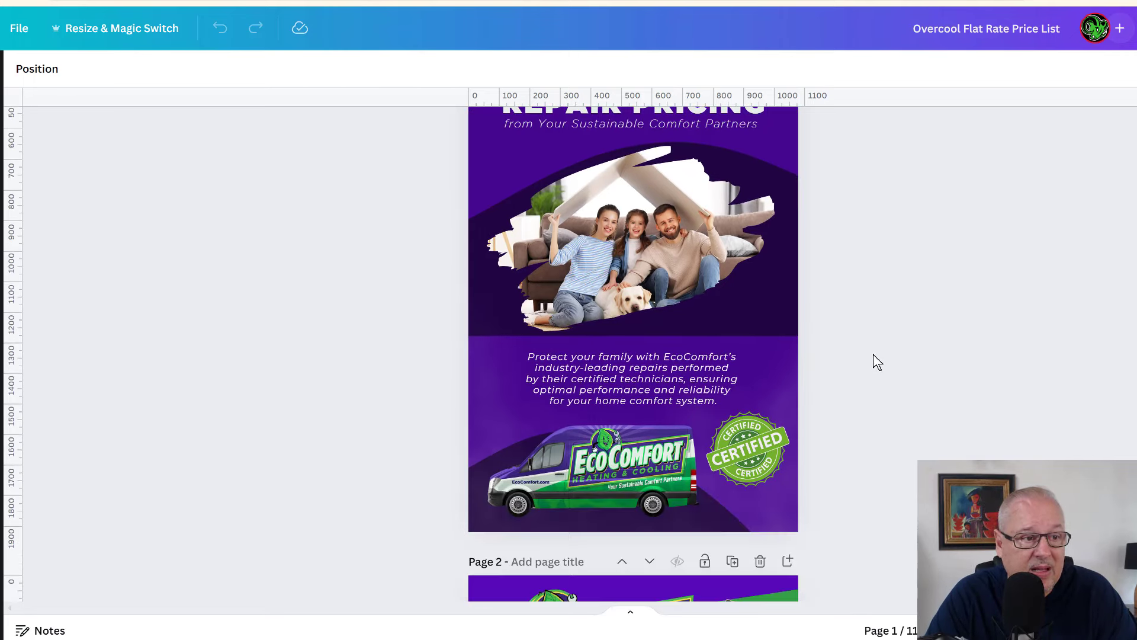
scroll(874, 353, "up", 4)
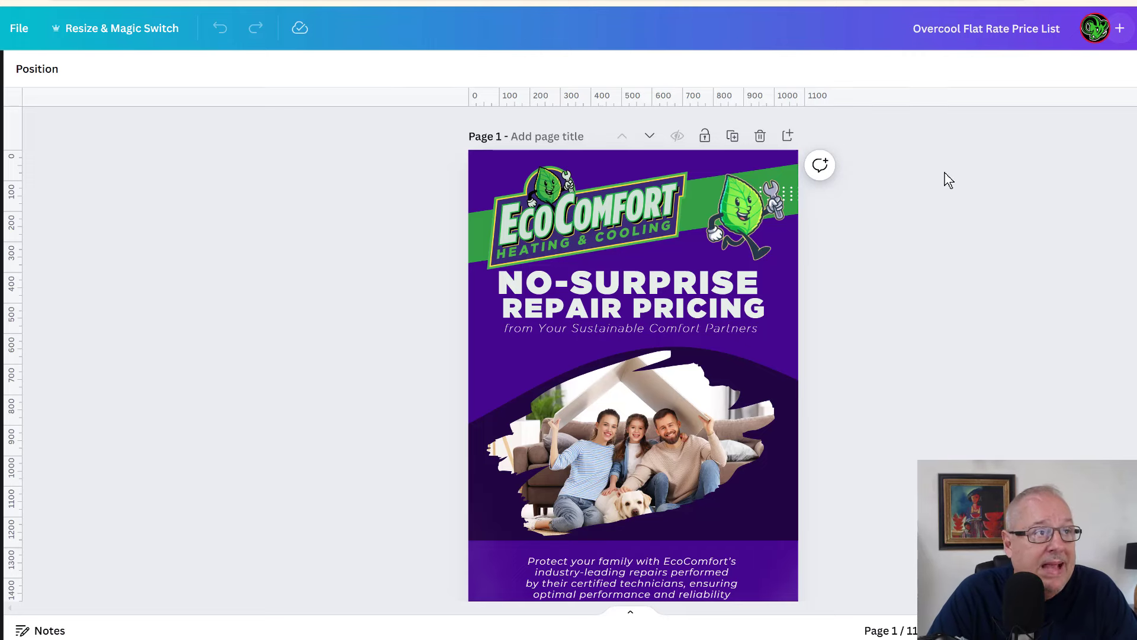
left_click(522, 1)
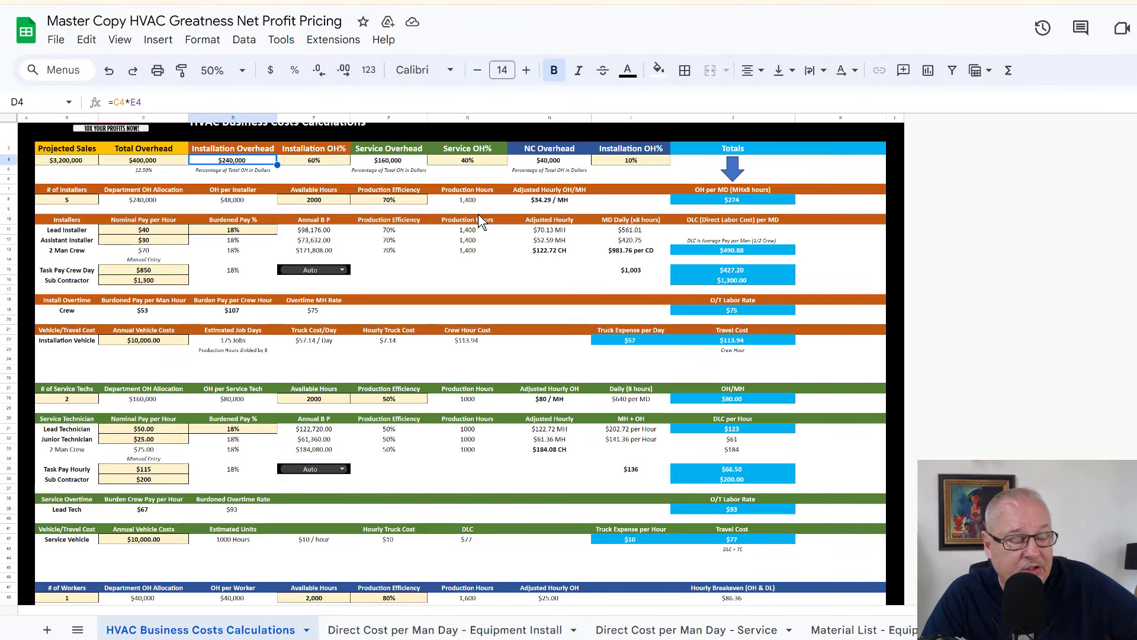
Enter 36,000 as the Office staff yearly cost in B10 of the Basic Overhead Calculator.
scroll(444, 330, "down", 3)
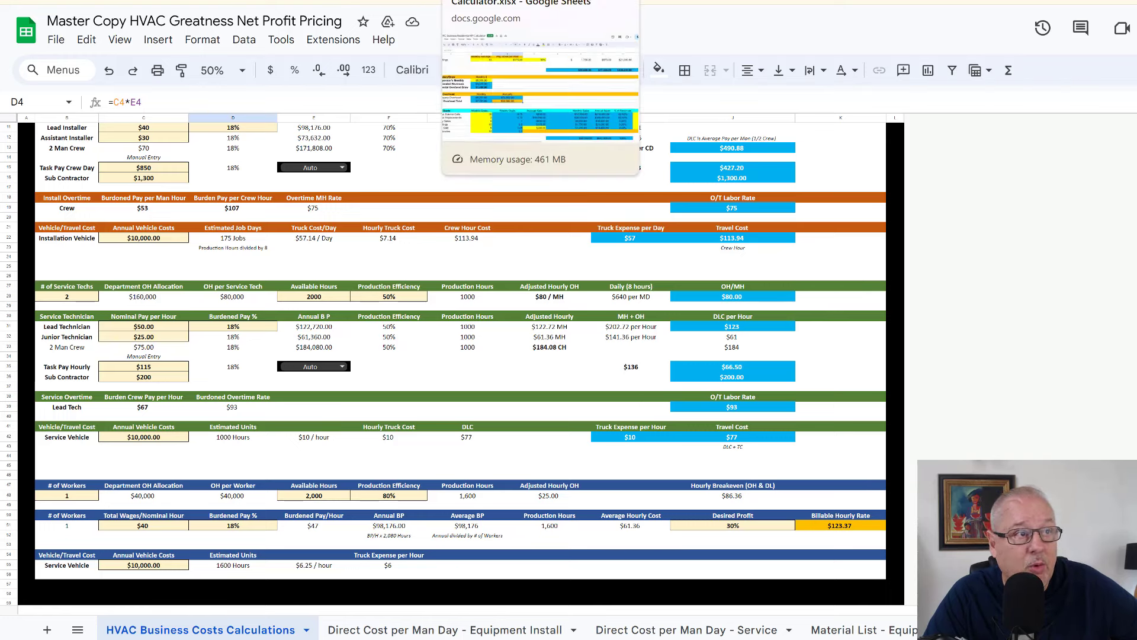
left_click(504, 1)
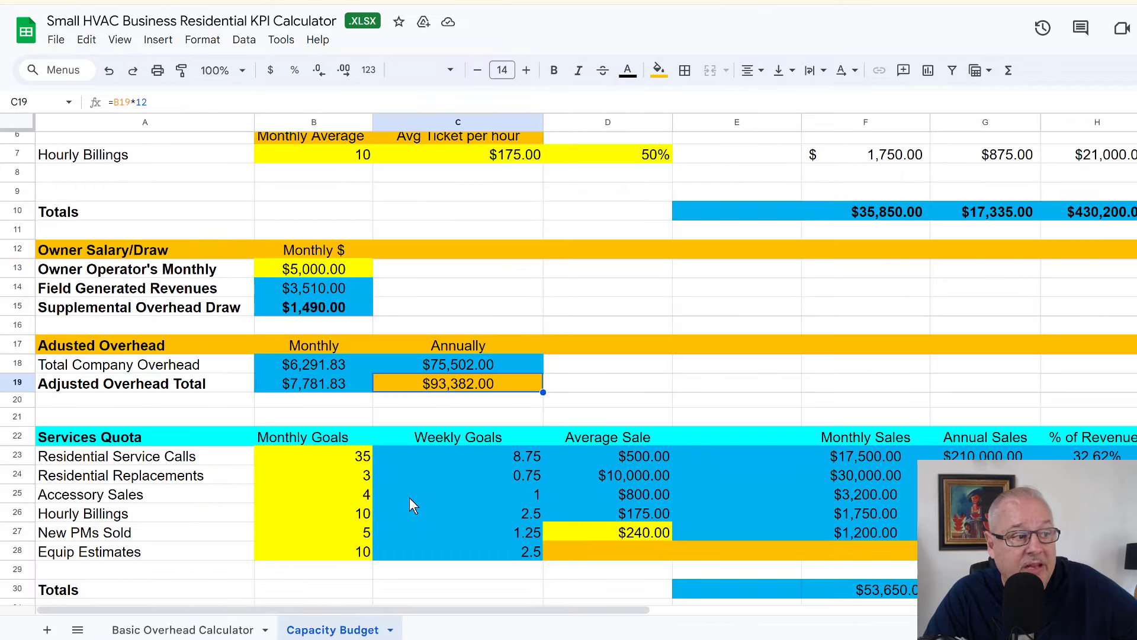
left_click(177, 631)
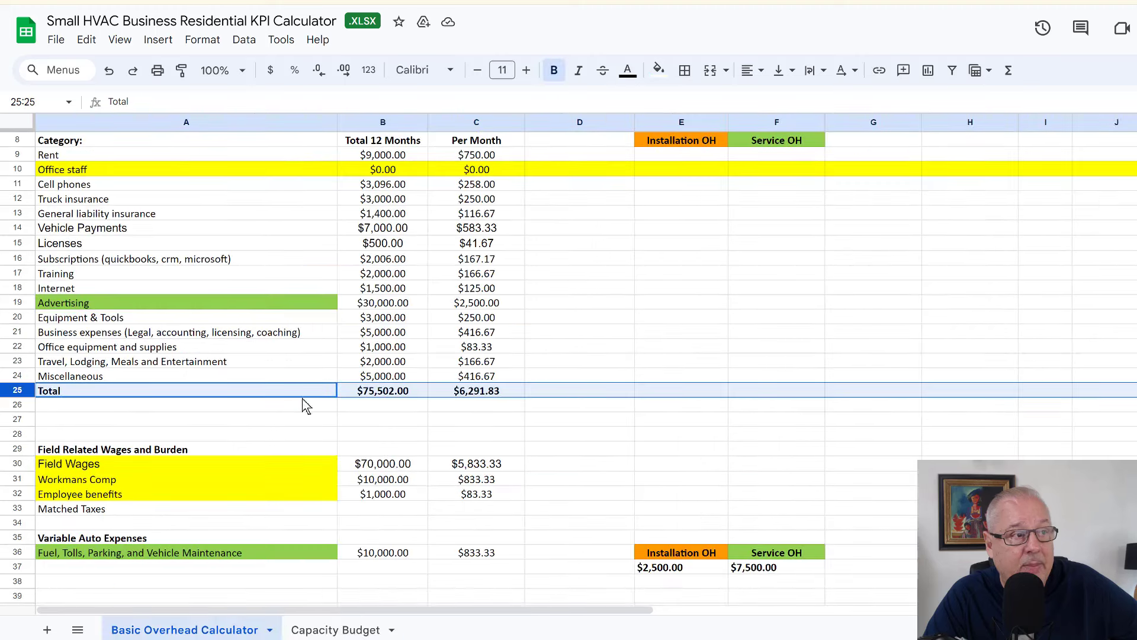
left_click(386, 171)
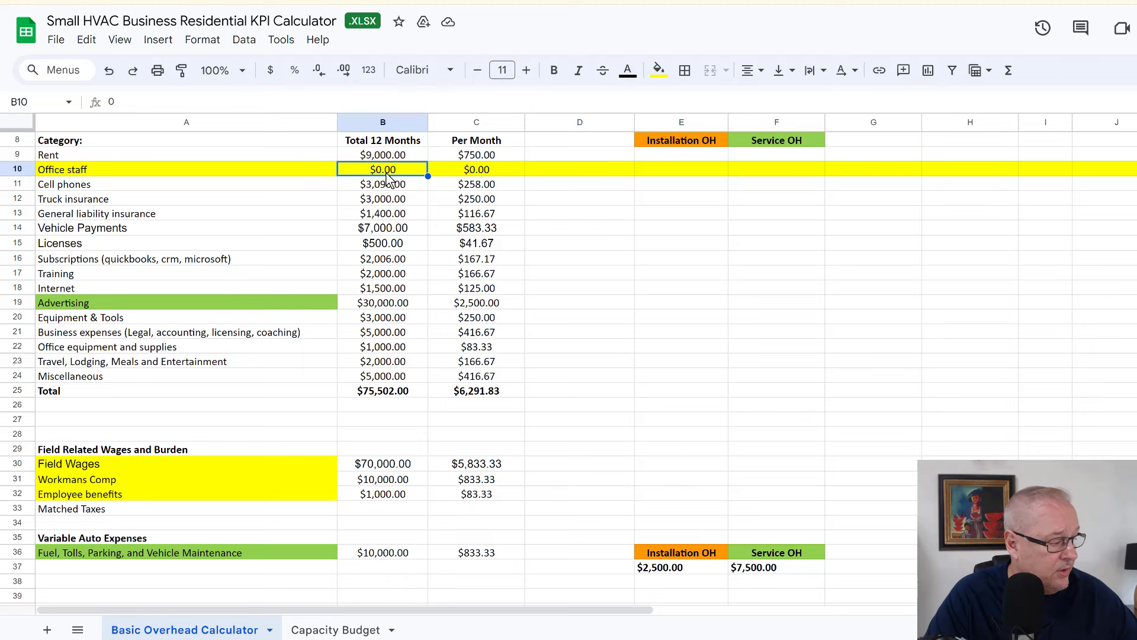
type("36,000")
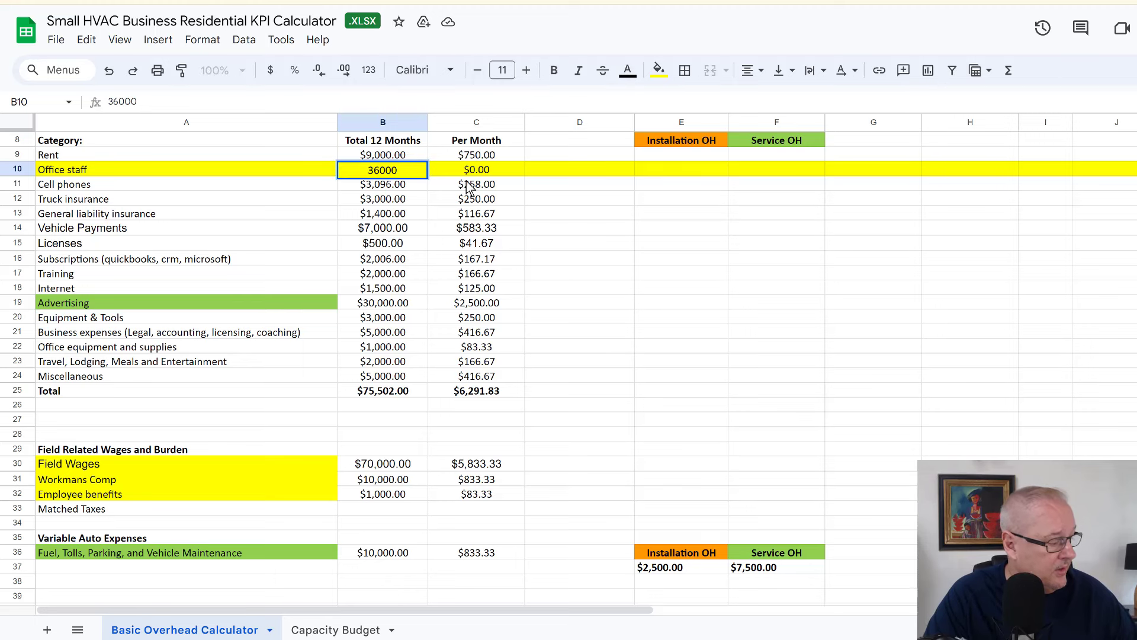
key("Tab")
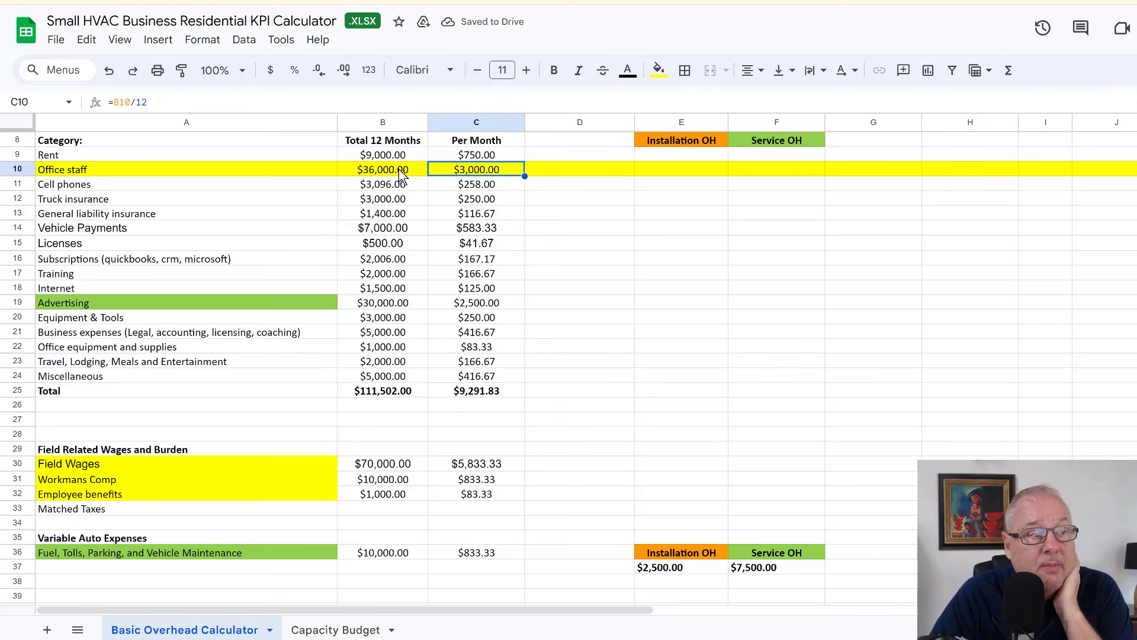
Compare Capacity Budget's adjusted overhead with and without the $36,000, confirming $129,382, then return to Net Profit Pricing.
left_click(329, 630)
left_click(462, 384)
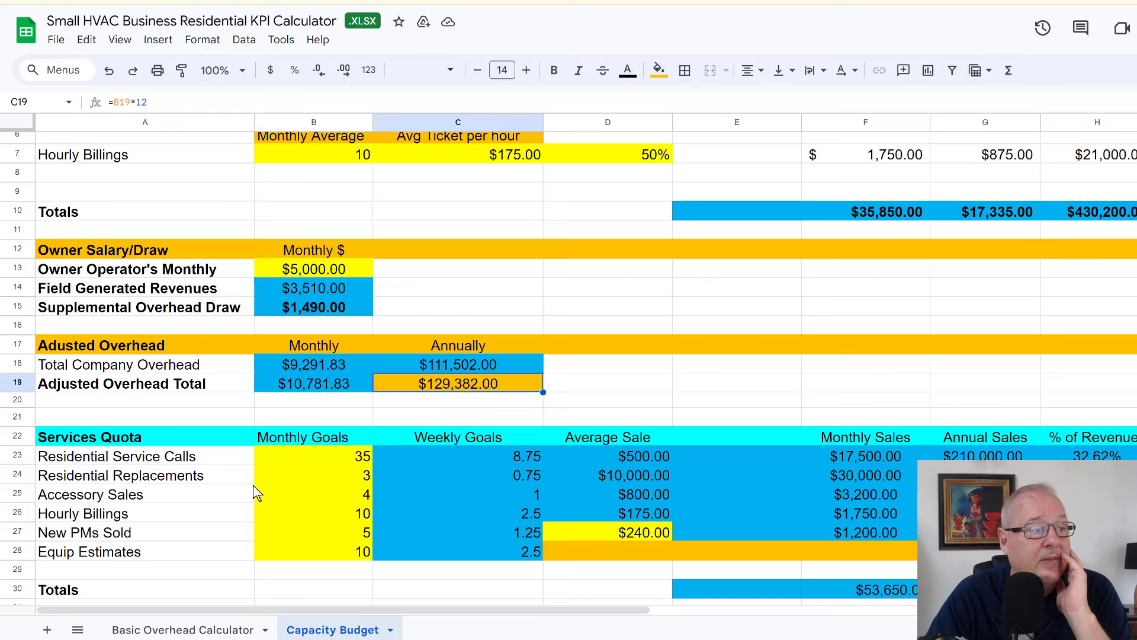
left_click(193, 632)
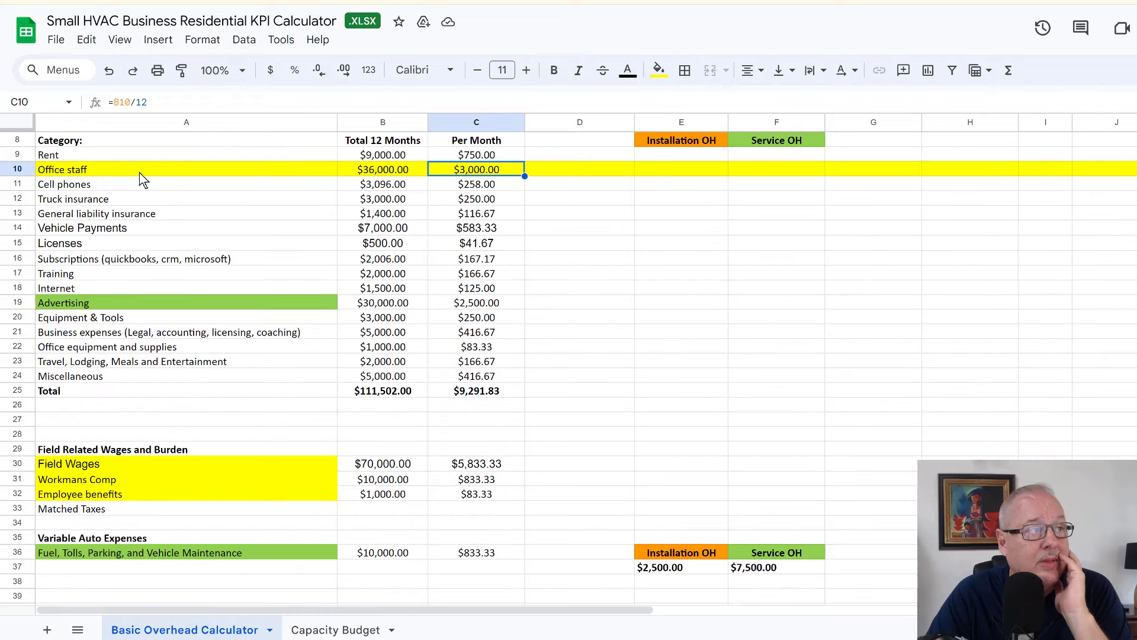
left_click(109, 70)
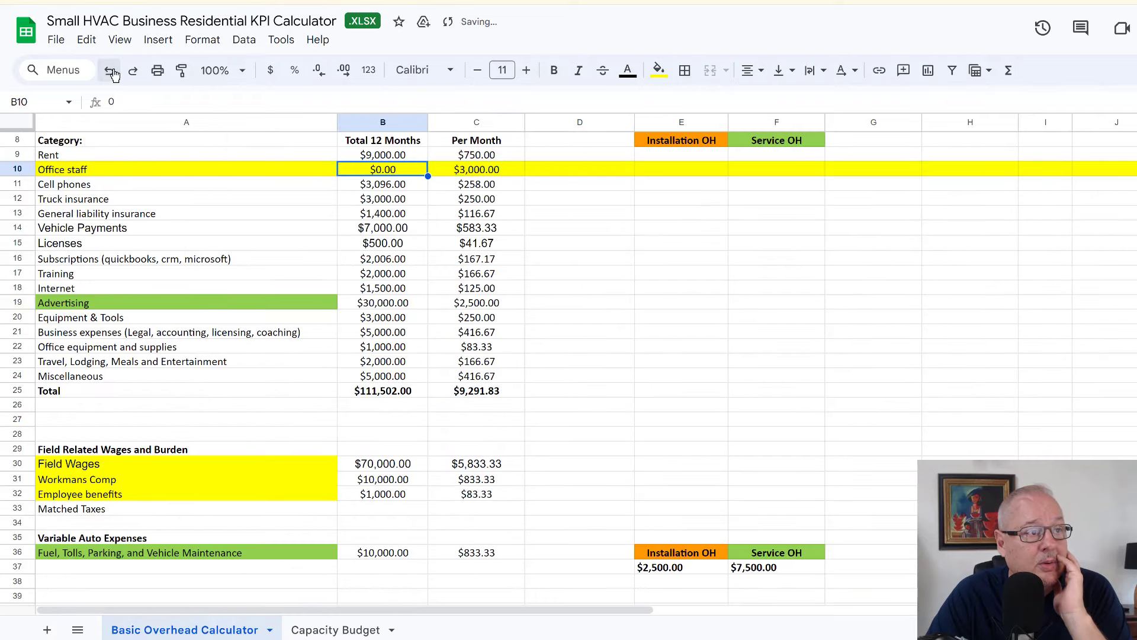
left_click(347, 633)
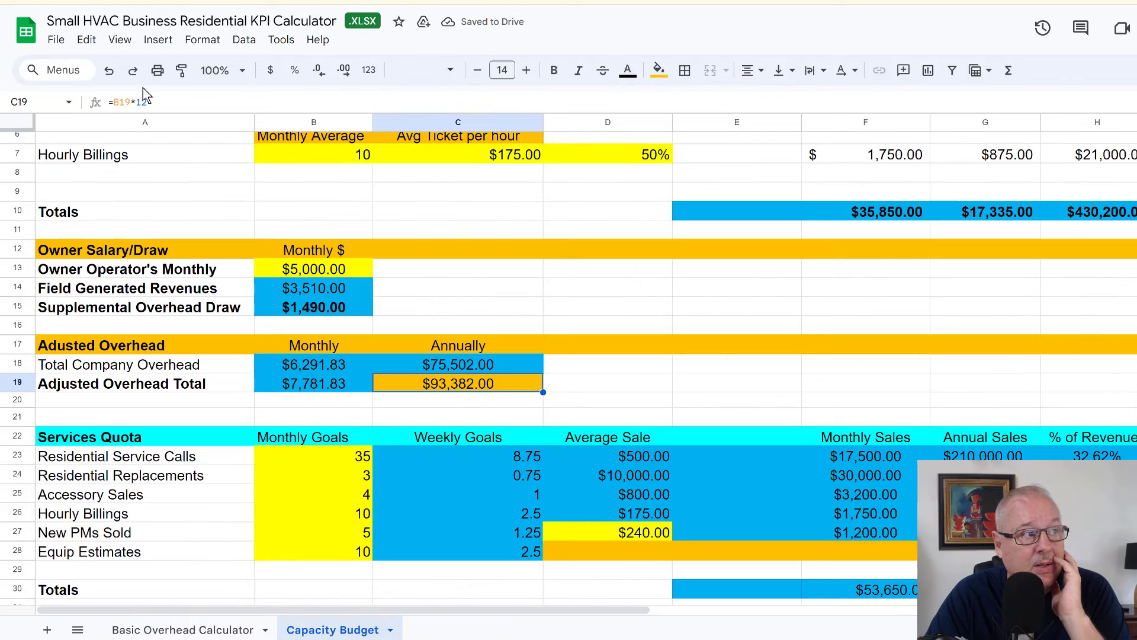
left_click(132, 72)
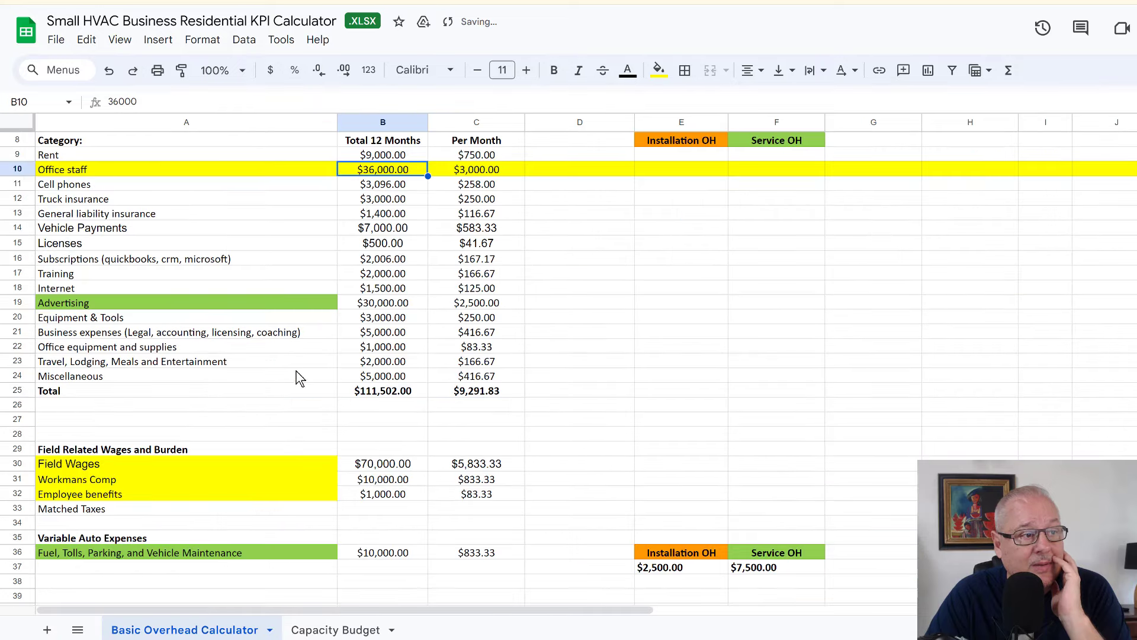
left_click(351, 629)
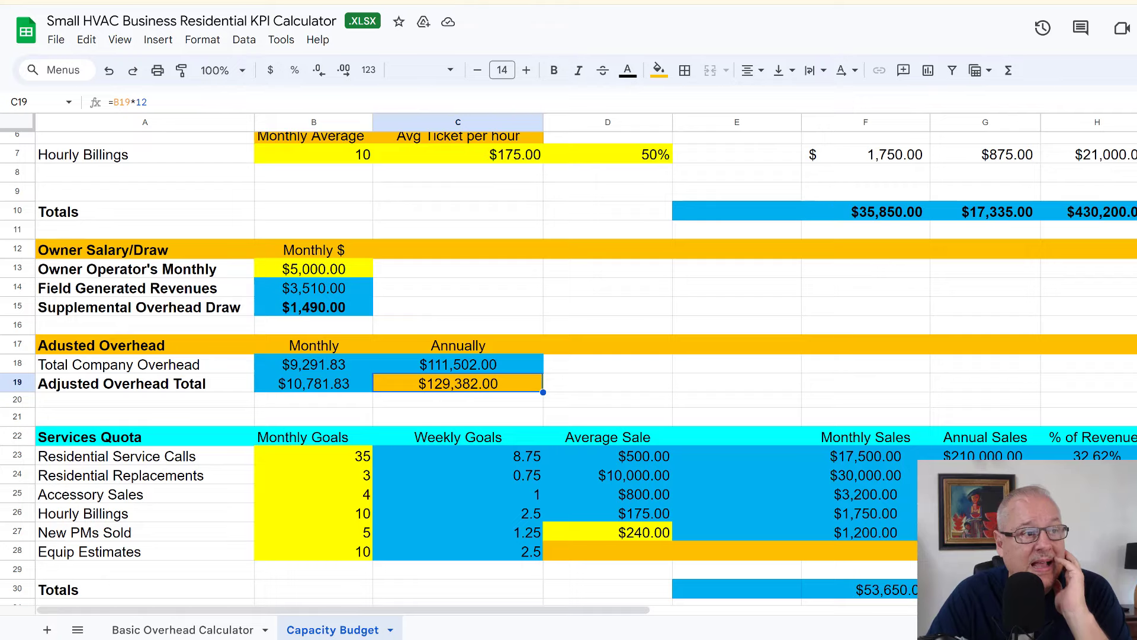
left_click(451, 1)
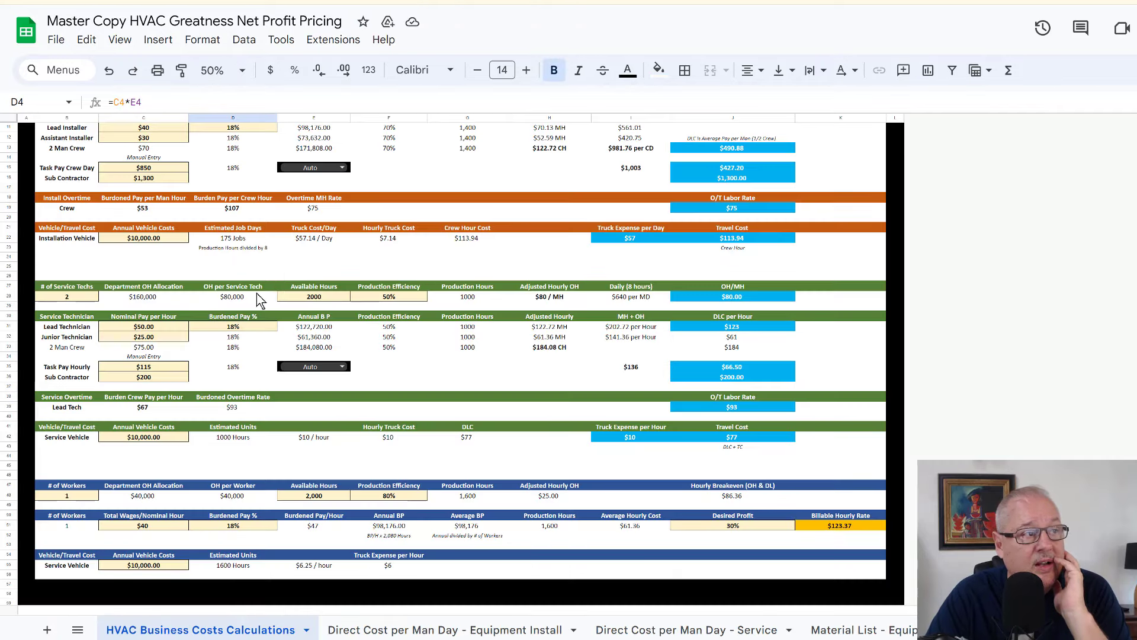
Zoom the HVAC Business Costs Calculations sheet to 150%.
scroll(269, 284, "up", 5)
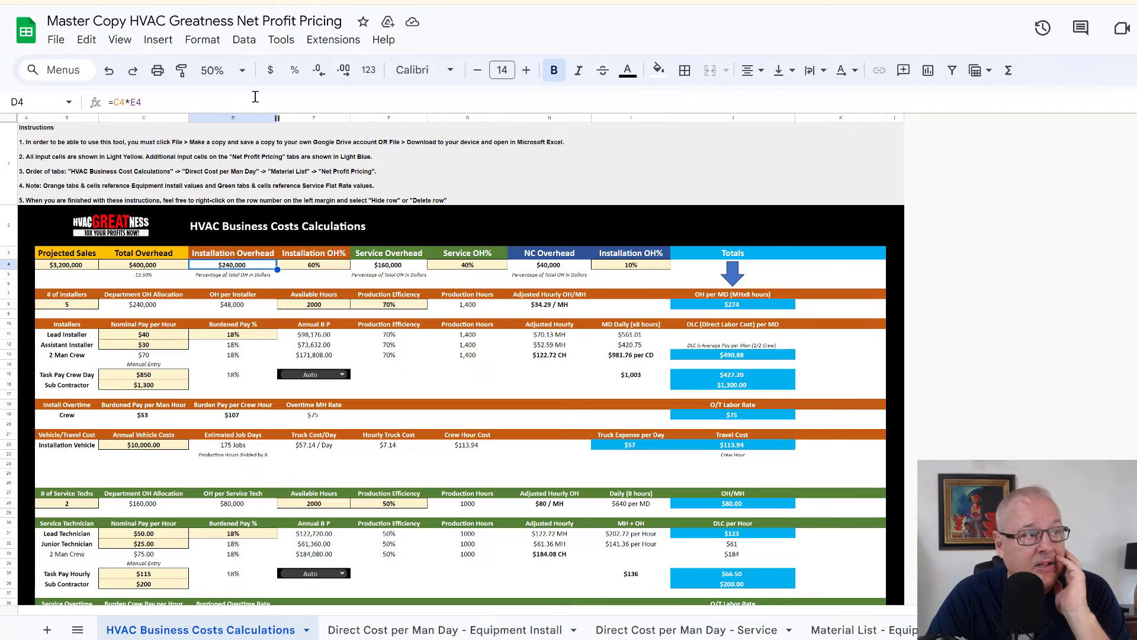
left_click(240, 72)
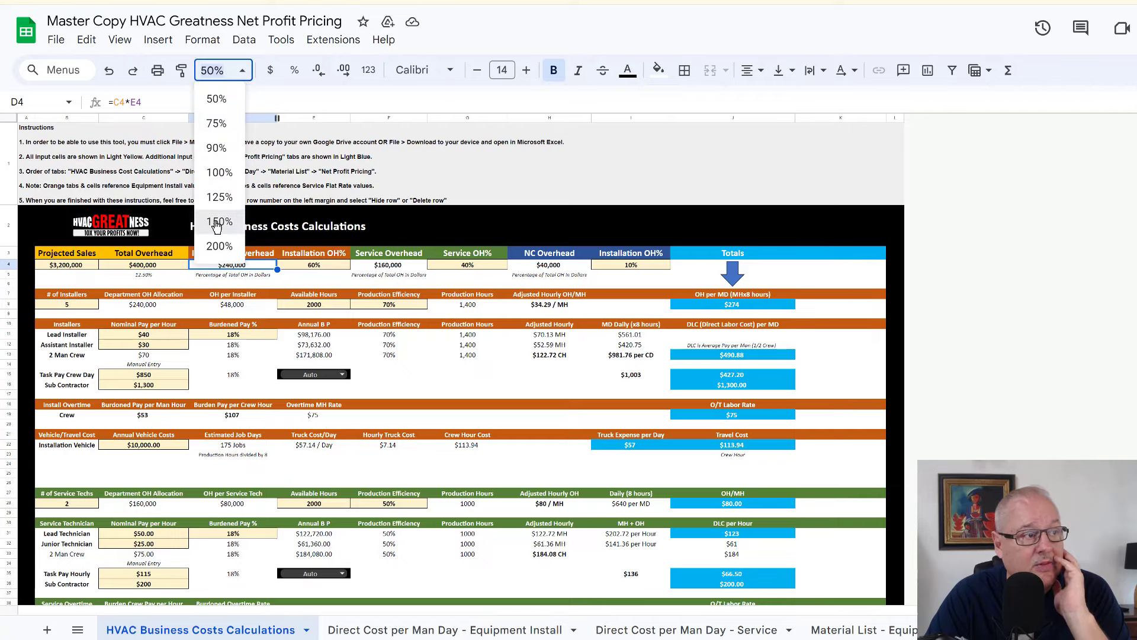
left_click(217, 224)
Set Total Overhead in C4 to 129850 and Projected Sales in B4 to 1200000, then check C5's 10.82%.
scroll(432, 326, "down", 3)
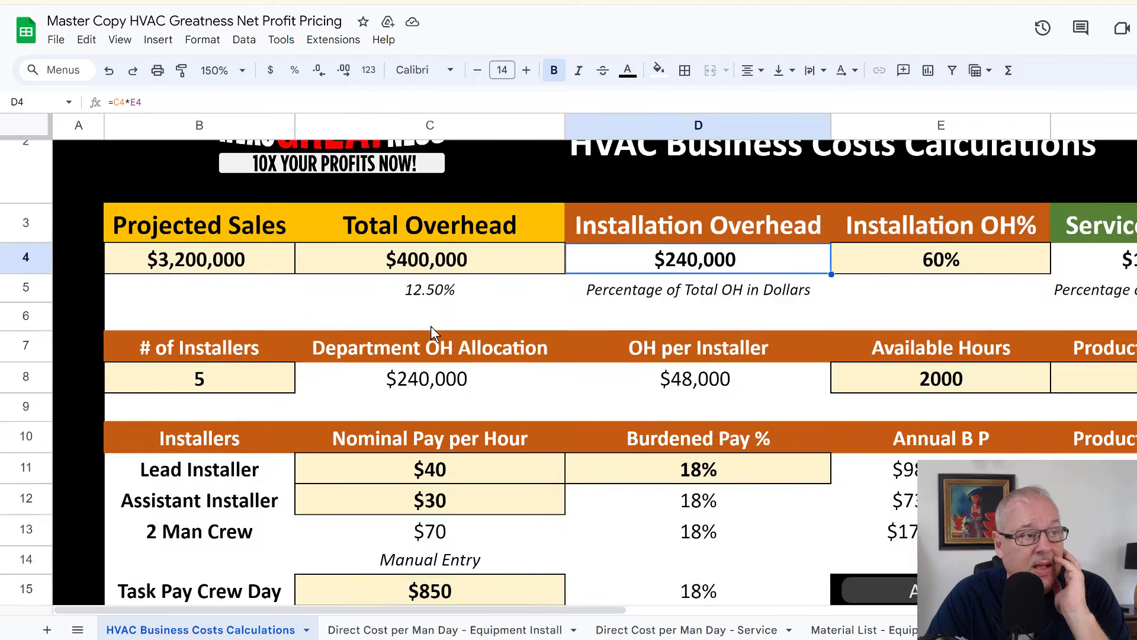
left_click(439, 254)
type("1")
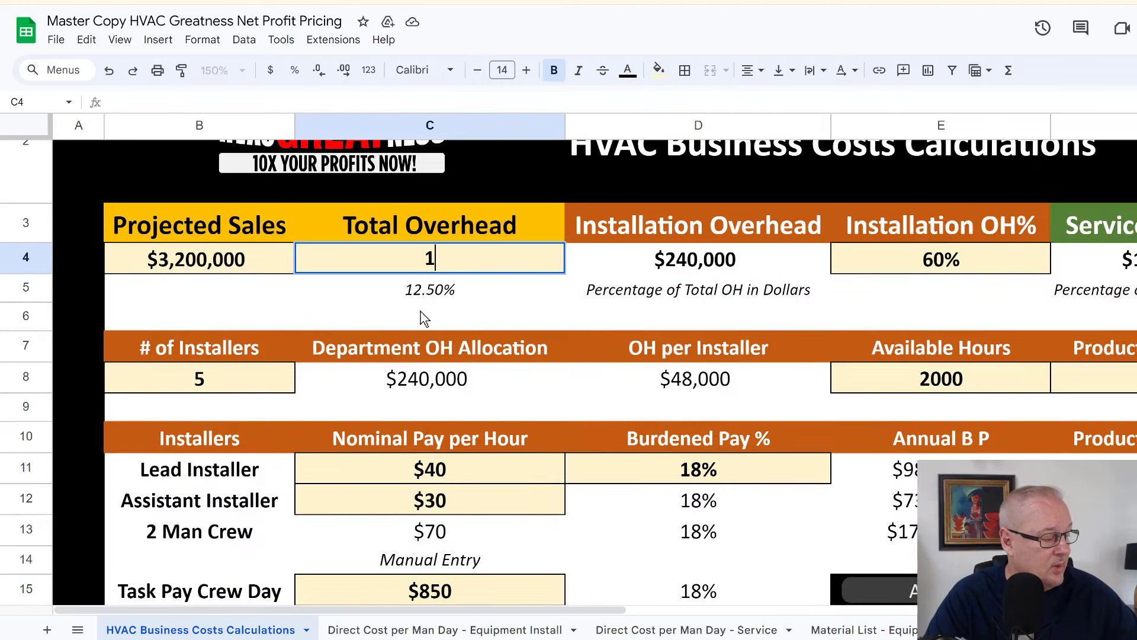
type("29850")
key("Tab")
left_click(236, 268)
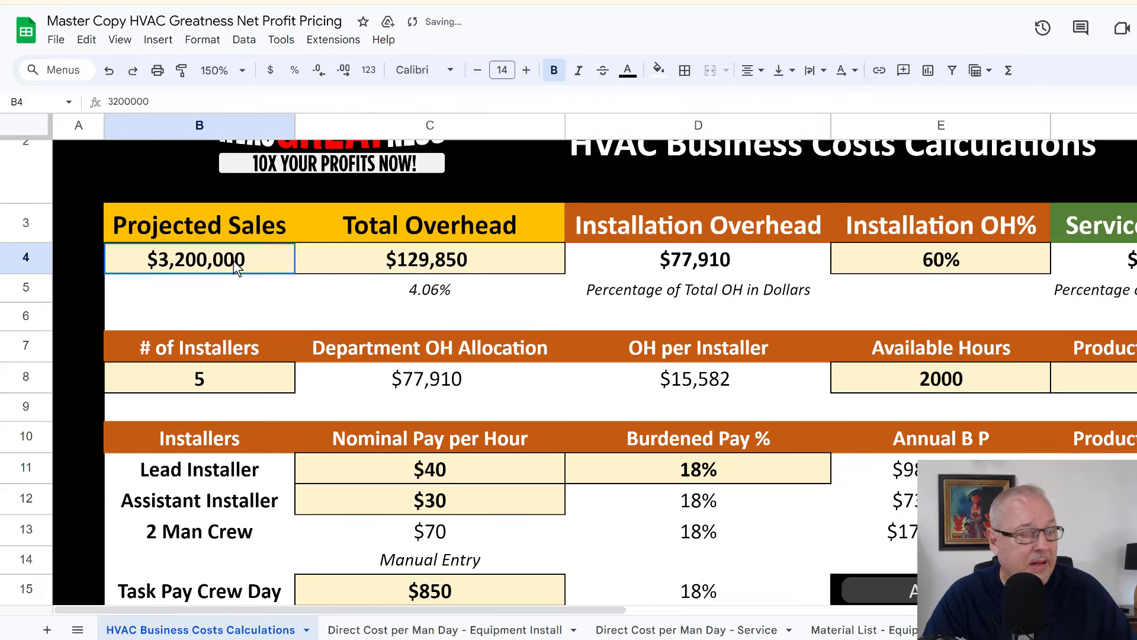
type("1")
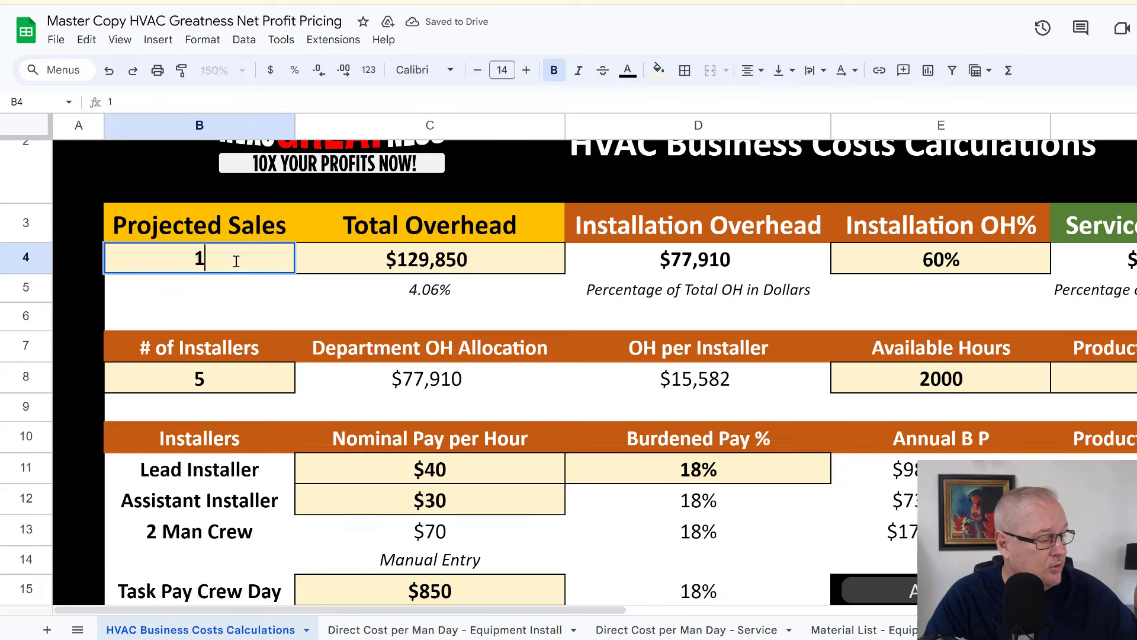
type("2000")
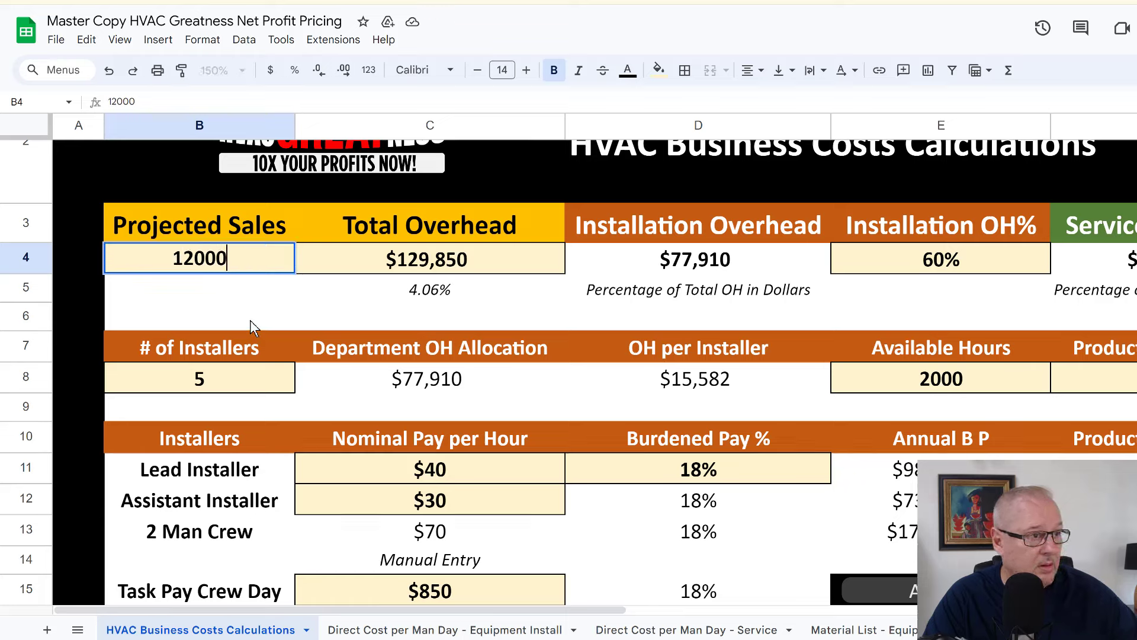
type("00")
key("Tab")
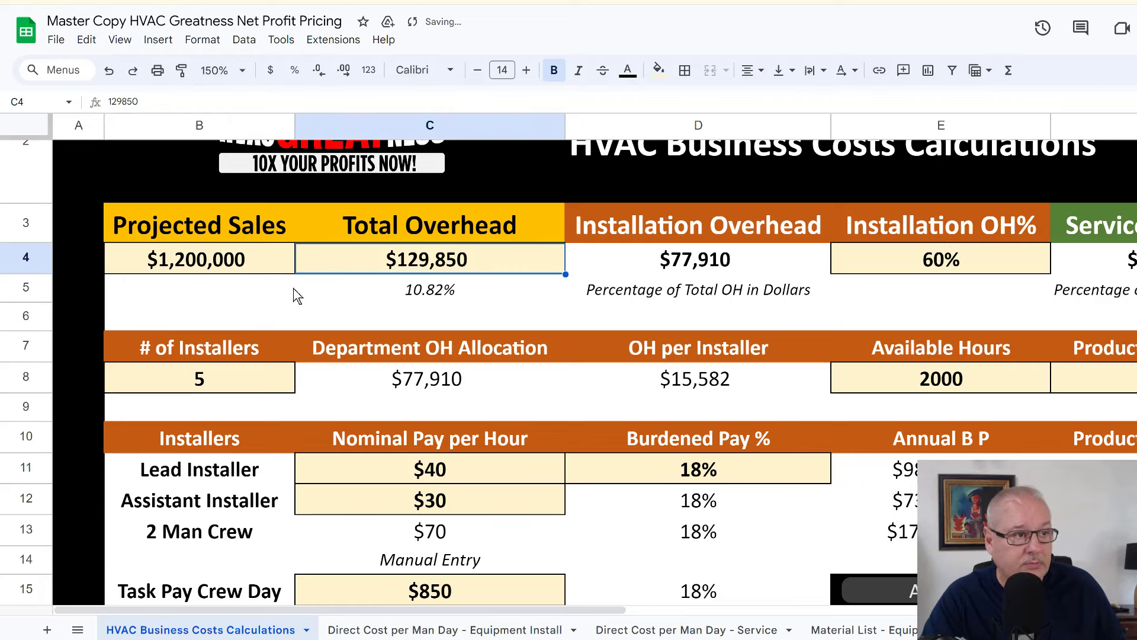
left_click(445, 295)
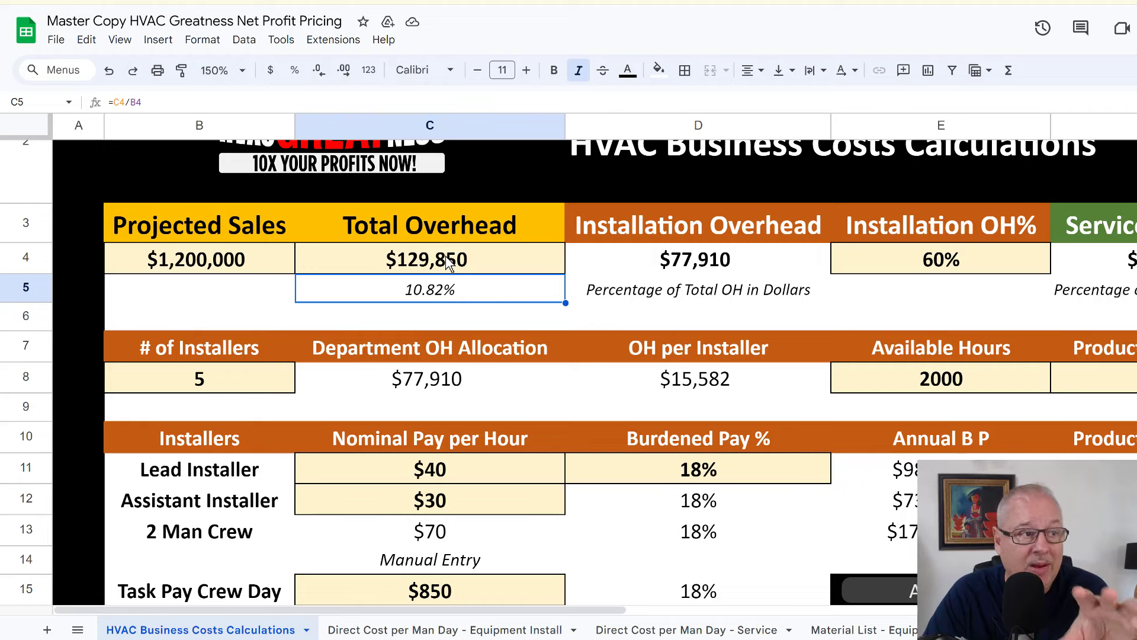
Review the Equipment Install sheet's WC Rate, Matching Taxes and Vacations inputs and its labor cost formulas.
scroll(465, 352, "down", 3)
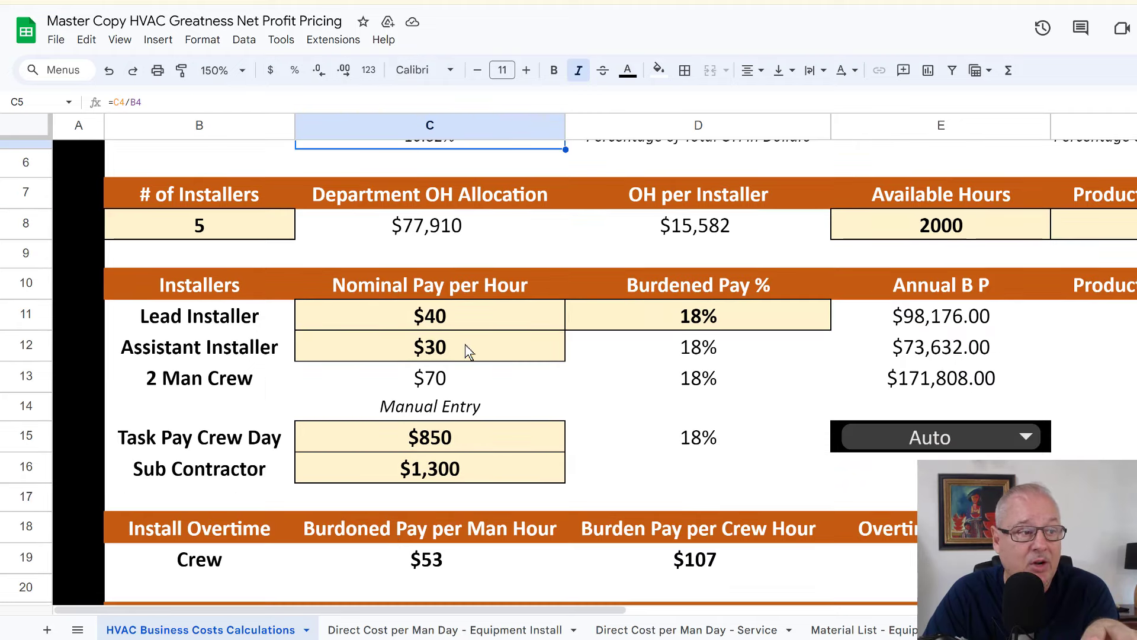
left_click(378, 632)
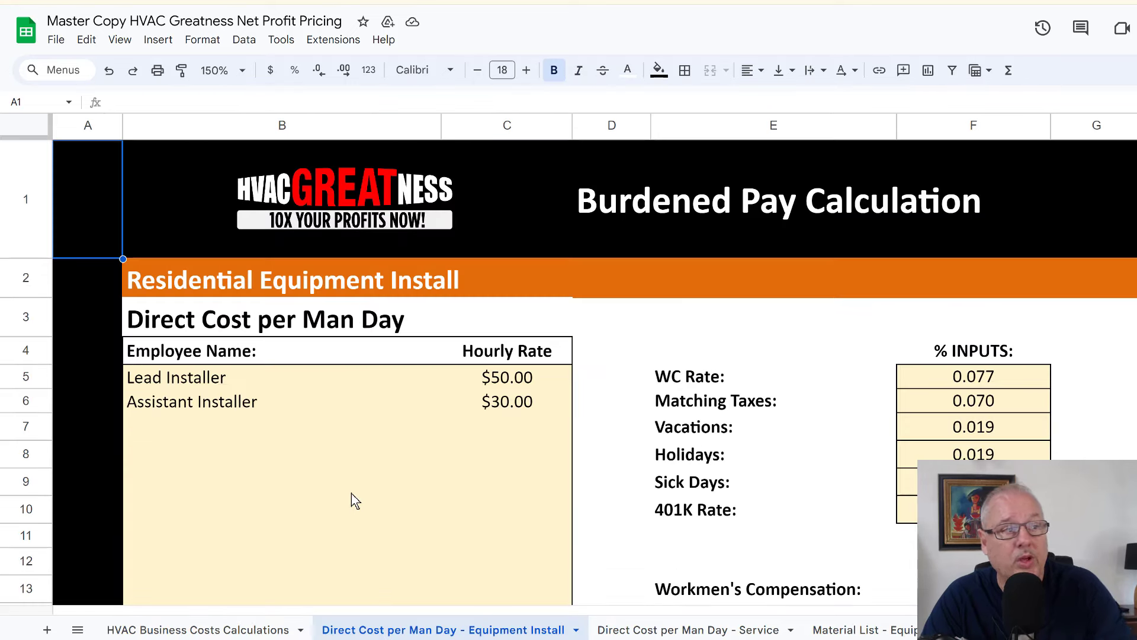
scroll(355, 501, "down", 2)
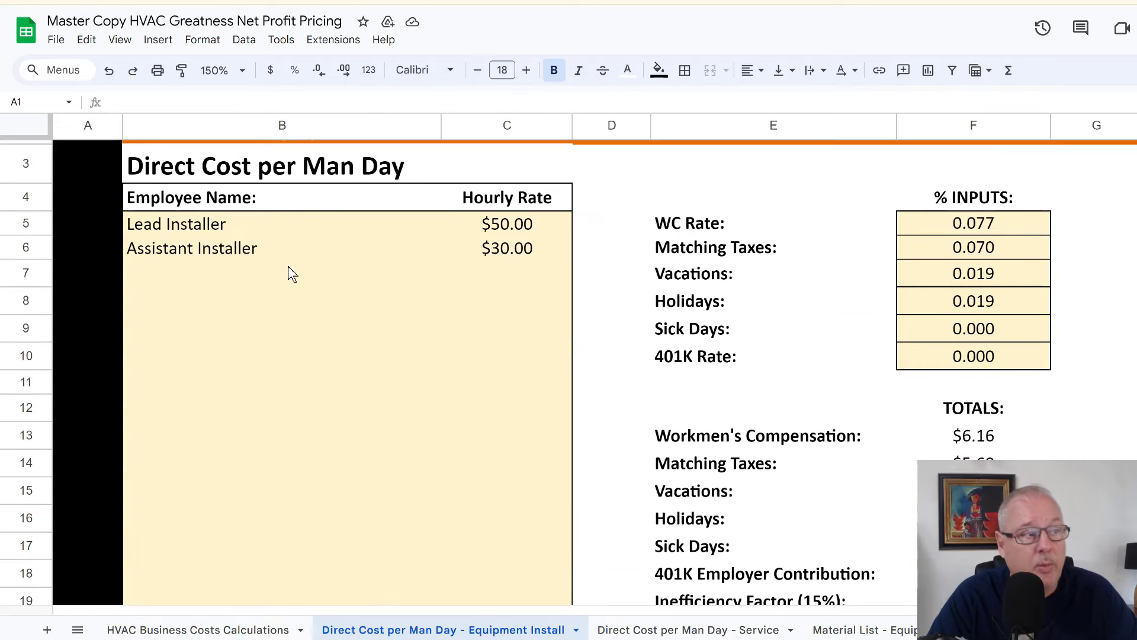
left_click(694, 224)
left_click(704, 251)
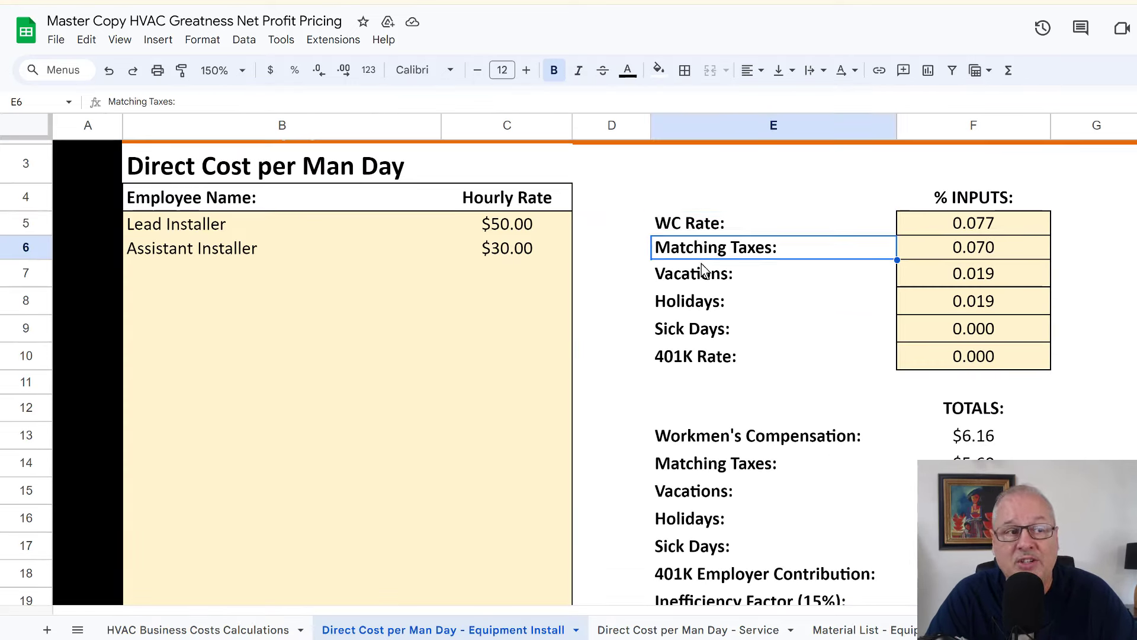
left_click(702, 275)
scroll(587, 402, "down", 3)
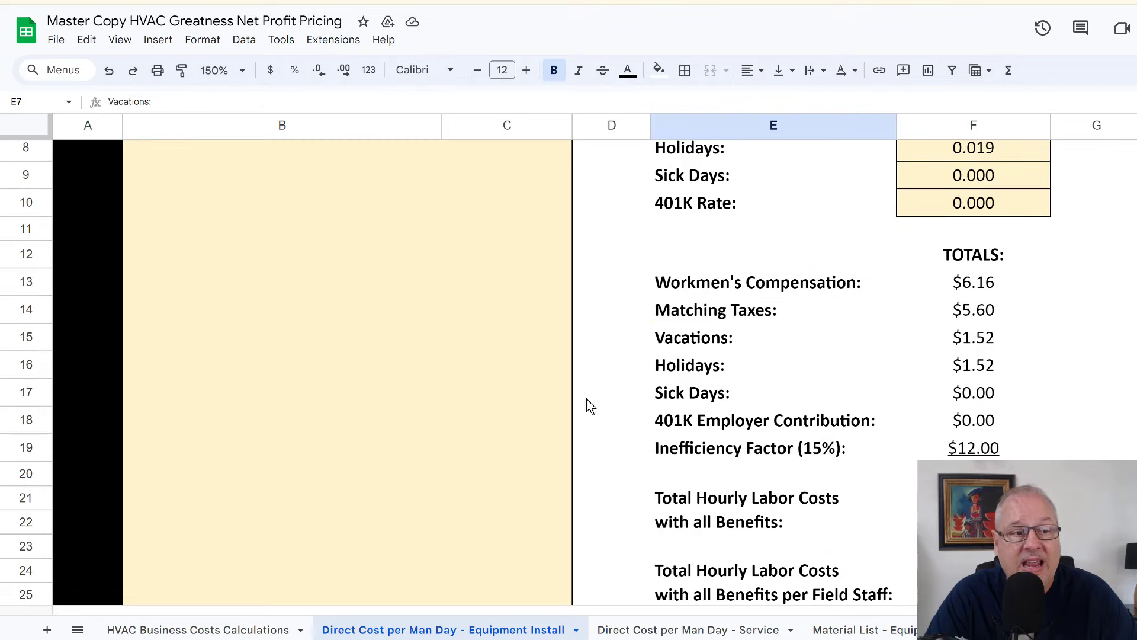
scroll(587, 401, "down", 5)
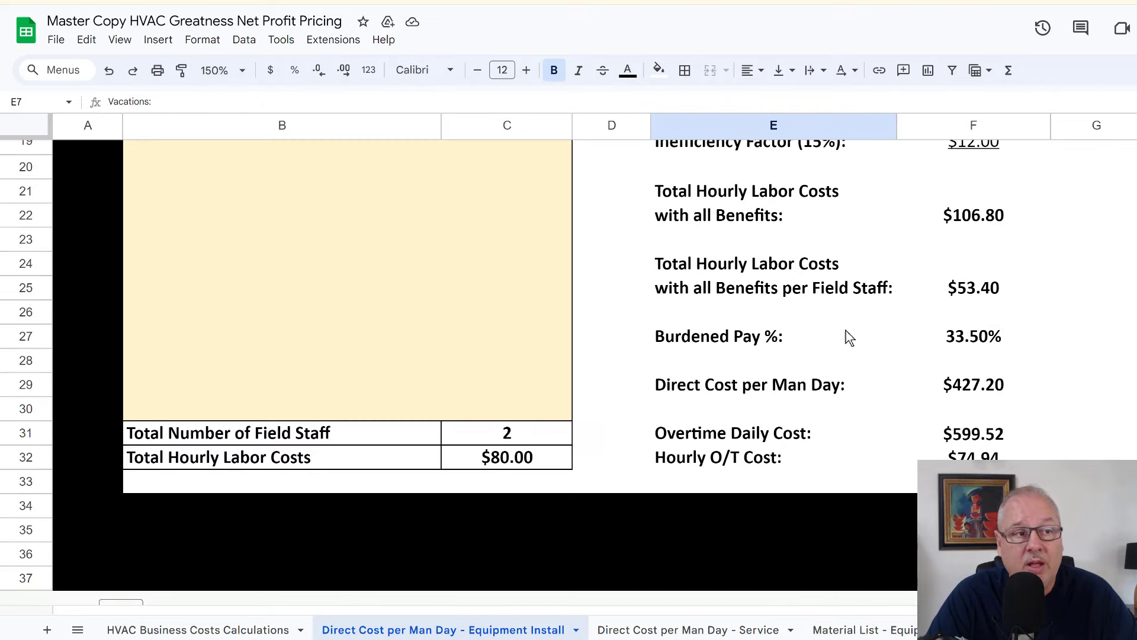
left_click(978, 296)
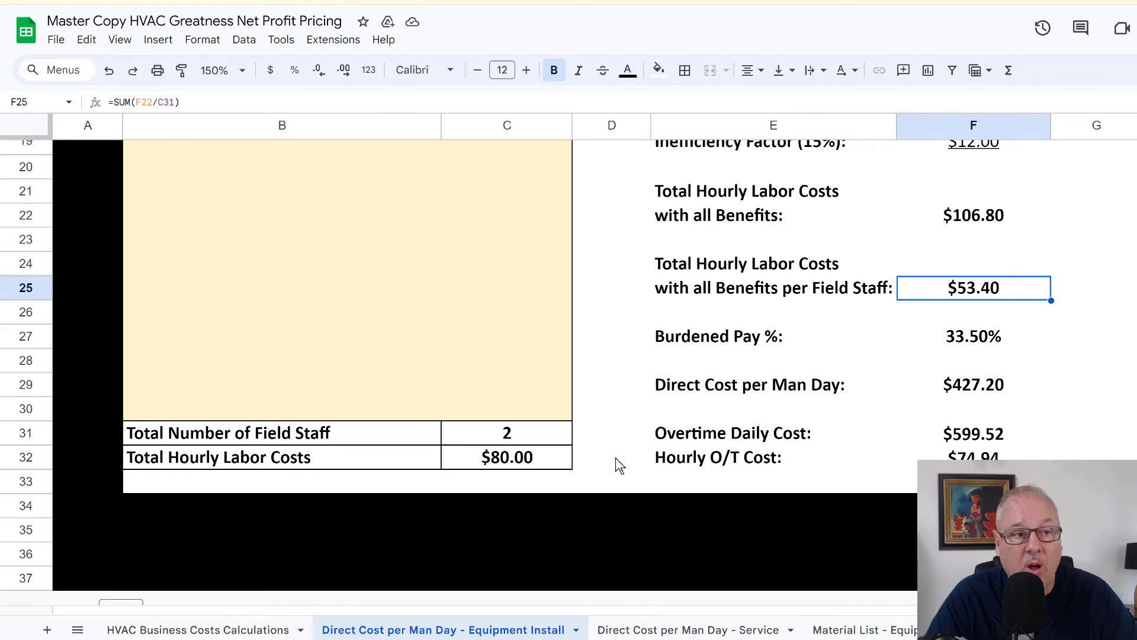
left_click(504, 467)
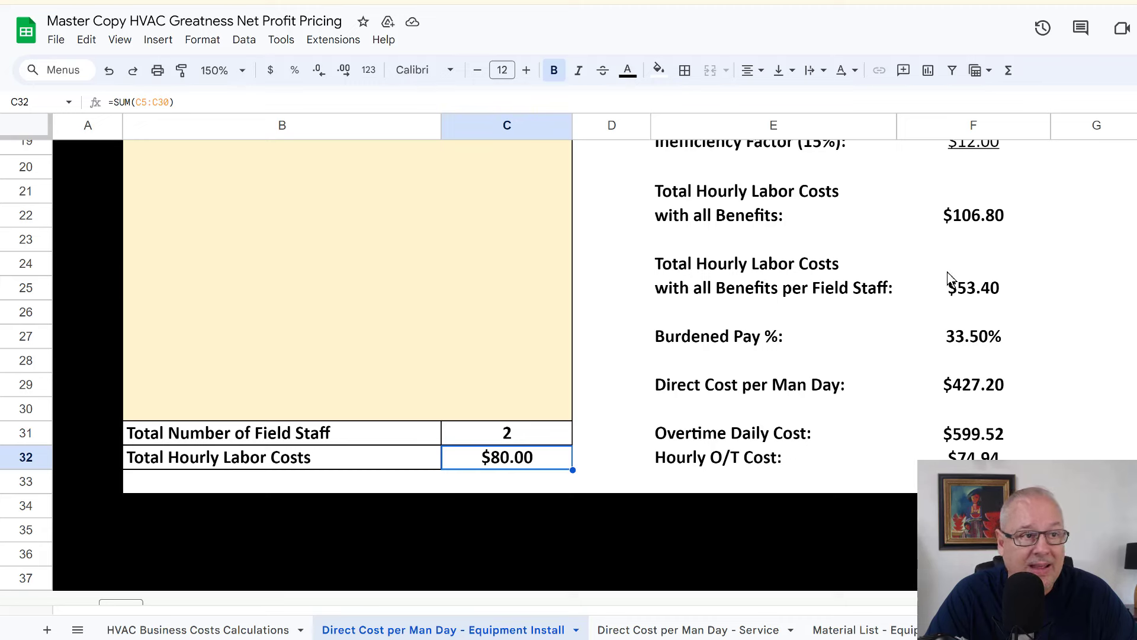
left_click(966, 224)
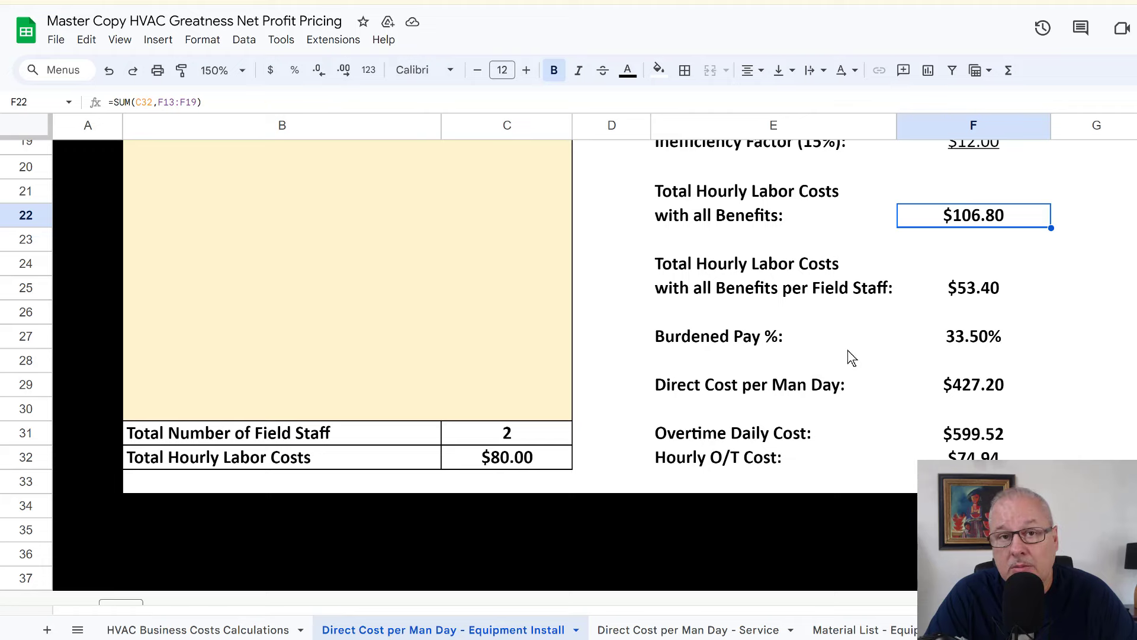
Check the Direct Cost per Man Day - Service sheet's labor totals, including $66.50 hourly.
left_click(619, 631)
scroll(559, 379, "down", 5)
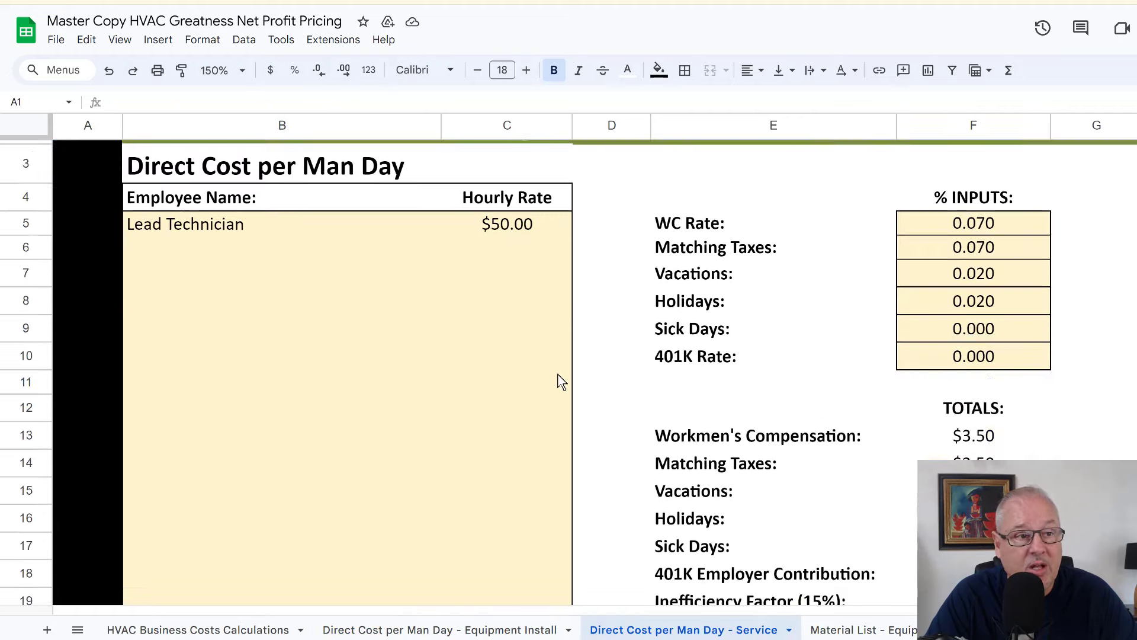
scroll(572, 364, "down", 6)
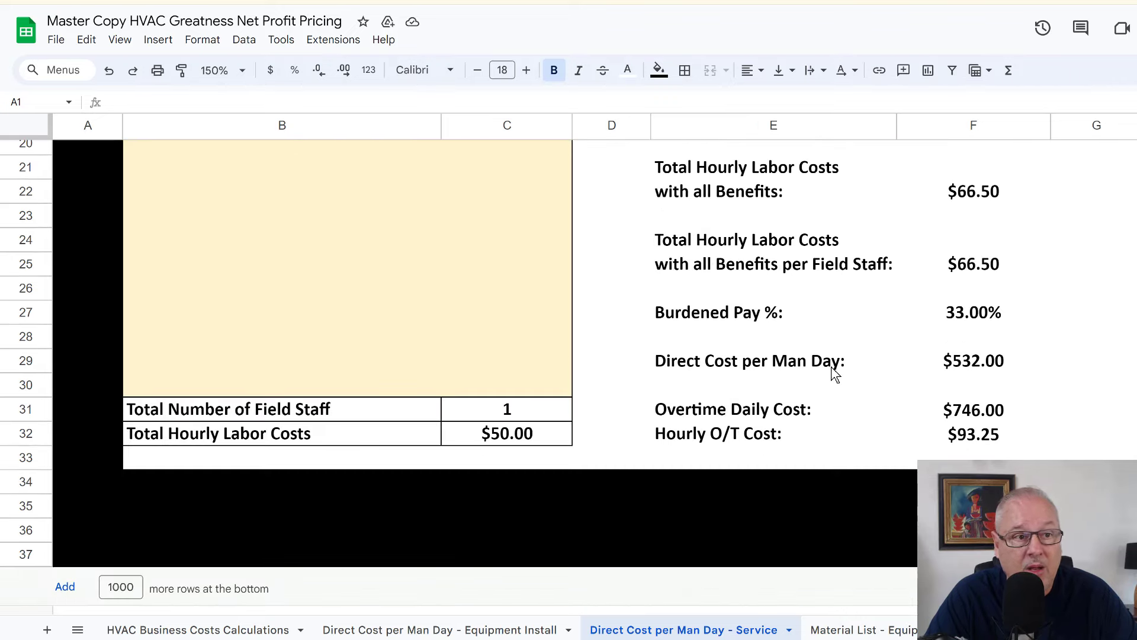
left_click(991, 200)
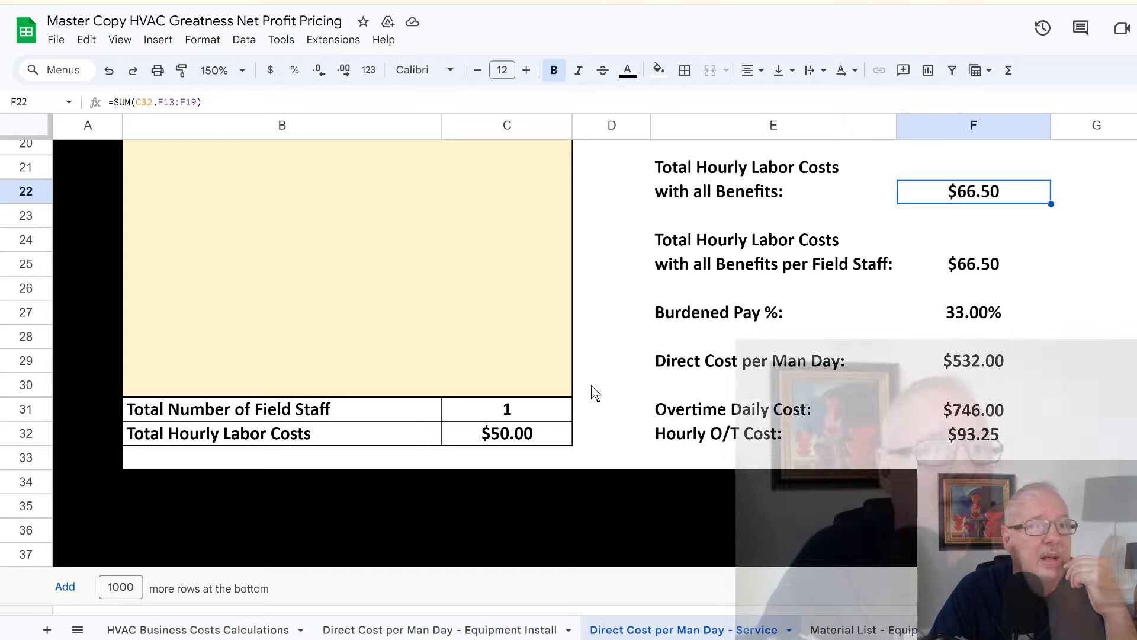
scroll(595, 393, "up", 5)
scroll(595, 393, "up", 4)
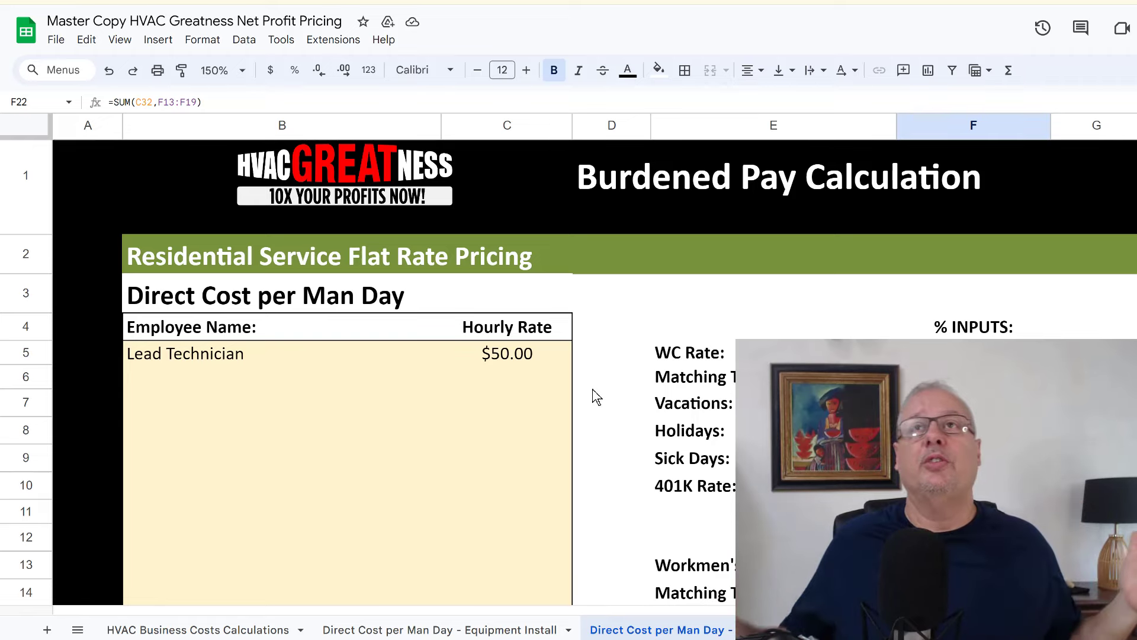